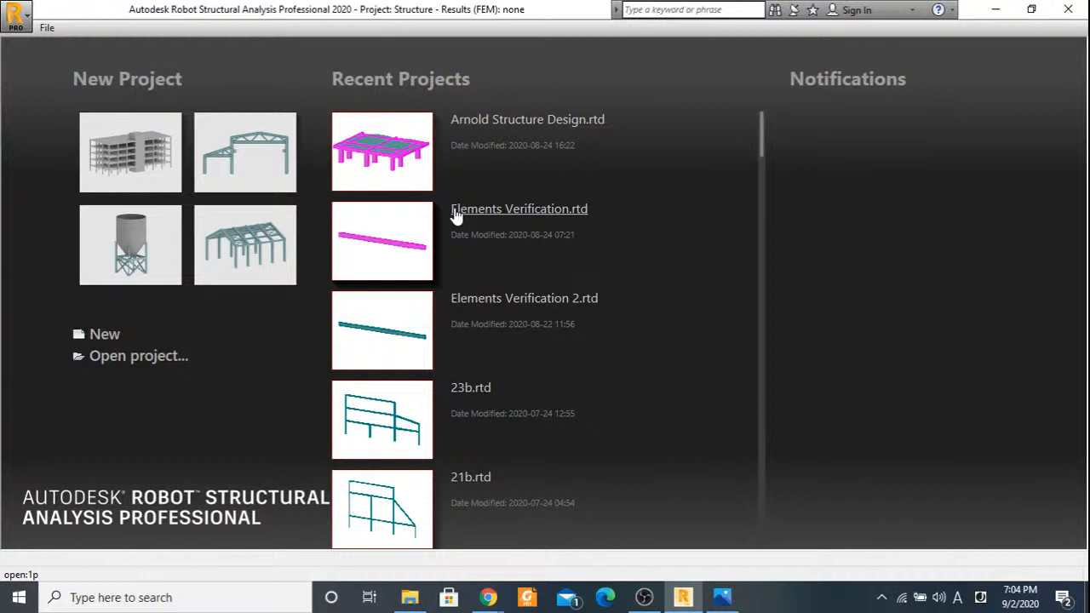
# Create a new Building Design project and accept the language preferences with Great Britain regional settings and English as working and printout language.
pyautogui.click(145, 156)
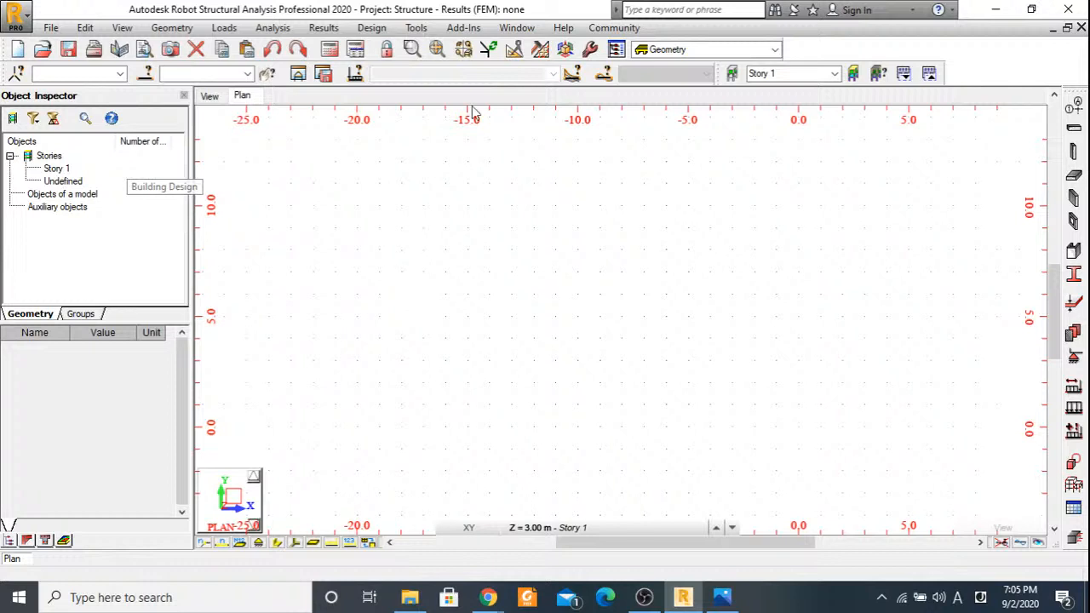
pyautogui.click(417, 28)
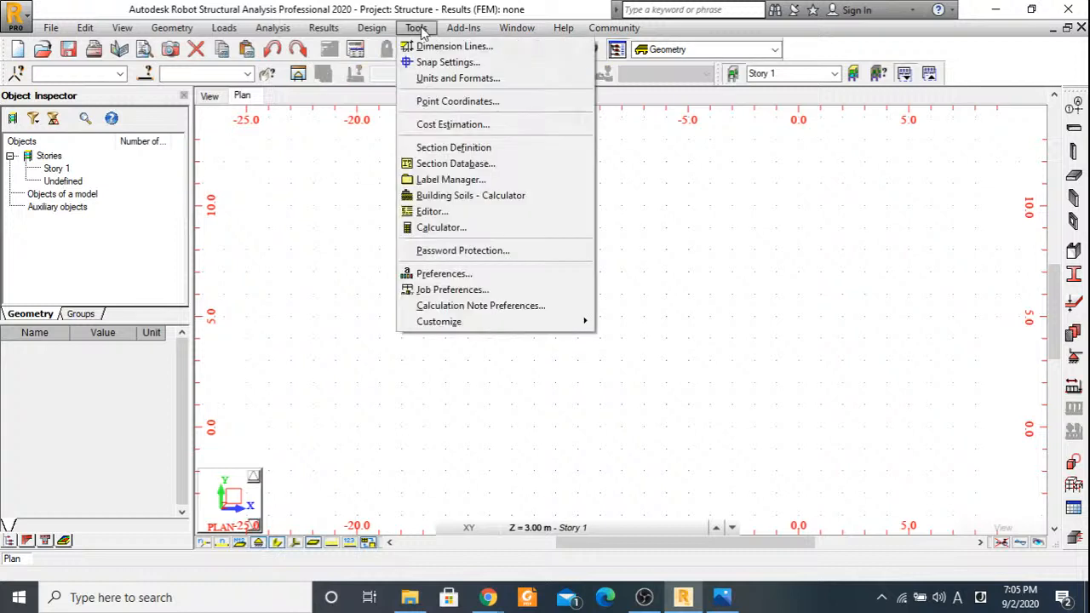
pyautogui.click(455, 274)
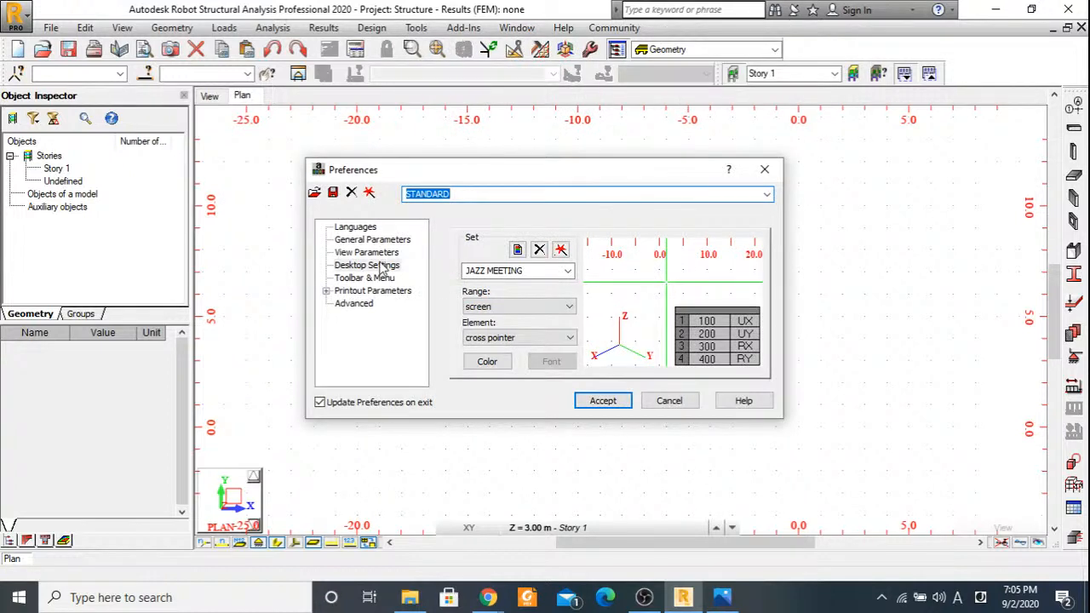
pyautogui.click(356, 227)
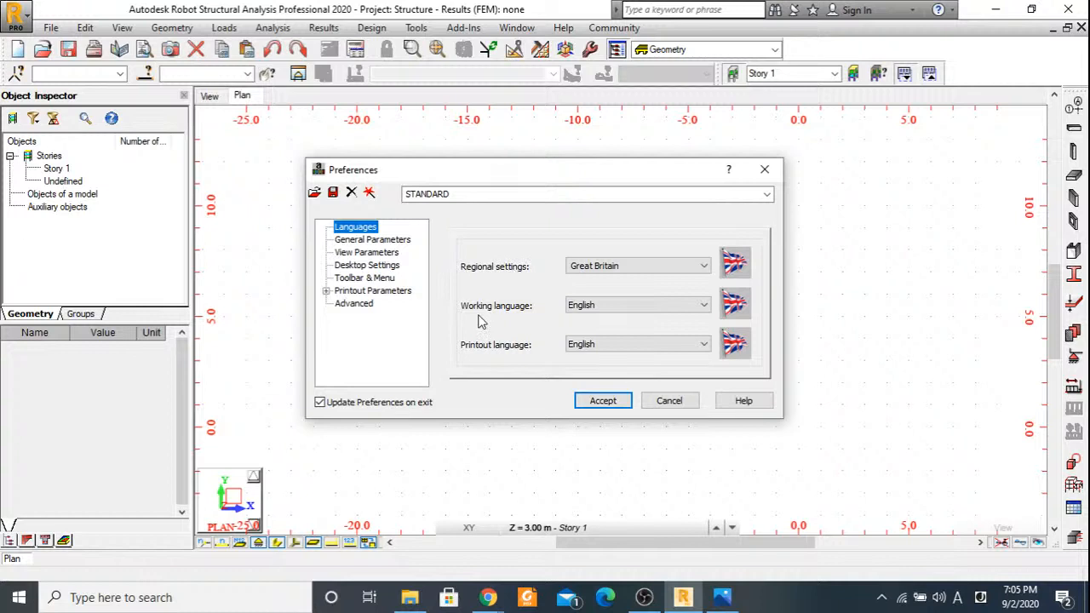
pyautogui.click(603, 402)
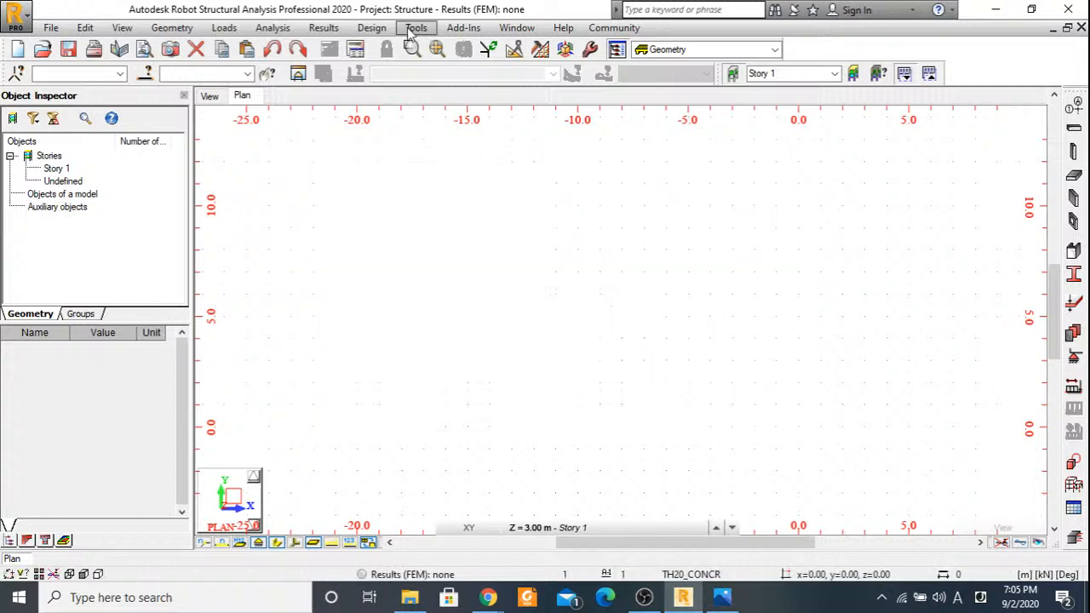
# Change all default units to metric in the job preferences.
pyautogui.click(413, 28)
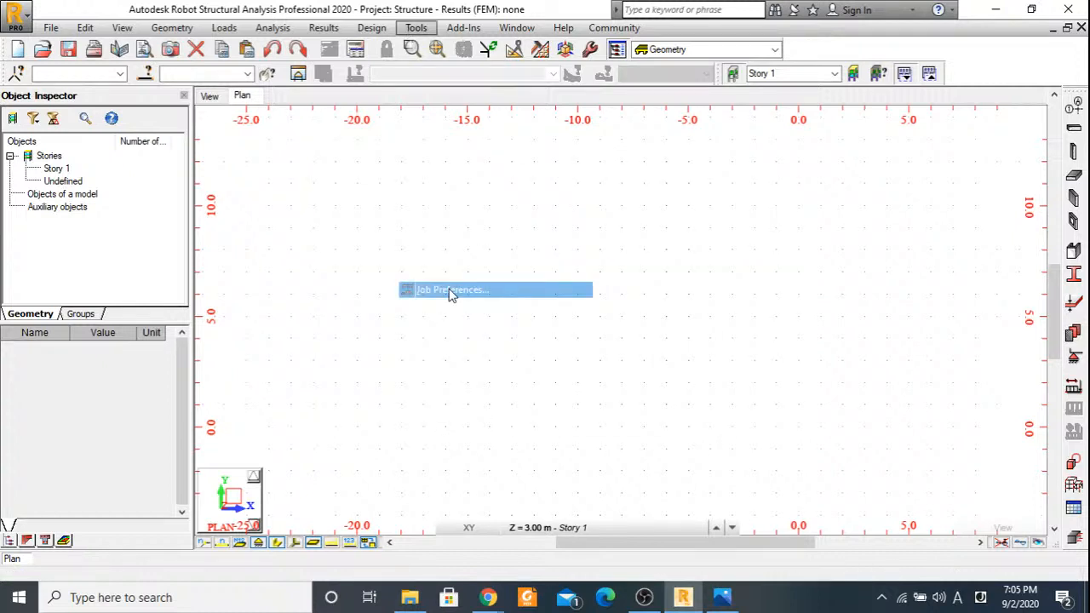
pyautogui.click(451, 291)
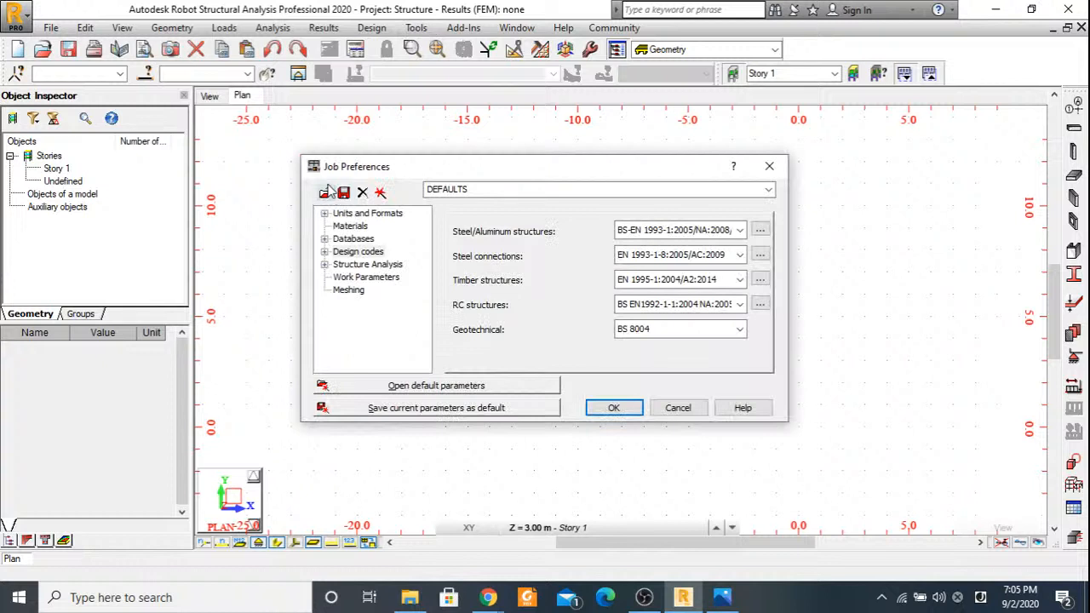
pyautogui.click(367, 213)
pyautogui.click(541, 334)
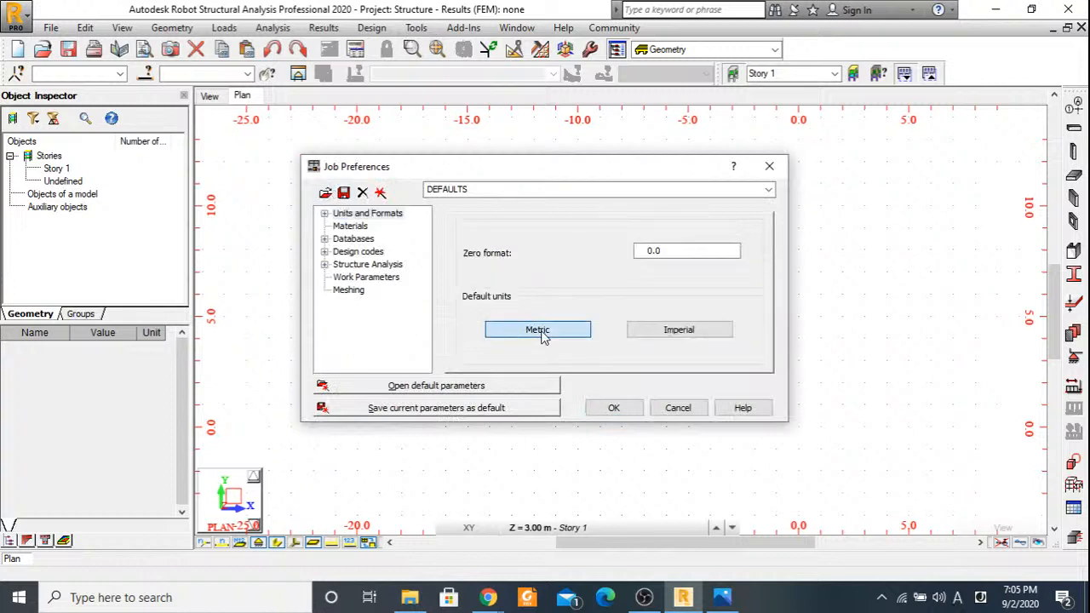
pyautogui.click(542, 332)
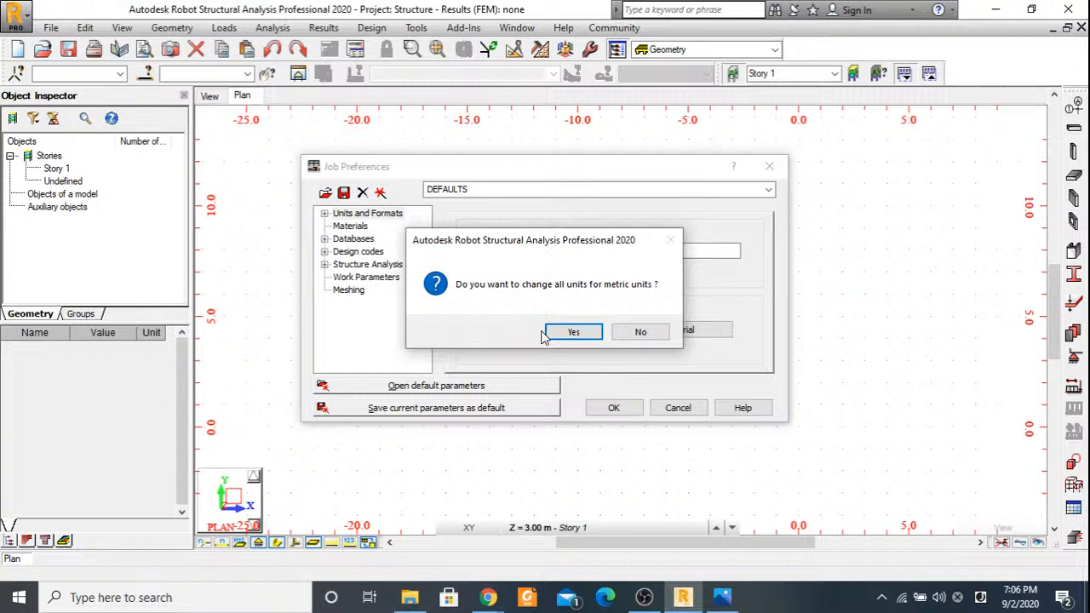
pyautogui.click(566, 333)
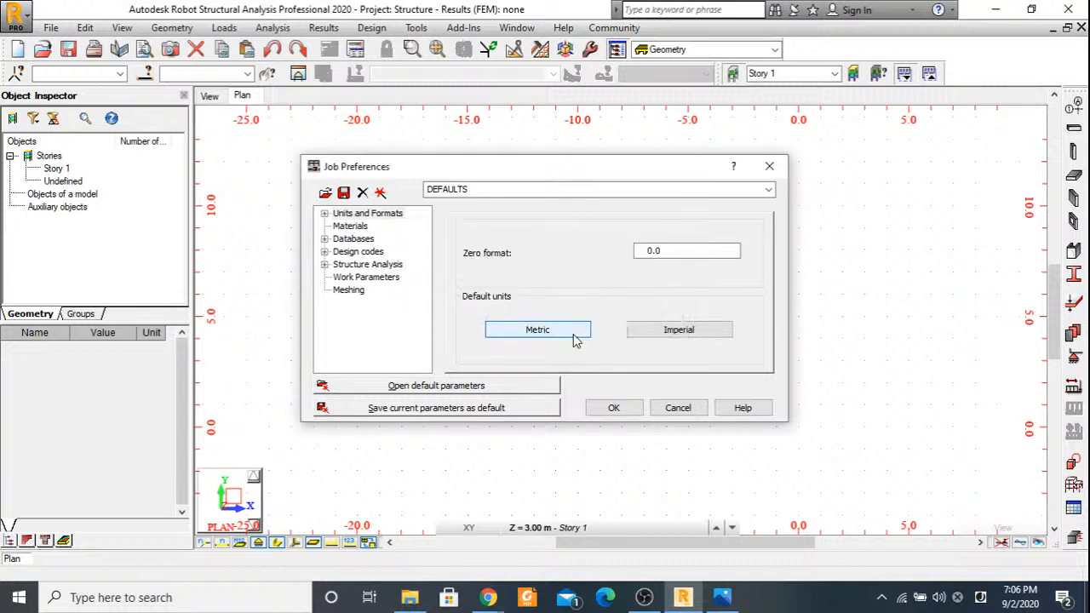
# Set the basic concrete material to C35 in the job preferences, checking the grade against the Beam Design image in the Photos app.
pyautogui.click(352, 227)
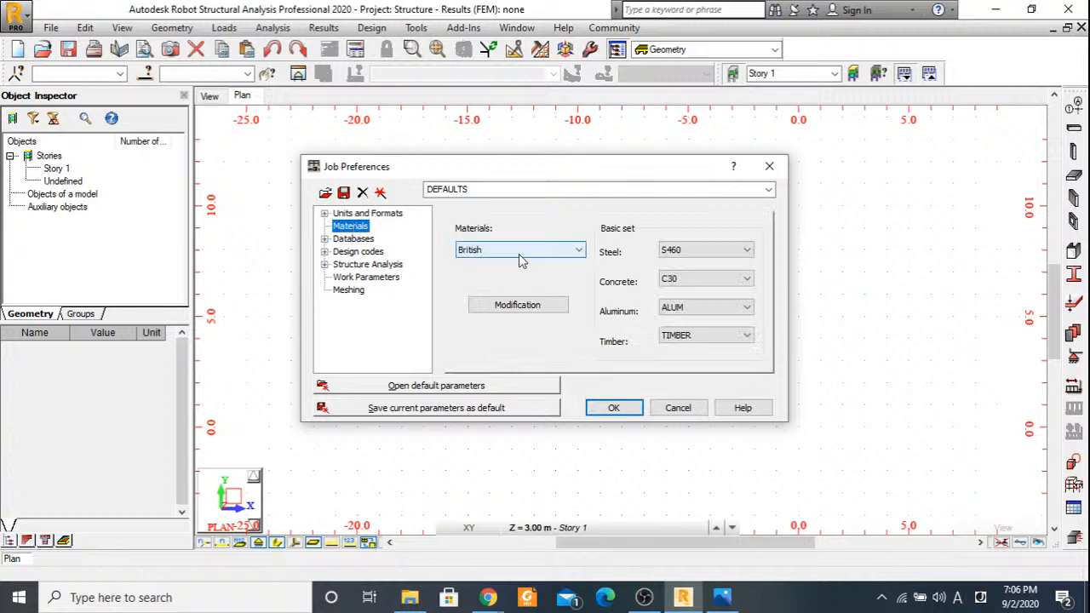
pyautogui.click(715, 278)
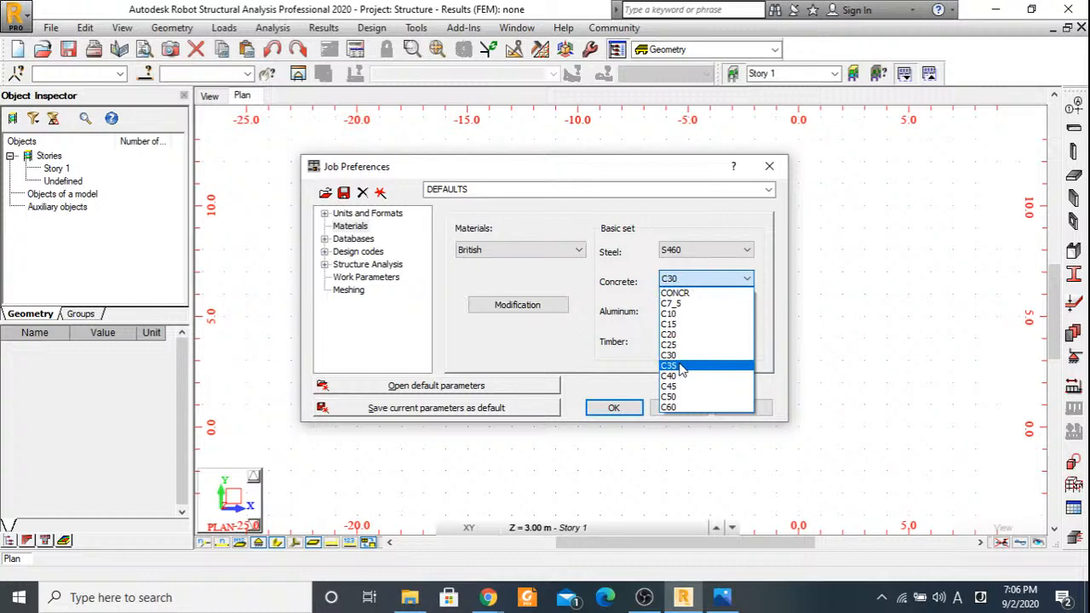
pyautogui.click(681, 366)
pyautogui.click(722, 596)
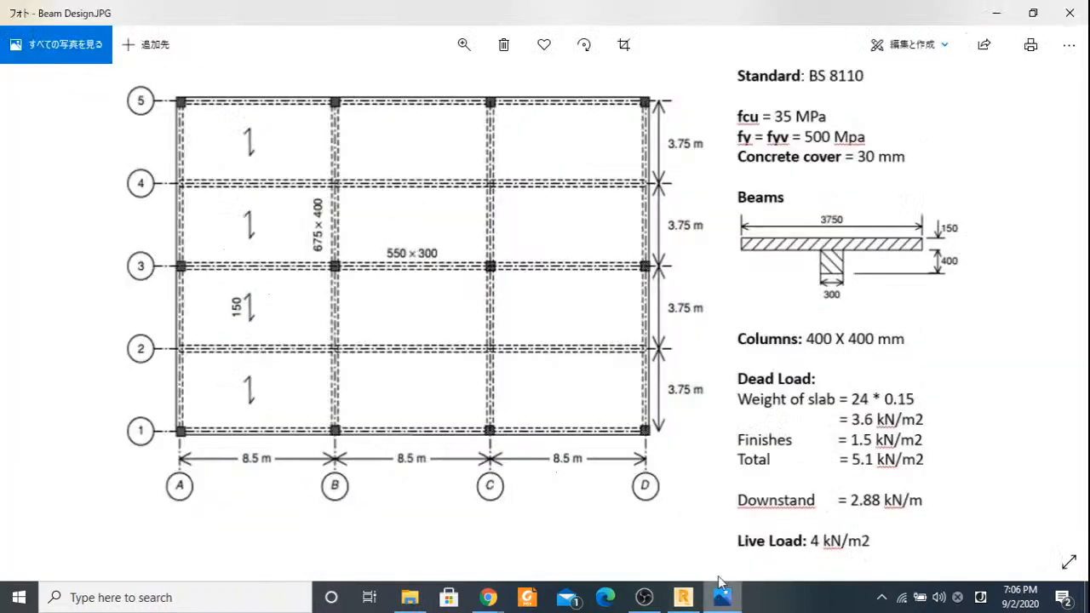
pyautogui.click(997, 13)
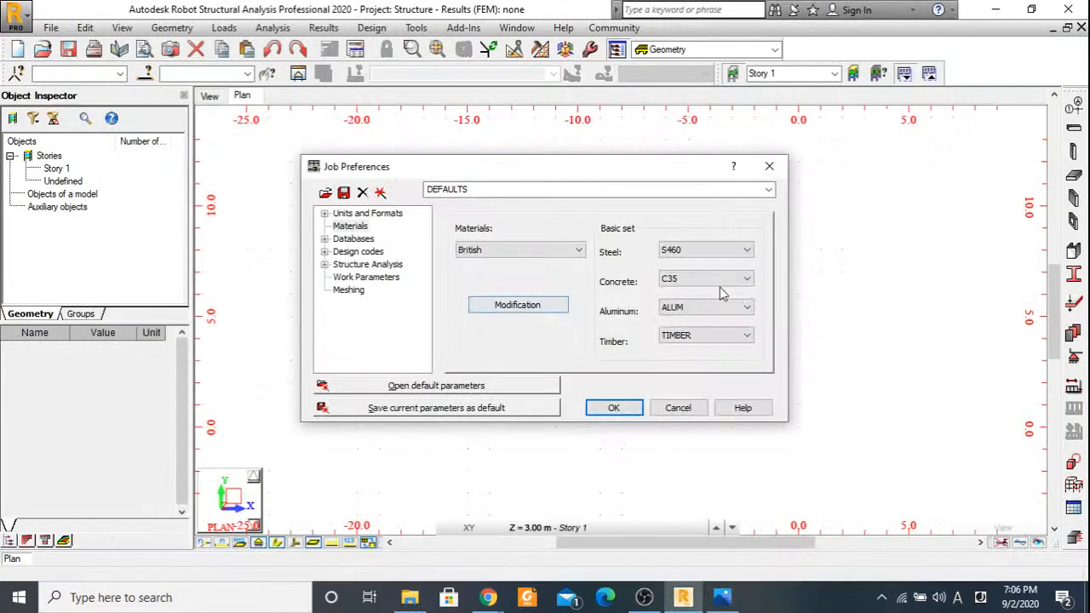
# Modify the British C35 concrete definition so its specific weight is 24 kN/m3.
pyautogui.click(515, 307)
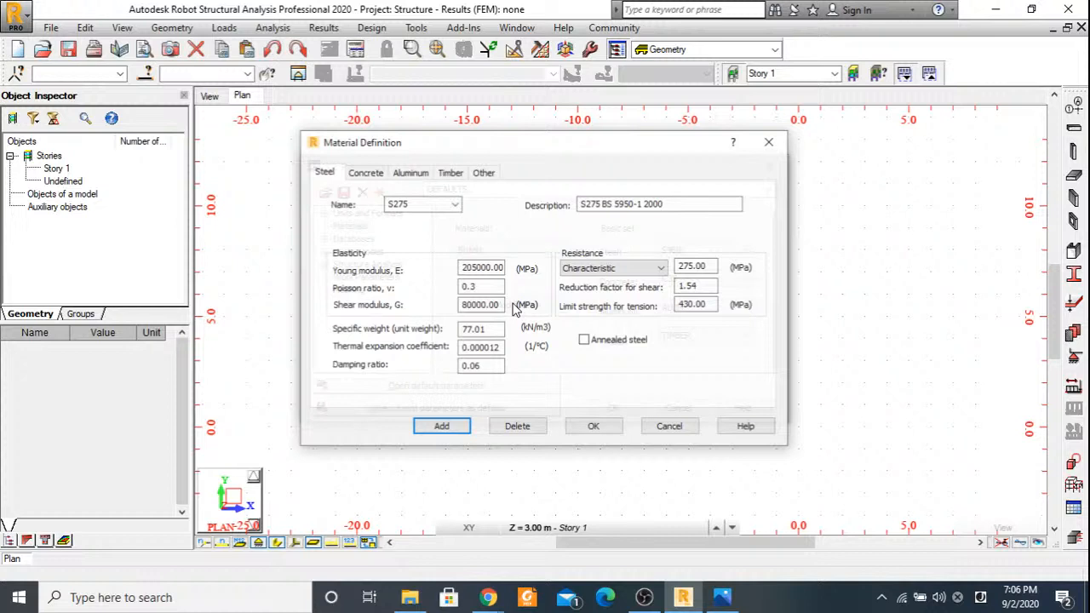
pyautogui.click(365, 173)
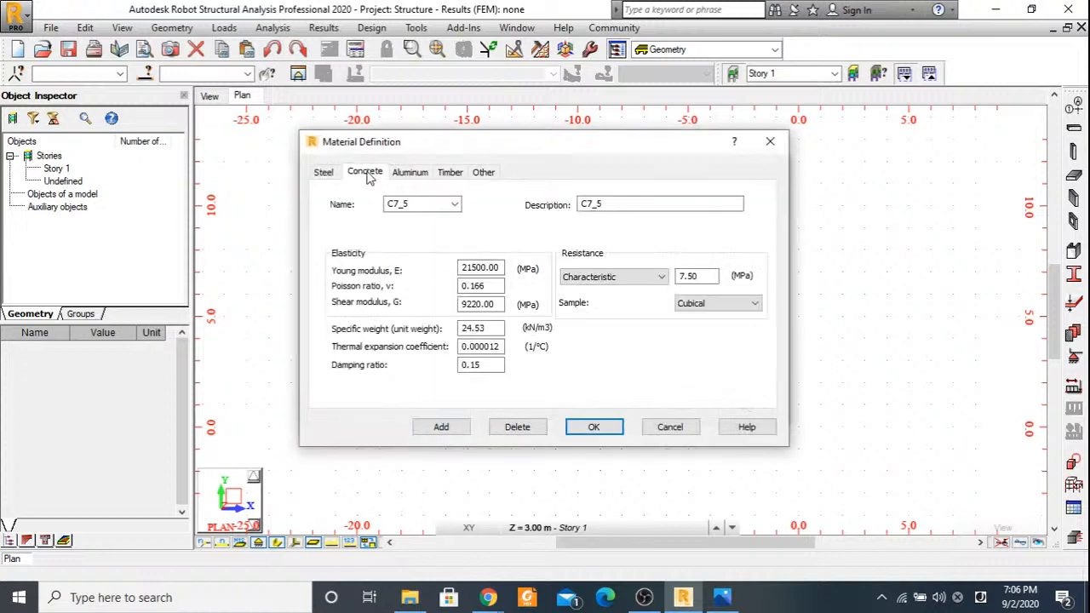
pyautogui.click(455, 205)
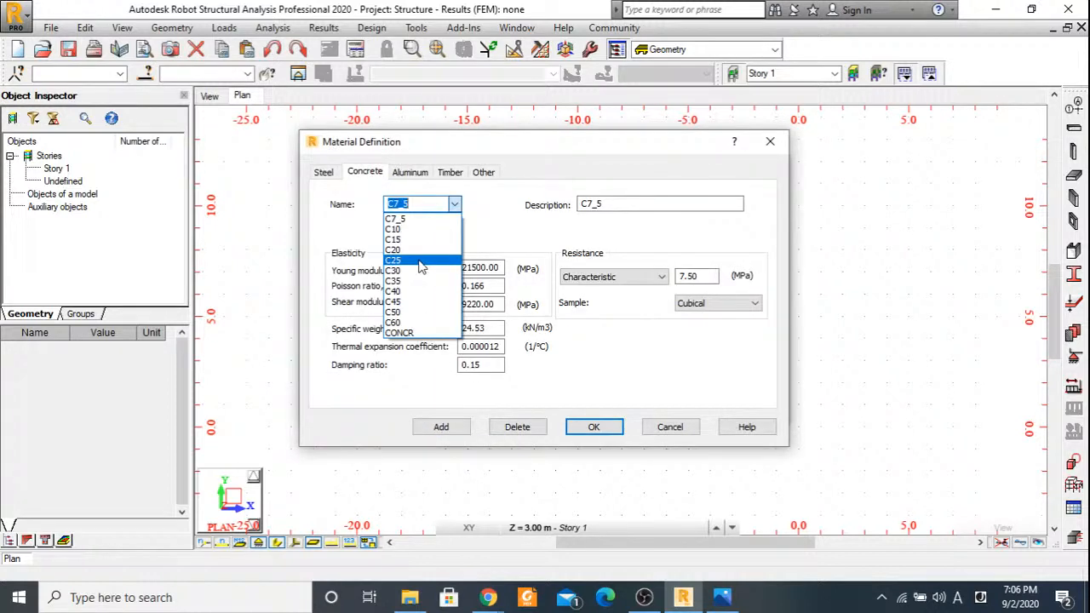
pyautogui.click(405, 280)
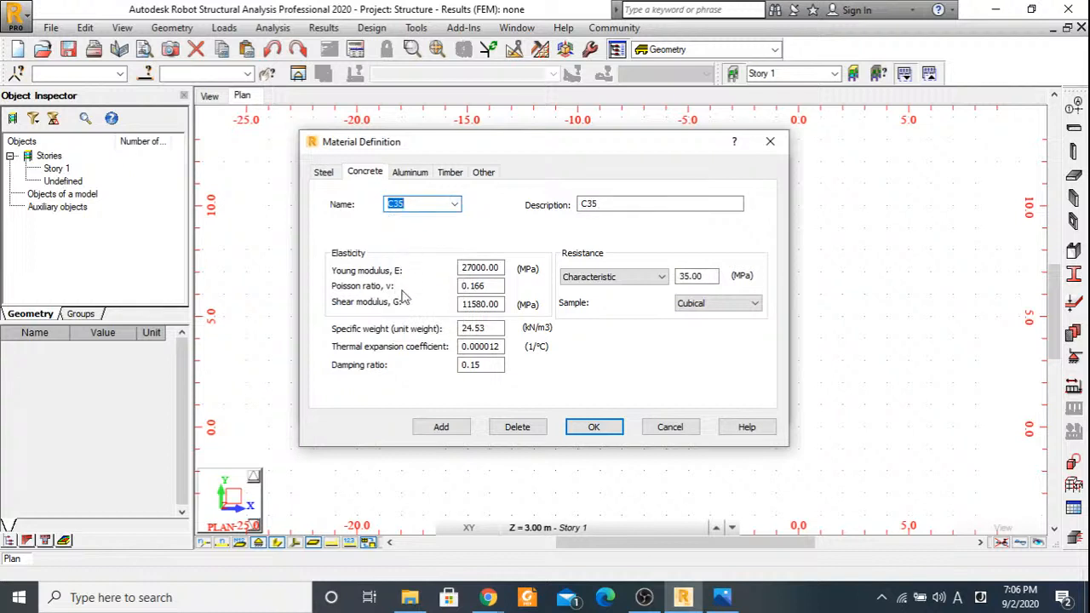
pyautogui.click(473, 286)
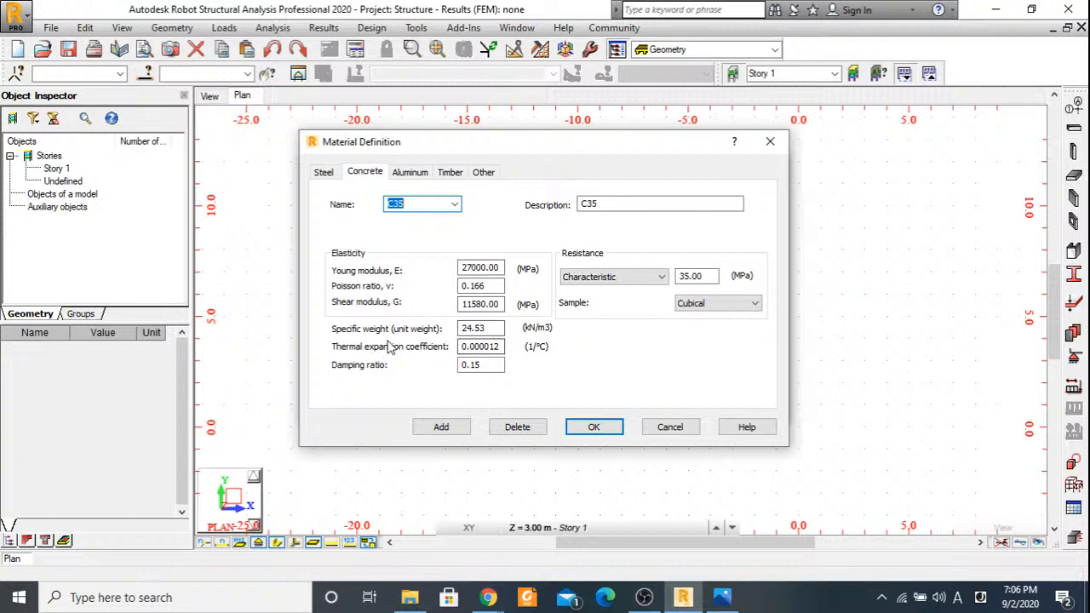
pyautogui.doubleClick(475, 329)
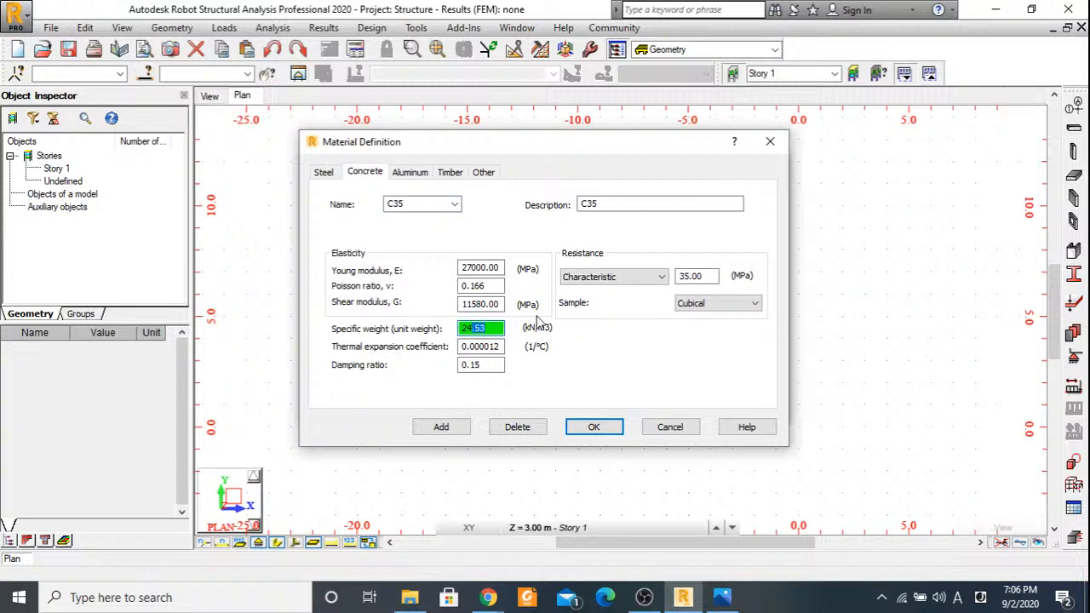
pyautogui.press('BackSpace')
pyautogui.click(587, 428)
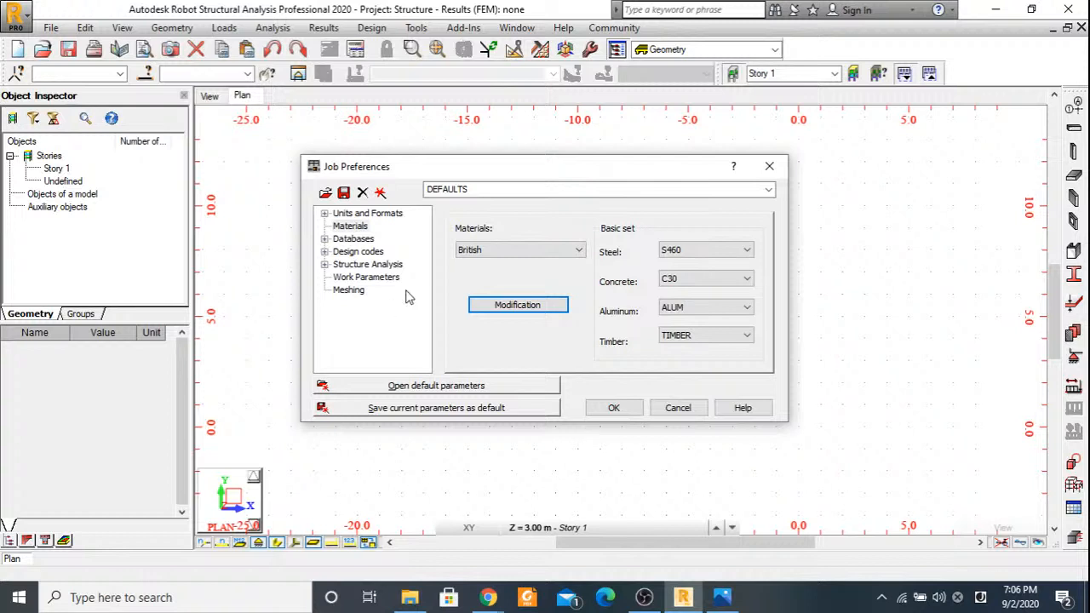
# Make BS 8666_2000 the default reinforcing bar database and widen the database list to show full names.
pyautogui.click(349, 239)
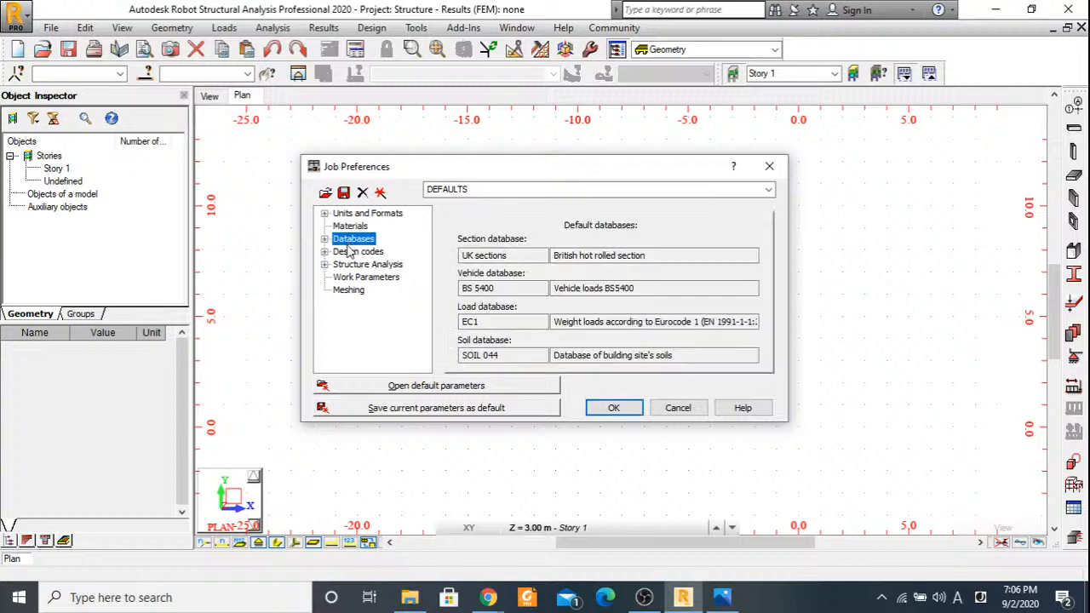
pyautogui.click(324, 239)
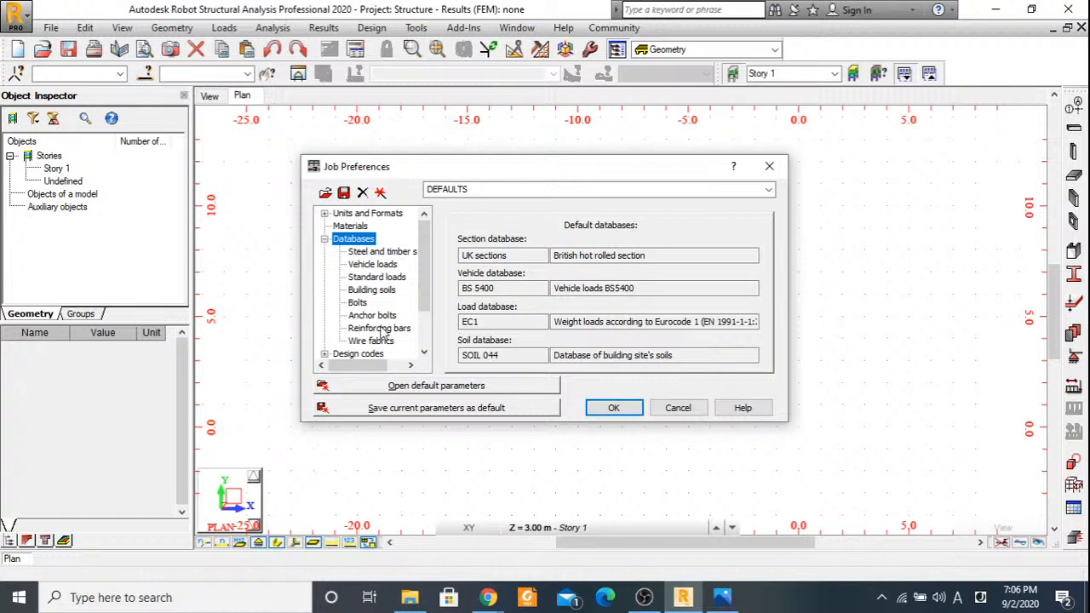
pyautogui.click(378, 328)
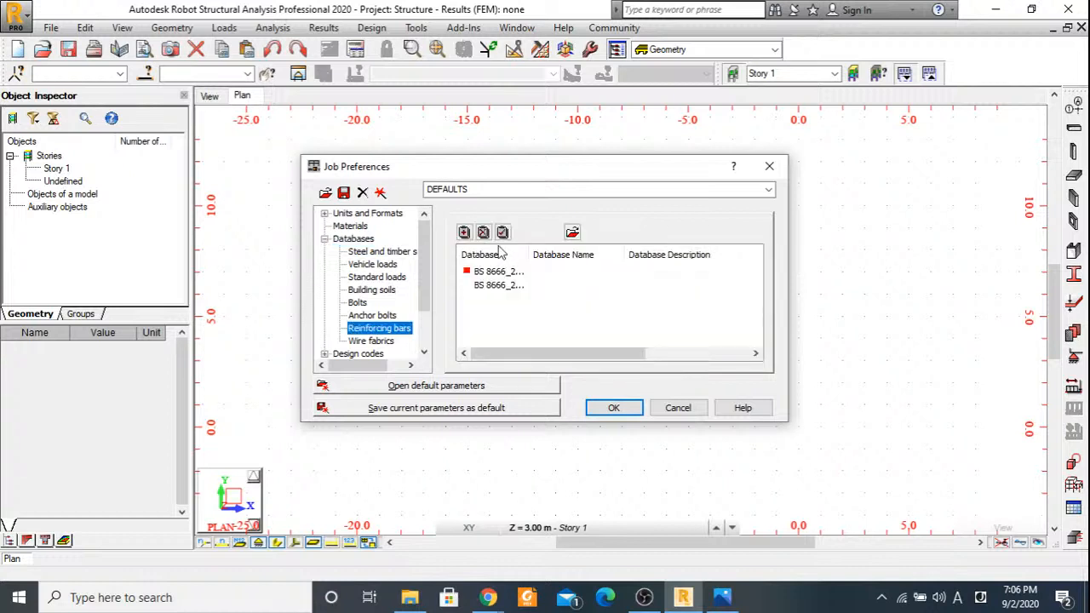
pyautogui.click(499, 286)
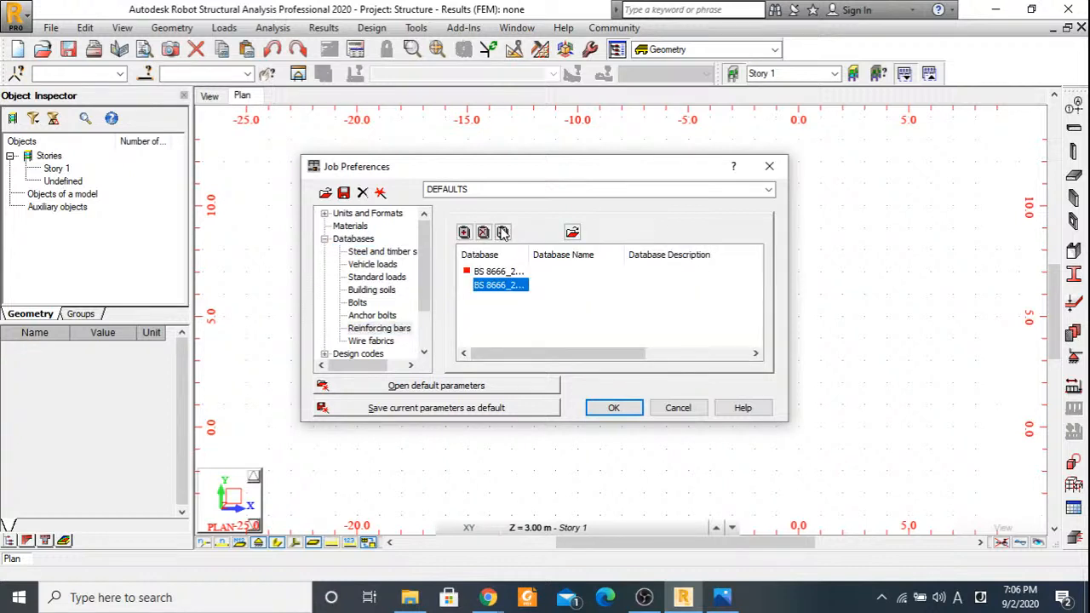
pyautogui.click(502, 234)
pyautogui.moveTo(531, 255); pyautogui.dragTo(580, 255)
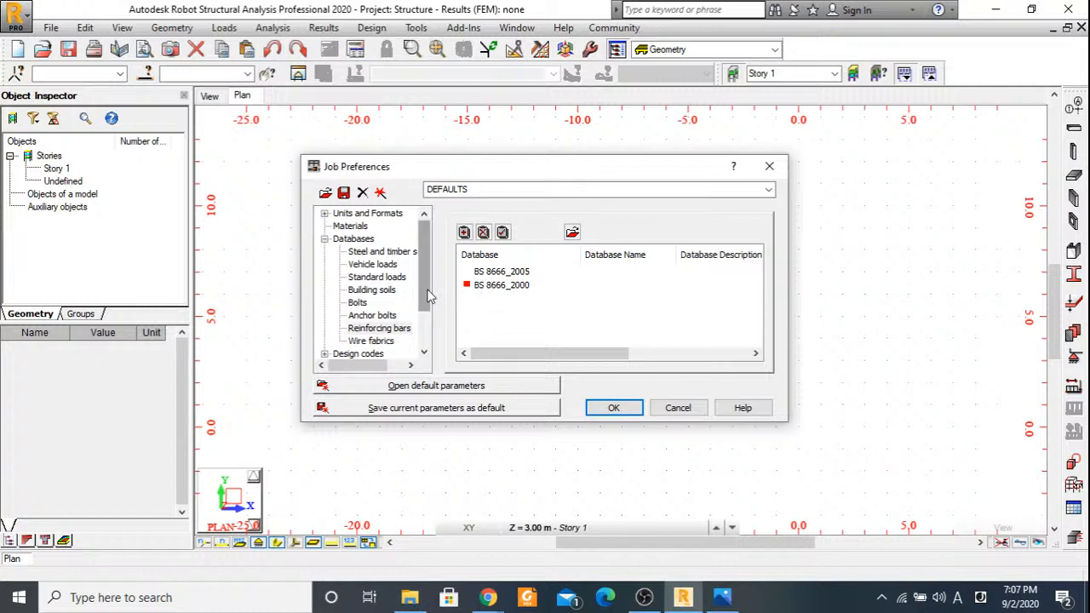
# Set the RC structures design code to BS 8110 and the load code combinations to BS8110, and accept the job preferences.
pyautogui.moveTo(430, 295); pyautogui.dragTo(428, 338)
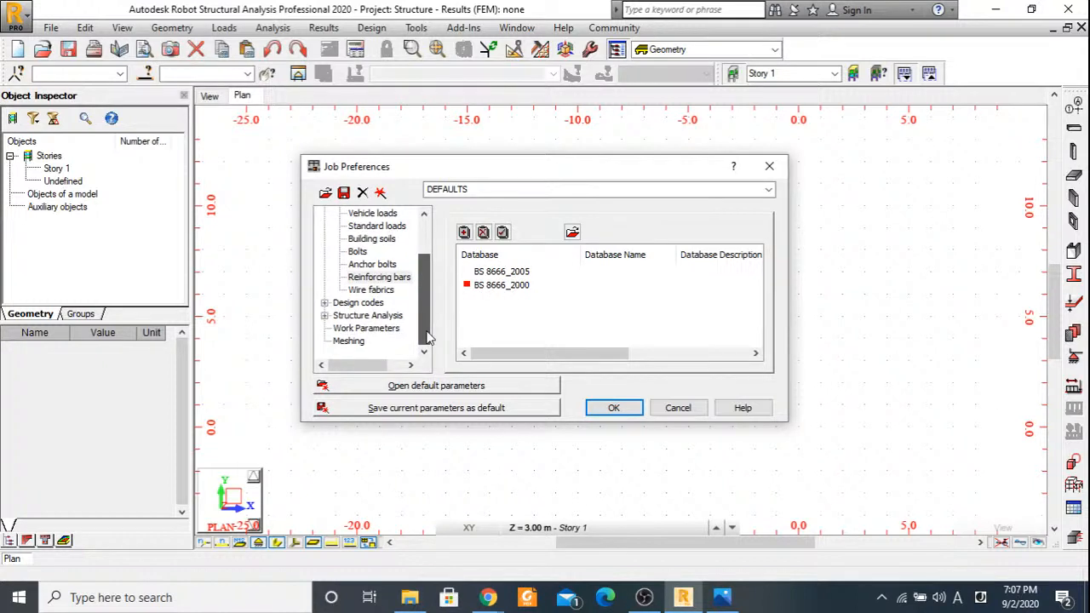
pyautogui.click(358, 303)
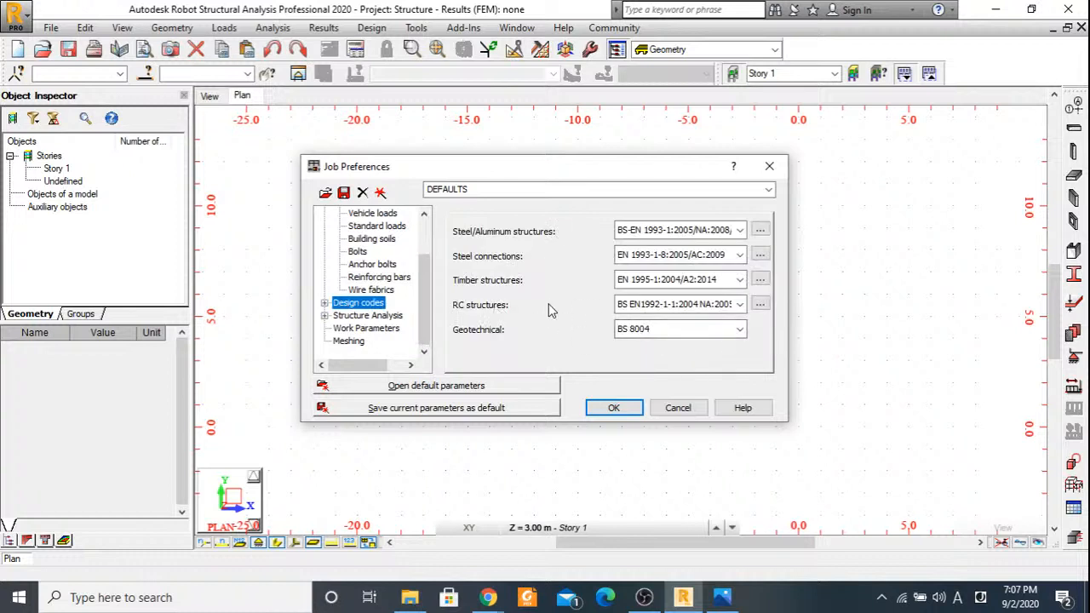
pyautogui.click(679, 304)
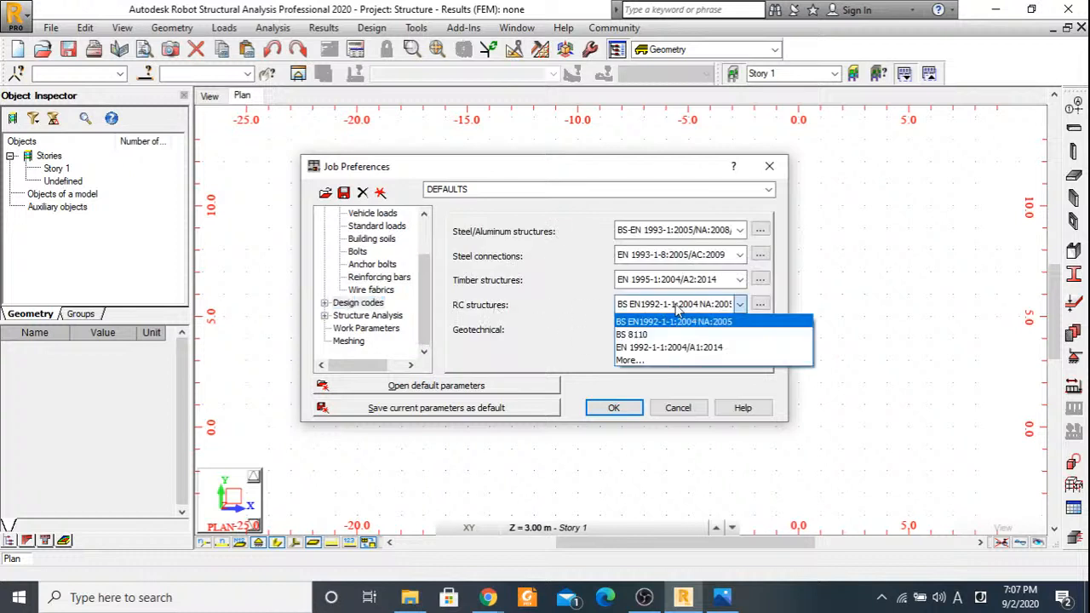
pyautogui.click(634, 333)
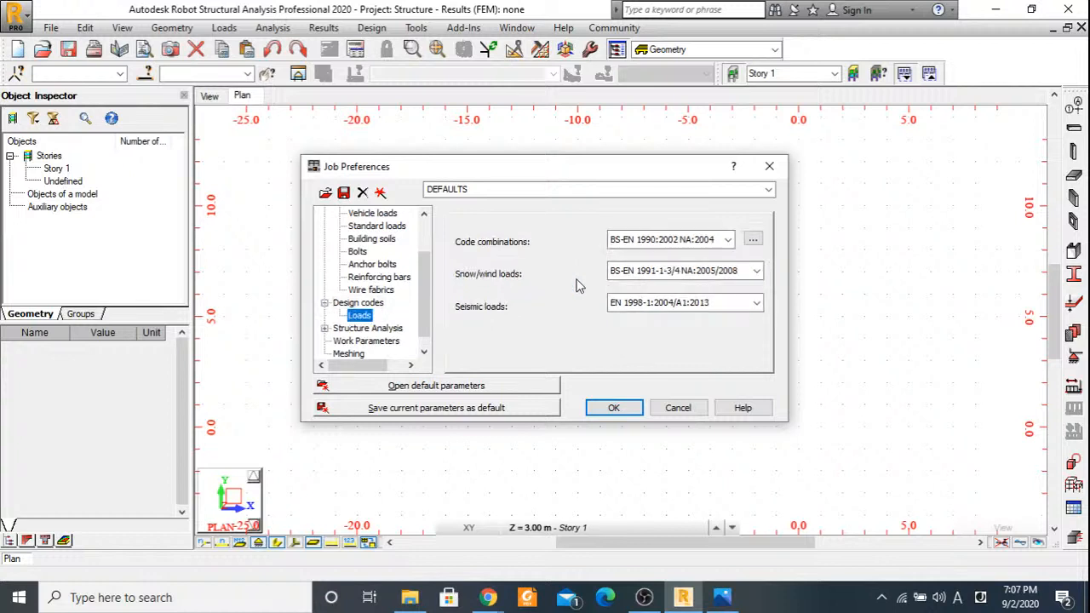
pyautogui.click(693, 240)
pyautogui.click(641, 287)
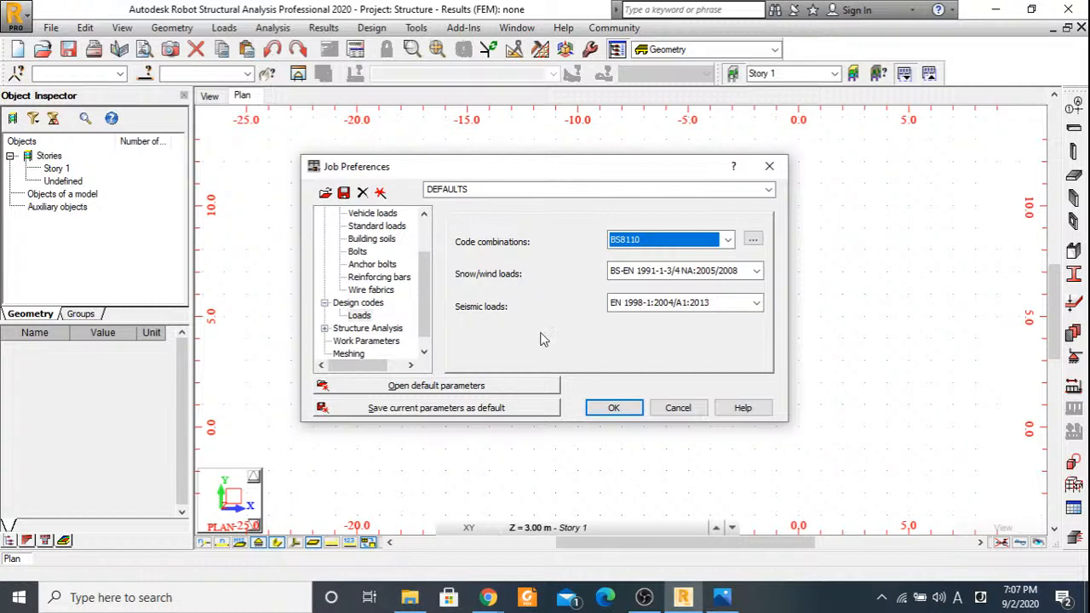
pyautogui.click(617, 411)
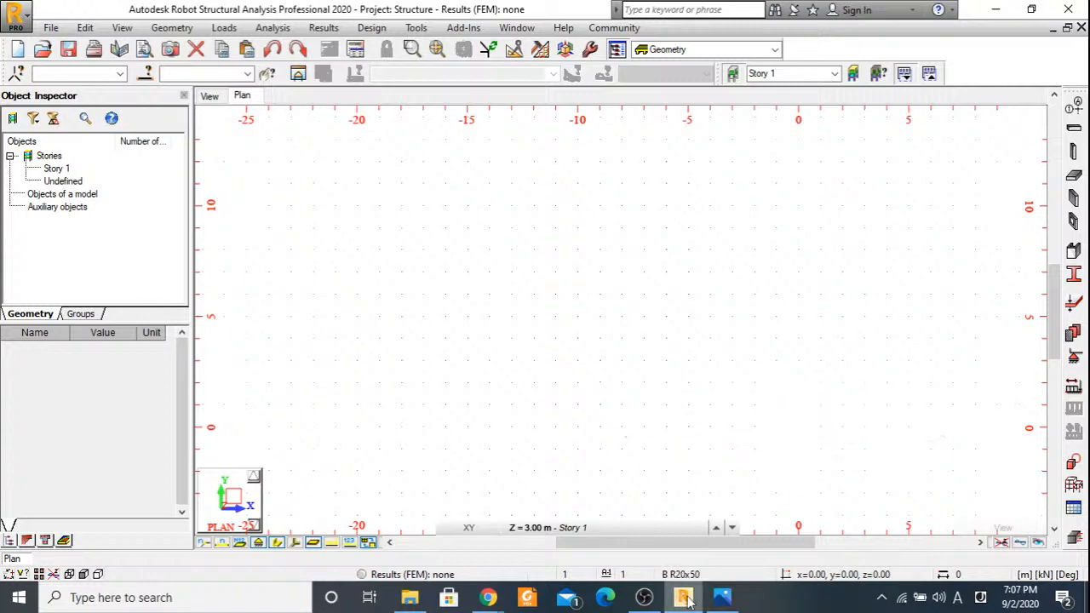
# Check the grid spacing in the Beam Design image, and define X structural axes from 0.00 with 3 repetitions at 8.5 m.
pyautogui.click(720, 599)
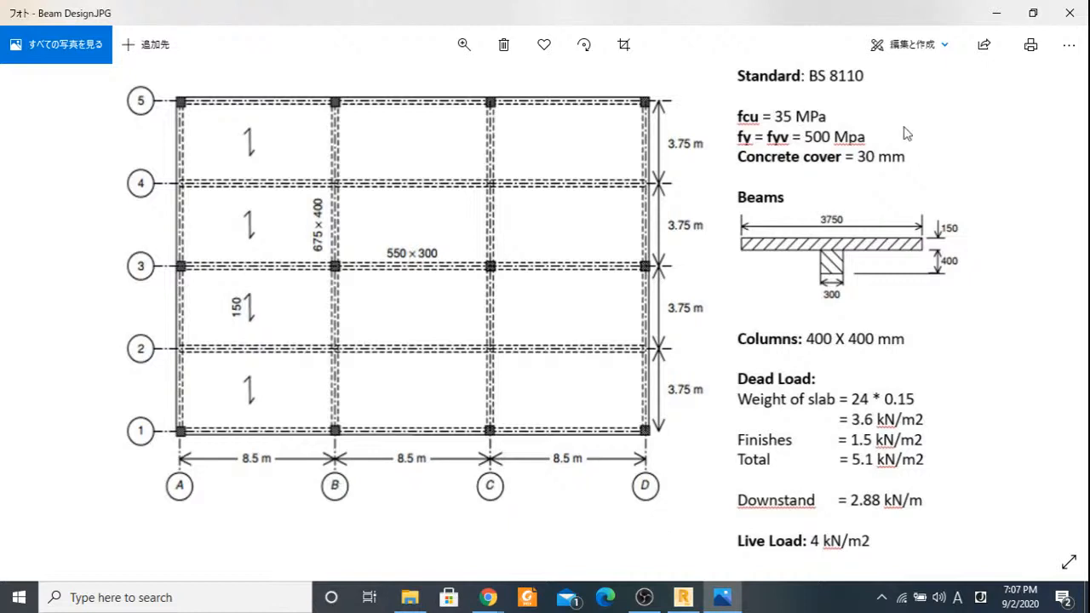
pyautogui.click(1063, 10)
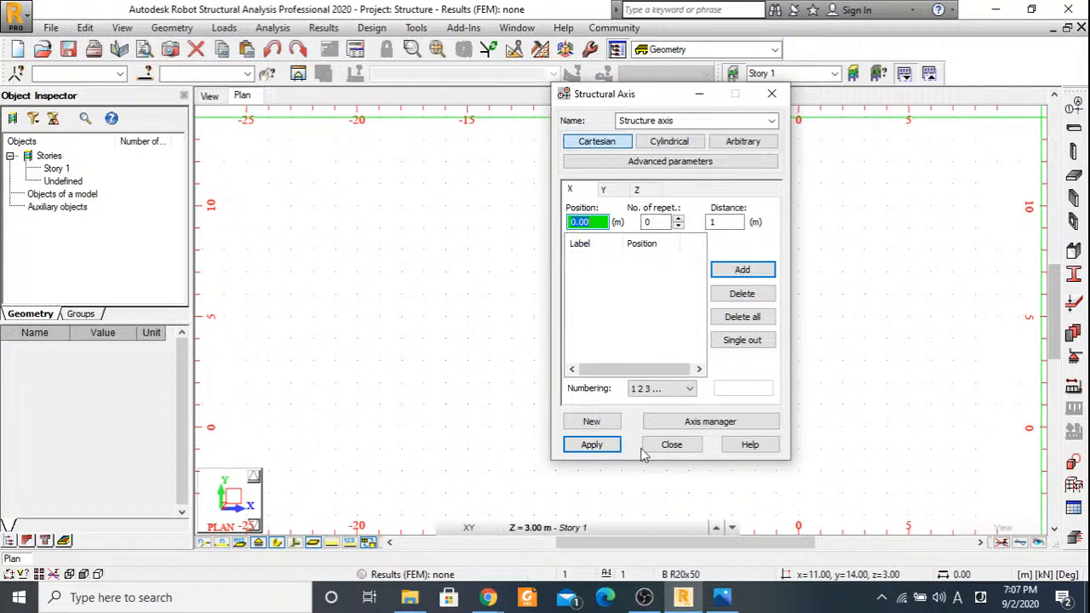
pyautogui.hotkey('alt', 'Tab')
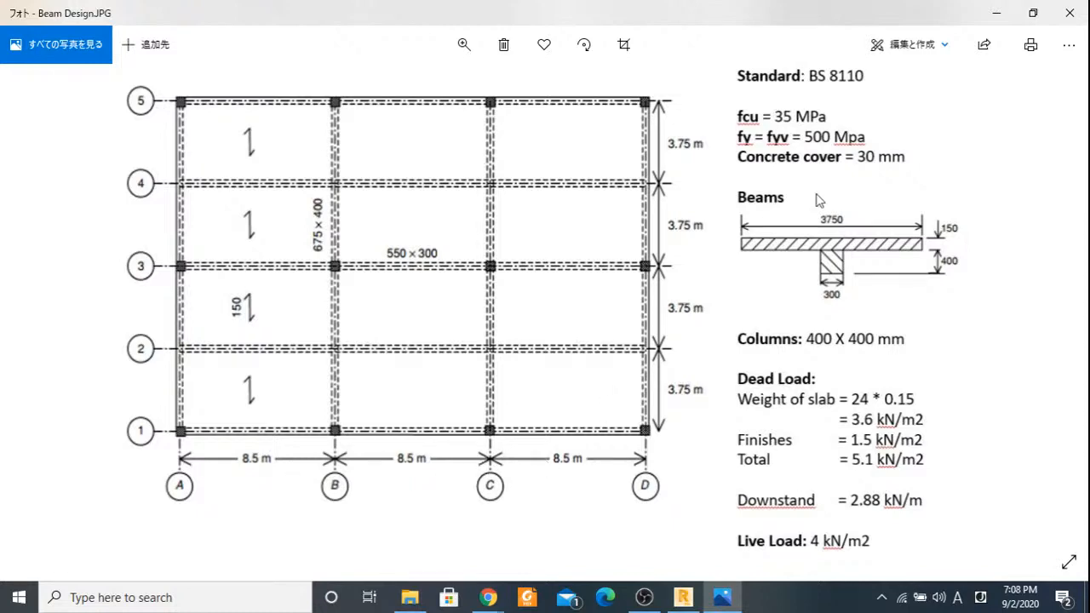
pyautogui.click(1001, 14)
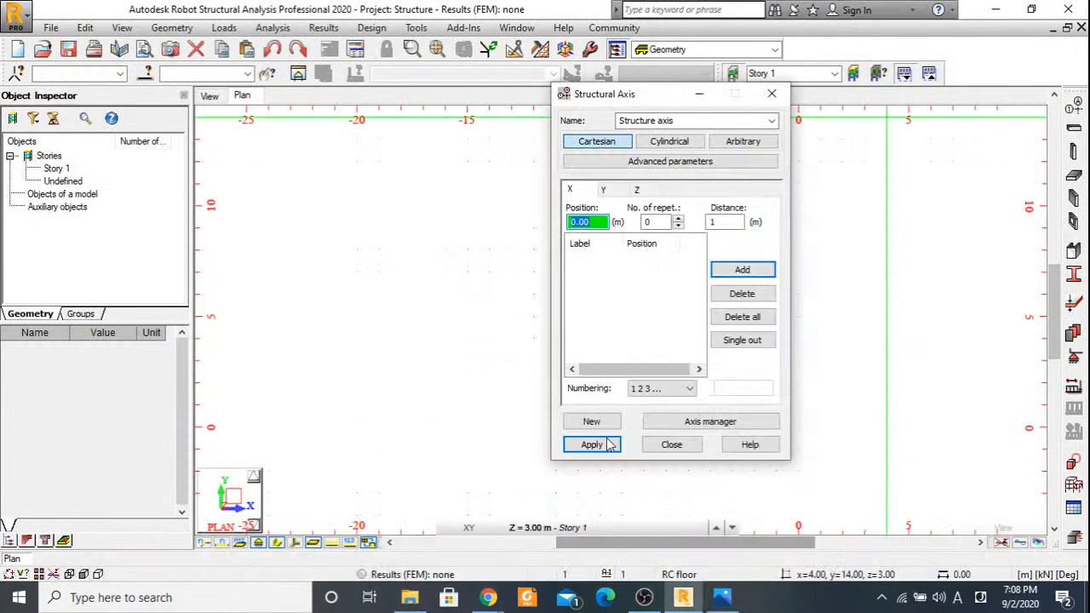
pyautogui.click(657, 223)
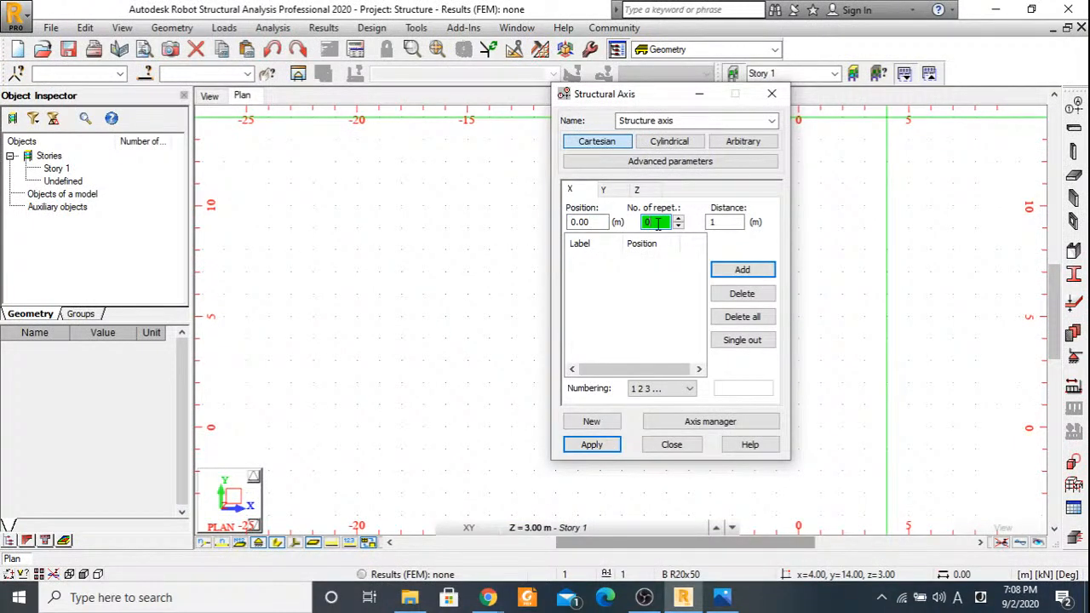
pyautogui.write('3')
pyautogui.press('Tab')
pyautogui.write('8.5')
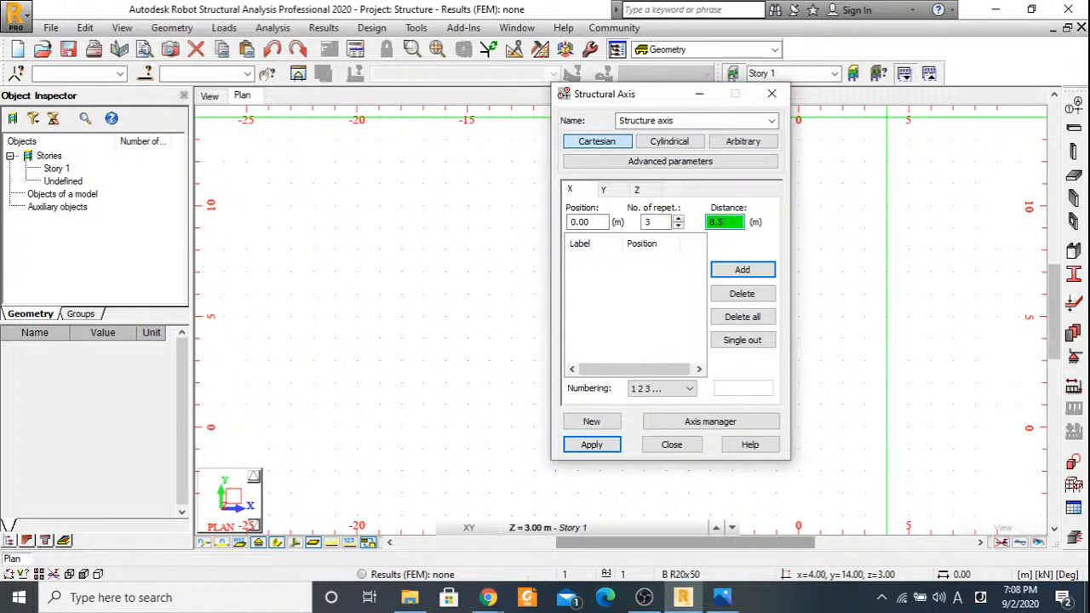
pyautogui.click(742, 269)
# Check the Beam Design image and define Y structural axes from 0.00 with 4 repetitions at 3.75 m.
pyautogui.click(603, 189)
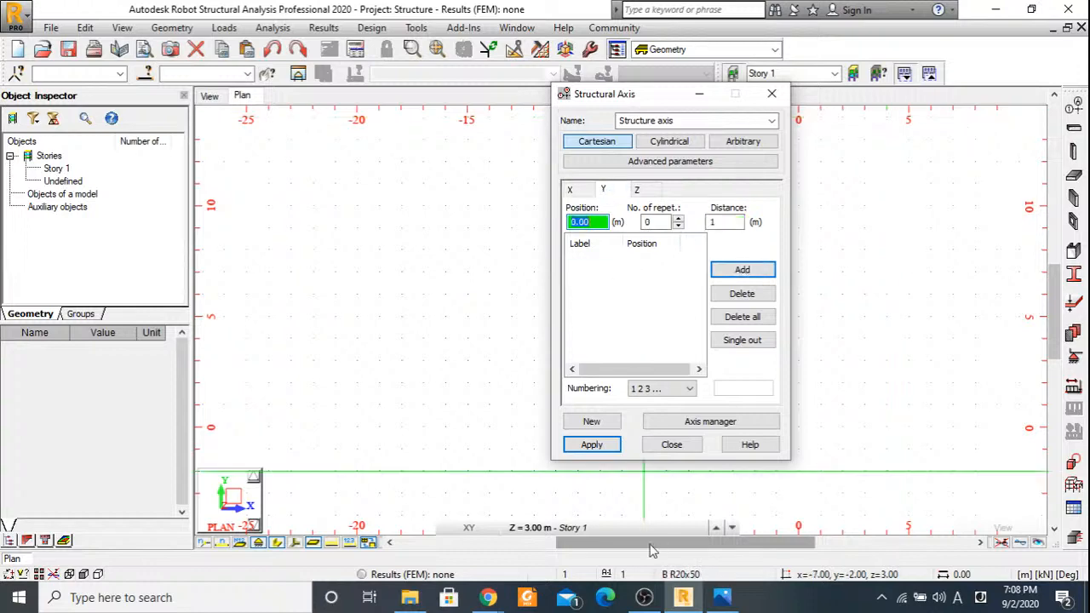
pyautogui.click(720, 598)
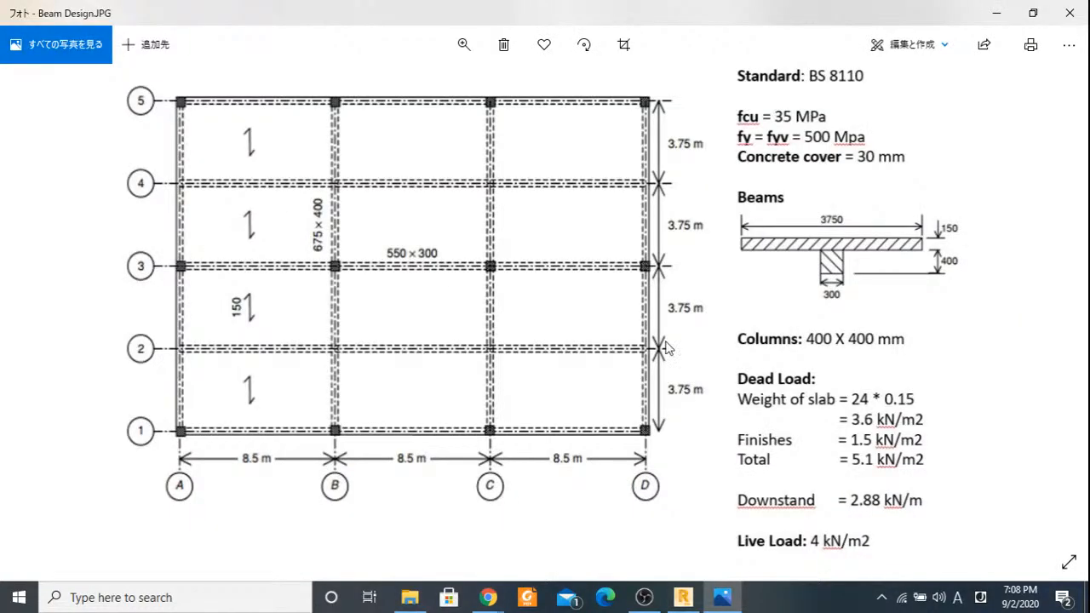
pyautogui.click(686, 596)
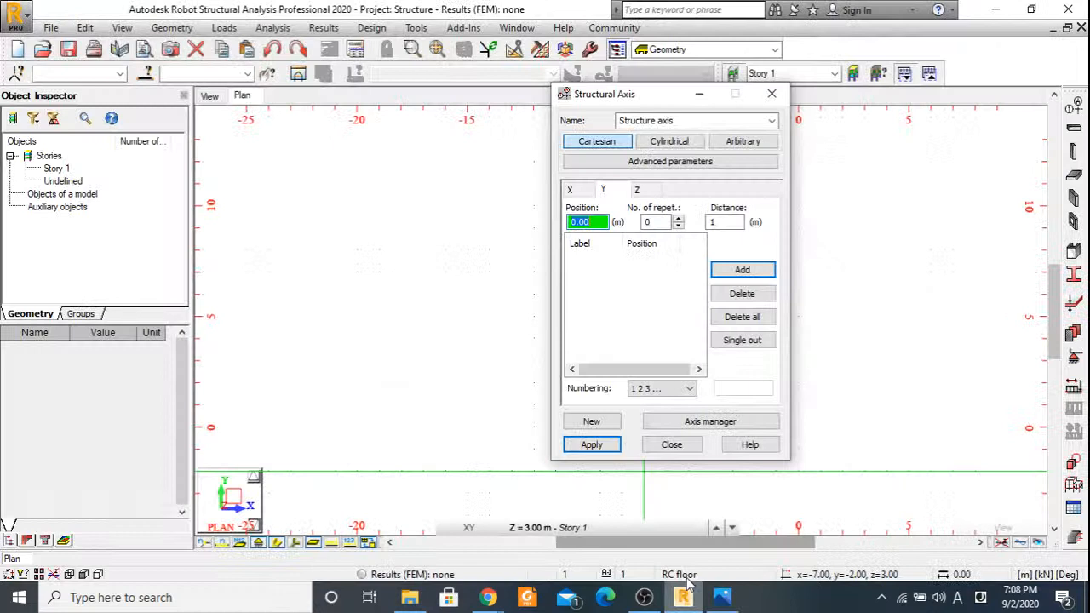
pyautogui.click(646, 223)
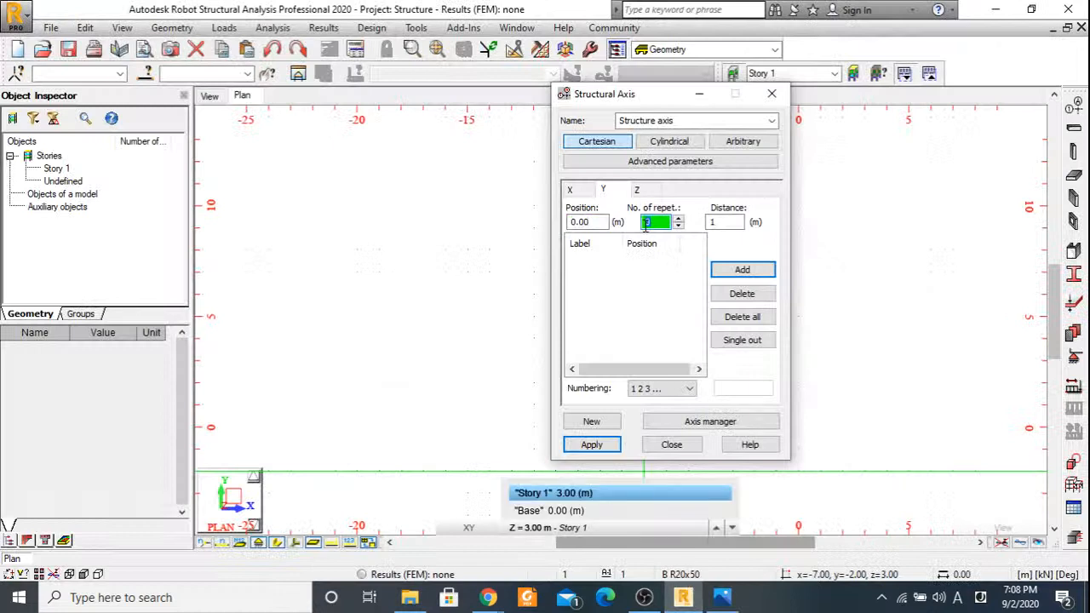
pyautogui.write('4')
pyautogui.press('Tab')
pyautogui.write('3.75')
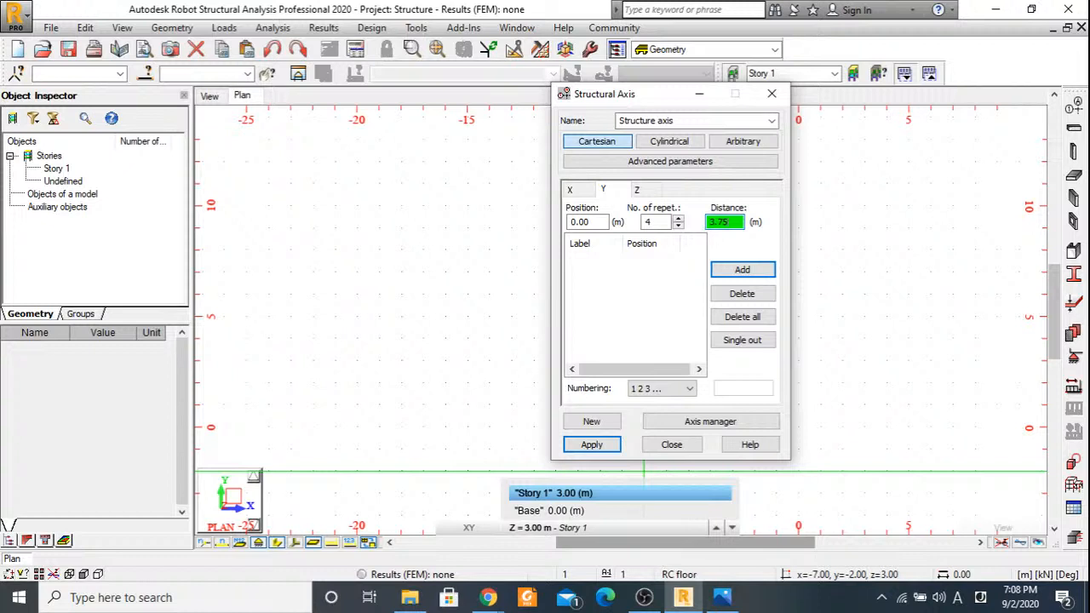
# Review the story levels in the Z direction and apply the structural axis definition to the model.
pyautogui.click(638, 189)
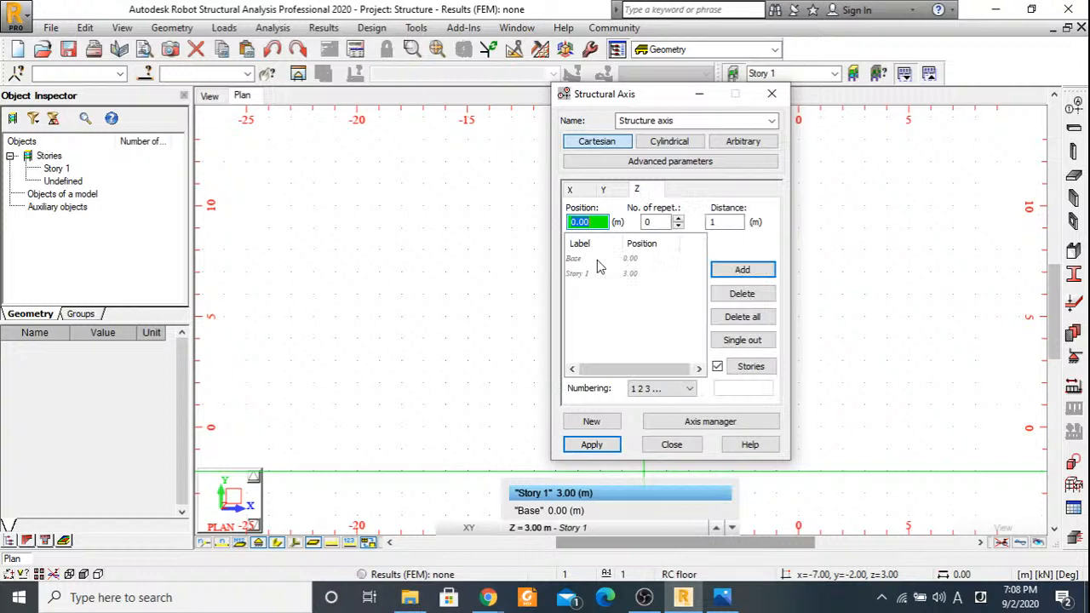
pyautogui.click(607, 446)
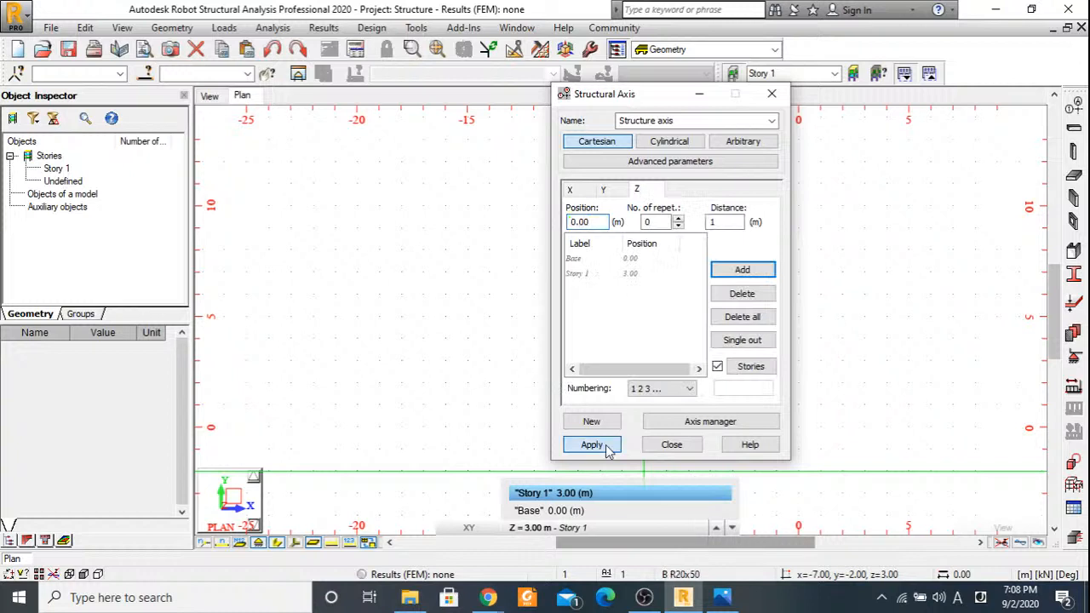
pyautogui.click(671, 443)
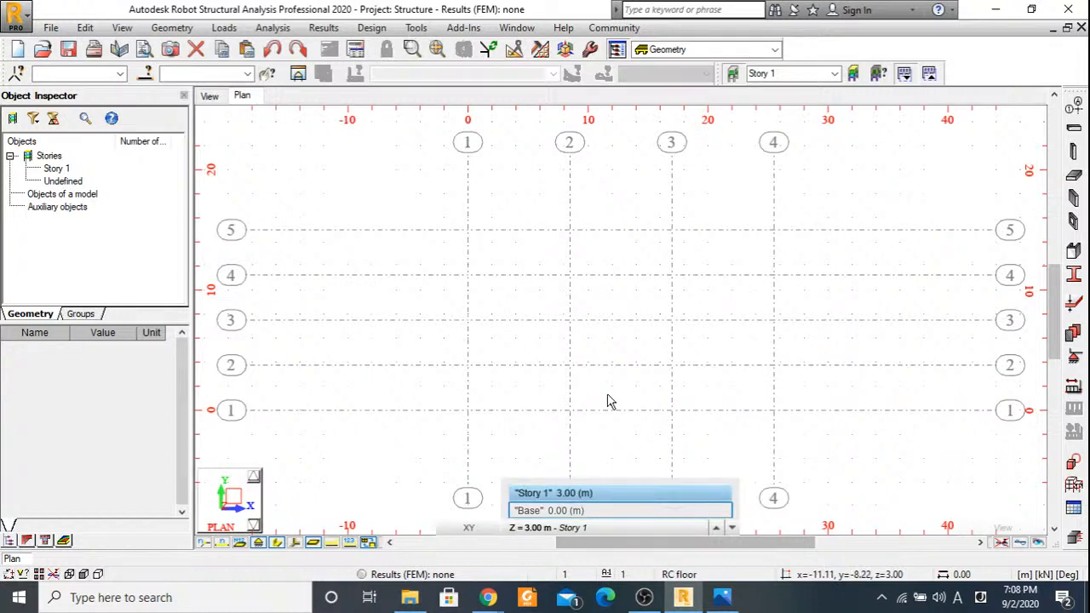
# Change the X axes' numbering to A B C to match the Beam Design image, and apply it.
pyautogui.click(722, 601)
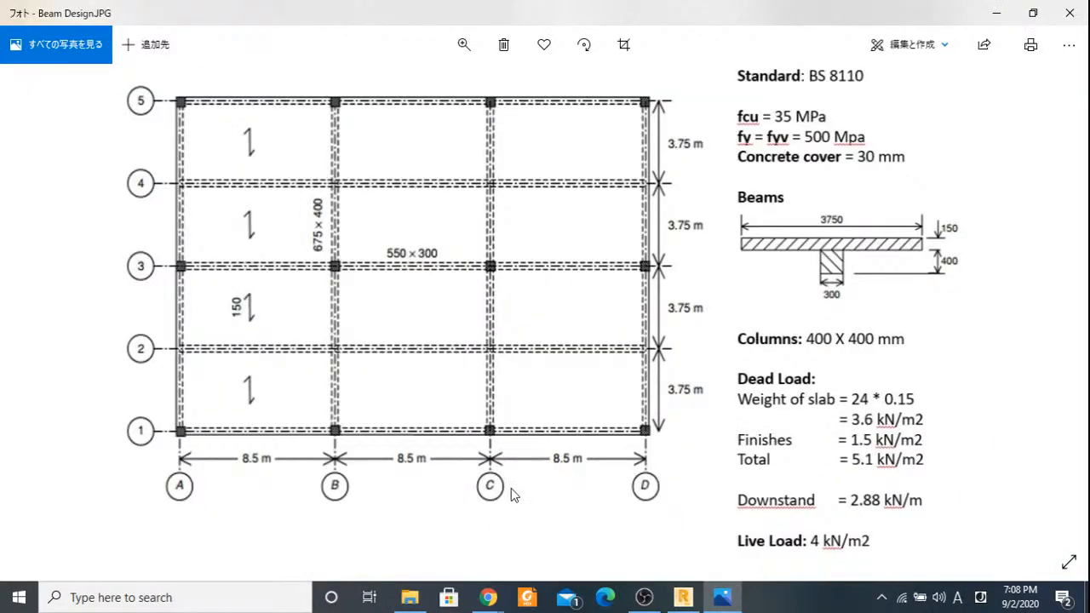
pyautogui.click(684, 608)
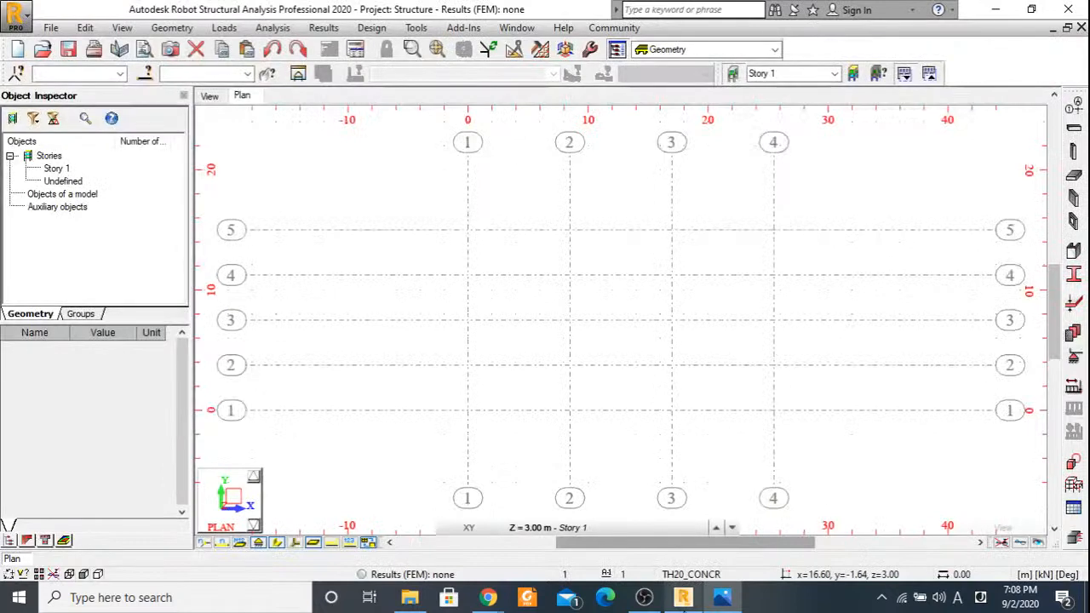
pyautogui.click(1074, 109)
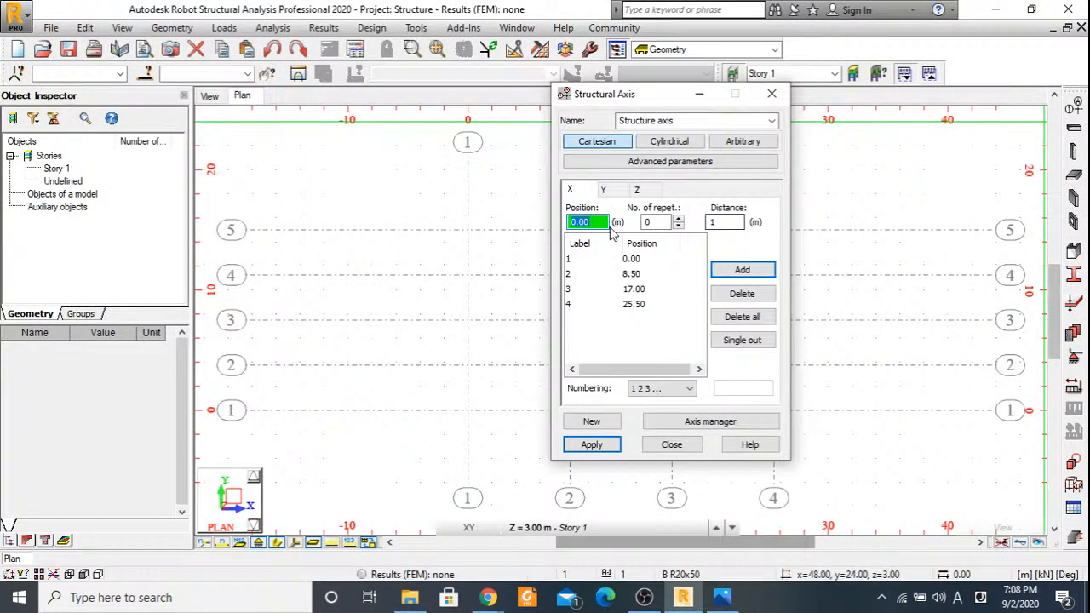
pyautogui.click(661, 388)
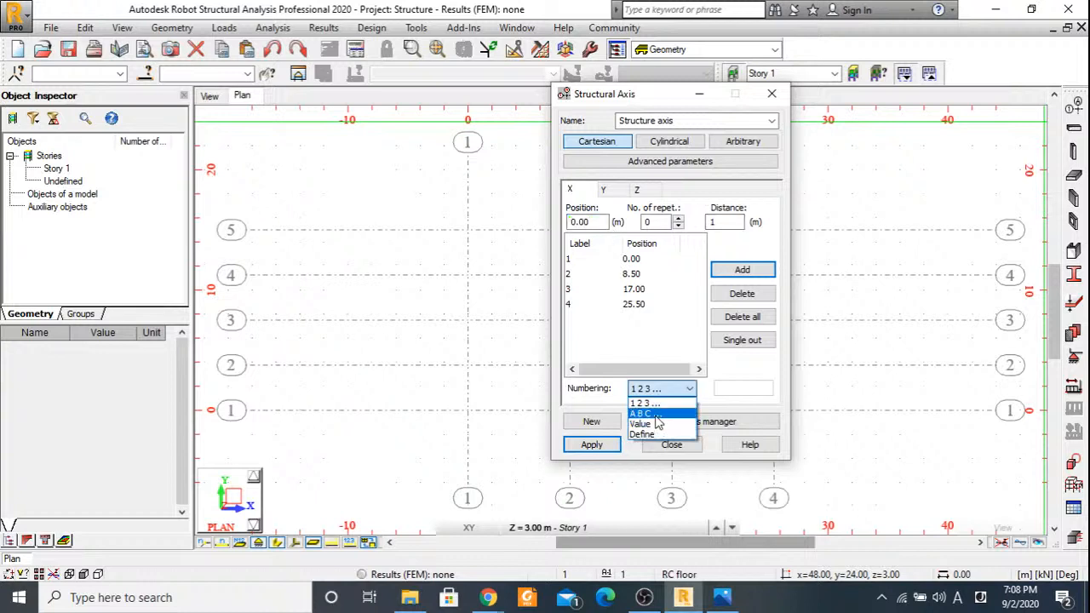
pyautogui.click(660, 420)
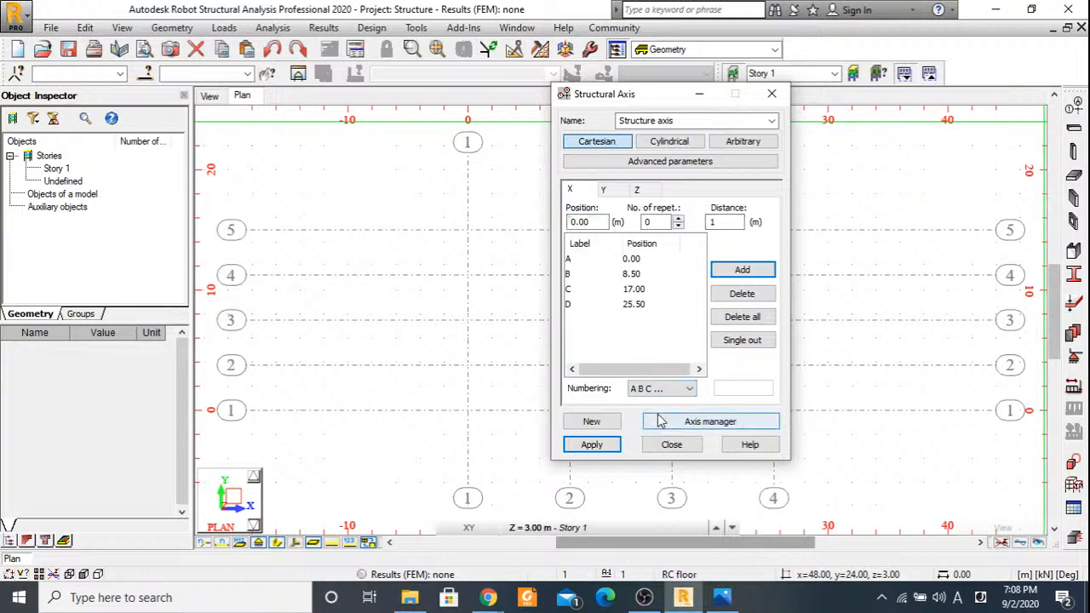
pyautogui.click(593, 444)
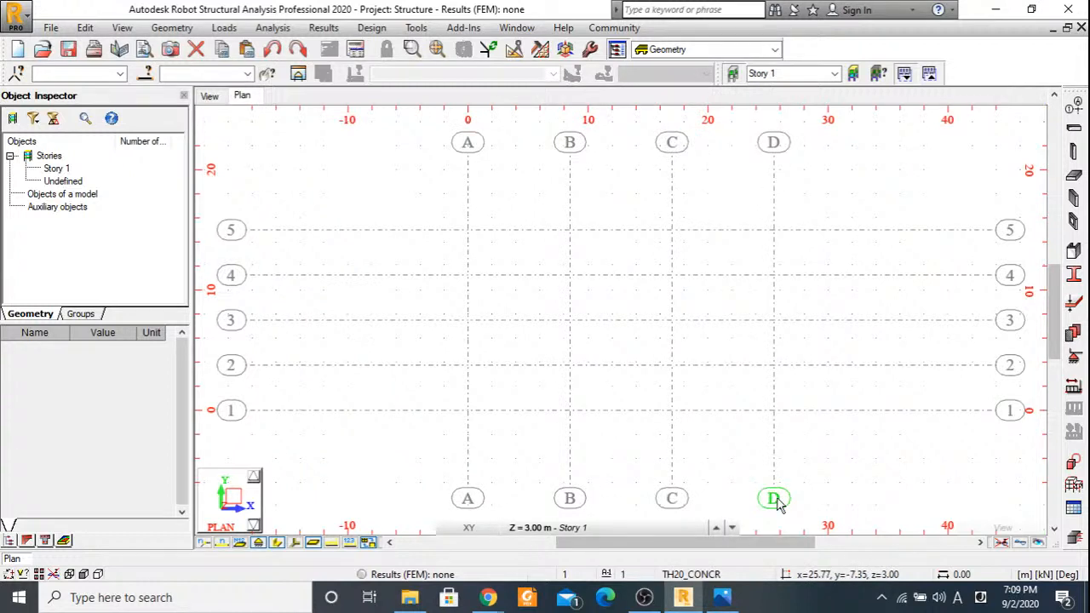
# Inspect the axis grid in 3D and in plan, viewing the Base level and returning to Story 1.
pyautogui.click(209, 96)
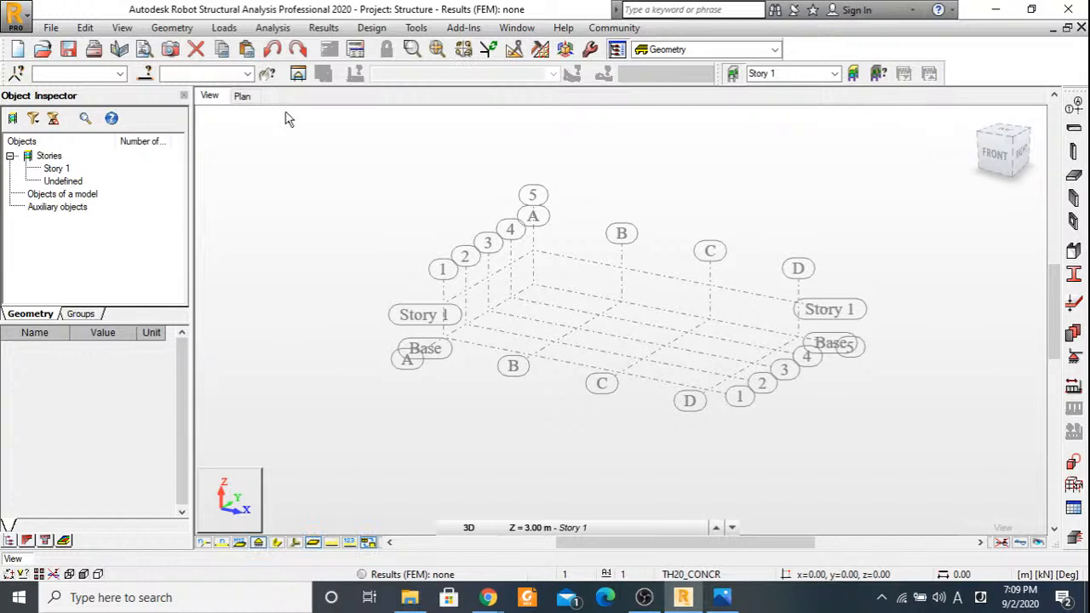
pyautogui.click(242, 96)
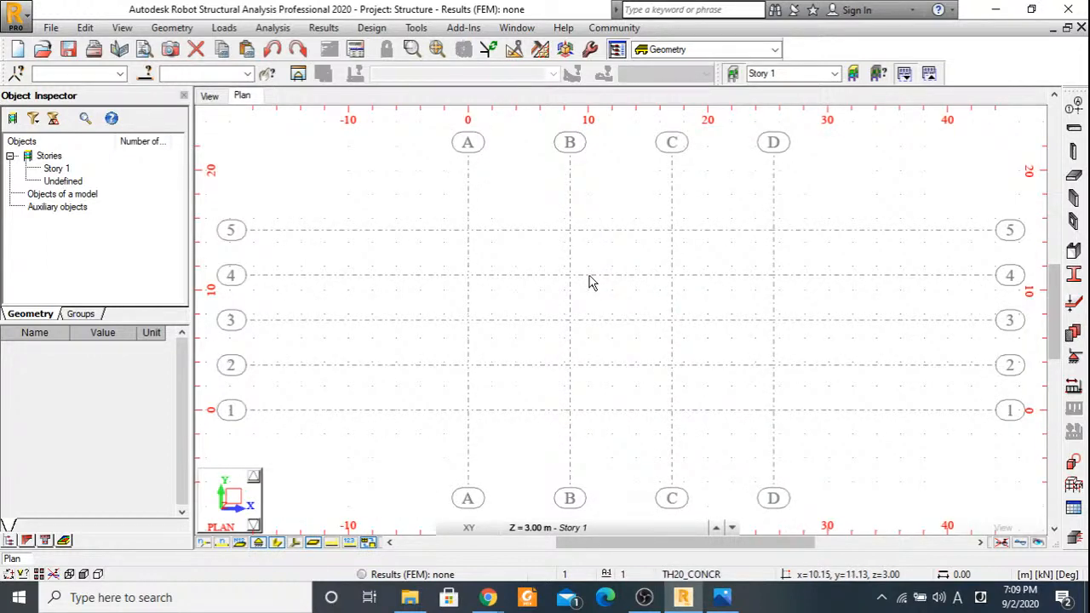
pyautogui.click(546, 527)
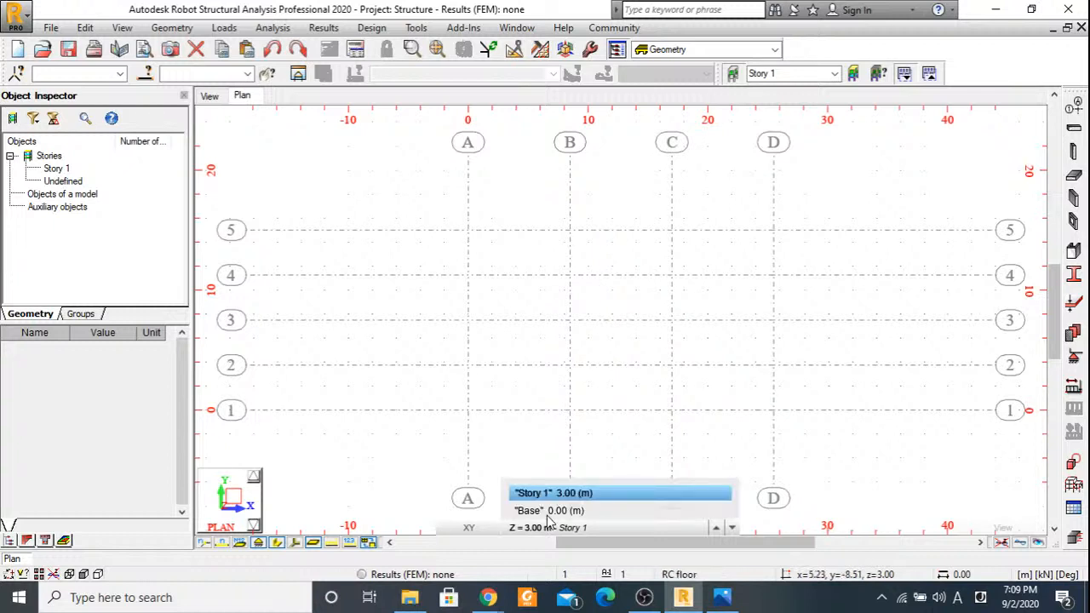
pyautogui.click(549, 511)
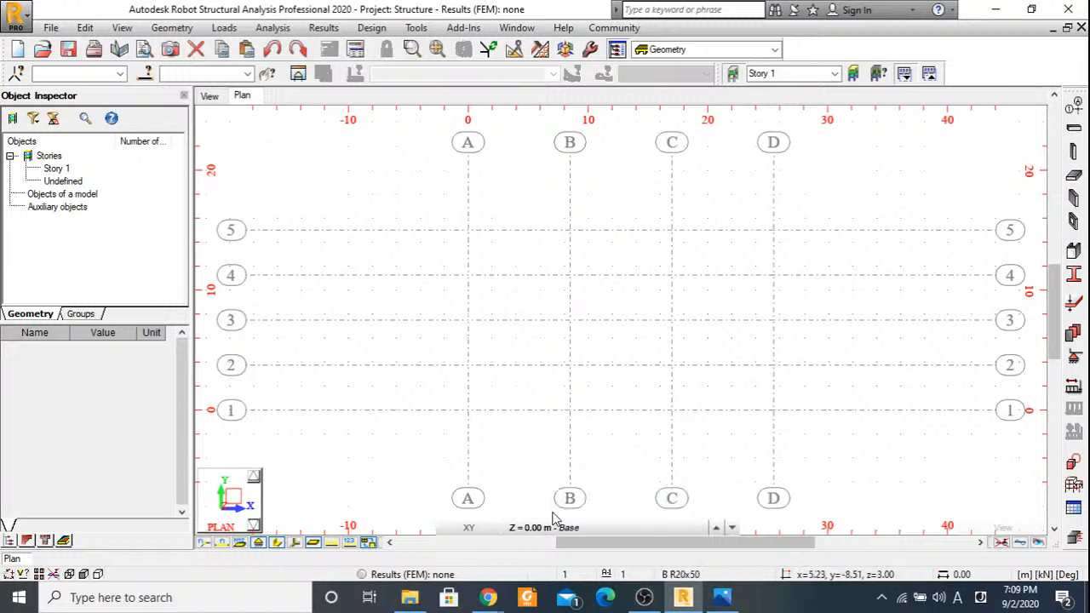
pyautogui.click(553, 526)
pyautogui.click(555, 499)
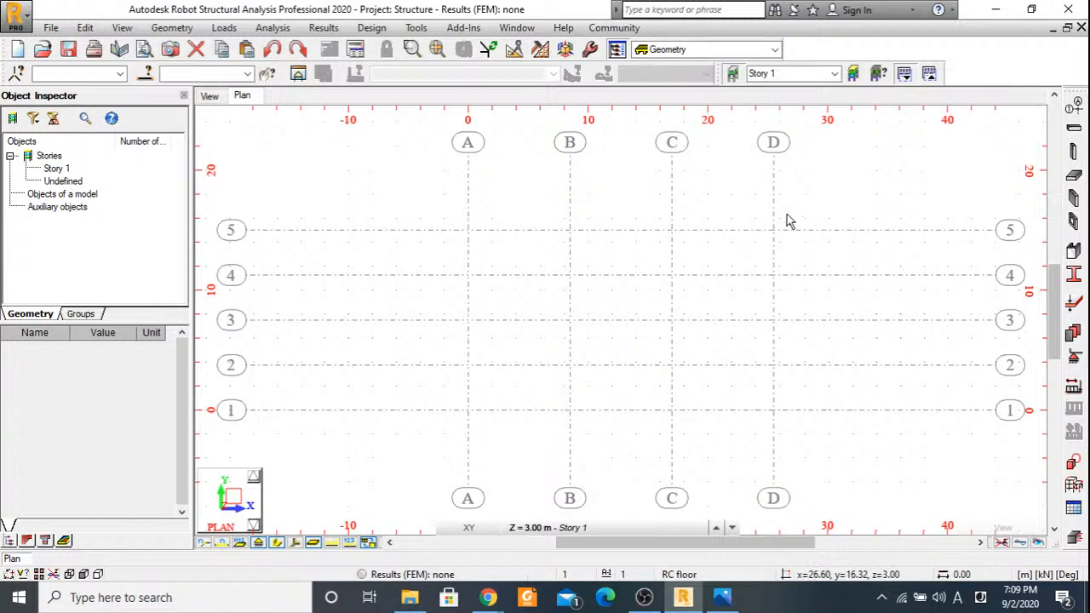
# Start a new rectangular RC beam section with b 300 mm and h 550 mm, checking the size in the Beam Design image.
pyautogui.click(1073, 274)
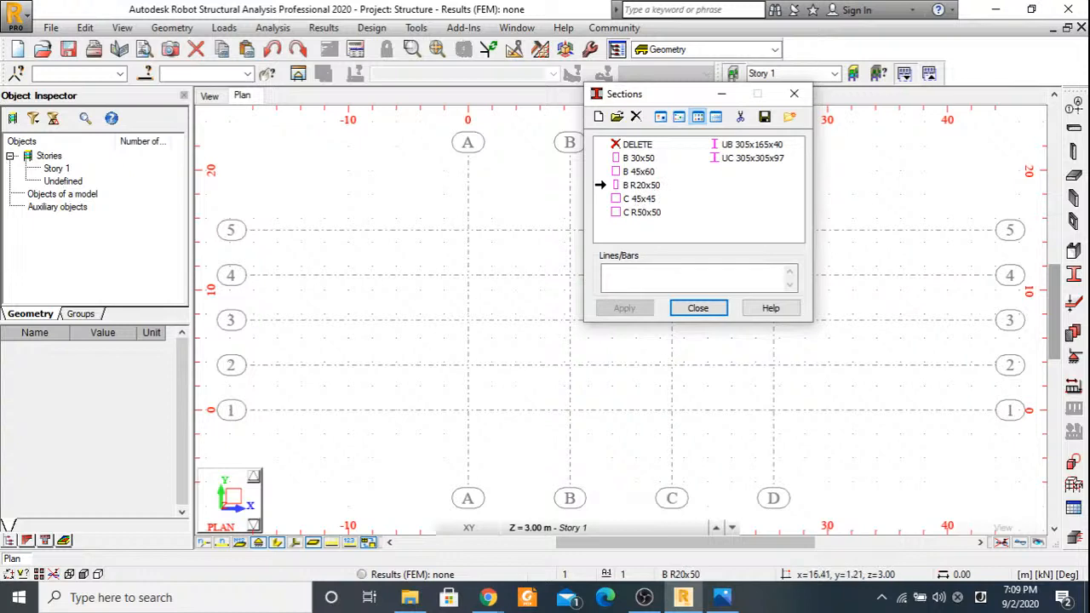
pyautogui.click(722, 601)
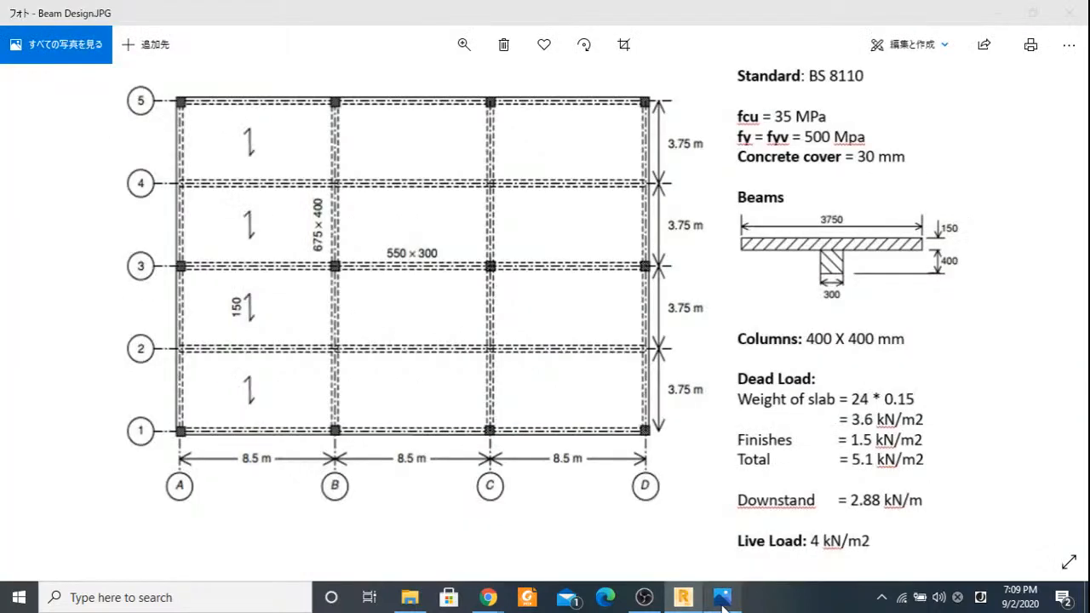
pyautogui.hotkey('alt', 'Tab')
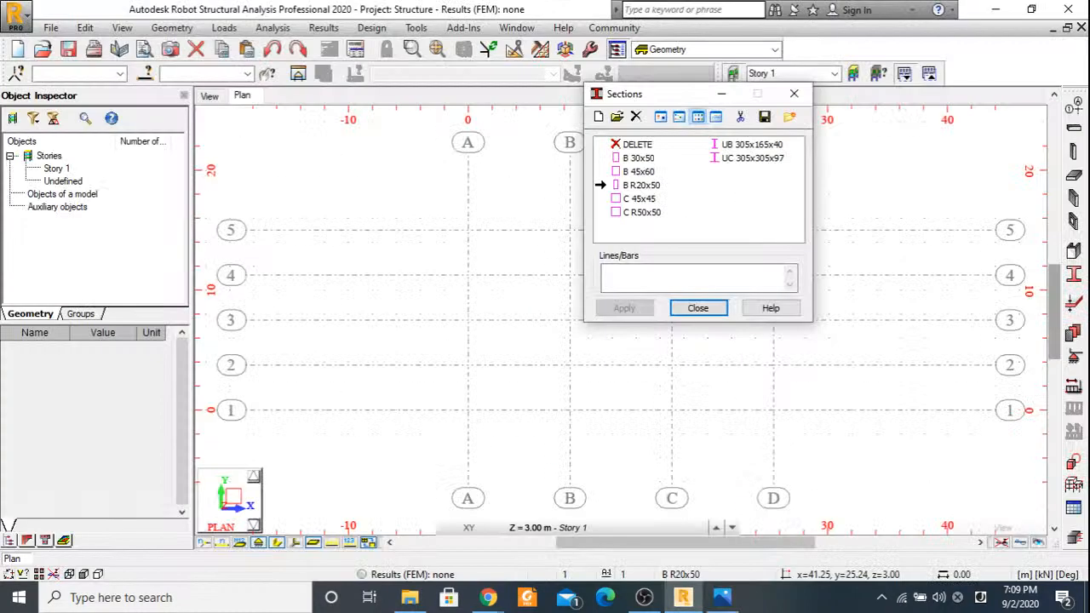
pyautogui.click(603, 117)
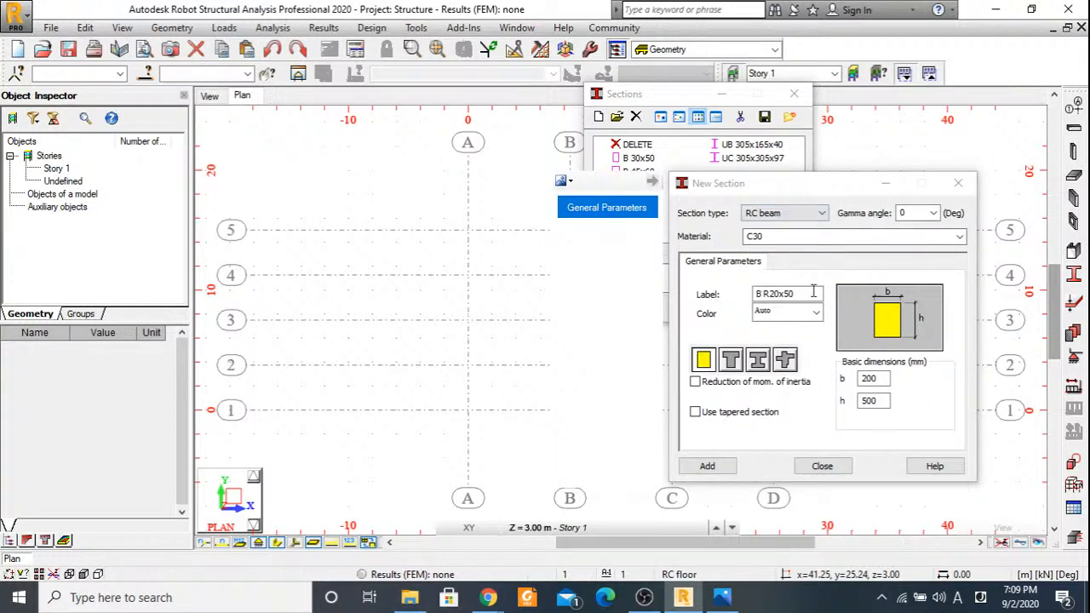
pyautogui.doubleClick(864, 379)
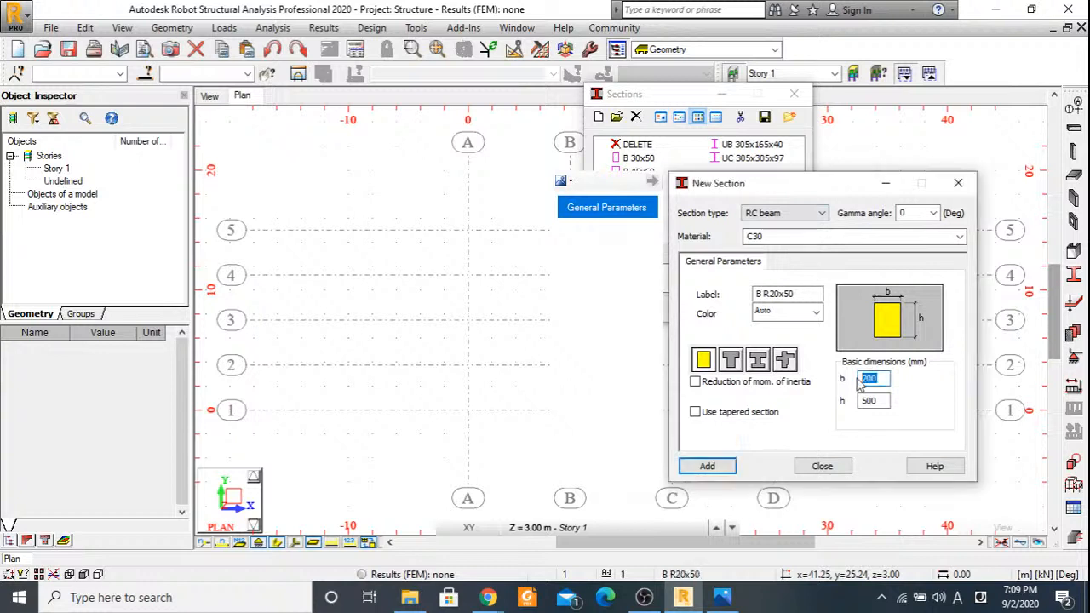
pyautogui.write('300')
pyautogui.press('Tab')
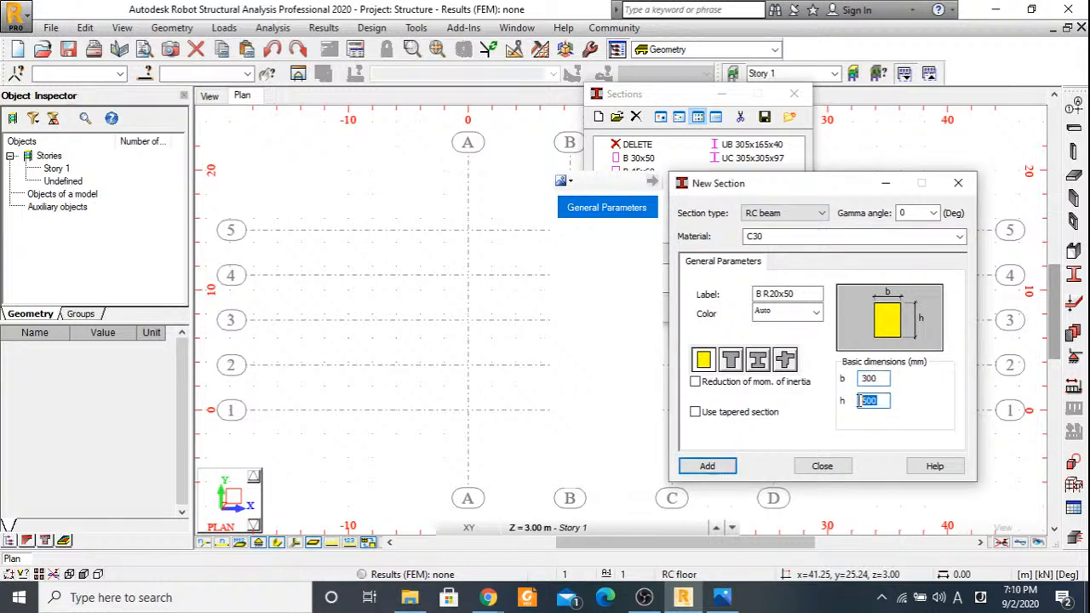
pyautogui.write('550')
# Replace the new RC beam section's label with Beams.
pyautogui.click(792, 293)
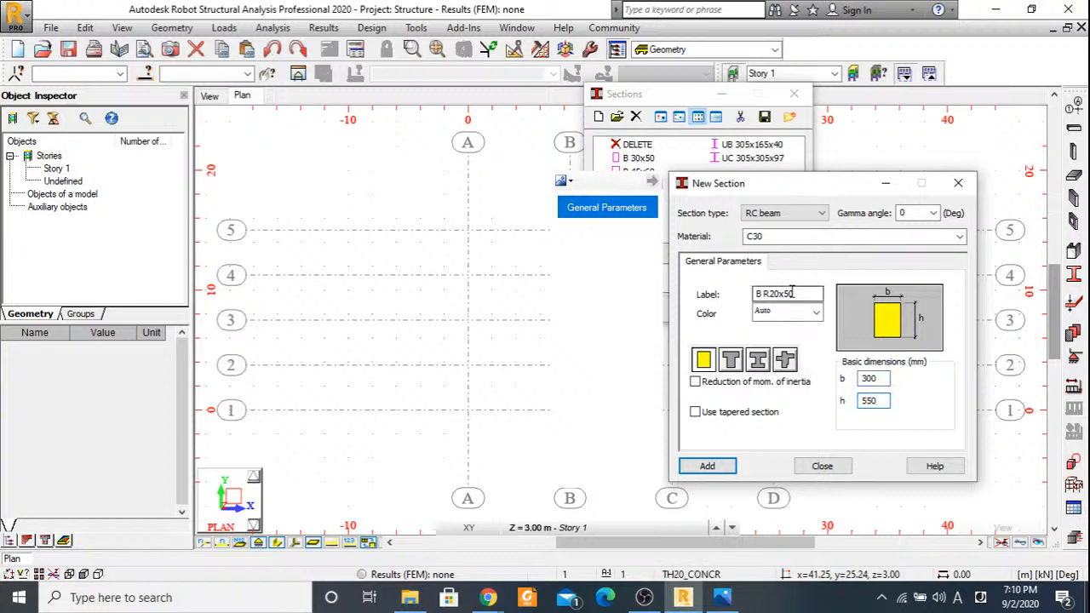
pyautogui.moveTo(792, 293); pyautogui.dragTo(762, 293)
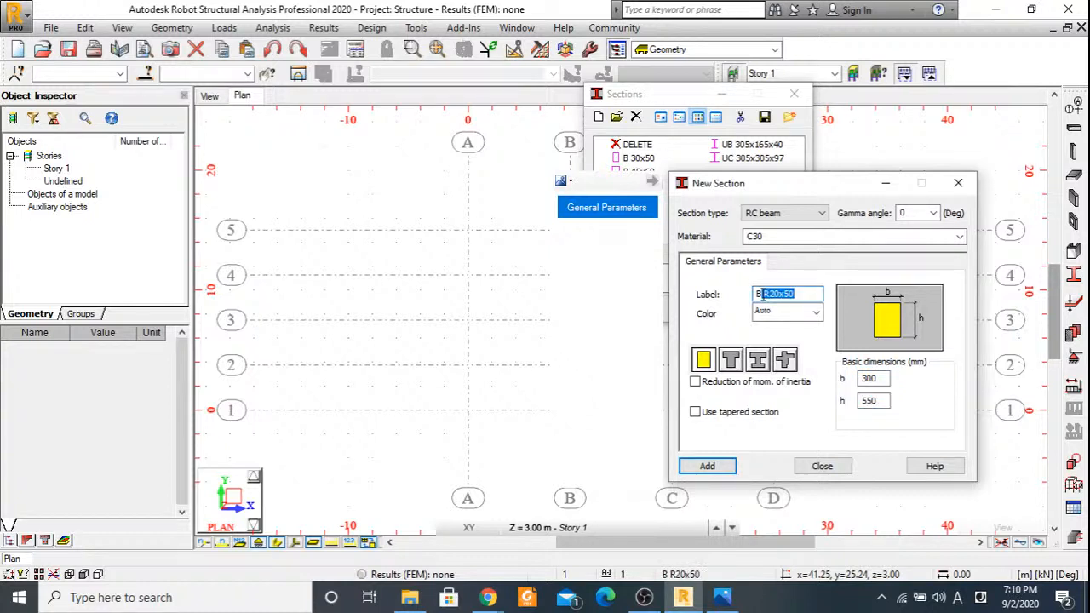
pyautogui.write('e')
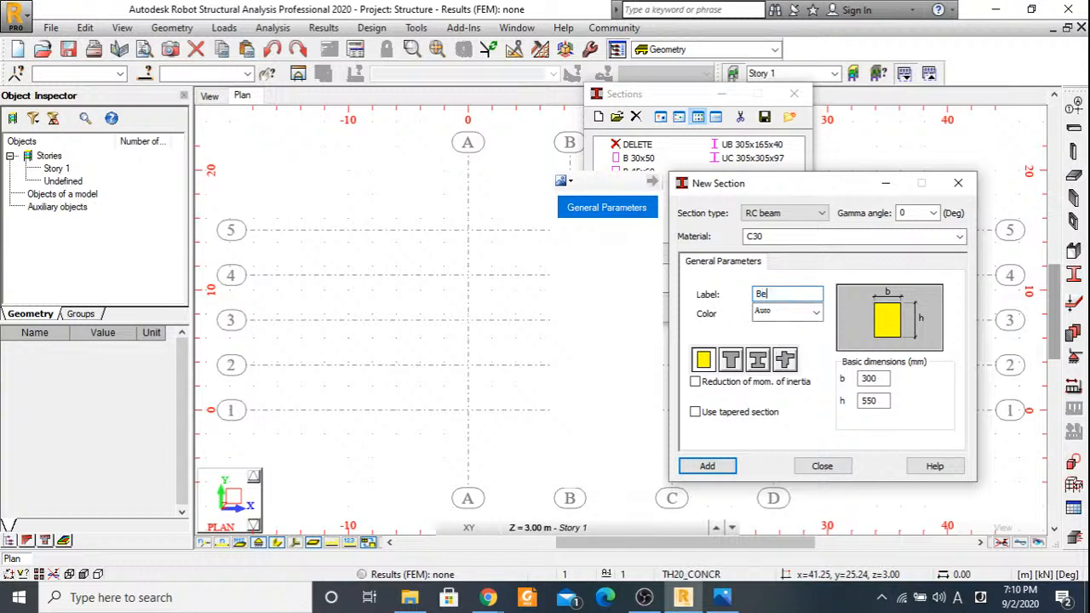
pyautogui.write('ams')
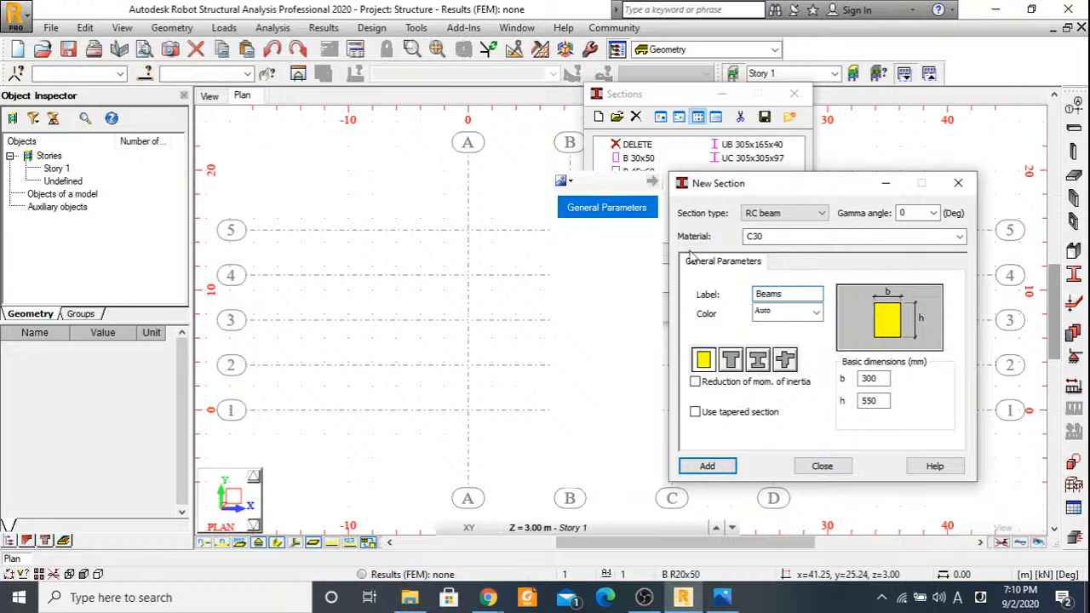
# Set the Beams section's material to C35 and add it to the section list.
pyautogui.click(766, 237)
pyautogui.click(765, 313)
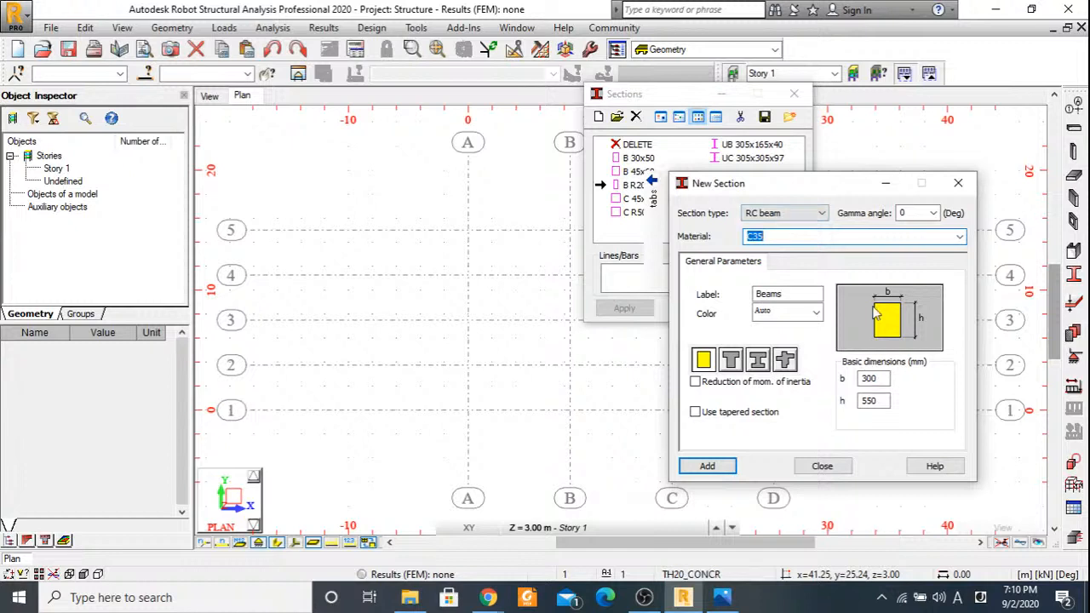
pyautogui.click(713, 466)
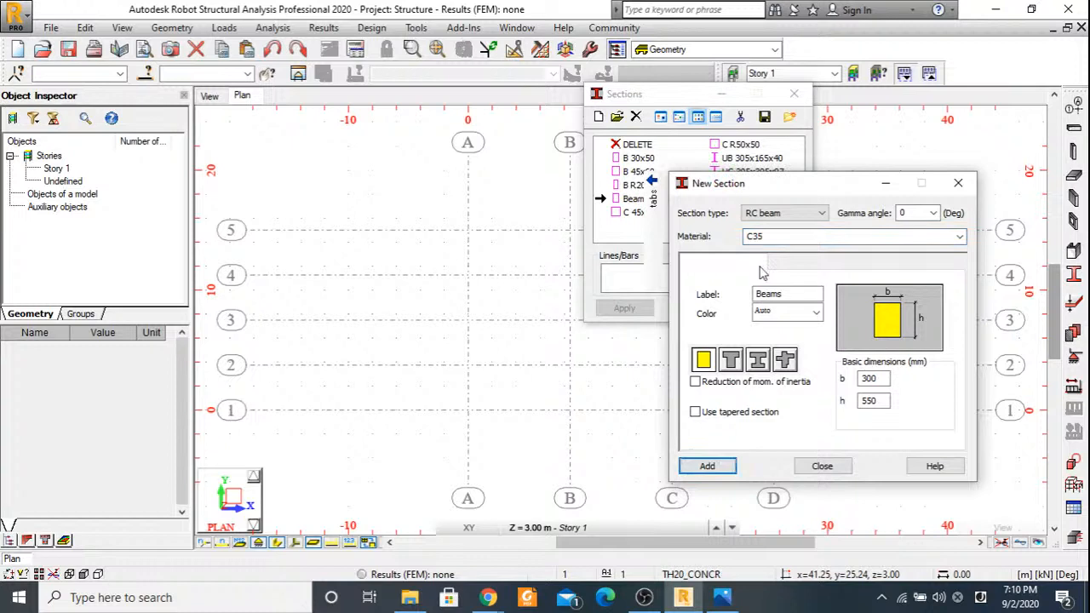
# Define a new rectangular RC column section in C35 with b 400 mm and h 400 mm.
pyautogui.click(781, 214)
pyautogui.click(781, 250)
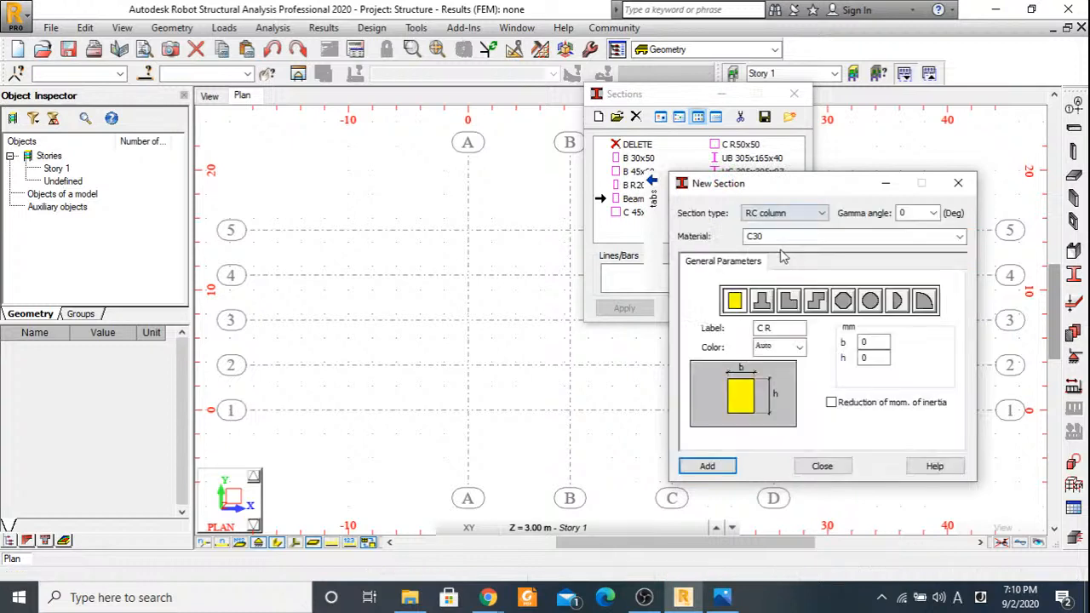
pyautogui.moveTo(765, 236); pyautogui.dragTo(755, 237)
pyautogui.click(860, 235)
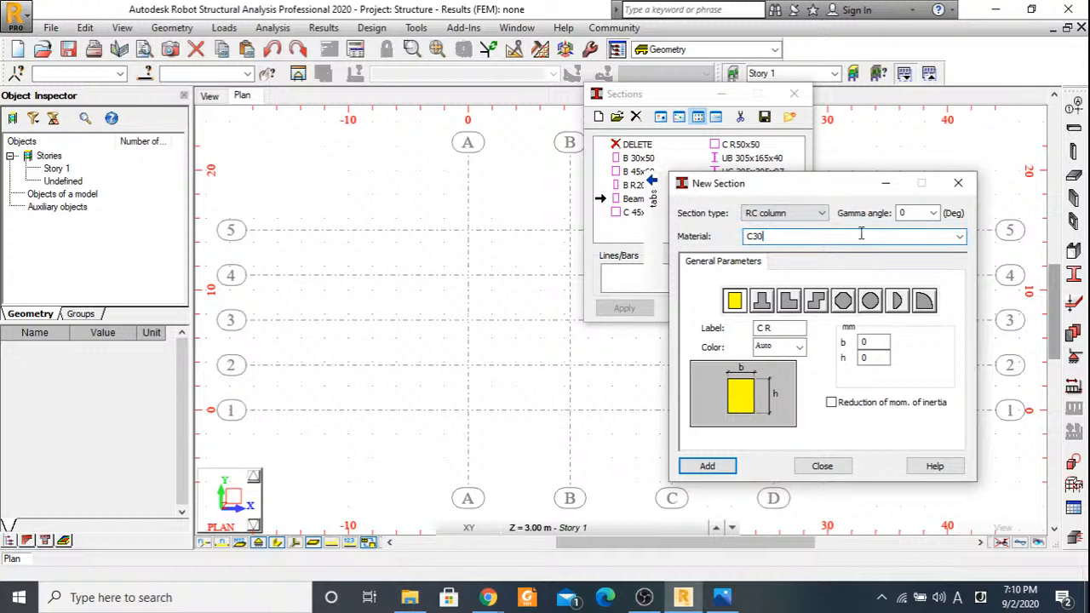
pyautogui.scroll(-1, 860, 234)
pyautogui.doubleClick(870, 342)
pyautogui.write('4')
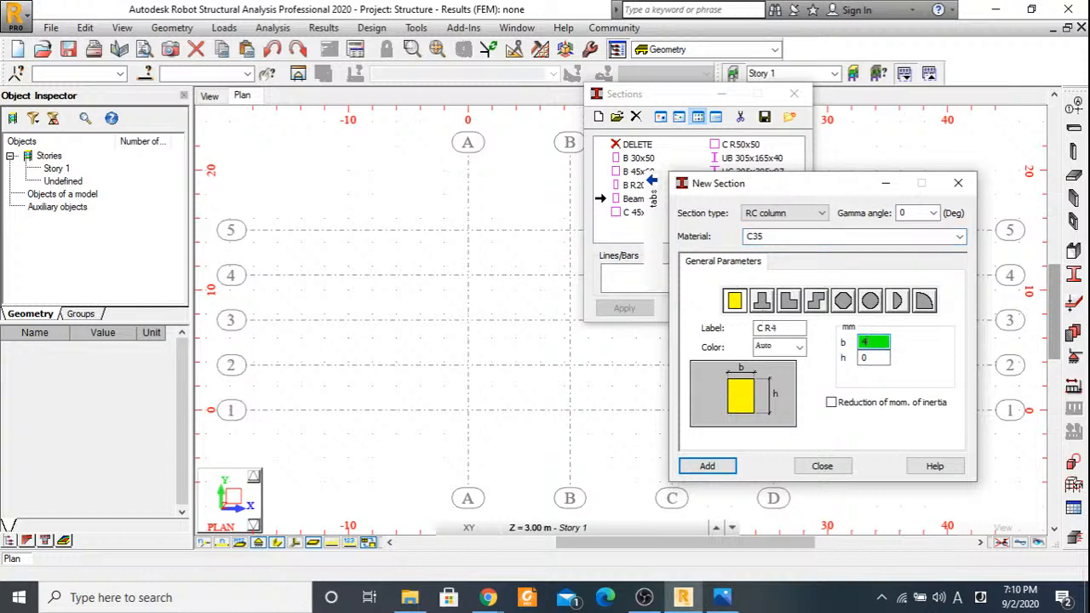
pyautogui.write('00')
pyautogui.press('Tab')
pyautogui.write('400')
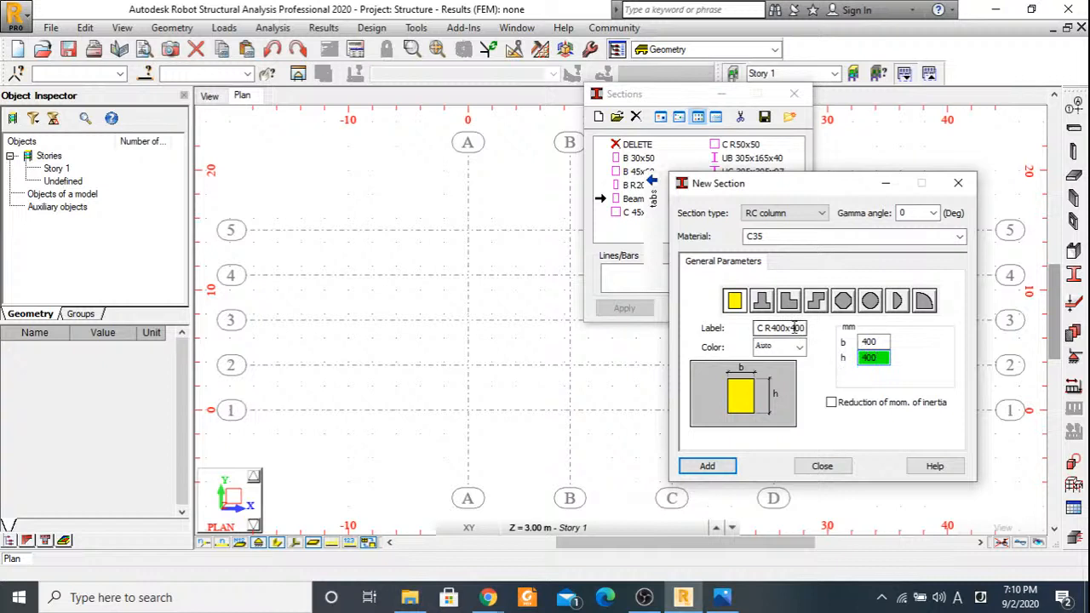
# Label the RC column section columns, add it to the section list, and finish creating new sections.
pyautogui.moveTo(806, 328); pyautogui.dragTo(758, 329)
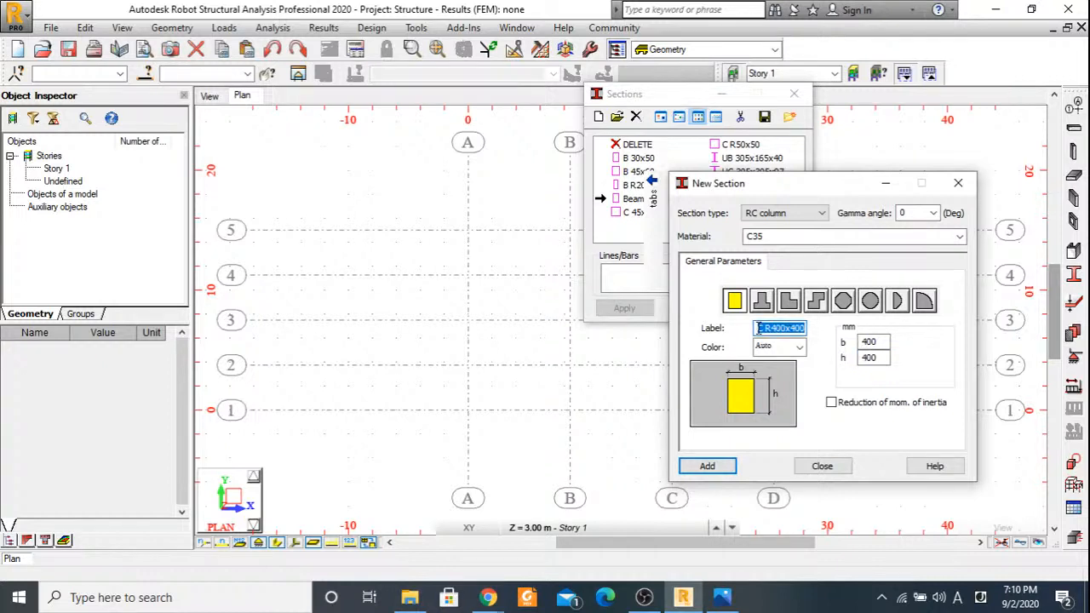
pyautogui.write('columns')
pyautogui.click(725, 468)
pyautogui.click(822, 466)
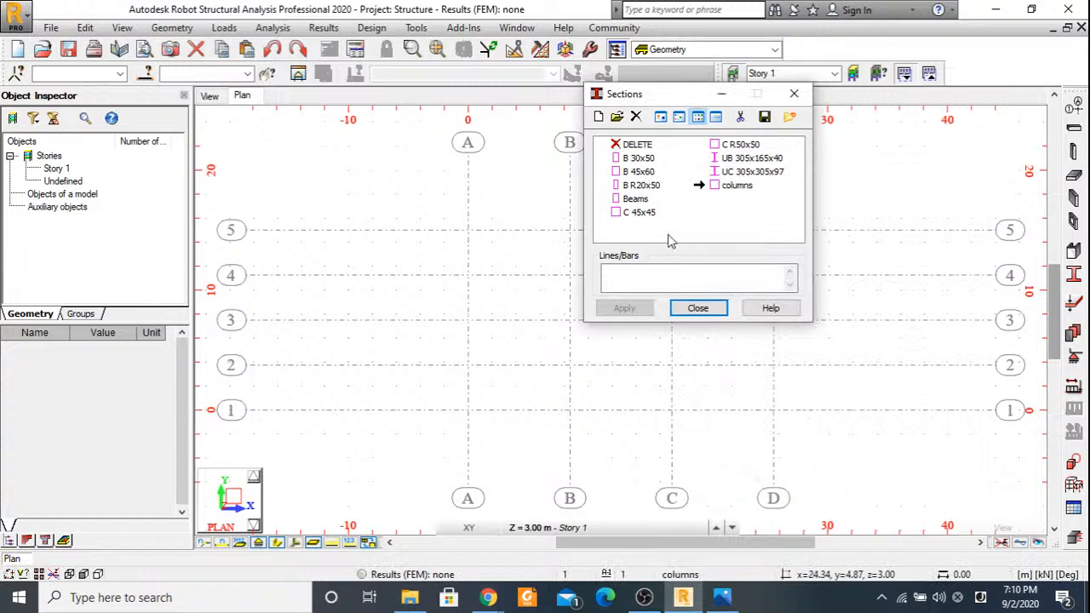
# Check the Beams and columns entries in the section list, then close the list.
pyautogui.click(617, 200)
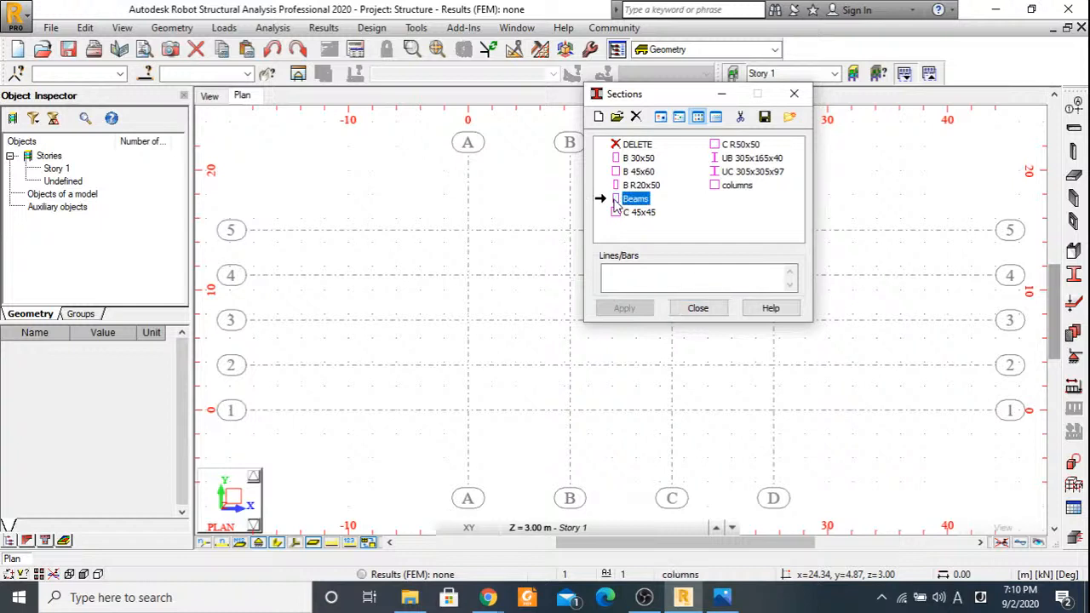
pyautogui.click(721, 185)
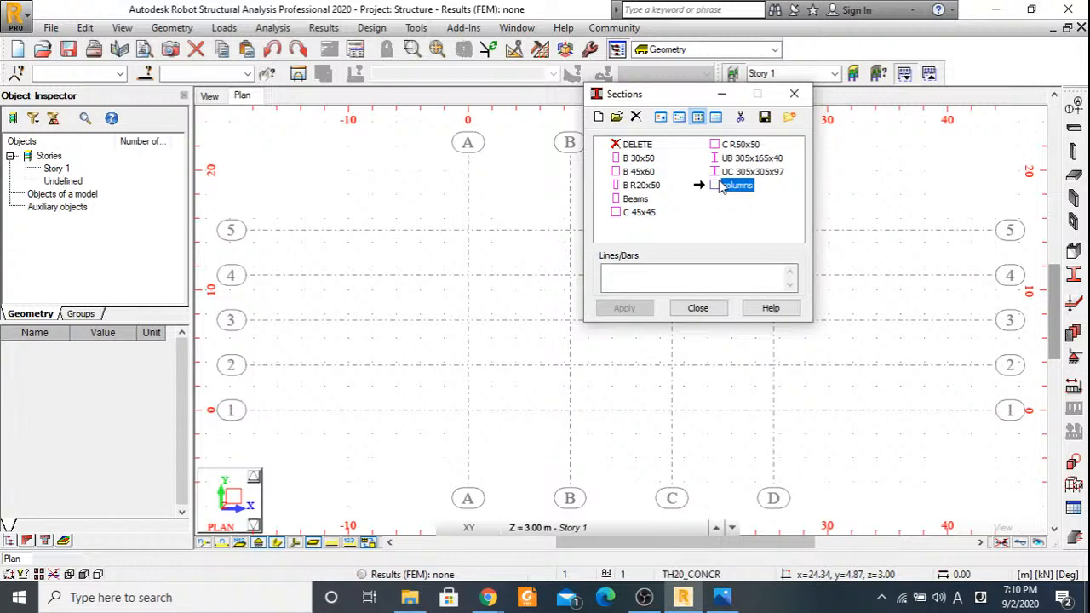
pyautogui.click(710, 308)
pyautogui.click(699, 308)
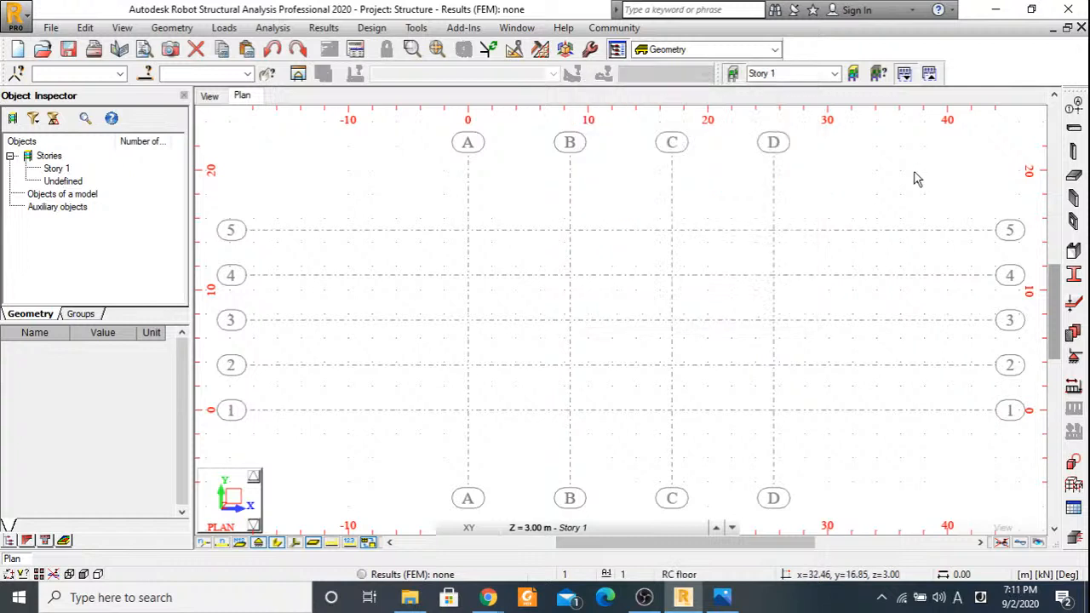
# Draw a UB 305x165x40 beam along axis 1 from axis A to axis D on Story 1.
pyautogui.click(1072, 132)
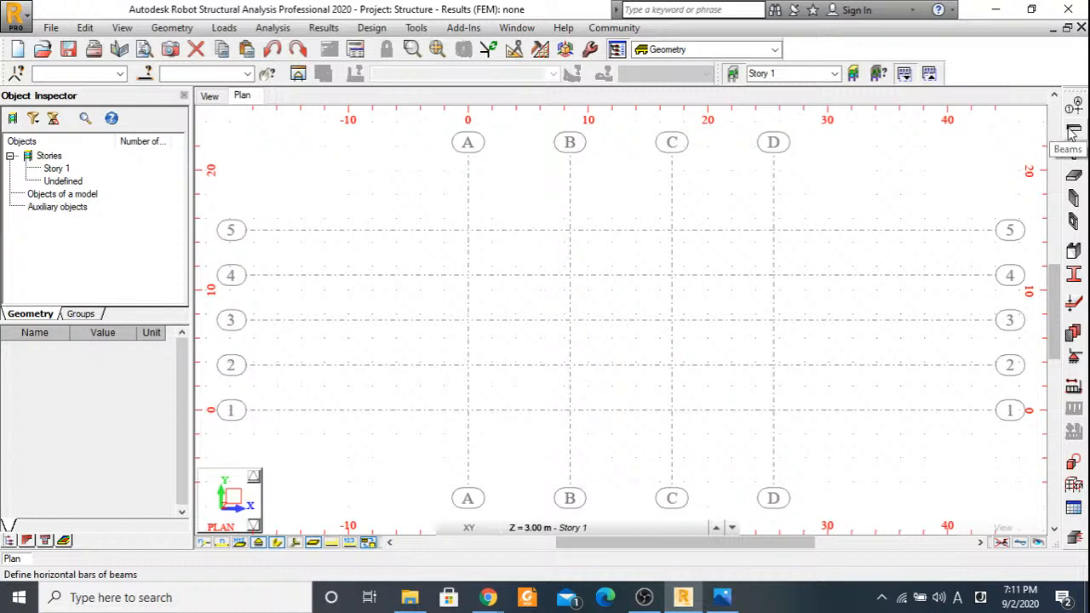
pyautogui.click(1072, 132)
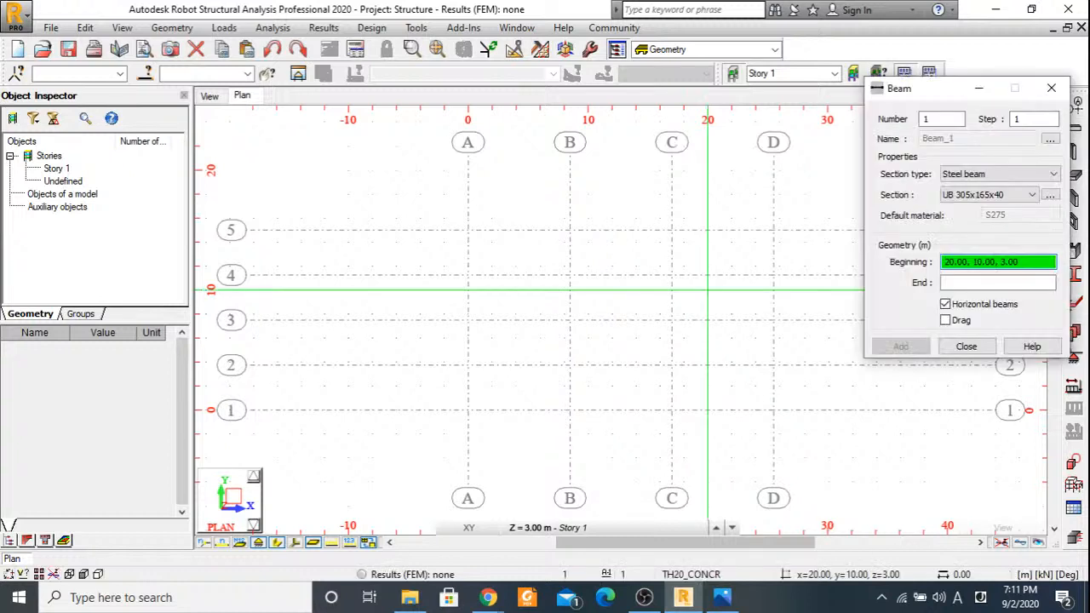
pyautogui.click(467, 410)
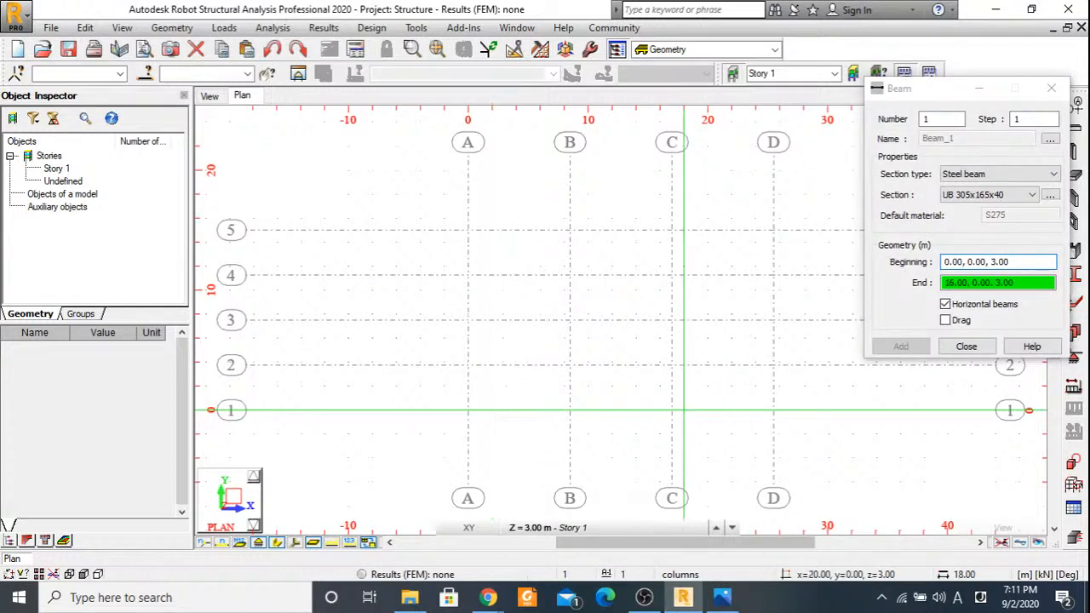
pyautogui.click(773, 411)
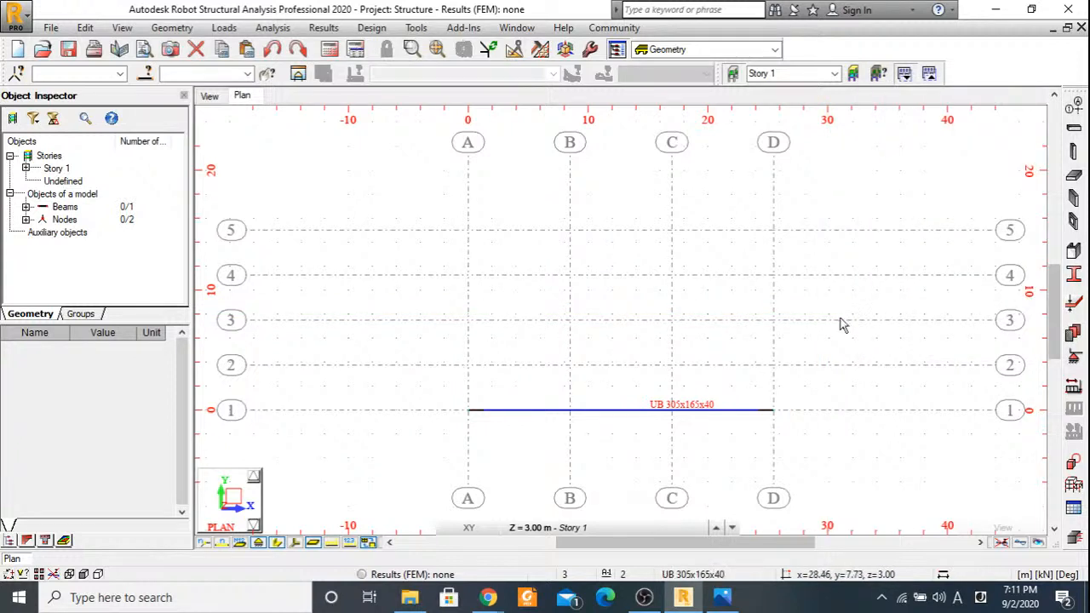
# Copy the axis 1 beam with 4 repetitions of a 0.00, 3.75, 0.00 m translation, up to axis 5.
pyautogui.click(576, 415)
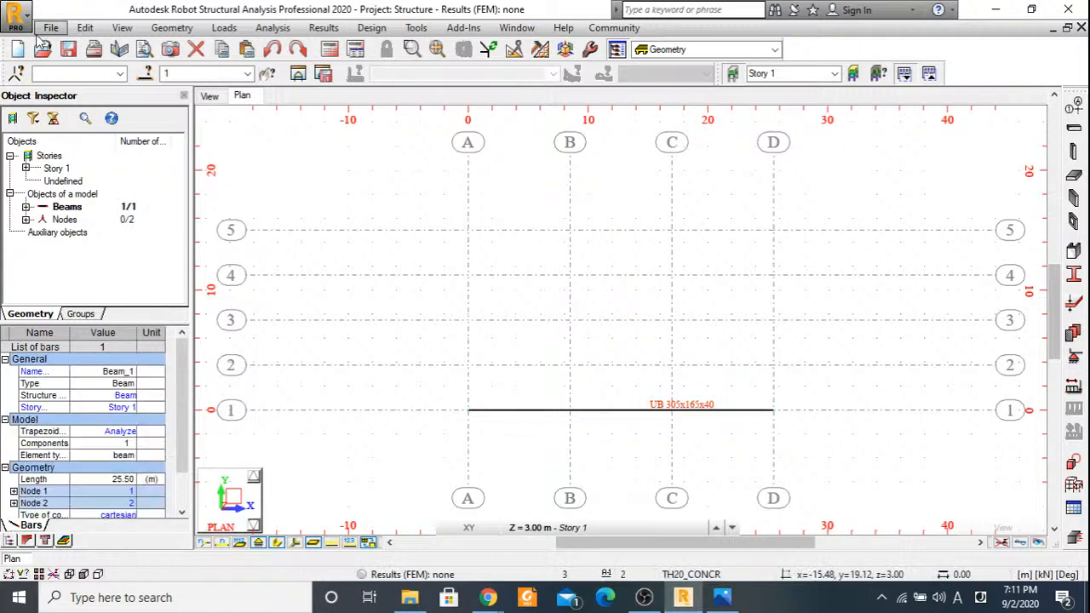
pyautogui.click(85, 28)
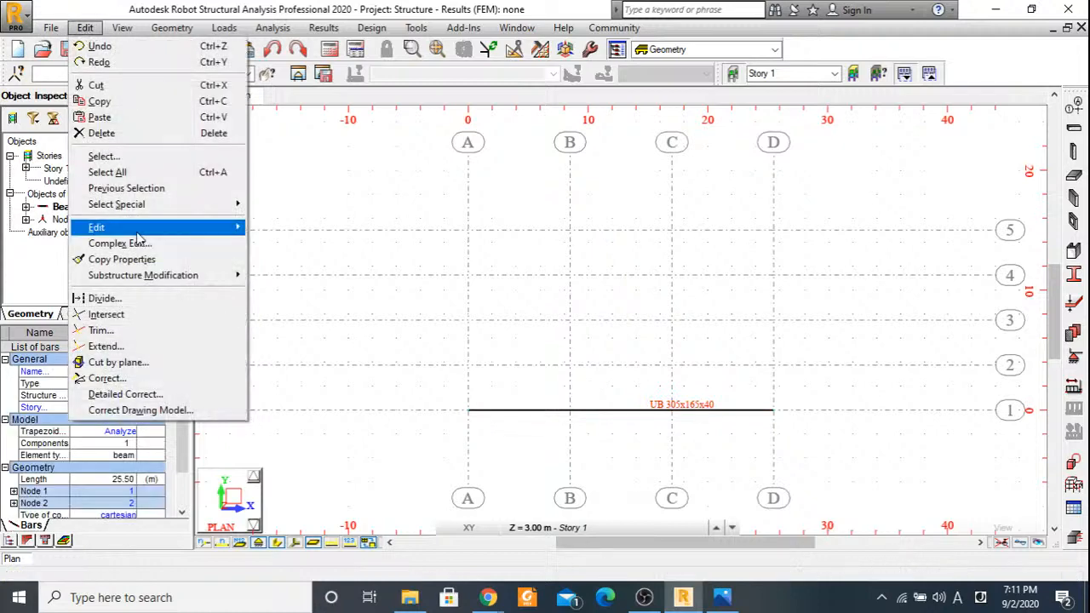
pyautogui.click(293, 228)
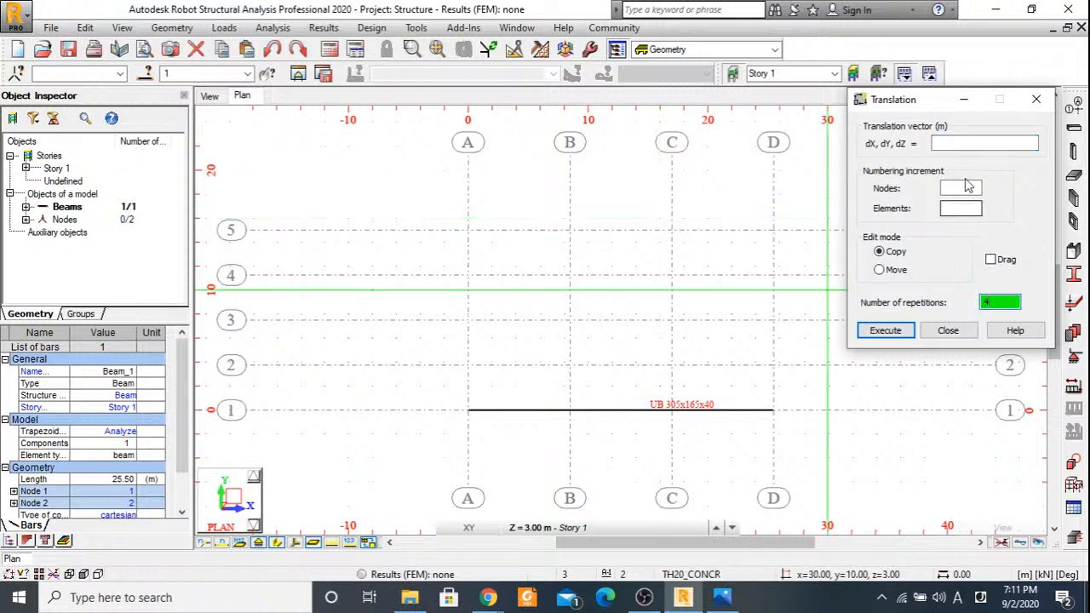
pyautogui.click(952, 145)
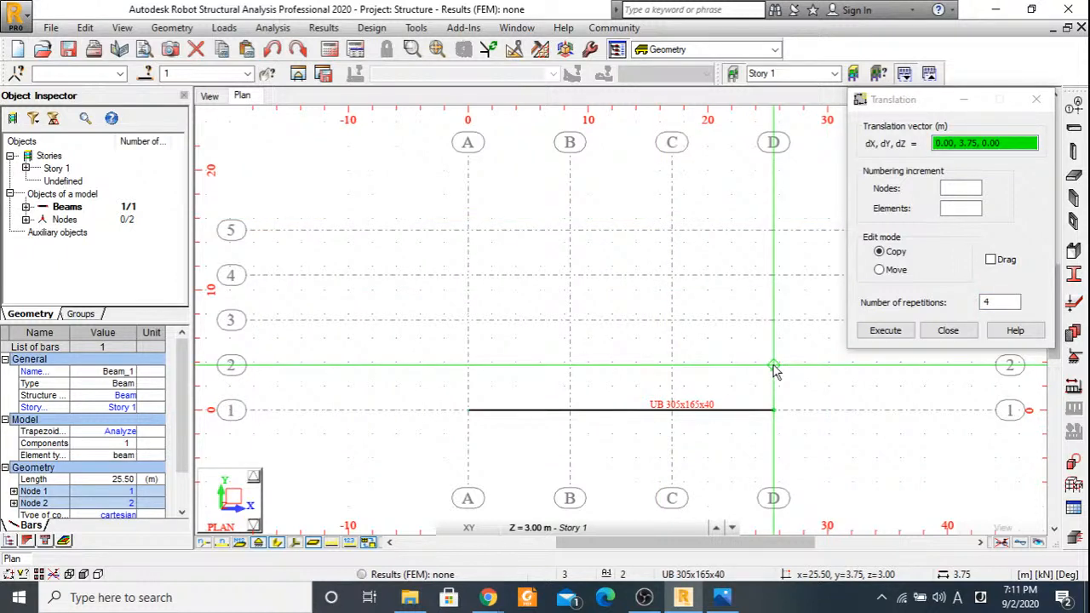
pyautogui.click(773, 366)
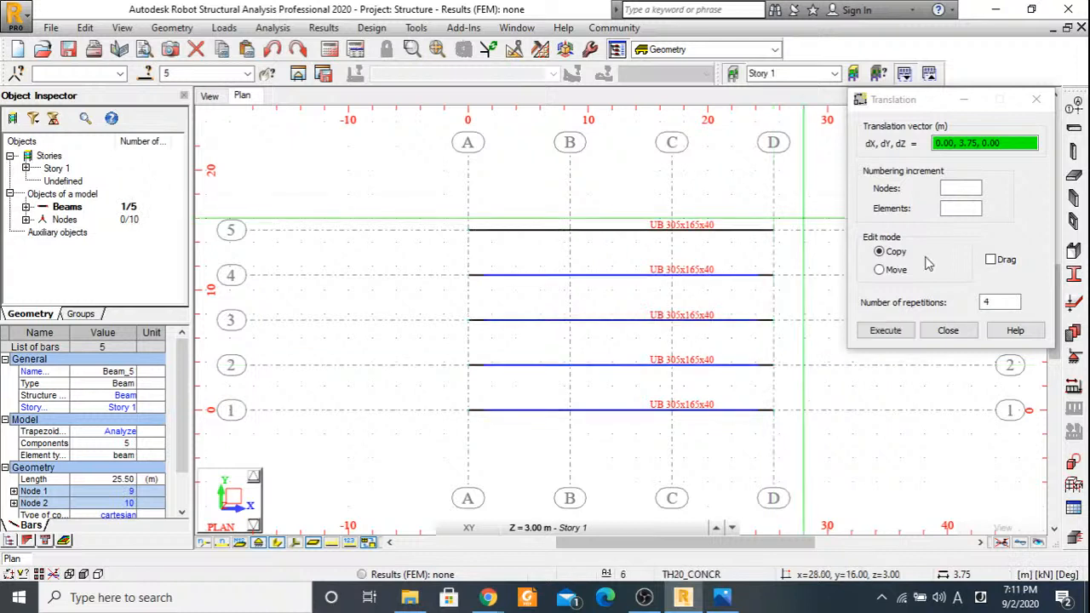
pyautogui.press('Escape')
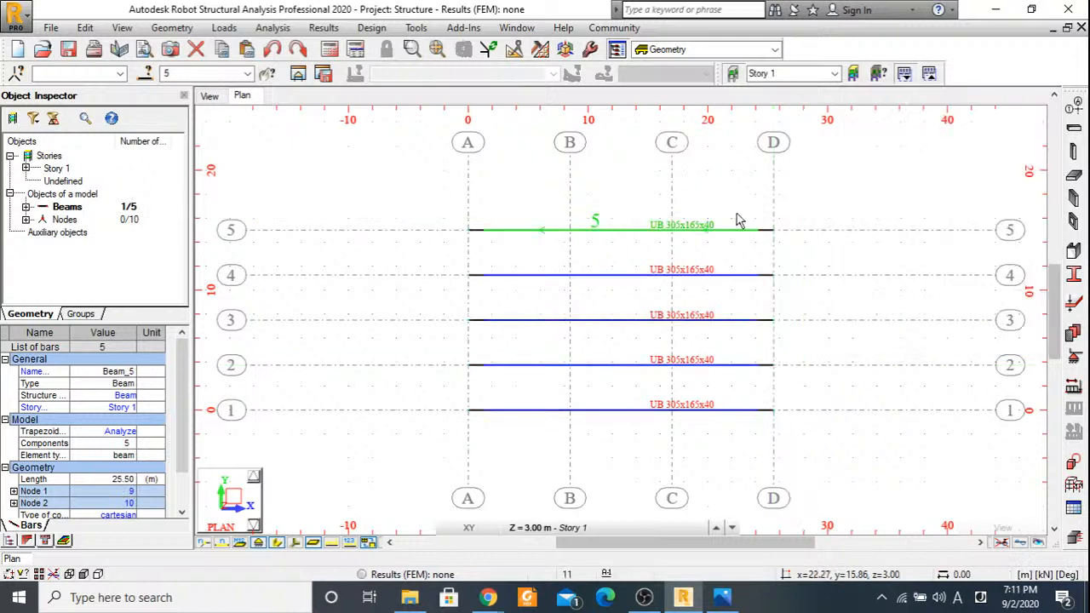
pyautogui.click(861, 230)
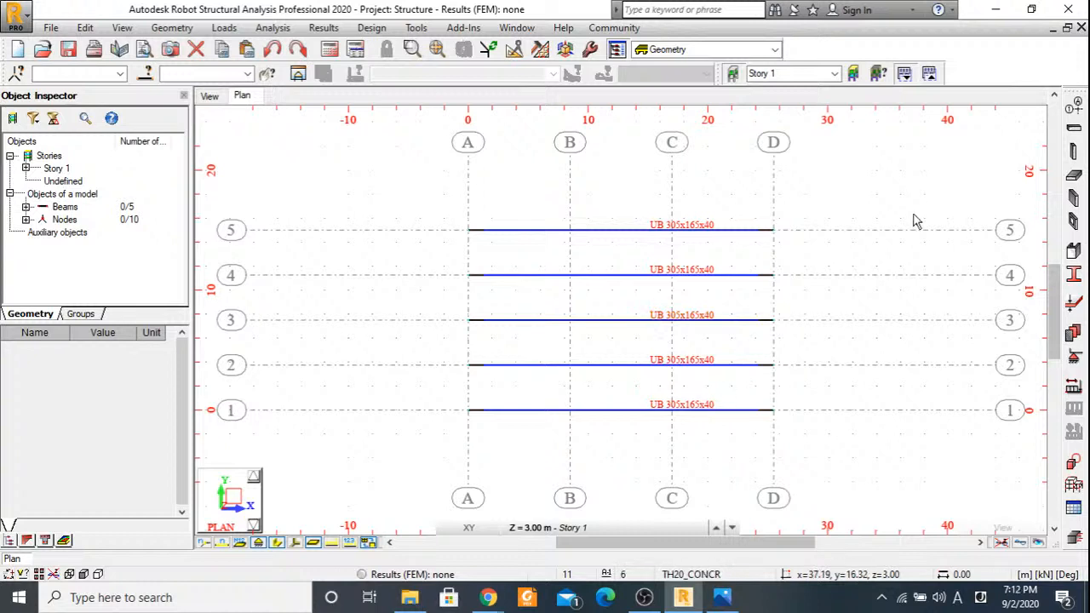
pyautogui.click(722, 238)
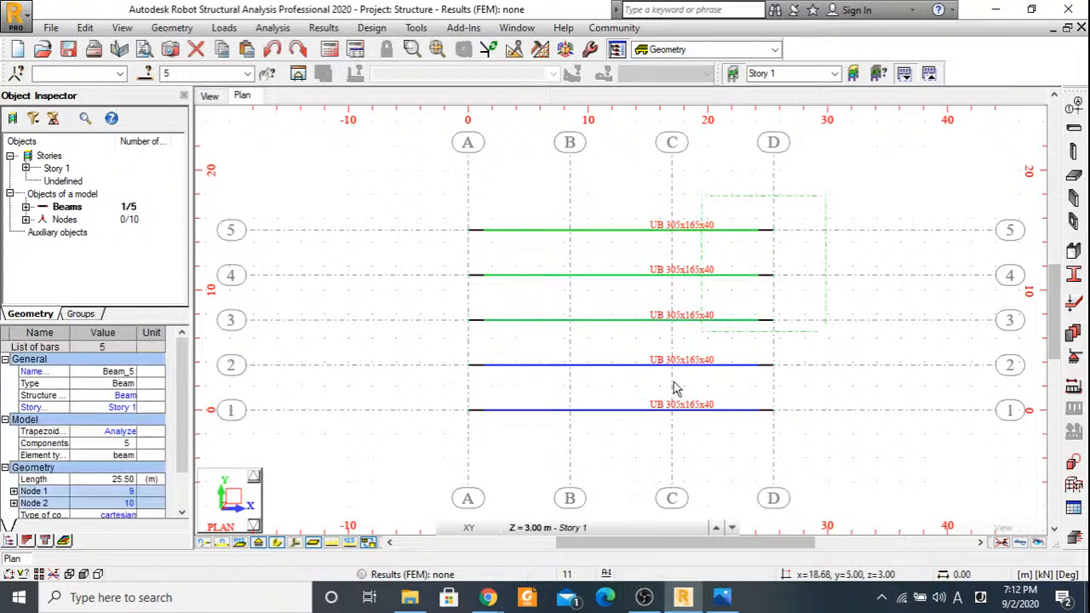
pyautogui.moveTo(672, 389); pyautogui.dragTo(674, 421)
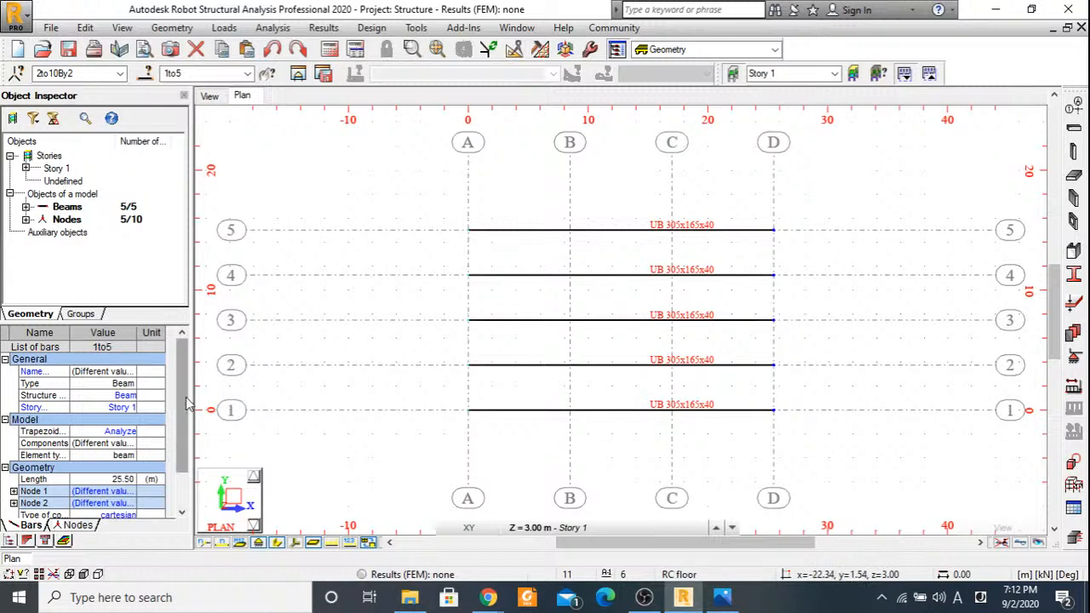
pyautogui.moveTo(187, 403)
pyautogui.mouseDown()
pyautogui.moveTo(187, 417)
pyautogui.moveTo(183, 406)
pyautogui.mouseUp()
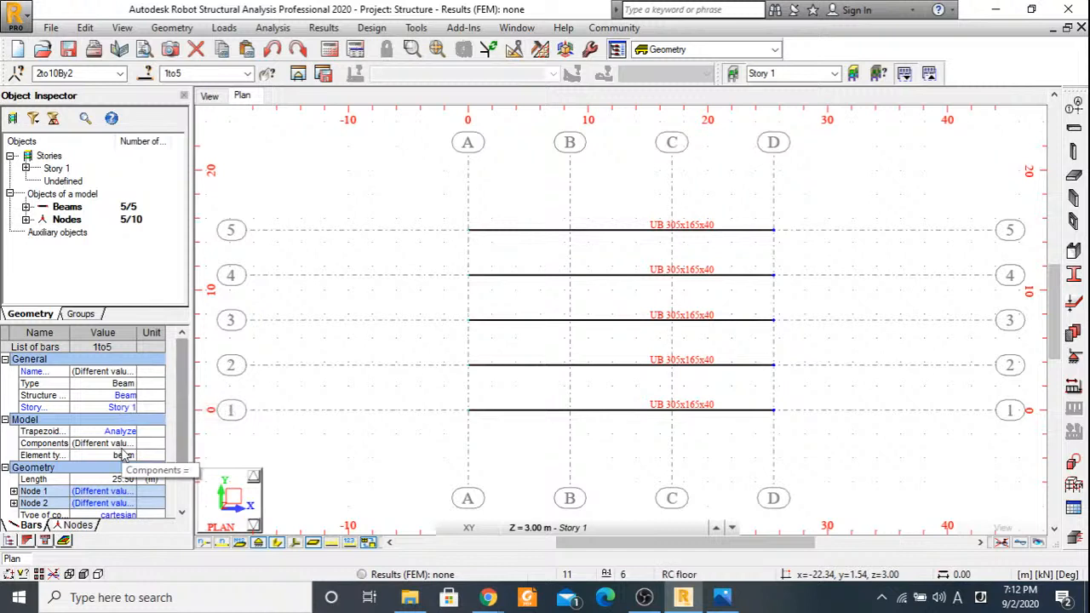
pyautogui.click(402, 373)
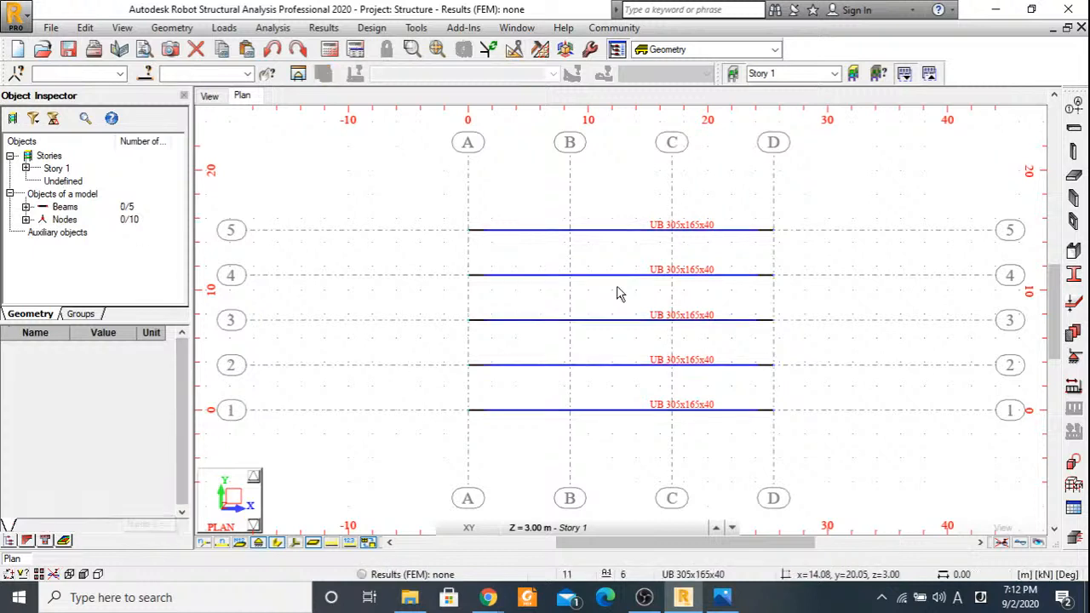
# Select all the beams on axes 1 to 5 and set their material to C35.
pyautogui.hotkey('ctrl', 'a')
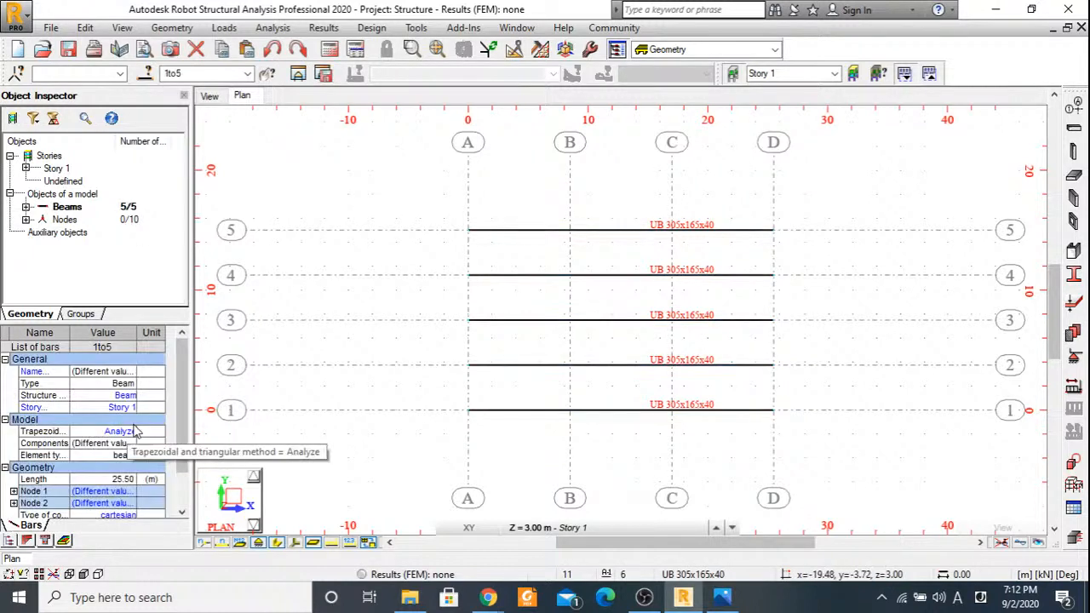
pyautogui.scroll(-3, 149, 449)
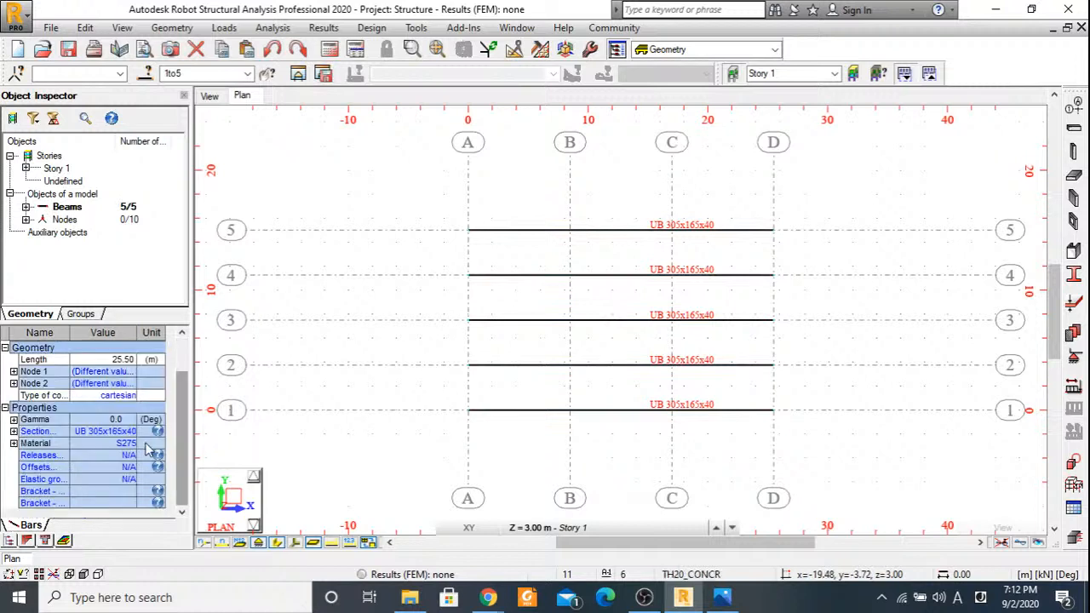
pyautogui.click(128, 444)
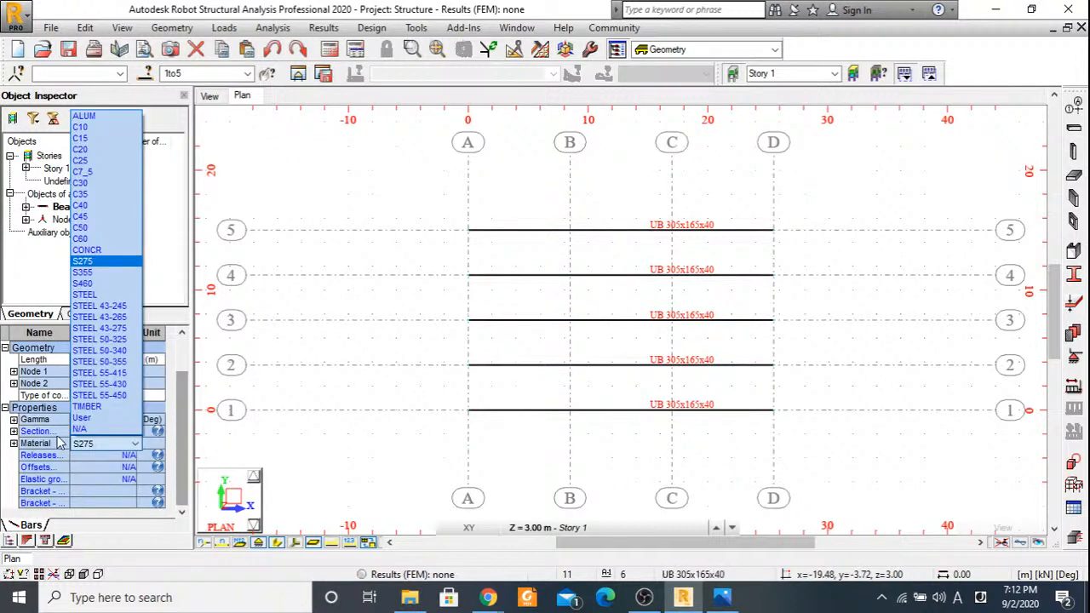
pyautogui.click(128, 441)
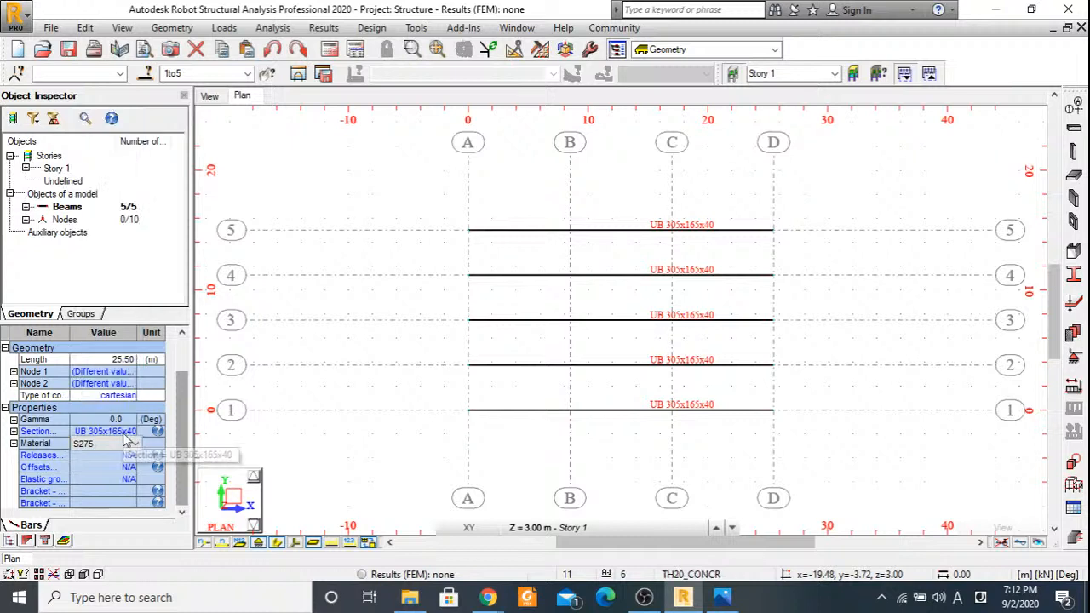
pyautogui.click(125, 439)
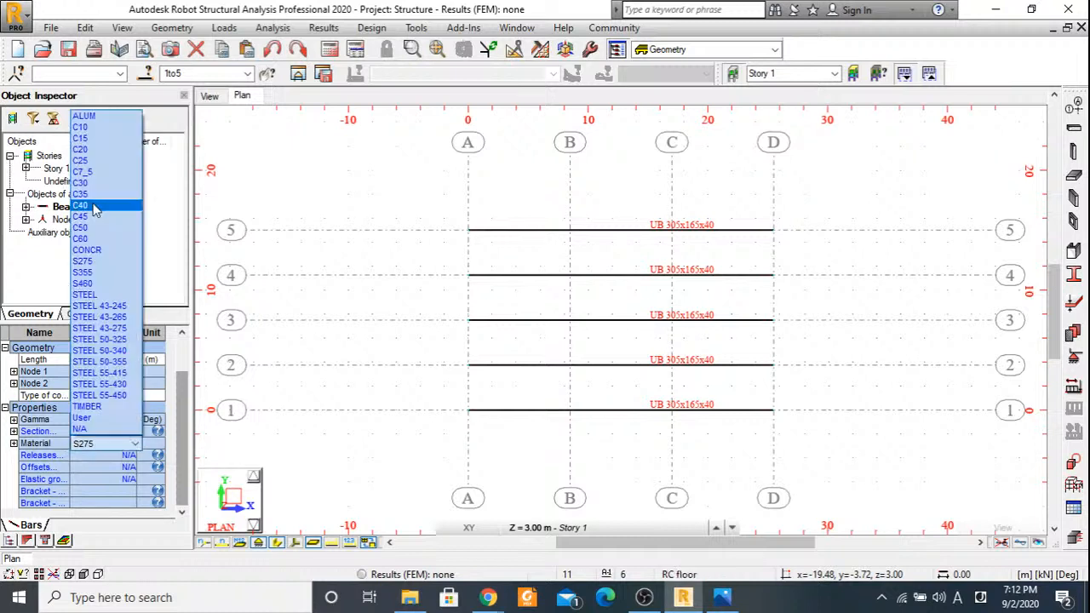
pyautogui.click(95, 206)
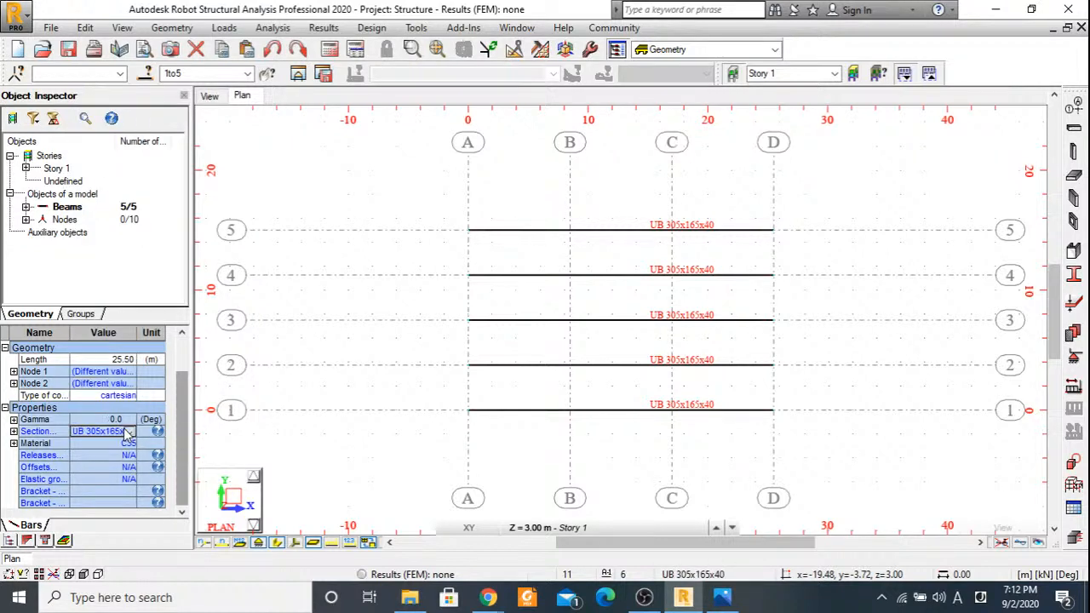
# Assign the Beams section to all the selected beams on axes 1 to 5.
pyautogui.click(126, 431)
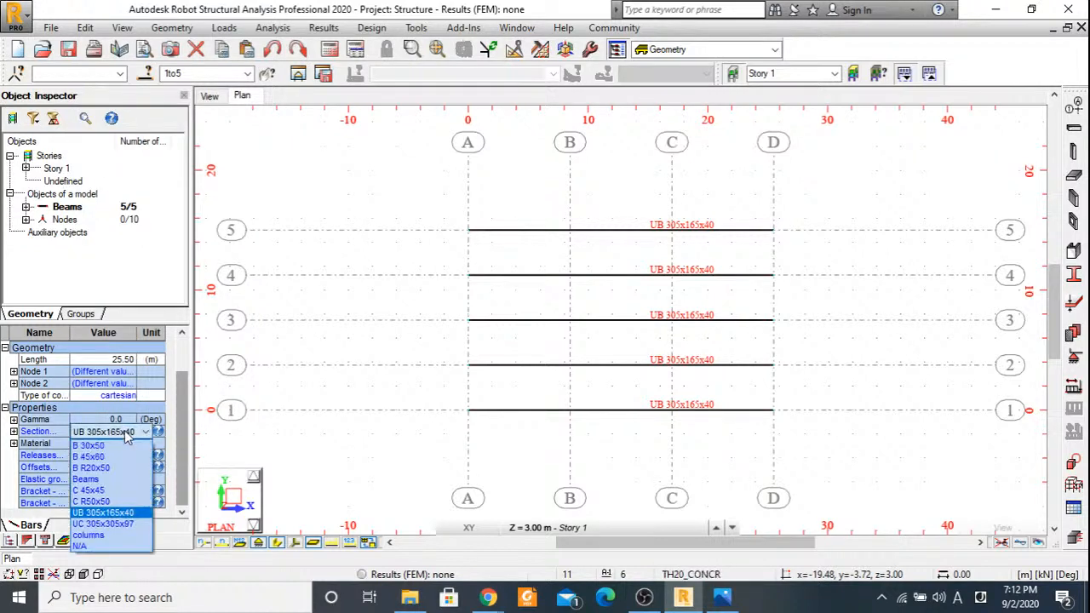
pyautogui.click(102, 479)
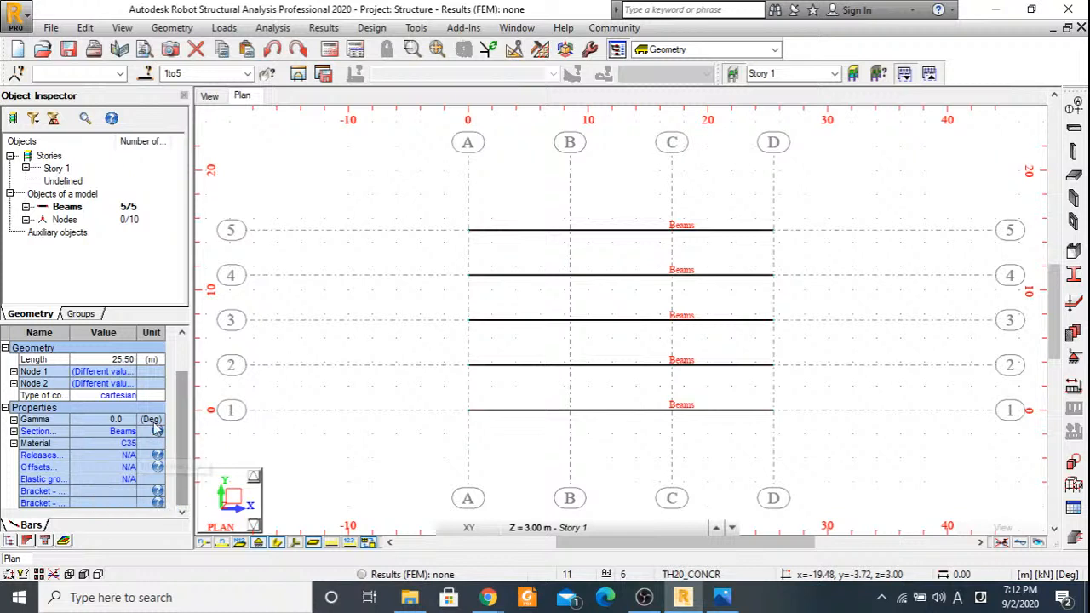
pyautogui.scroll(3, 155, 428)
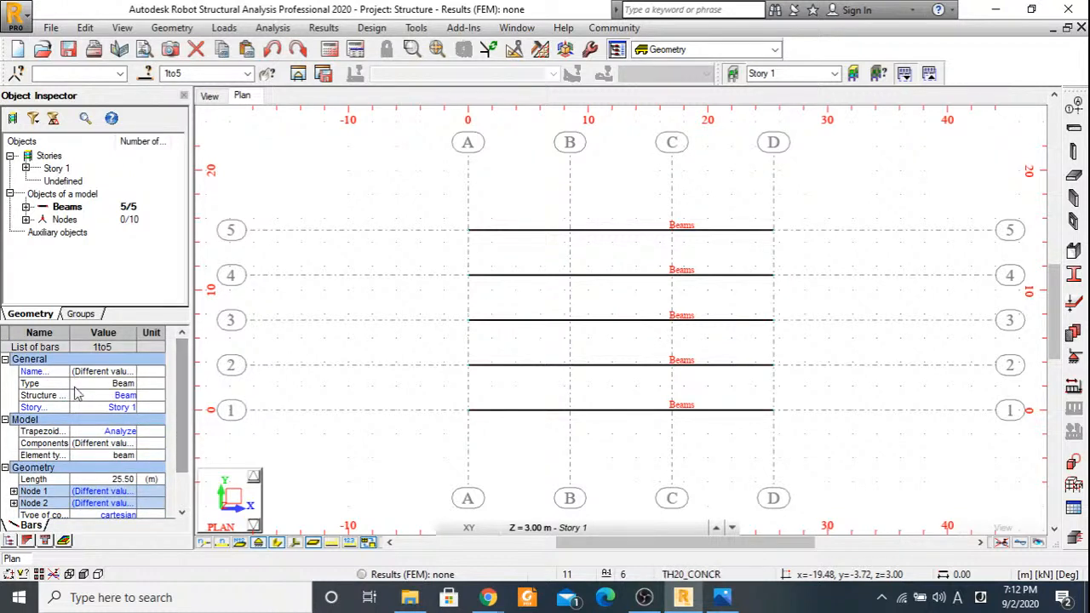
# Draw an RC beam with the Beams section along axis A from axis 5 to axis 1 on Story 1.
pyautogui.click(312, 365)
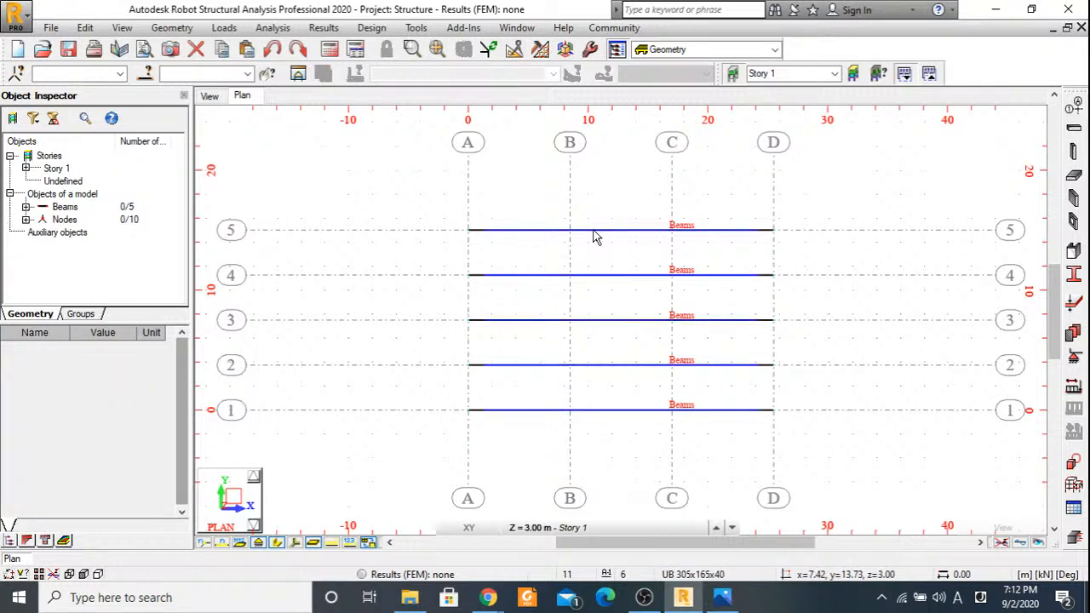
pyautogui.click(1073, 128)
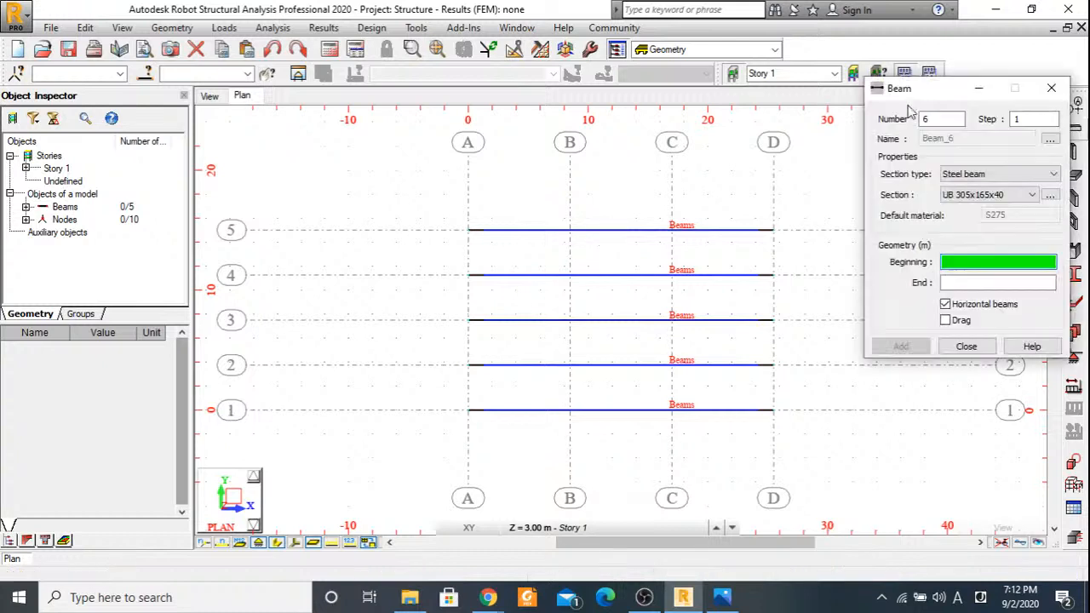
pyautogui.click(467, 230)
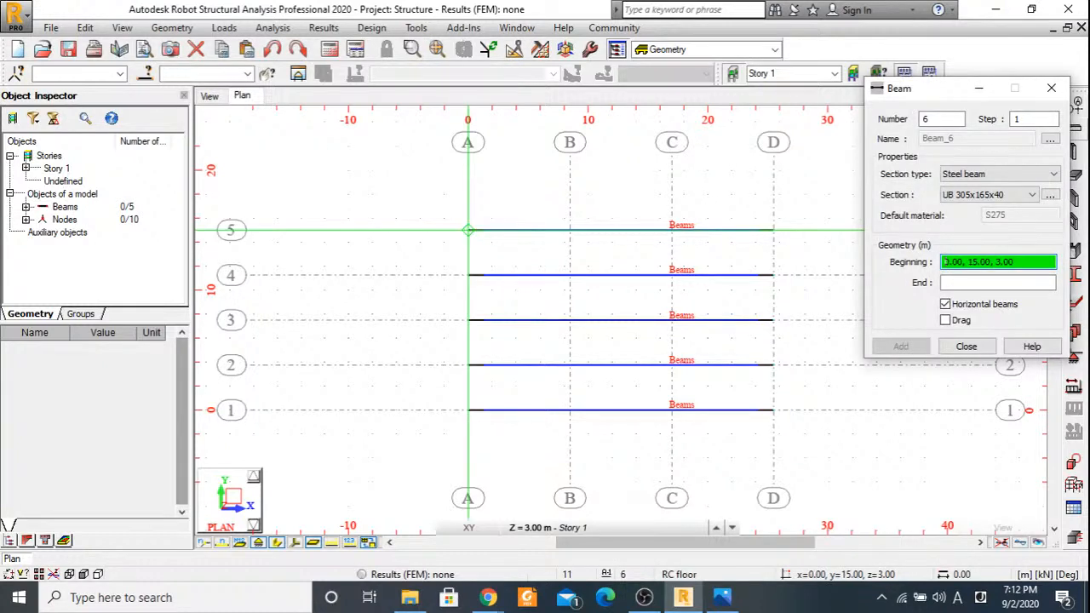
pyautogui.click(992, 174)
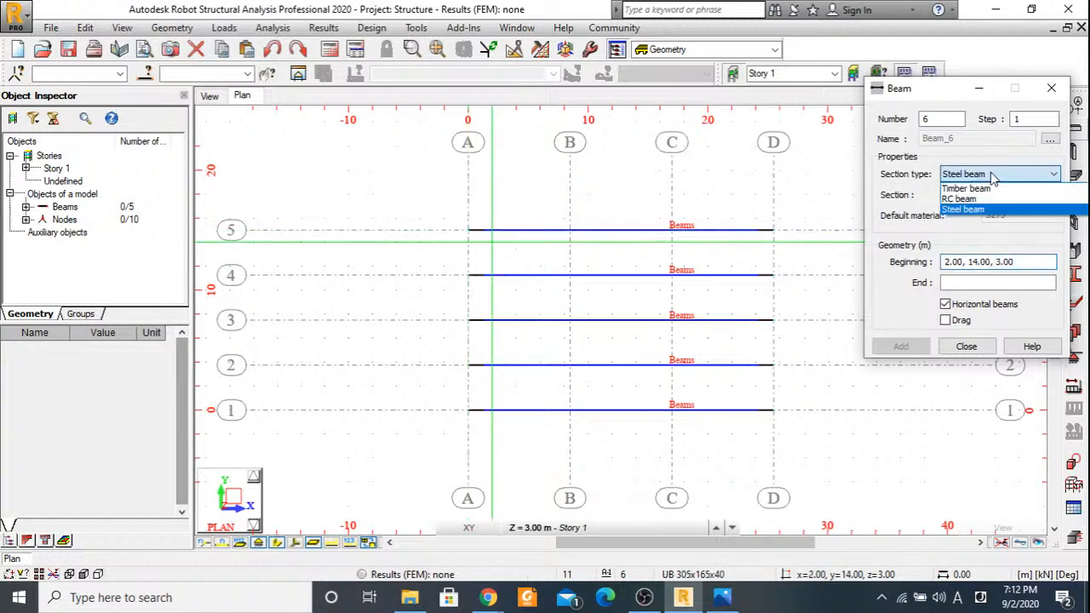
pyautogui.click(960, 198)
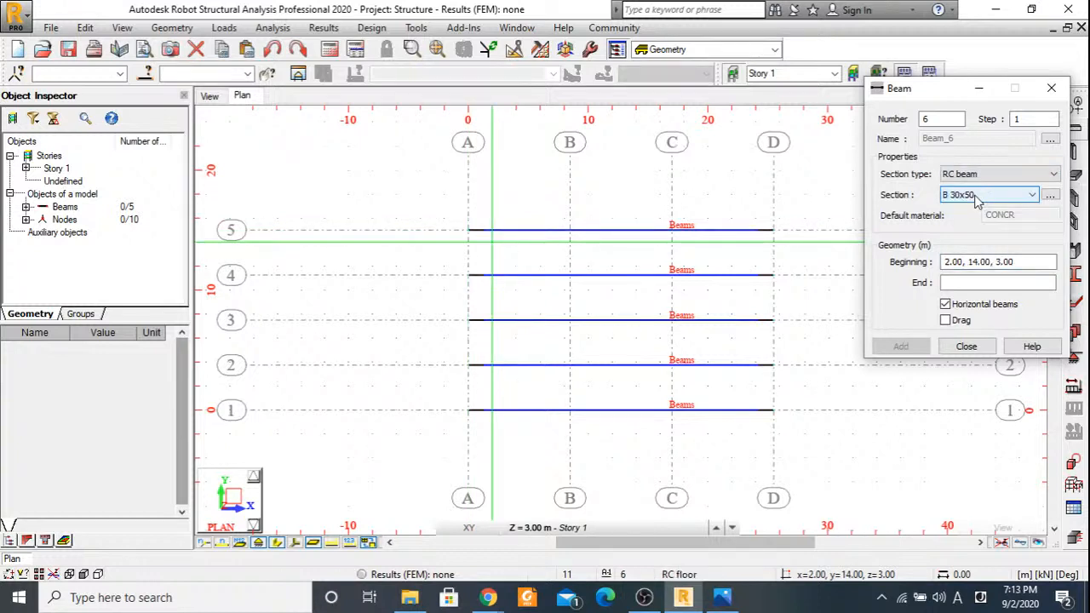
pyautogui.click(979, 196)
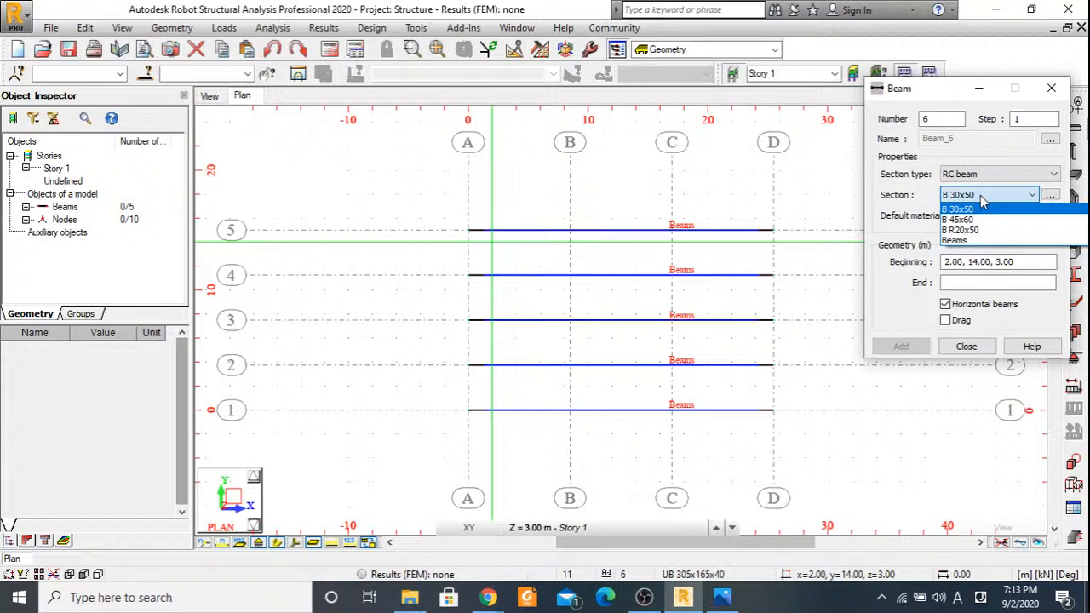
pyautogui.click(966, 241)
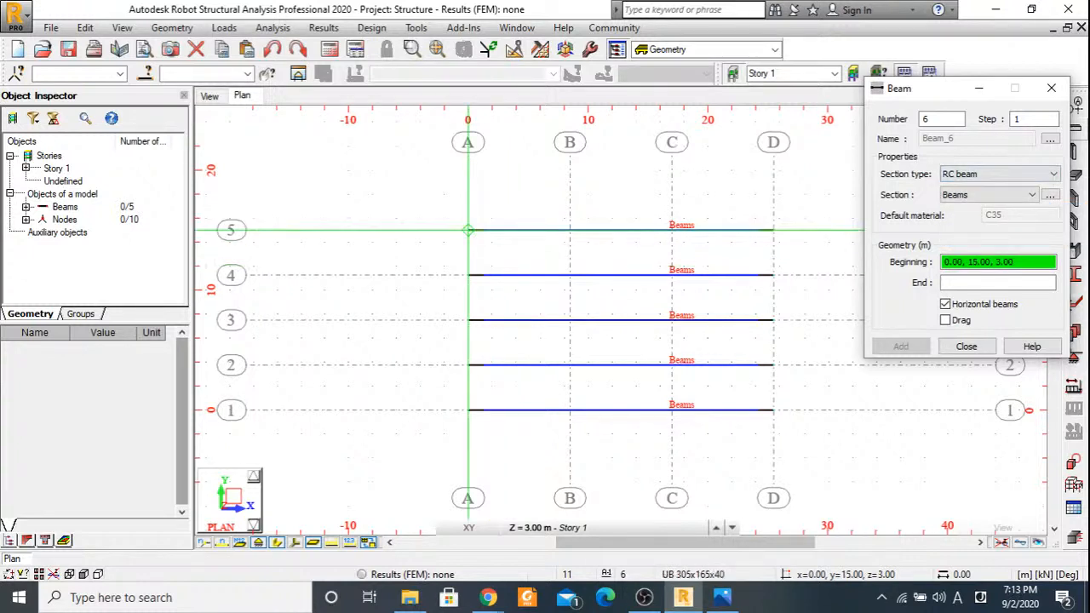
pyautogui.click(467, 230)
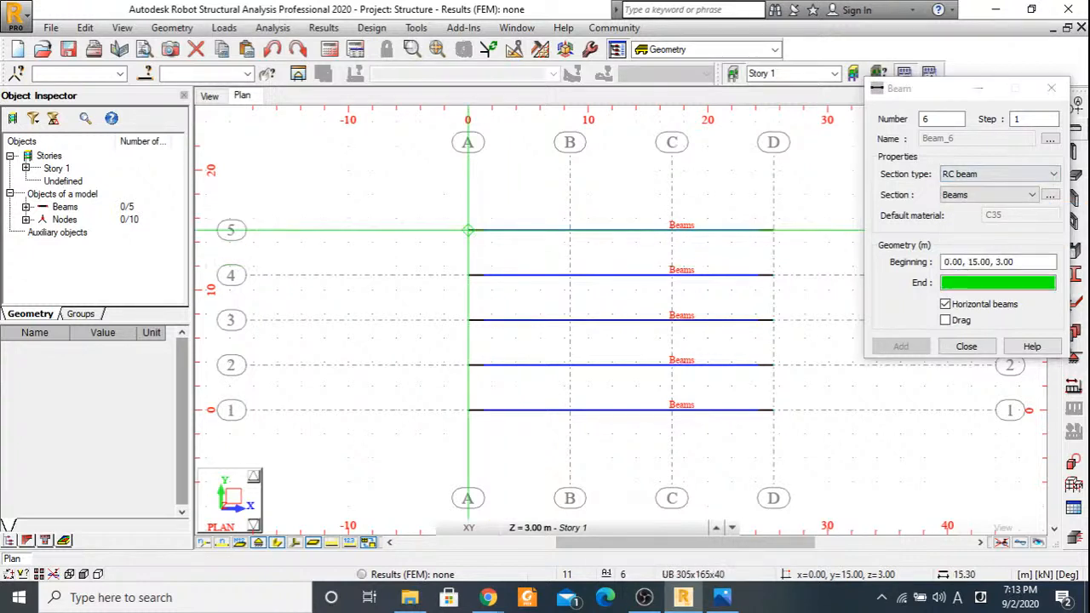
pyautogui.click(467, 410)
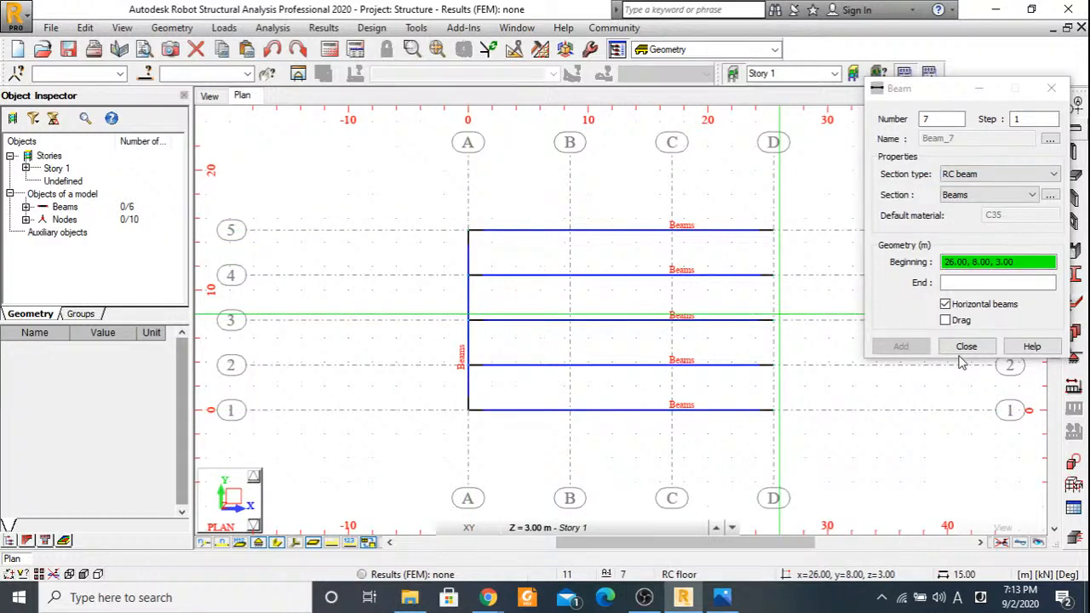
pyautogui.click(966, 347)
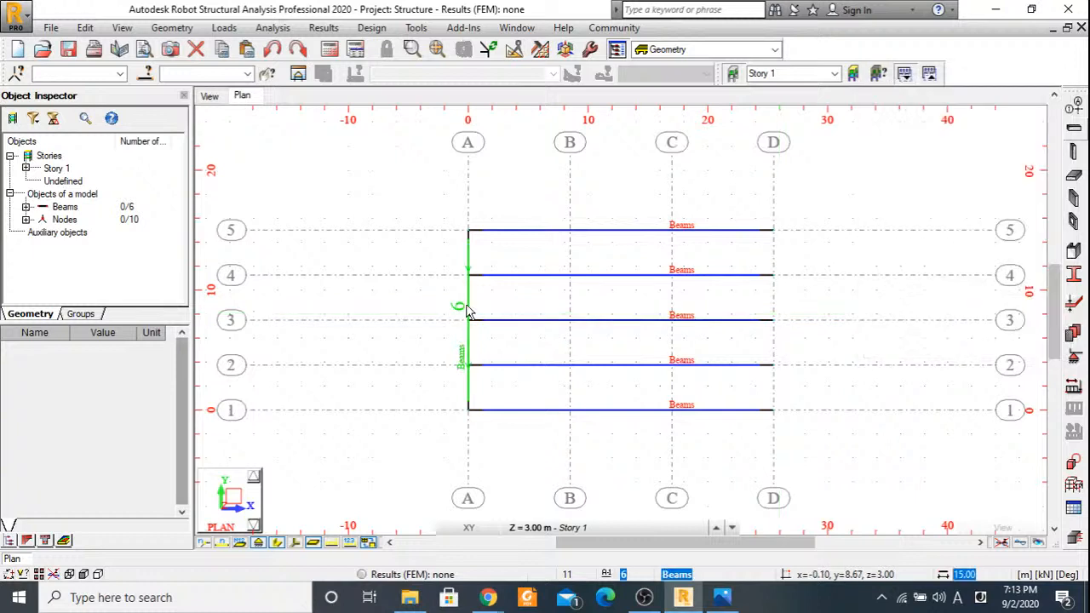
# Copy the axis A beam with 3 repetitions of an 8.50, 0.00, 0.00 m translation, up to axis D.
pyautogui.click(467, 304)
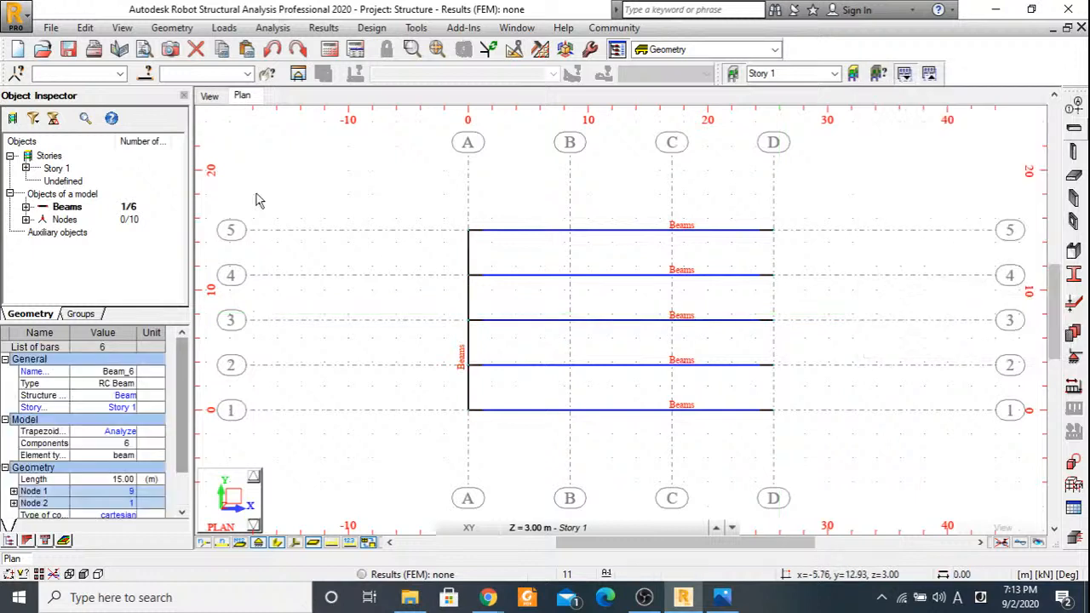
pyautogui.click(85, 28)
pyautogui.moveTo(170, 227)
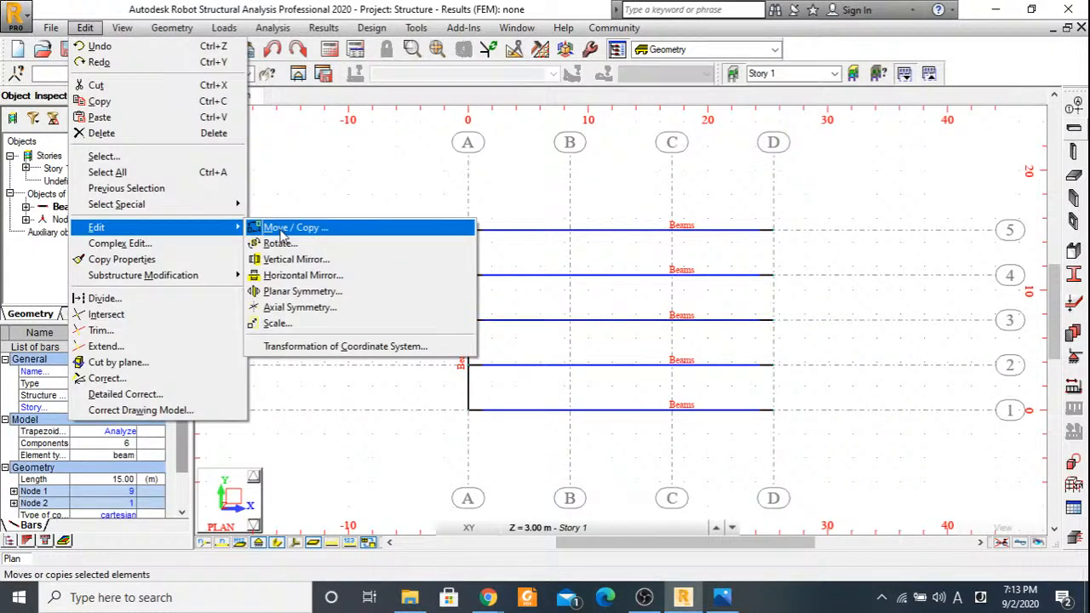
pyautogui.click(285, 228)
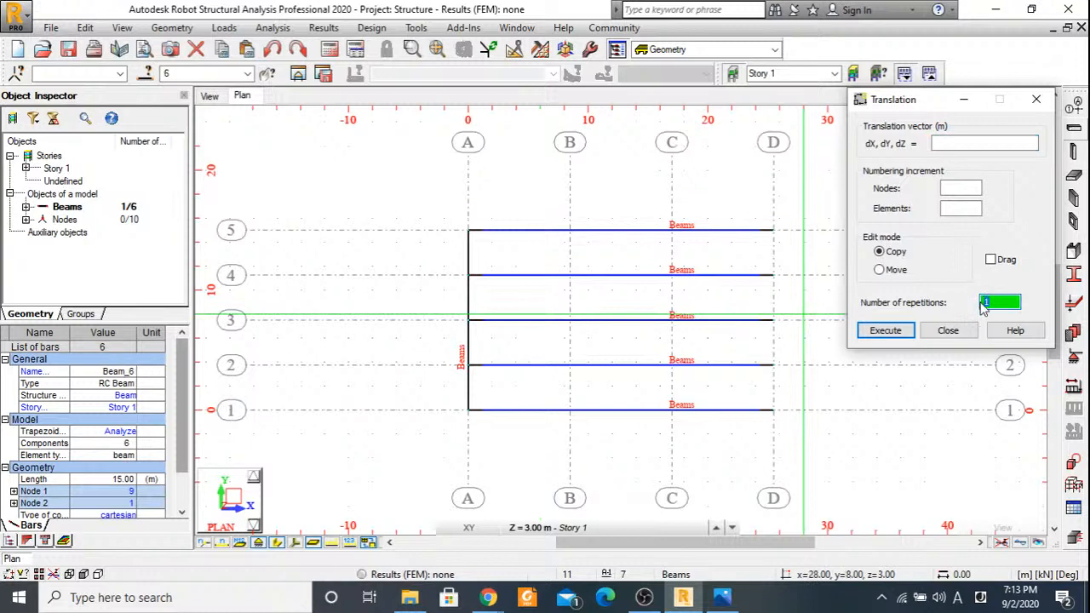
pyautogui.write('3')
pyautogui.click(962, 143)
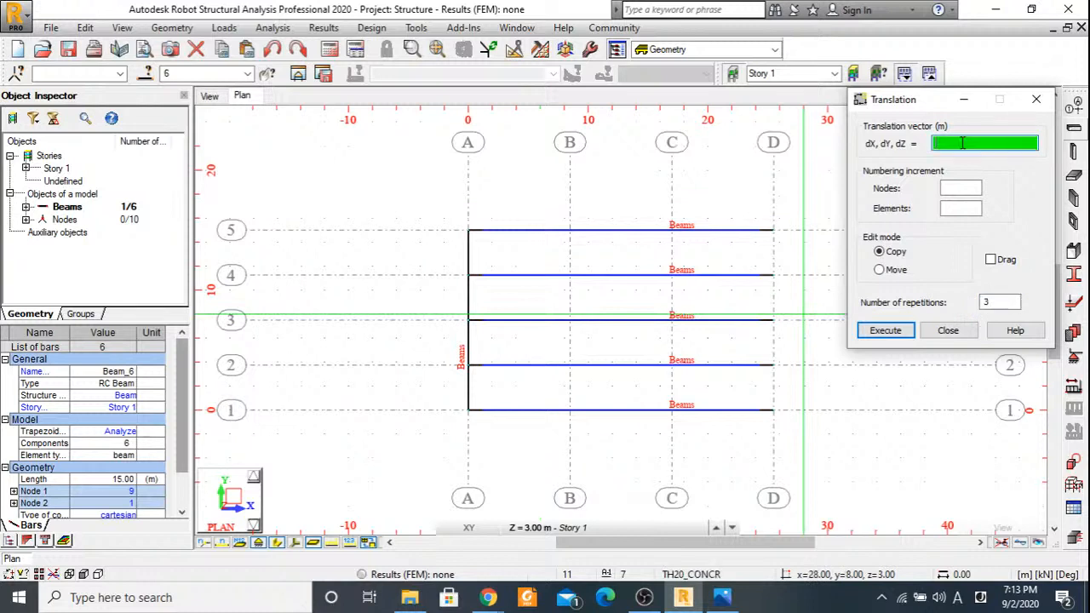
pyautogui.click(468, 412)
pyautogui.click(569, 410)
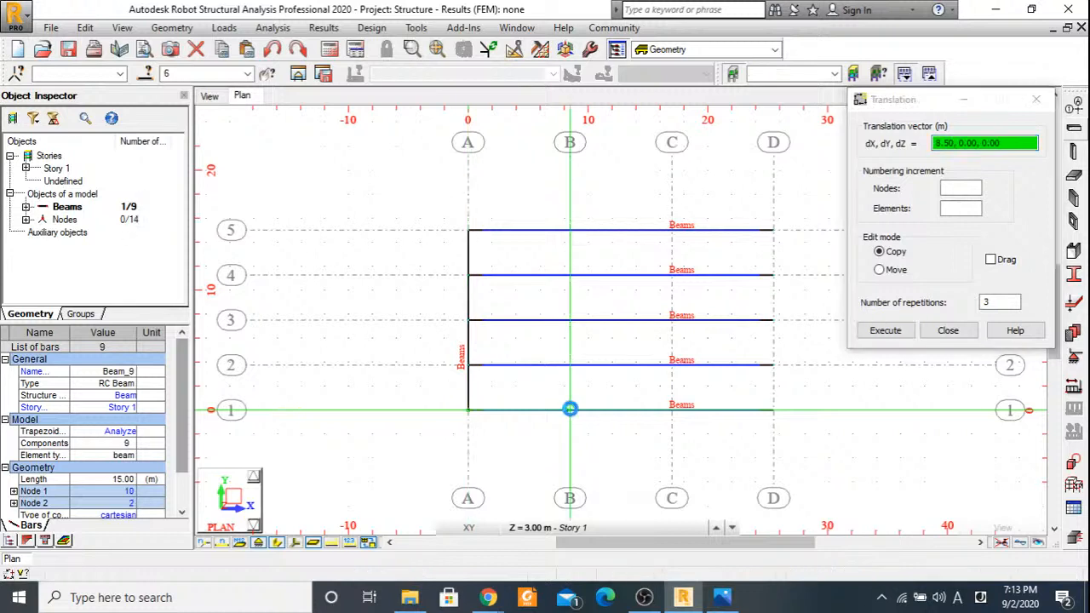
pyautogui.click(885, 331)
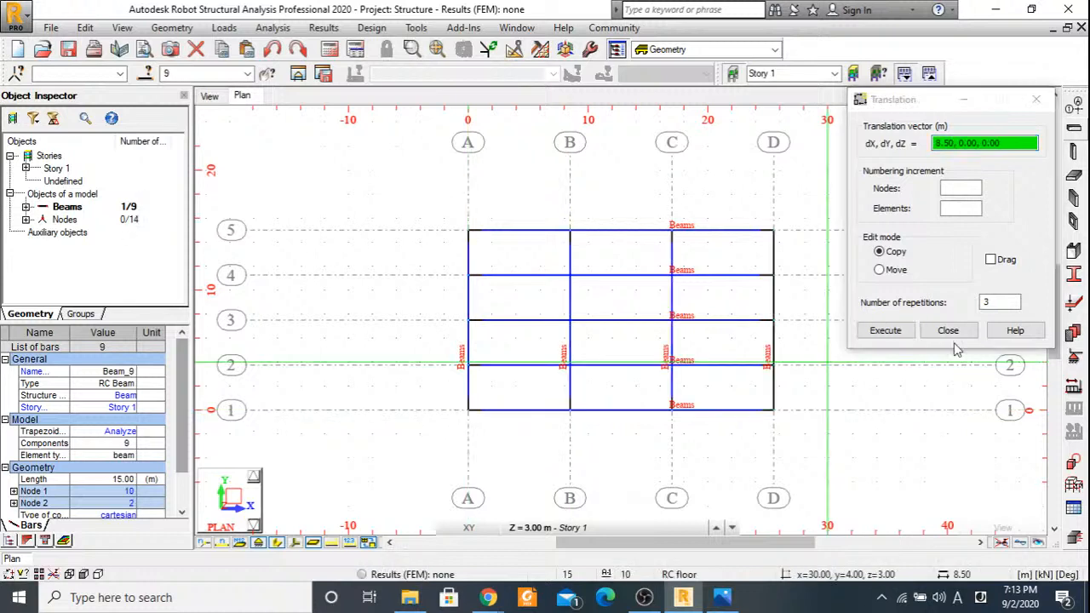
pyautogui.click(948, 330)
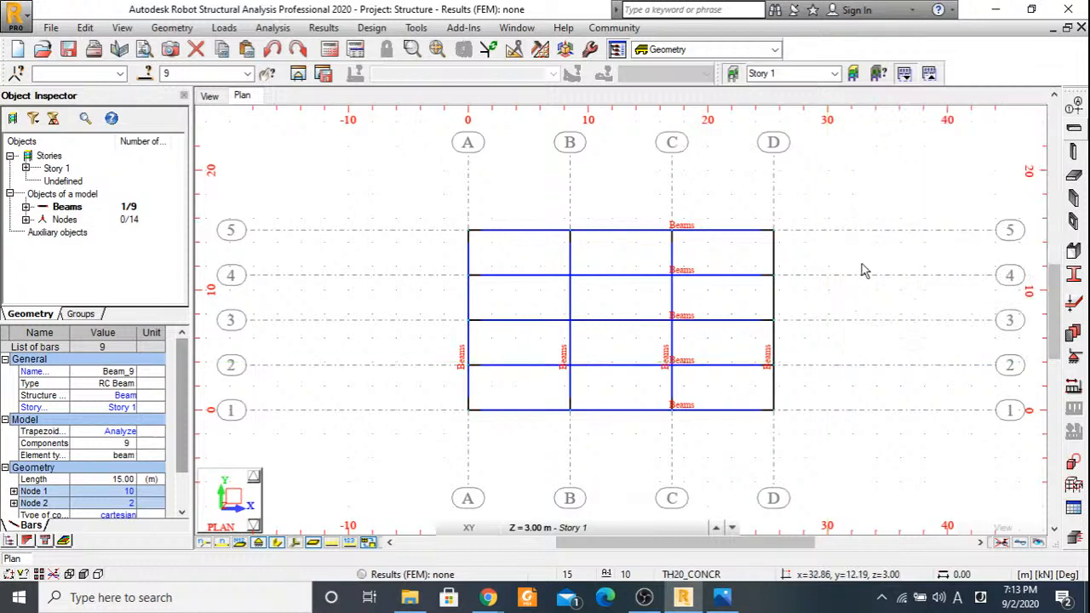
pyautogui.click(861, 264)
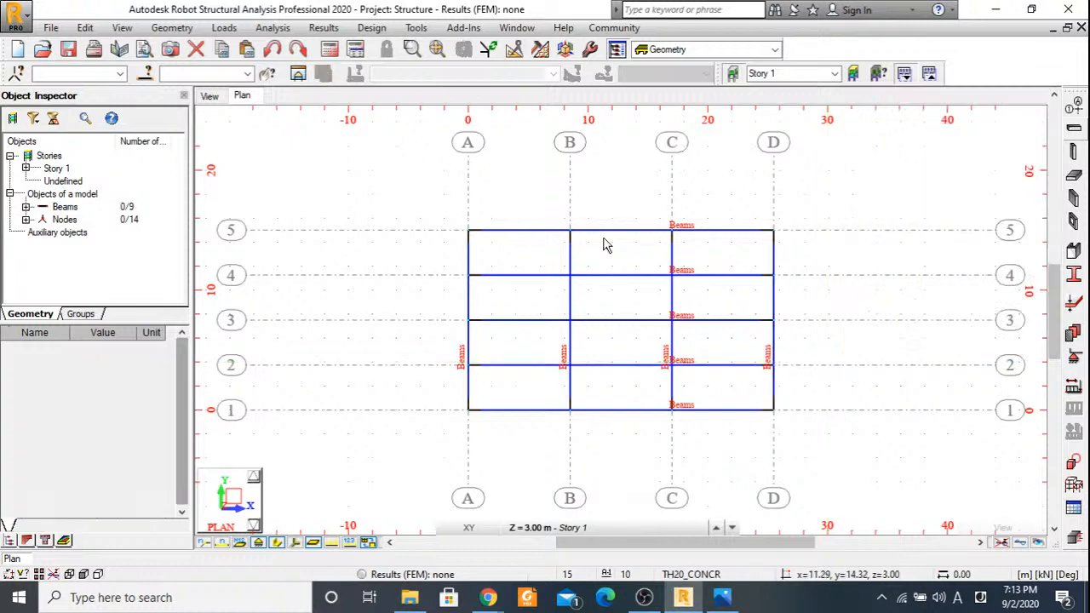
# Check the section and material properties of the beam on axis 5.
pyautogui.click(599, 231)
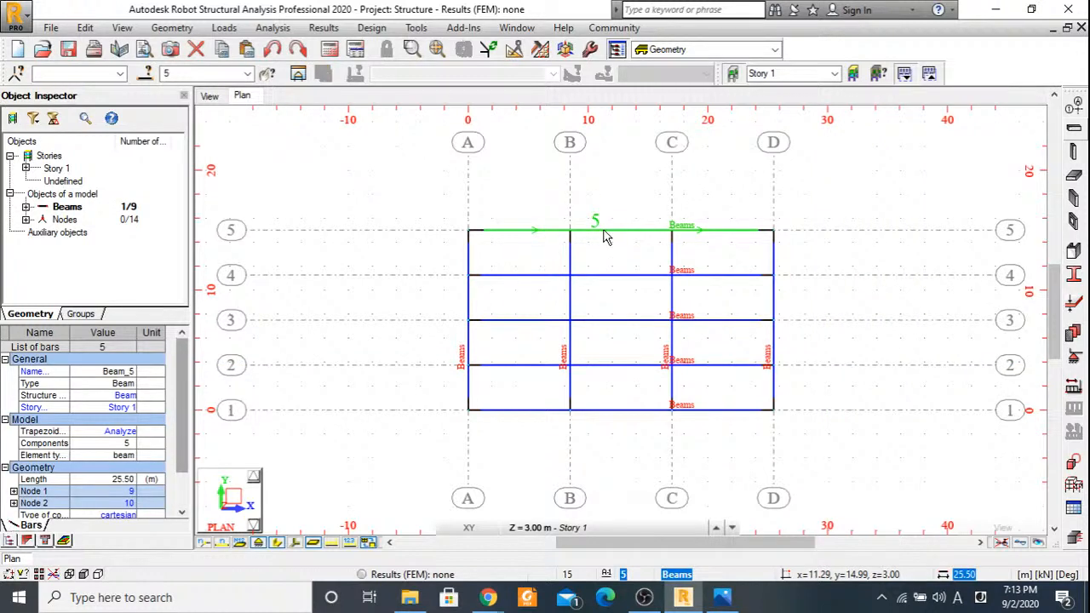
pyautogui.moveTo(183, 397); pyautogui.dragTo(185, 428)
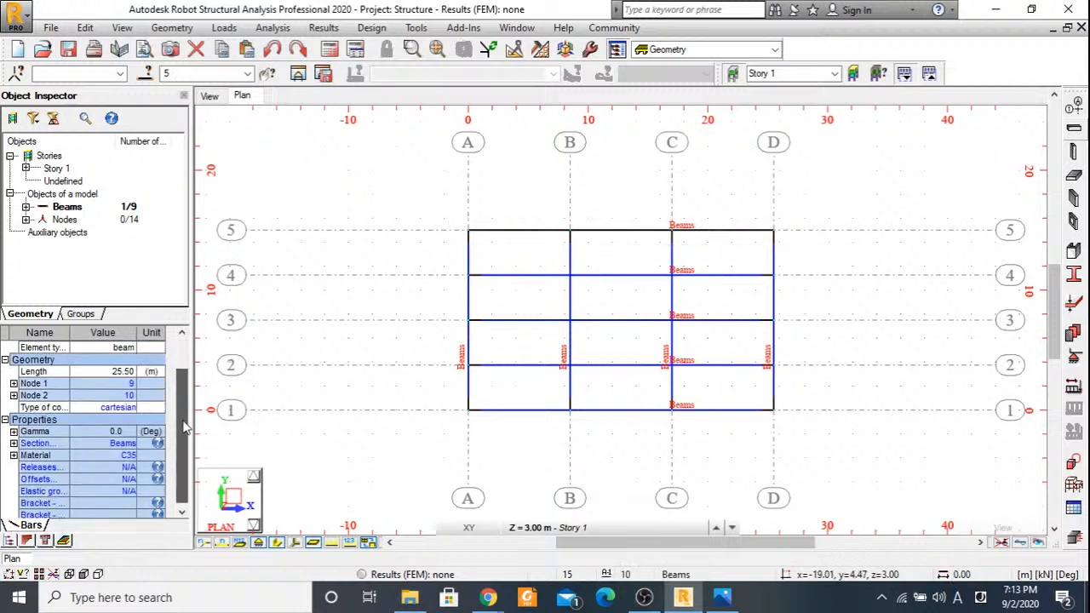
pyautogui.click(397, 358)
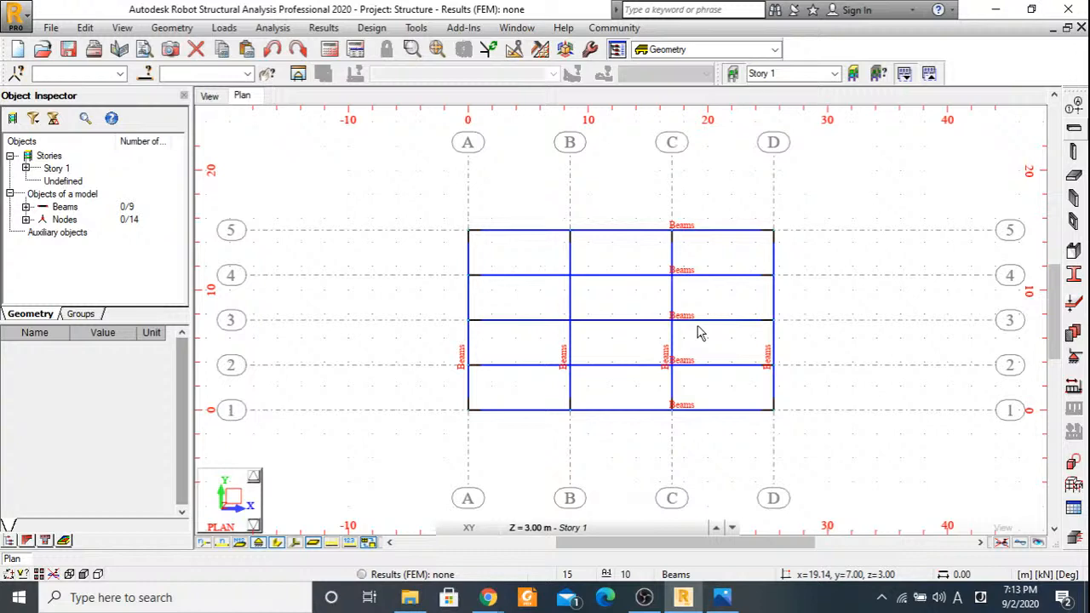
# Consult the Beam Design.JPG drawing in Photos and place 3.00 m RC columns with the columns section on axis 5 at axes A, B, C and D.
pyautogui.hotkey('alt', 'Tab')
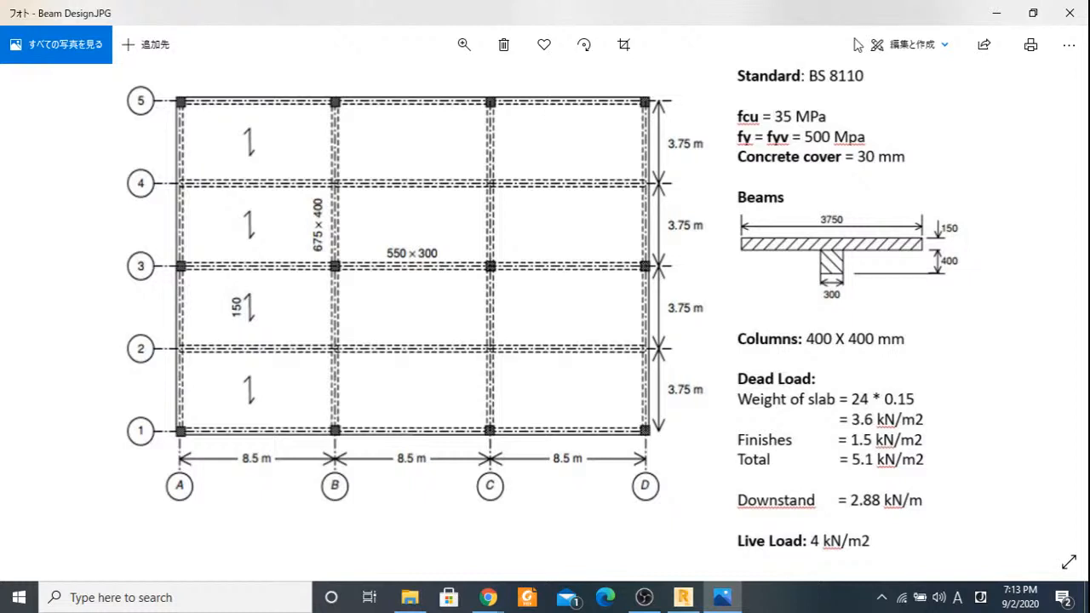
pyautogui.click(995, 13)
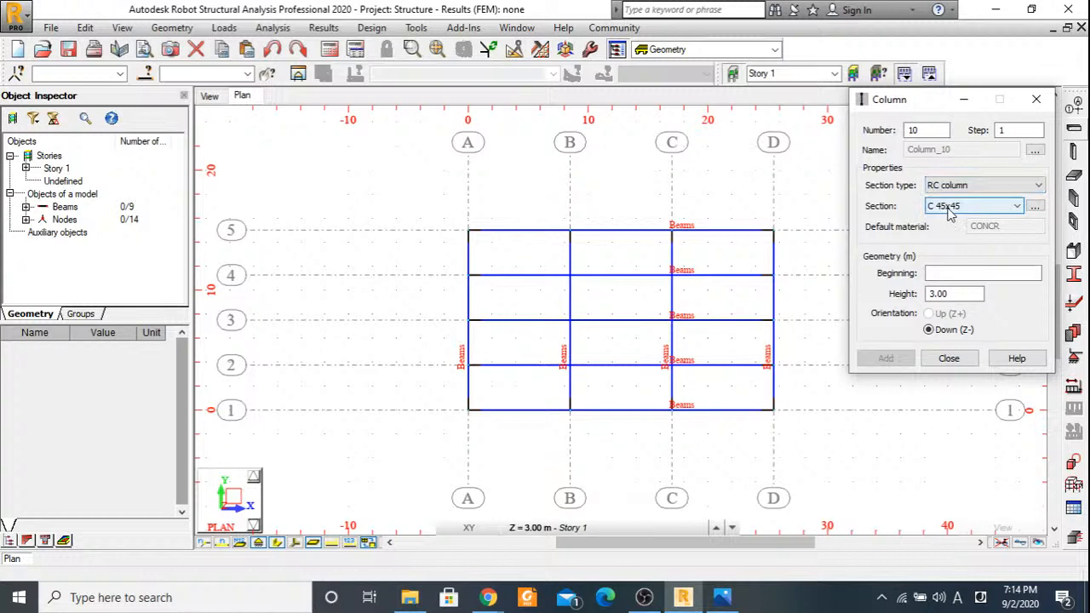
pyautogui.scroll(-1, 951, 213)
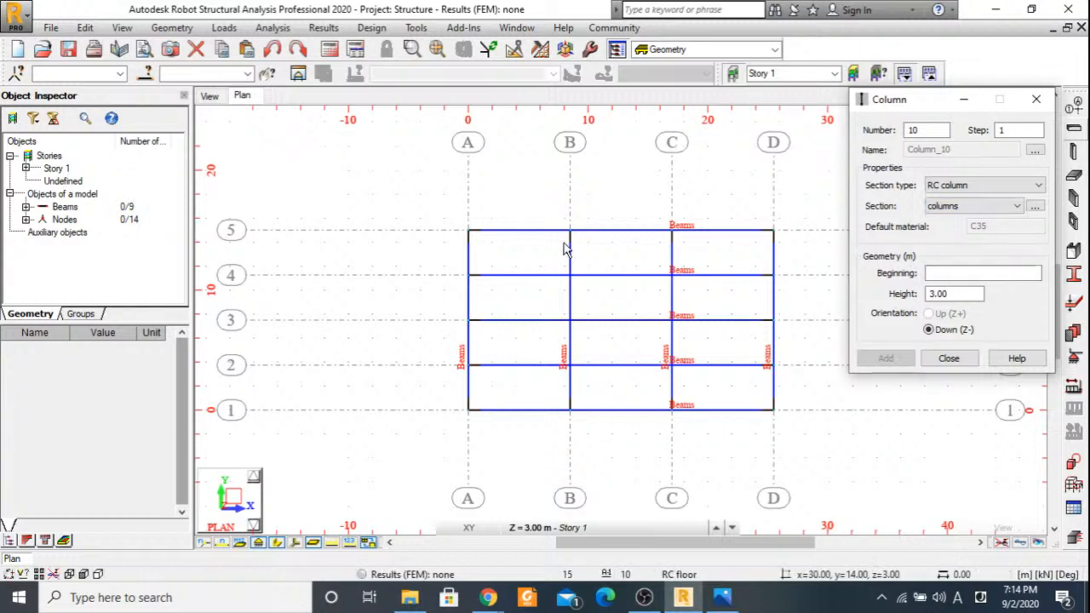
pyautogui.click(467, 229)
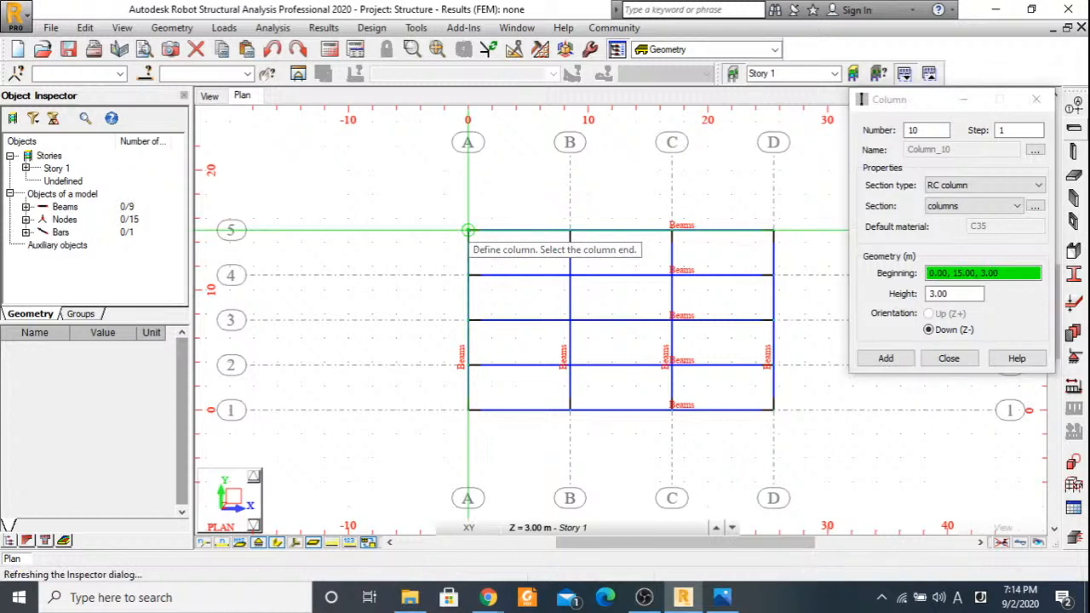
pyautogui.click(569, 231)
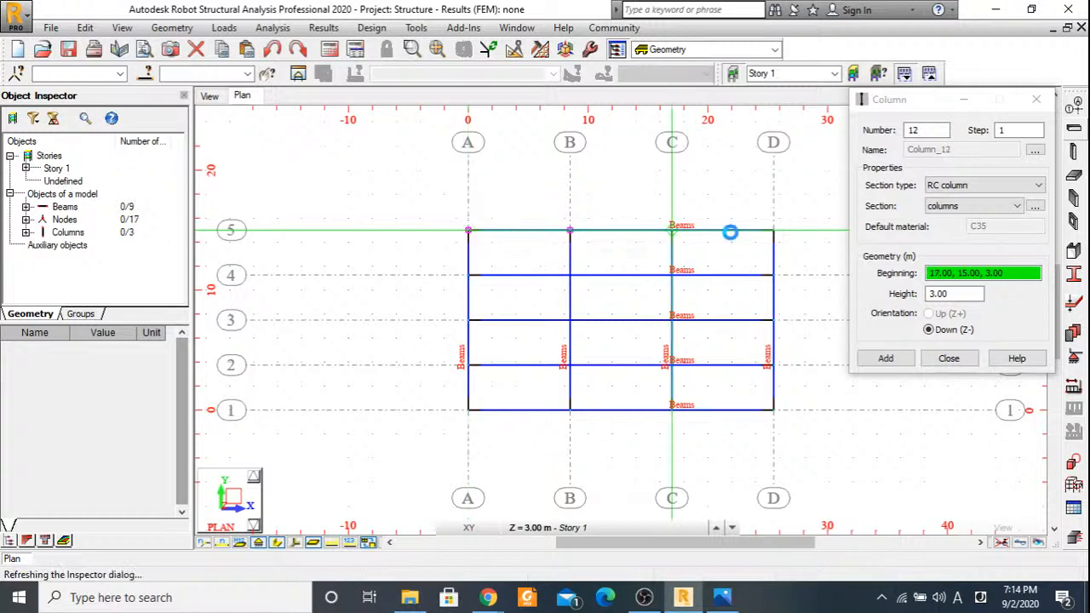
pyautogui.click(773, 230)
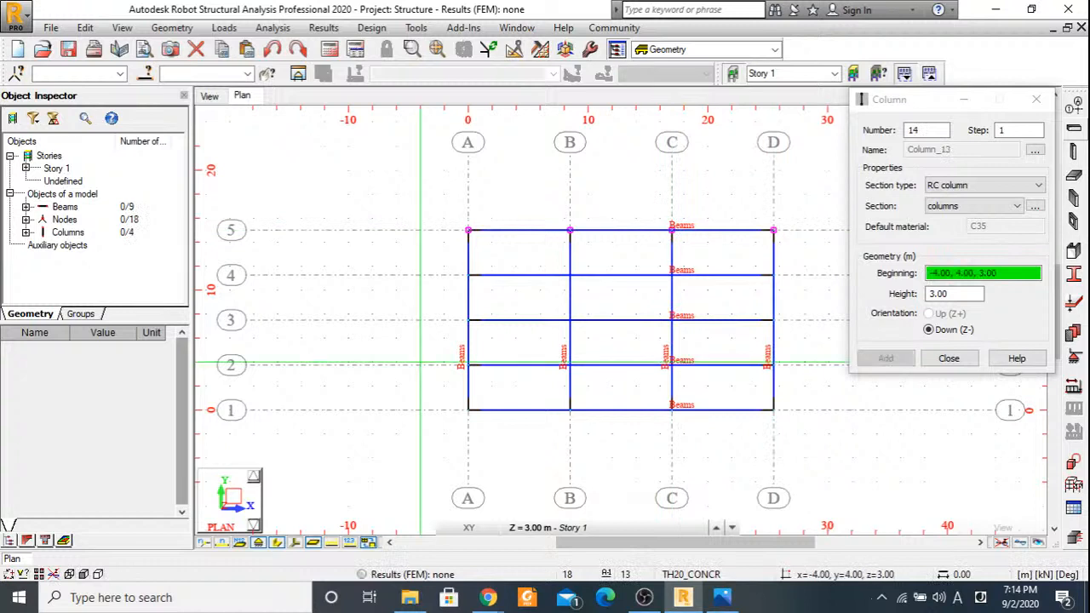
# Place 3.00 m RC columns with the columns section on axis 3 at axes A, B, C and D.
pyautogui.click(467, 320)
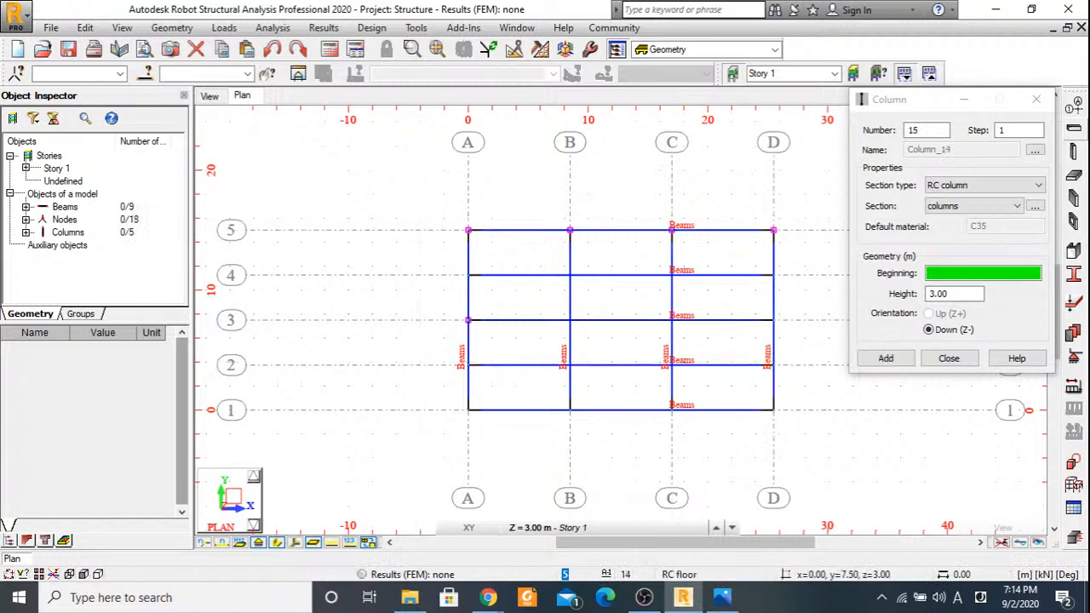
pyautogui.click(570, 320)
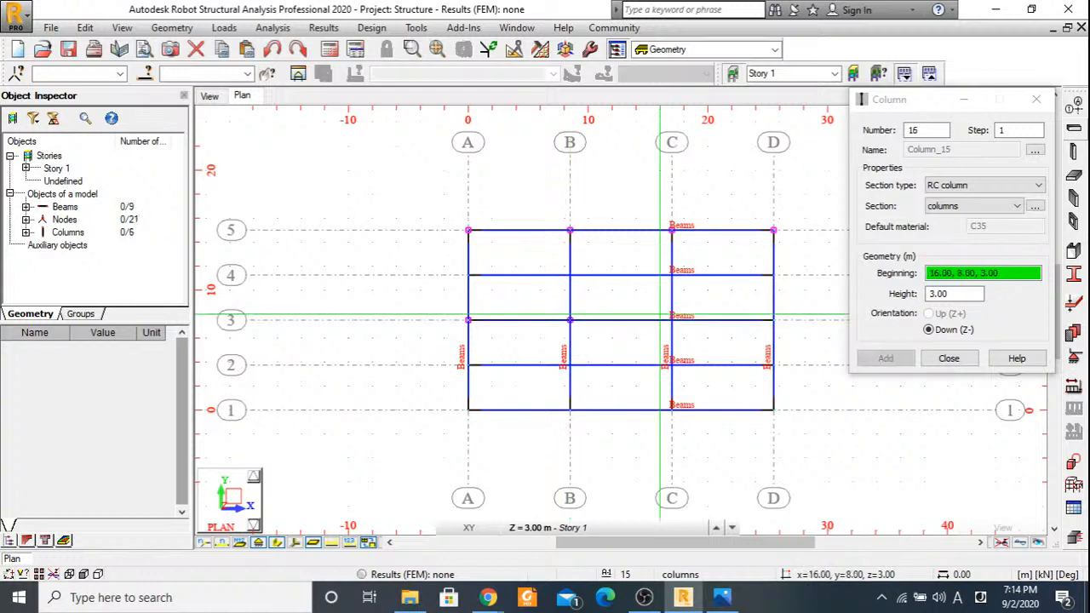
pyautogui.click(671, 320)
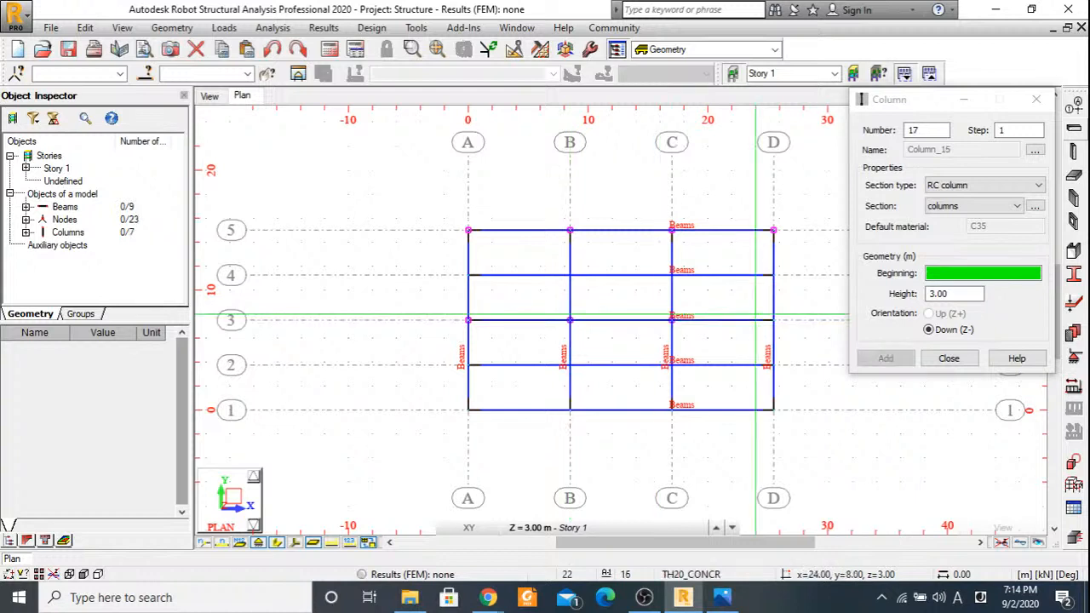
pyautogui.click(773, 320)
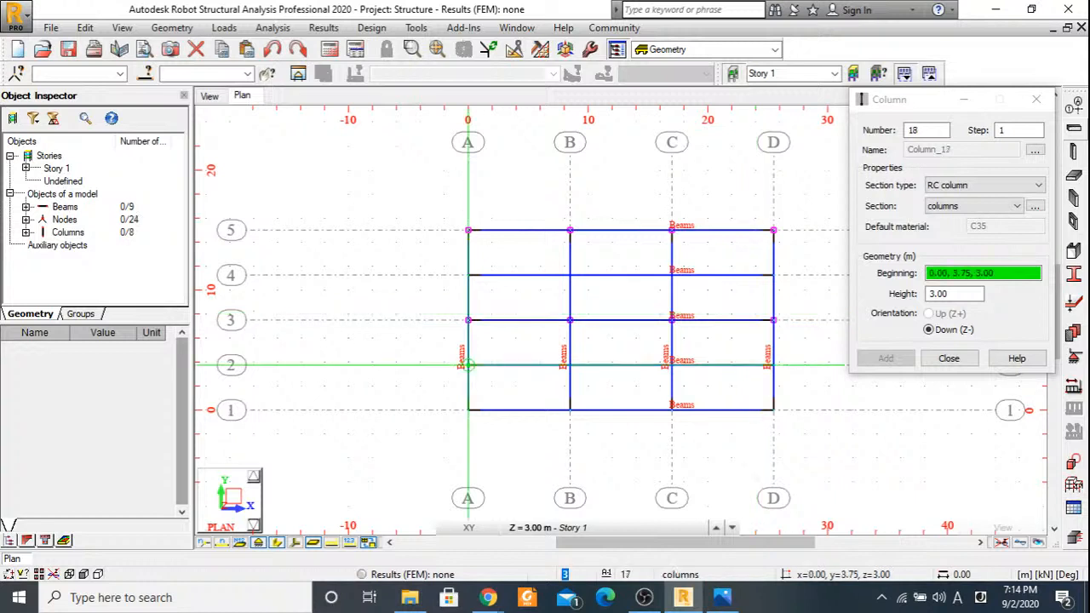
pyautogui.click(467, 365)
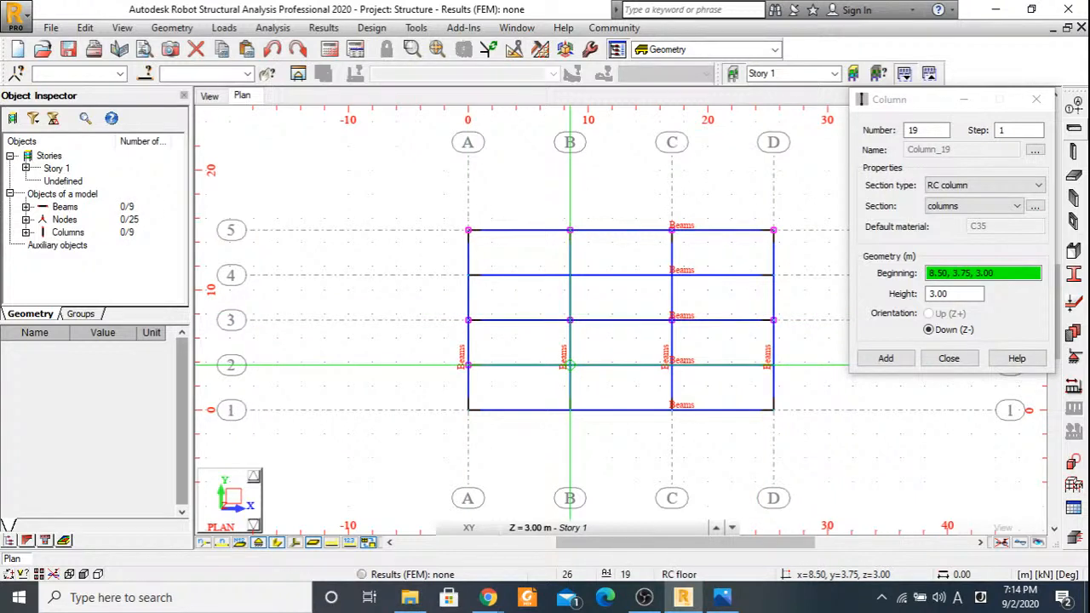
pyautogui.click(570, 364)
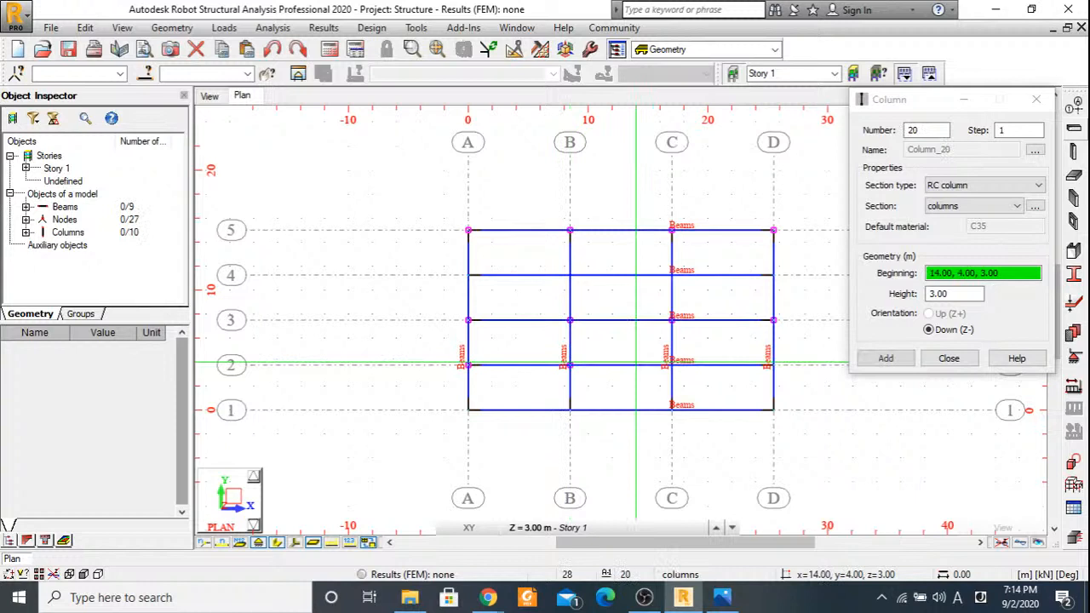
pyautogui.hotkey('ctrl', 'z')
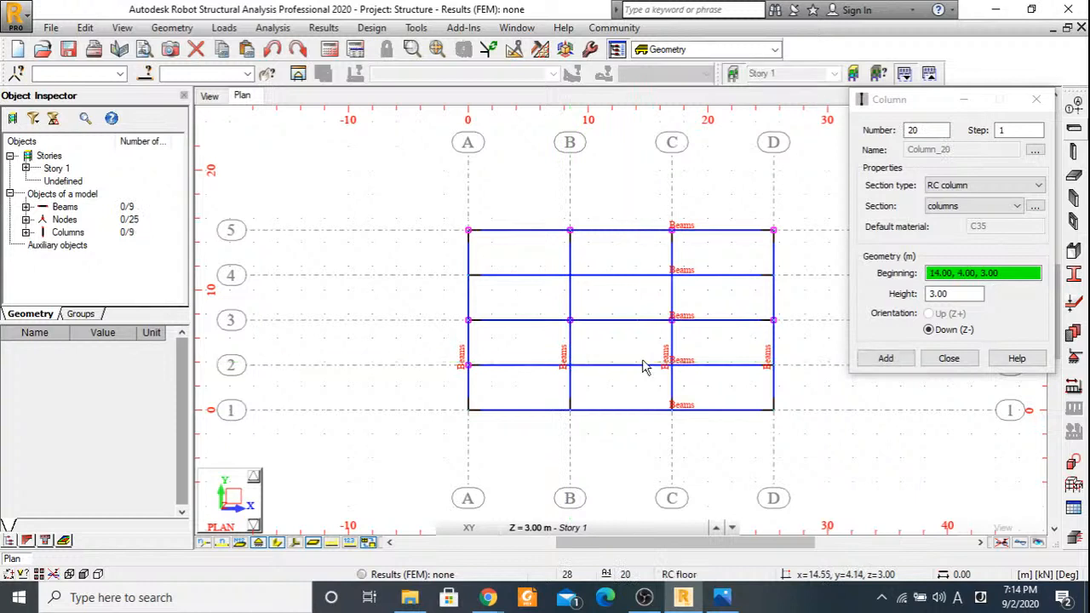
pyautogui.hotkey('ctrl', 'z')
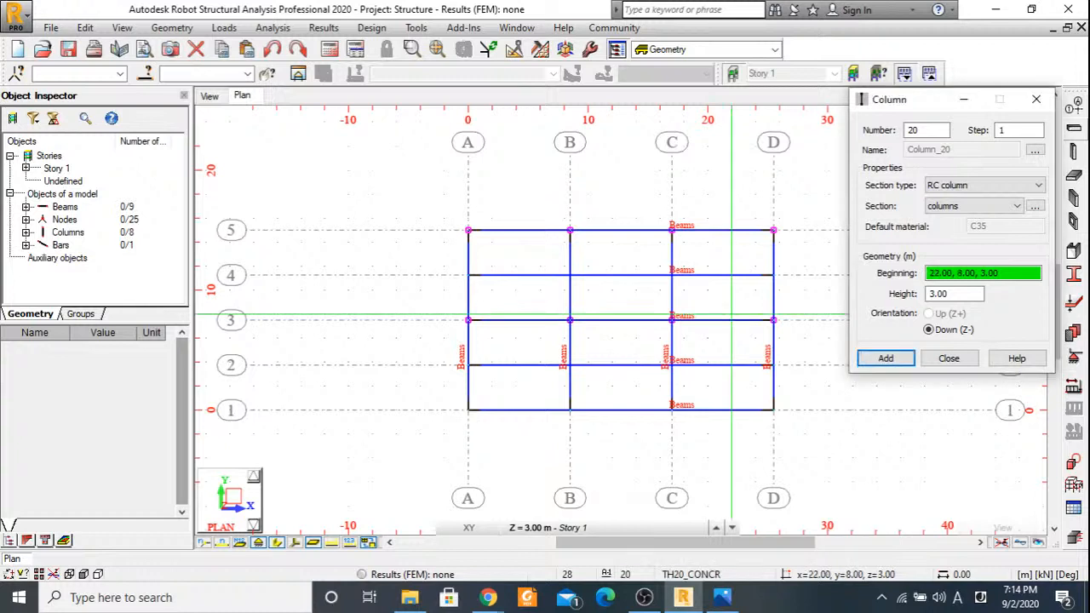
# Place 3.00 m RC columns with the columns section on axis 1 at axes A, B, C and D.
pyautogui.click(467, 410)
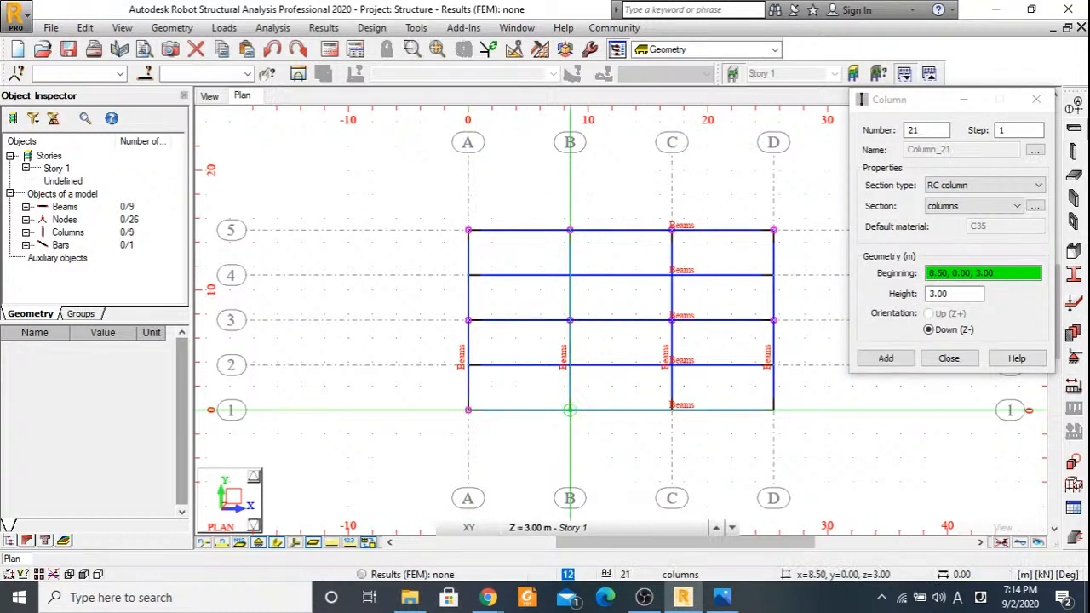
pyautogui.click(569, 410)
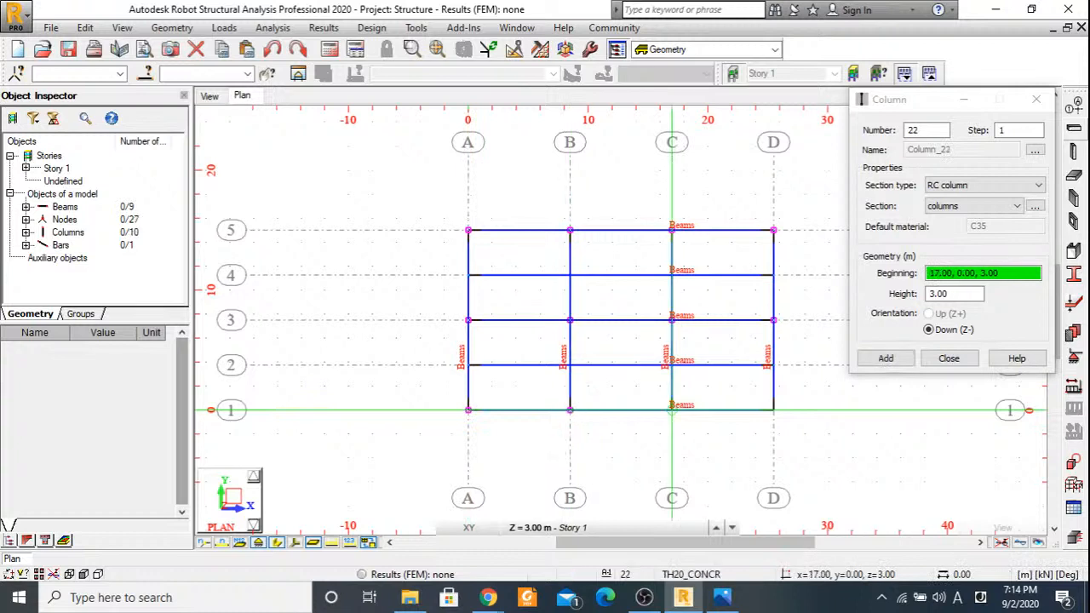
pyautogui.click(672, 410)
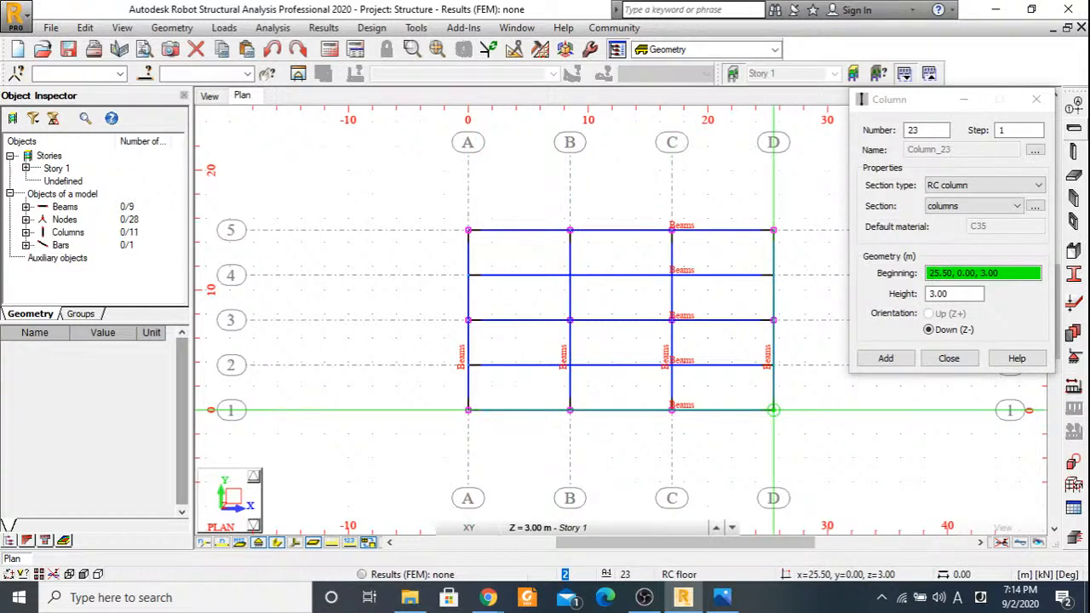
pyautogui.click(773, 410)
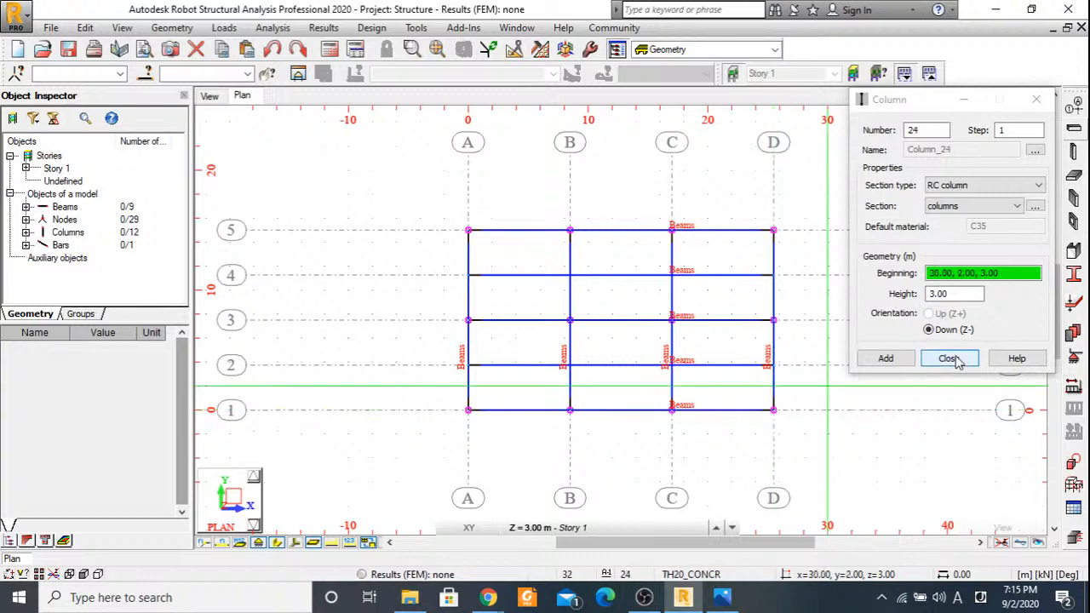
pyautogui.click(948, 359)
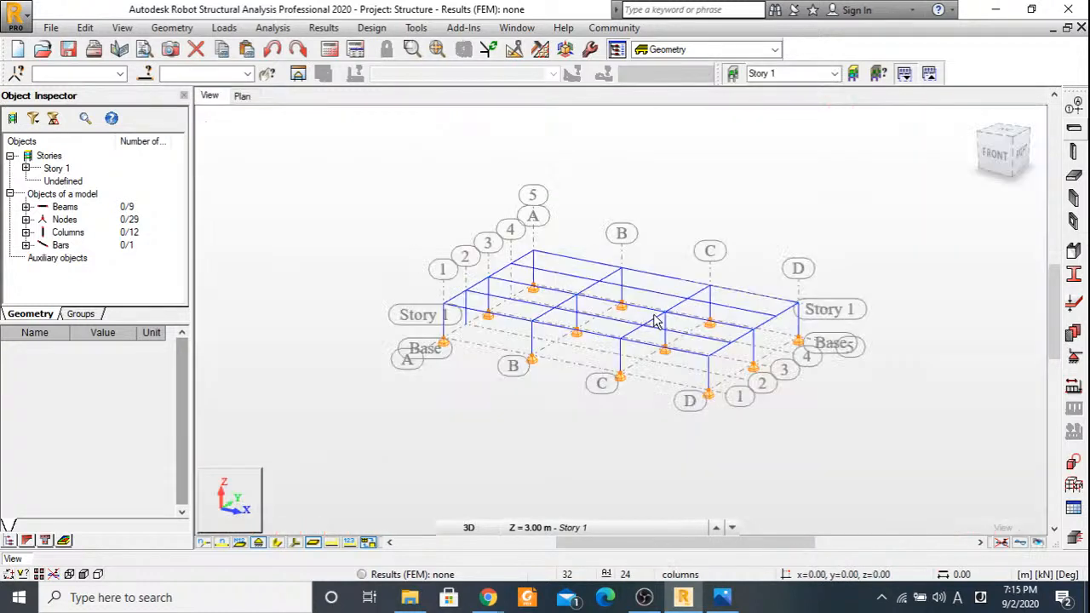
# Turn on section shape display in the 3D view and inspect the beam and column frame from several angles.
pyautogui.scroll(2, 579, 353)
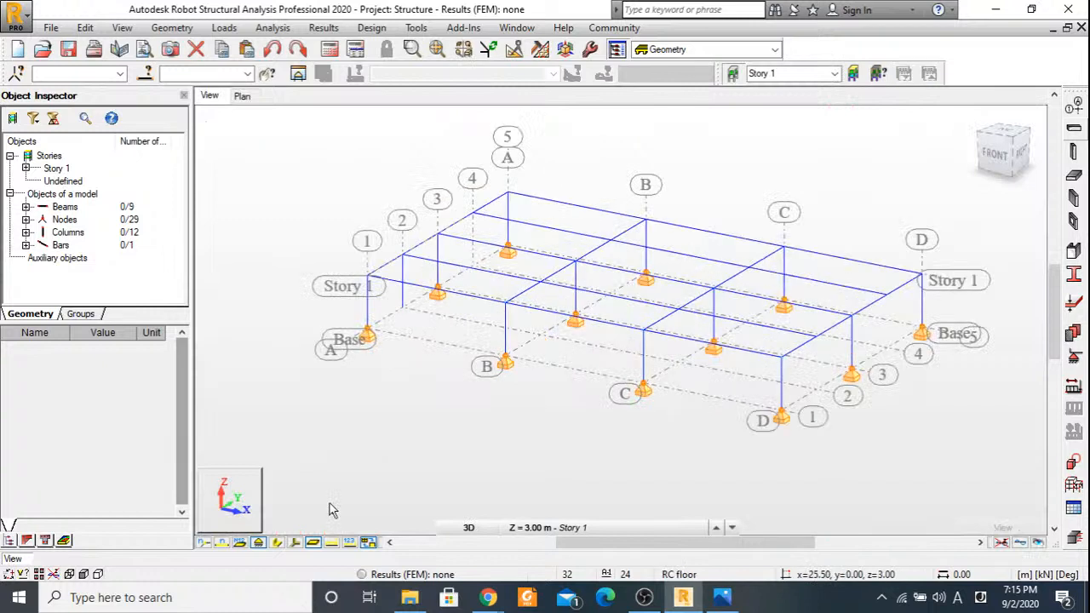
pyautogui.click(277, 544)
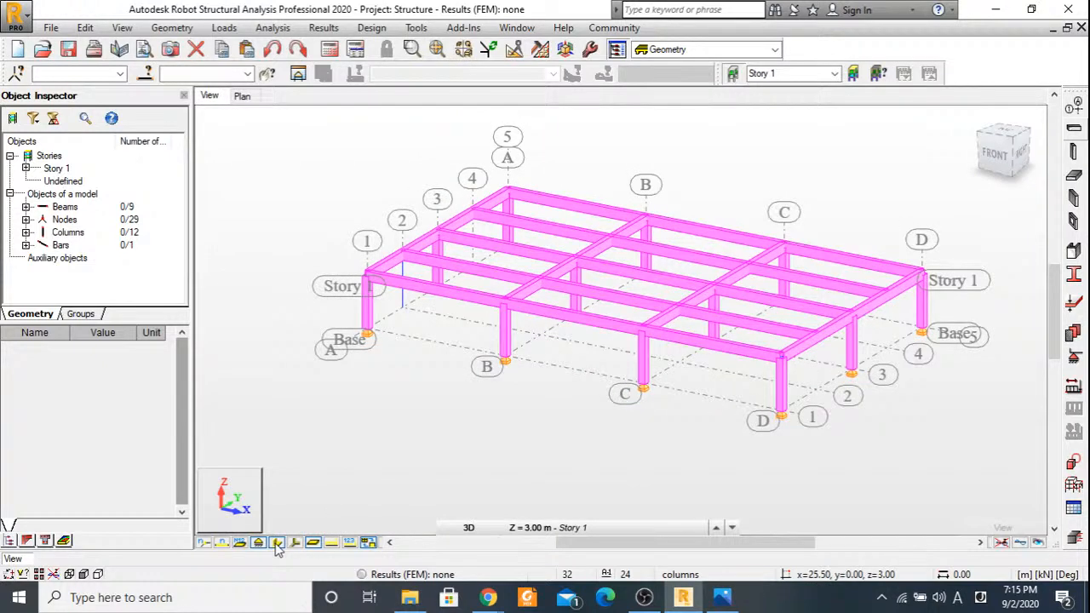
pyautogui.keyDown('shift'); pyautogui.moveTo(562, 366); pyautogui.dragTo(494, 367, button='middle'); pyautogui.keyUp('shift')
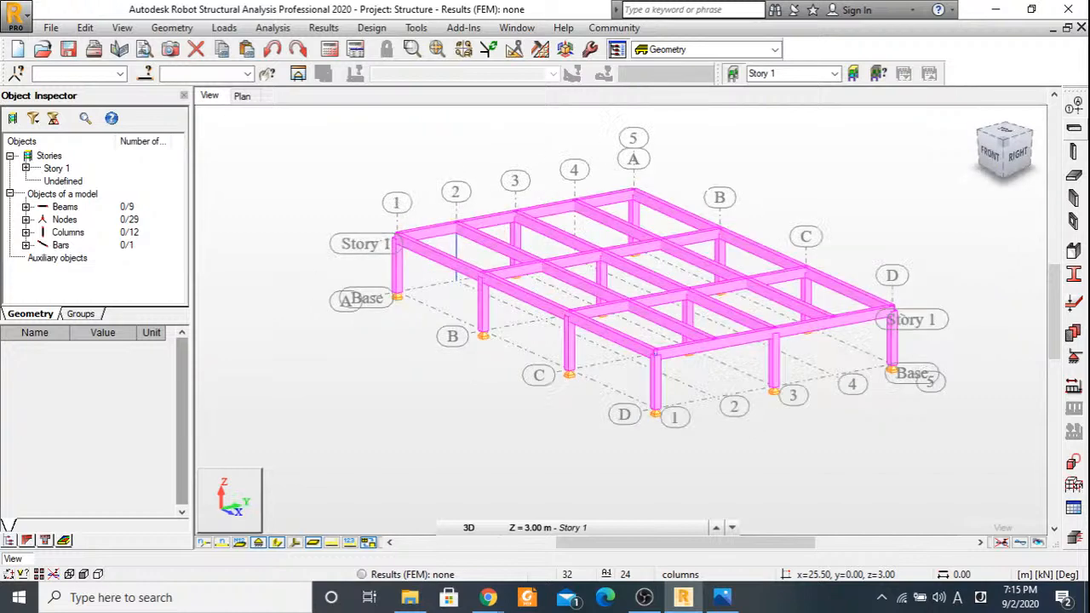
pyautogui.moveTo(983, 157); pyautogui.dragTo(1019, 159)
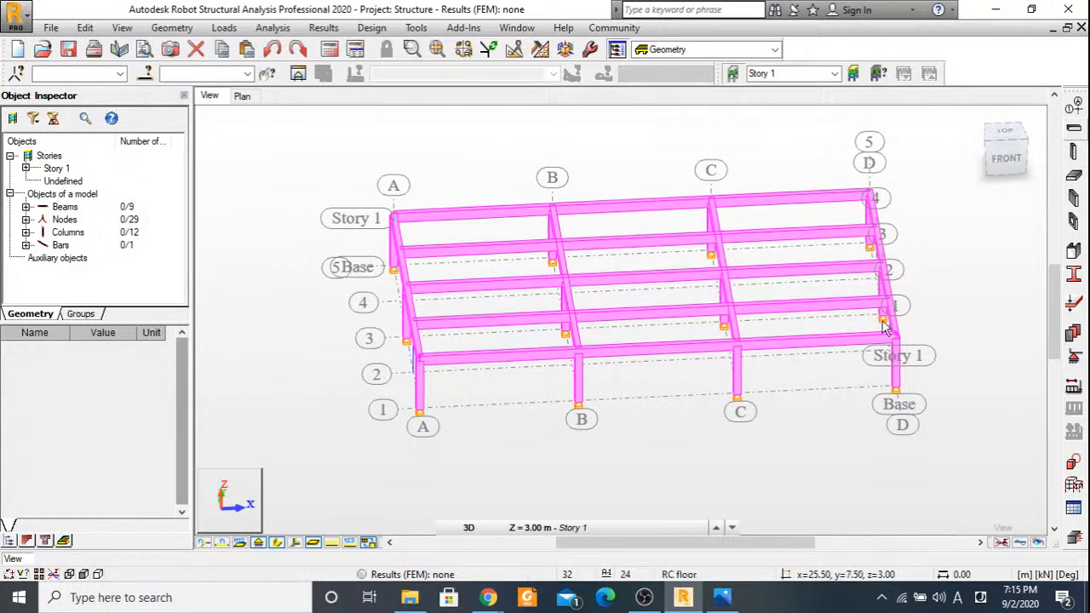
pyautogui.click(1005, 158)
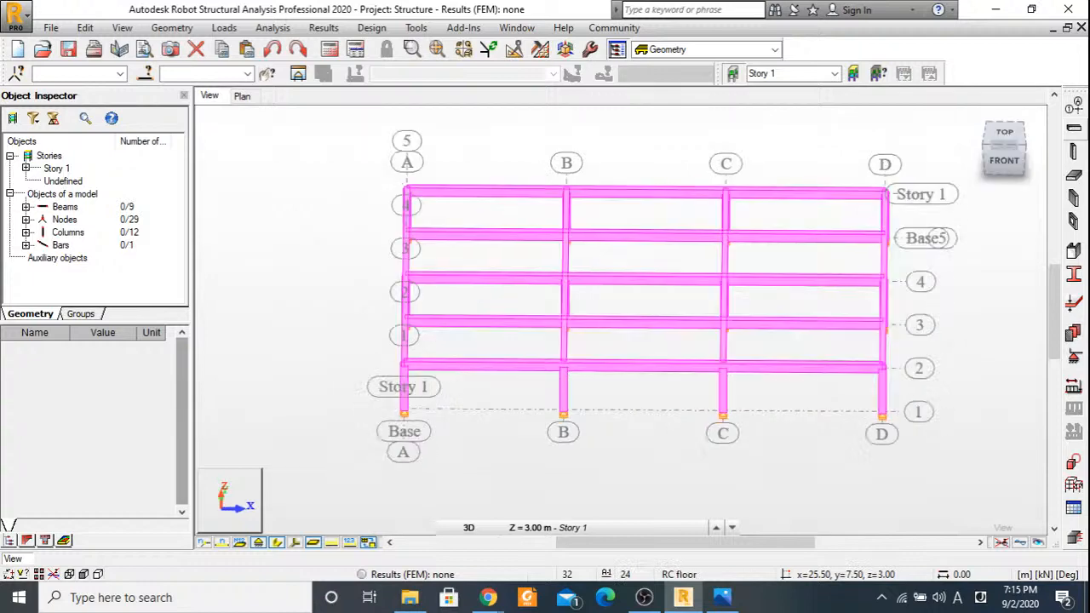
pyautogui.moveTo(1005, 166); pyautogui.dragTo(962, 167)
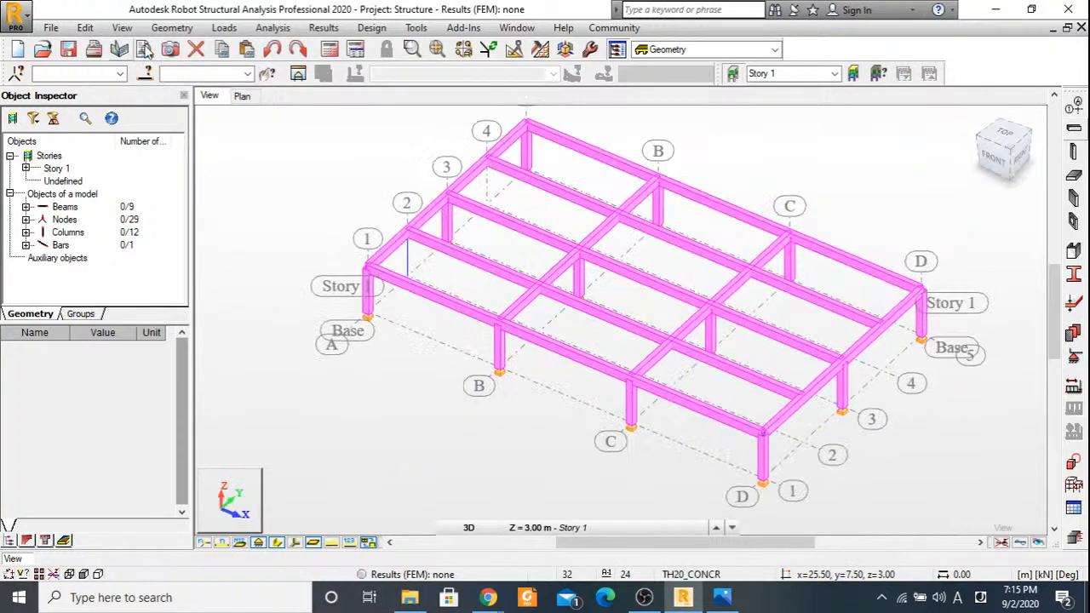
# Try a rectangular cladding with Two-way load distribution over the whole Story 1 floor, between axes A to D and 1 to 5.
pyautogui.click(171, 27)
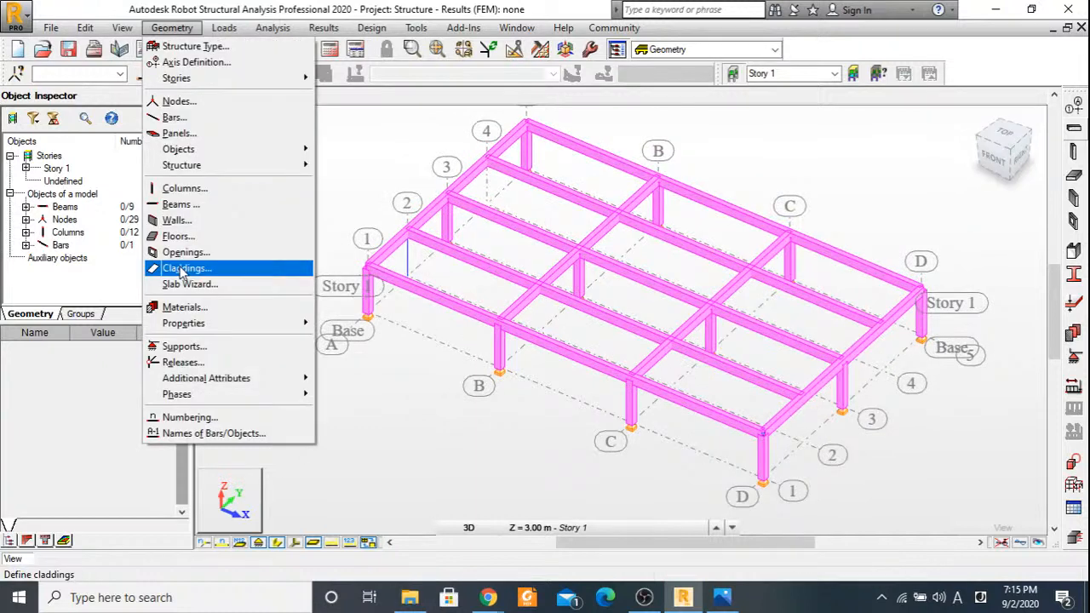
pyautogui.click(180, 269)
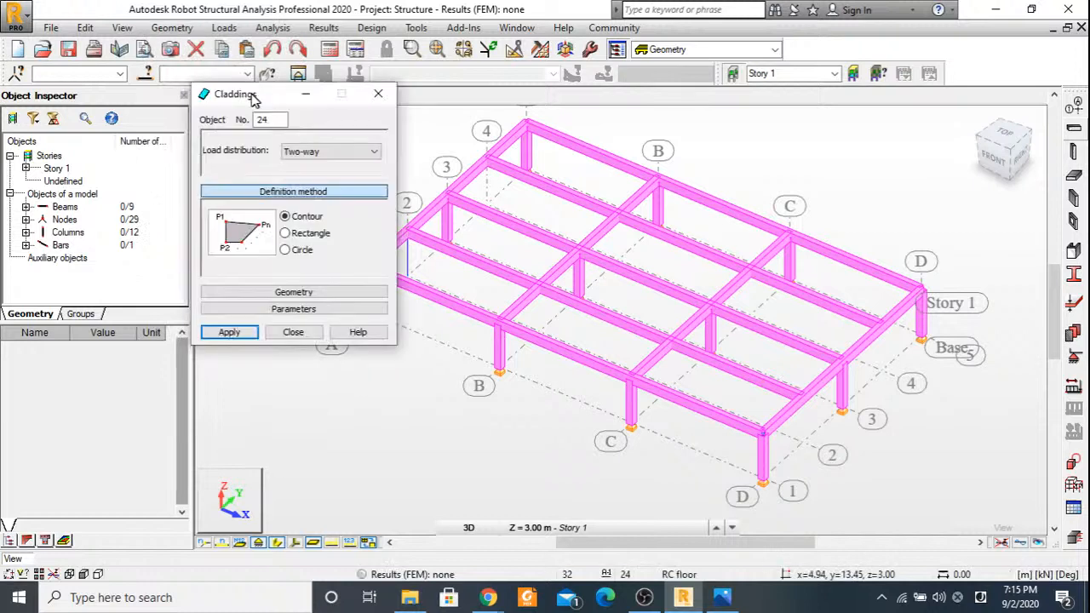
pyautogui.click(285, 235)
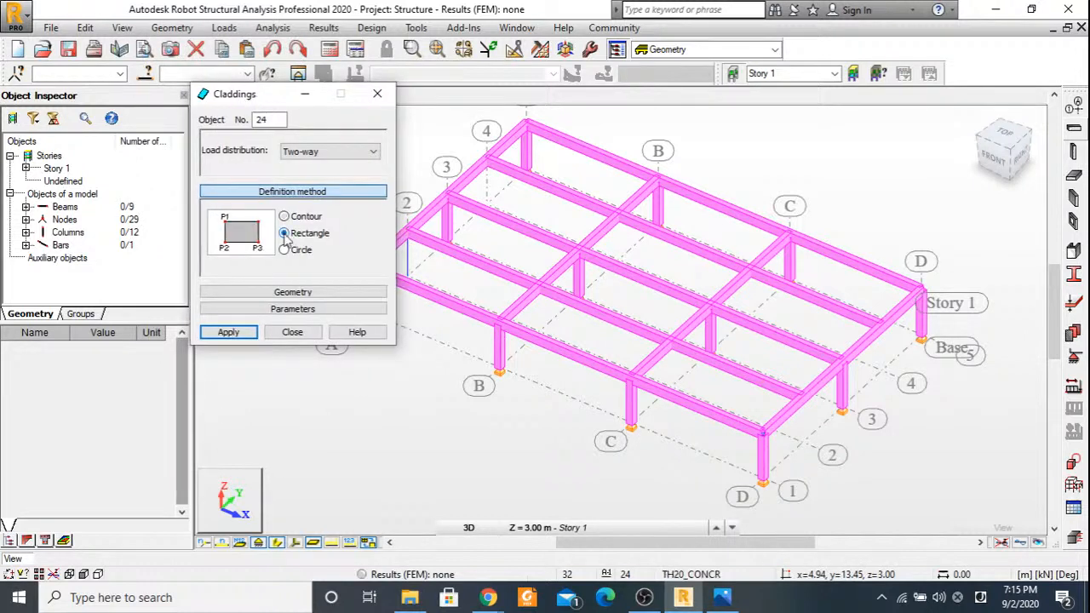
pyautogui.click(283, 216)
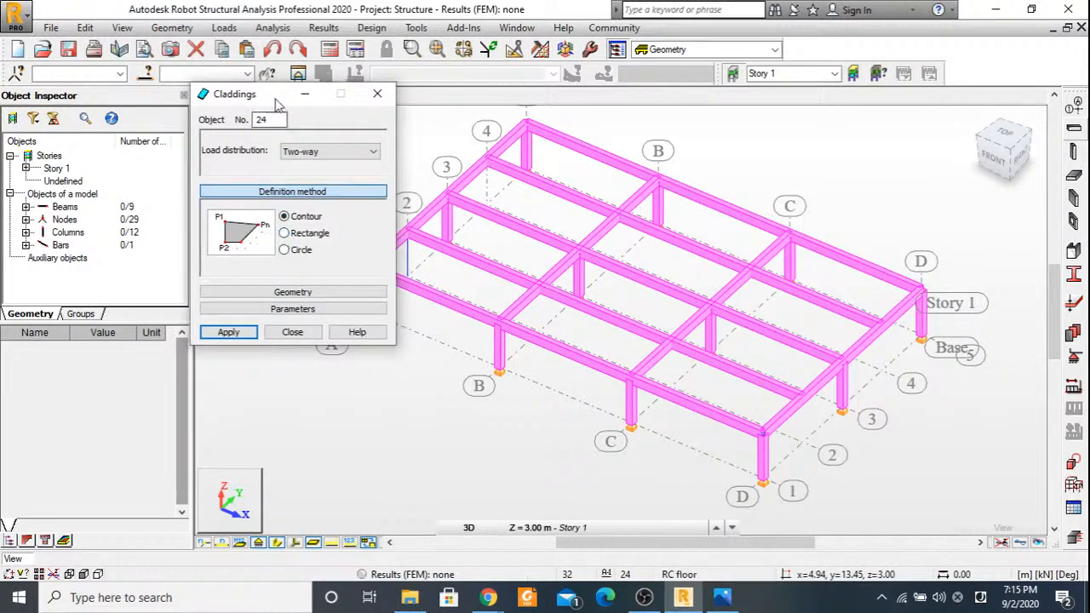
pyautogui.moveTo(275, 103); pyautogui.dragTo(883, 80)
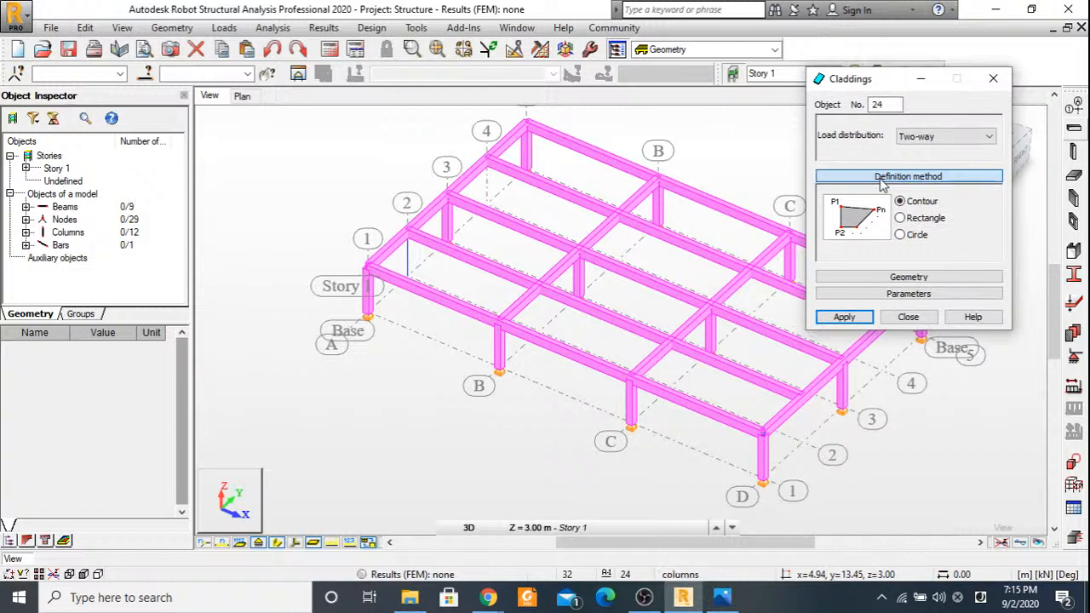
pyautogui.click(901, 219)
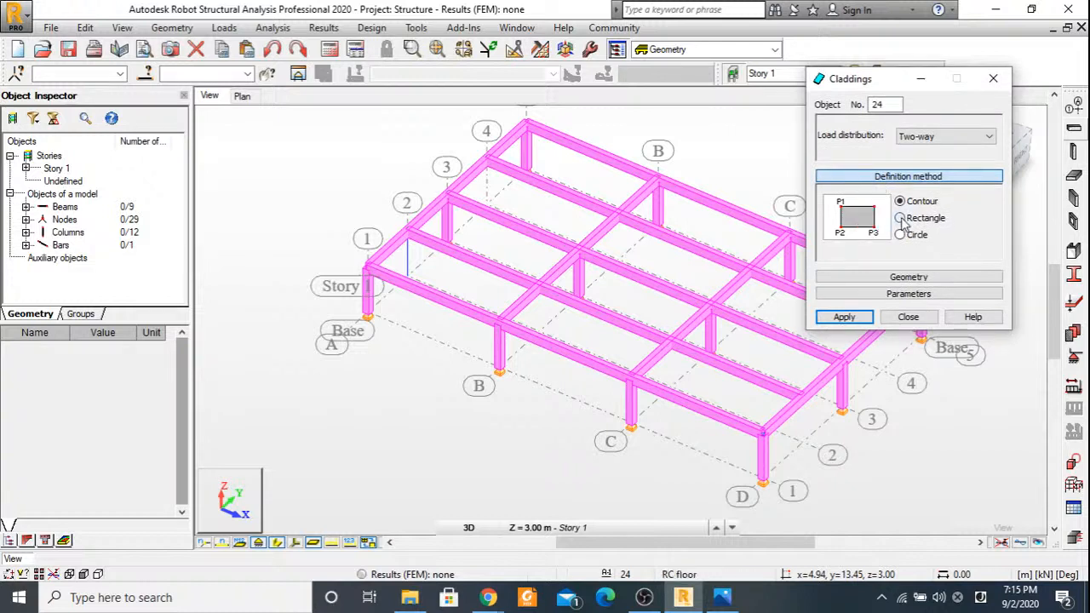
pyautogui.click(901, 218)
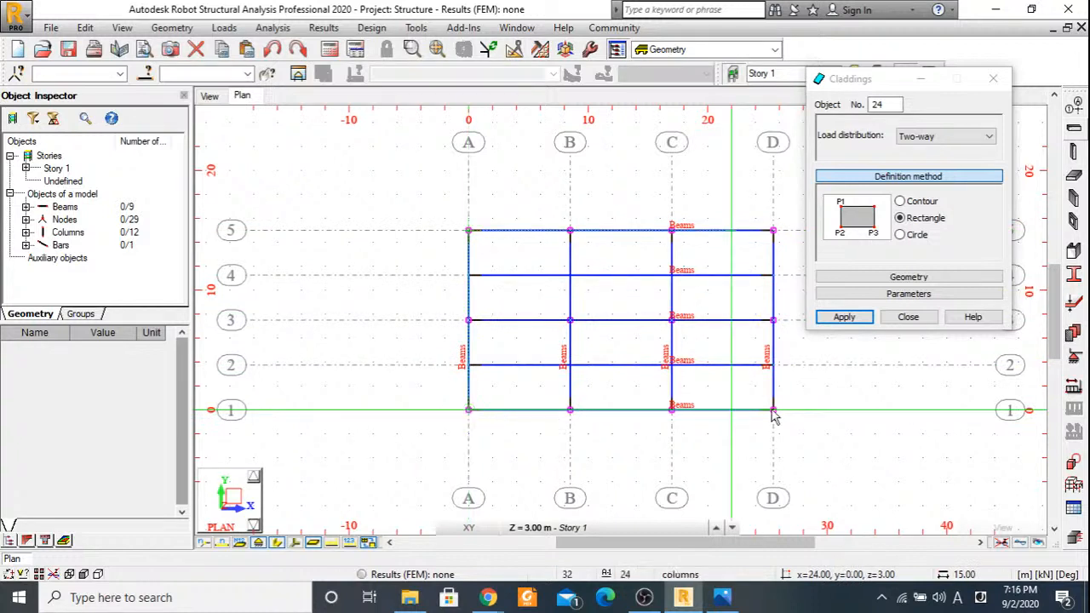
pyautogui.click(773, 230)
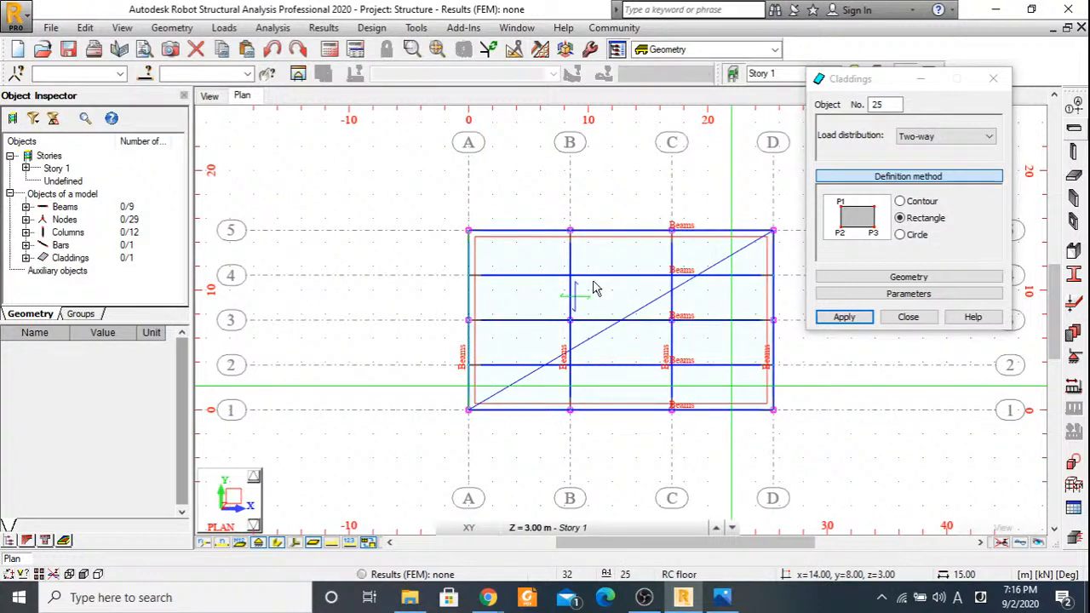
# Consult the Beam Design.JPG drawing in Photos for the slab span direction and discard the Two-way cladding.
pyautogui.click(942, 137)
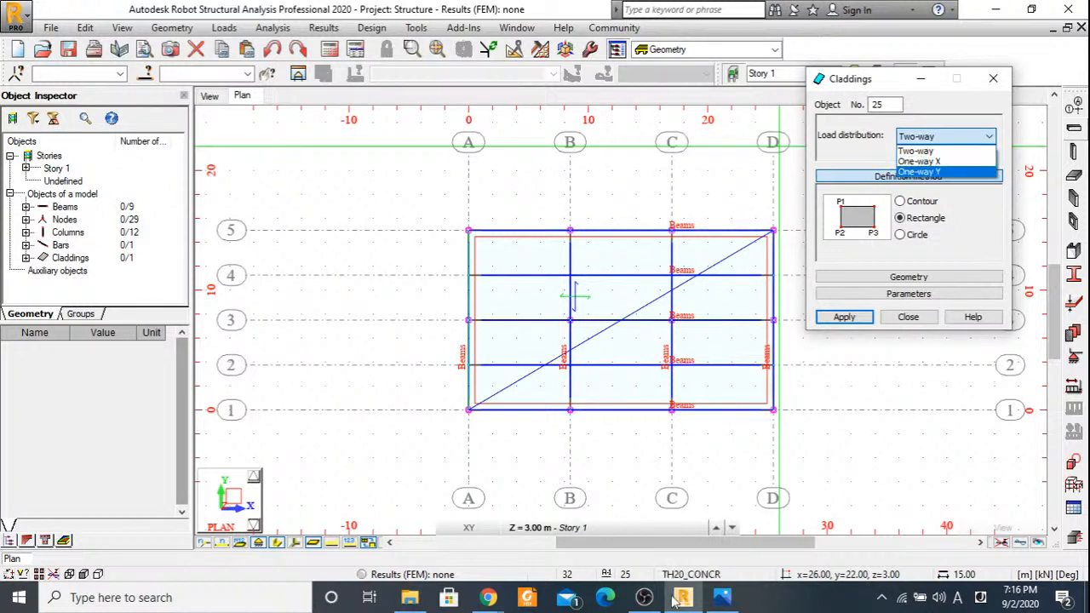
pyautogui.click(721, 600)
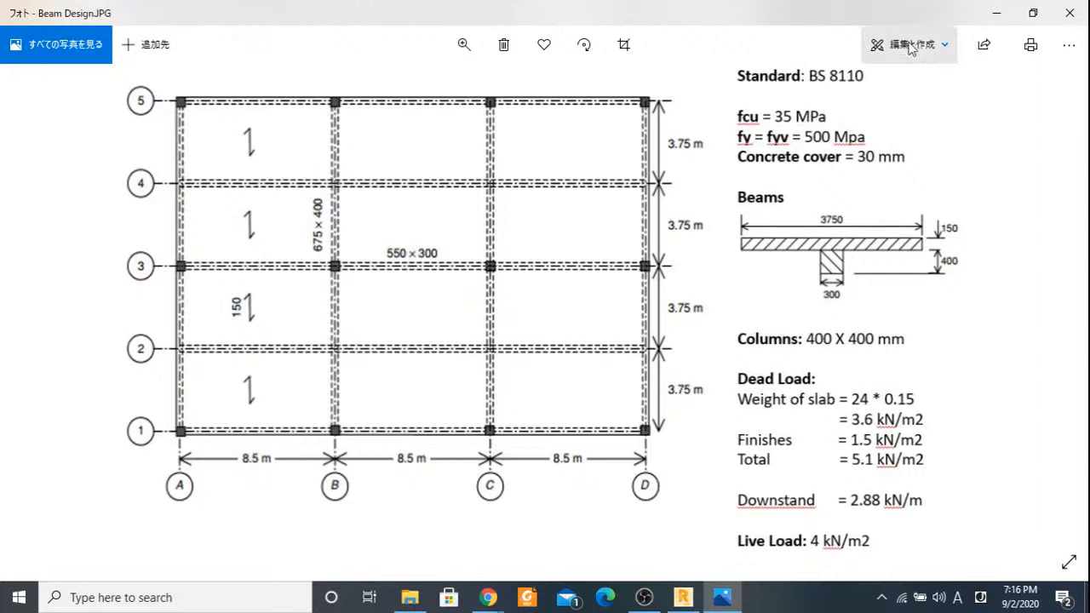
pyautogui.click(996, 13)
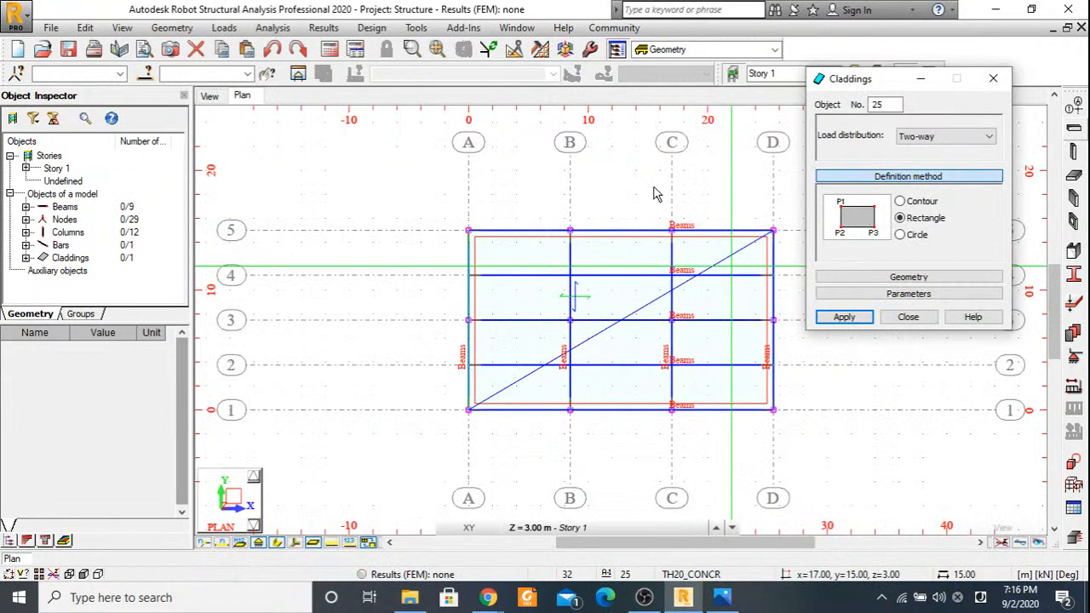
pyautogui.click(908, 317)
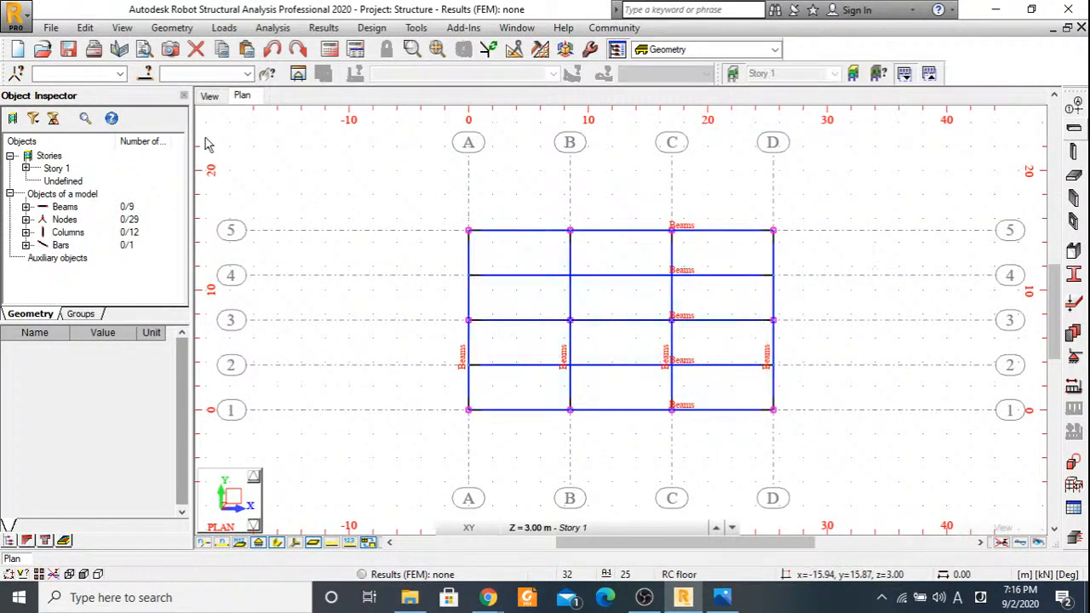
# Add a rectangular cladding with One-way X load distribution over the whole Story 1 floor, between axes A to D and 1 to 5.
pyautogui.click(172, 27)
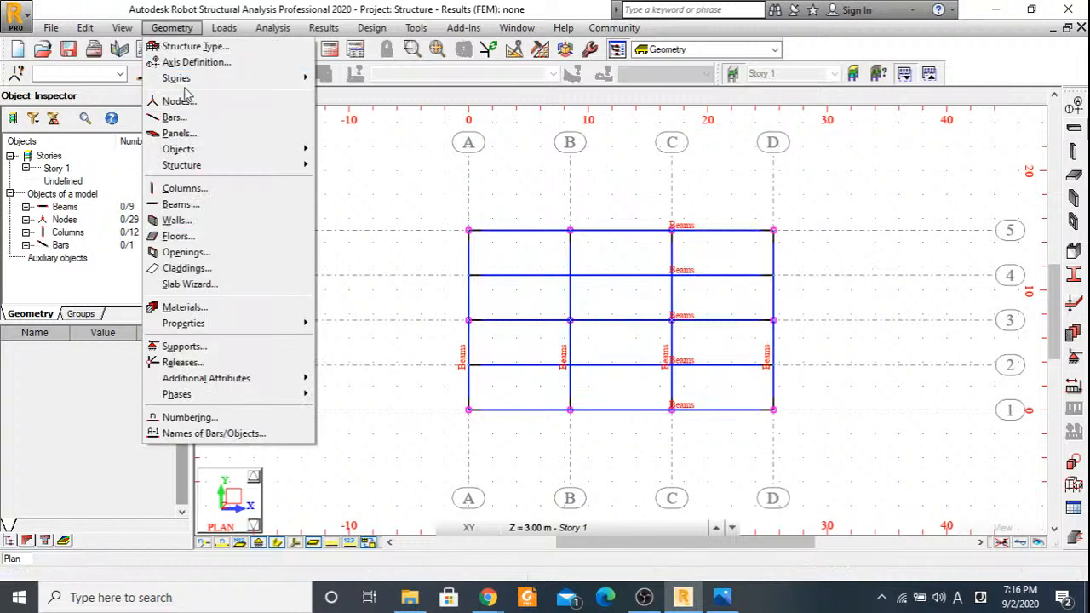
pyautogui.click(193, 268)
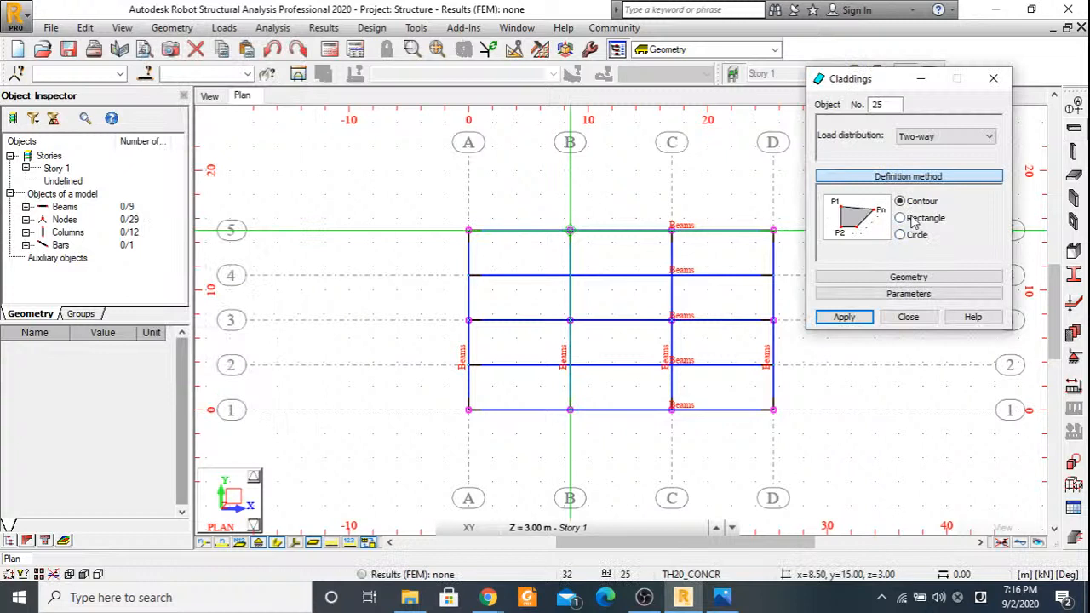
pyautogui.click(914, 219)
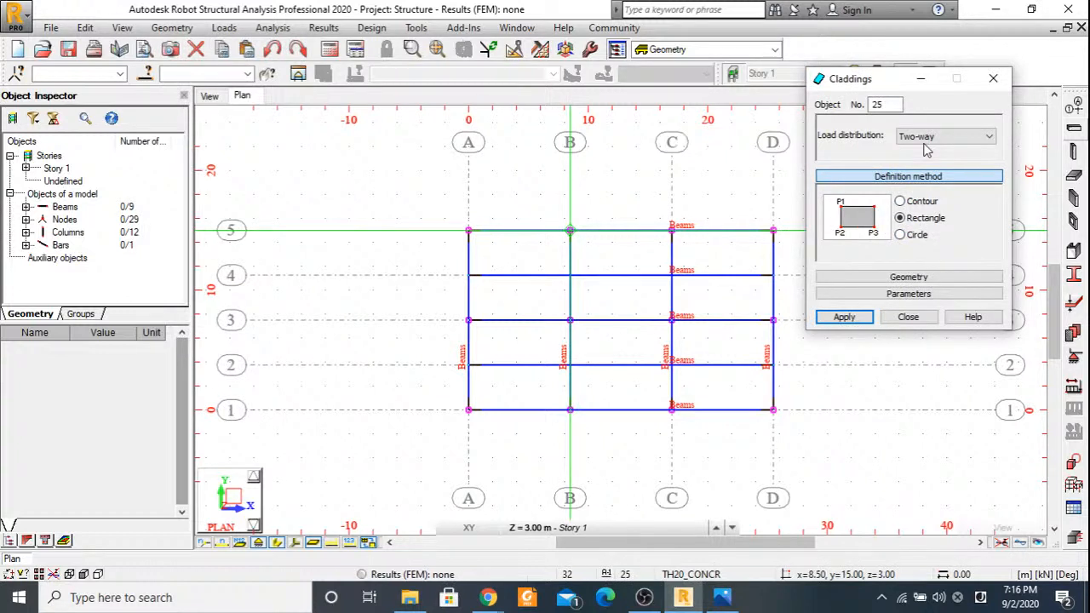
pyautogui.click(928, 143)
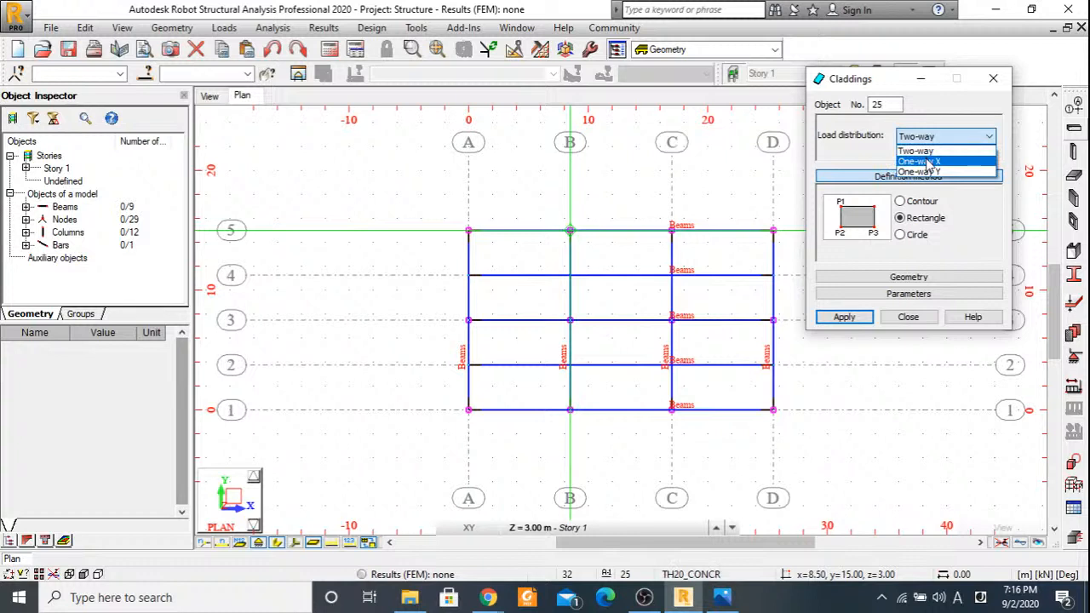
pyautogui.click(928, 172)
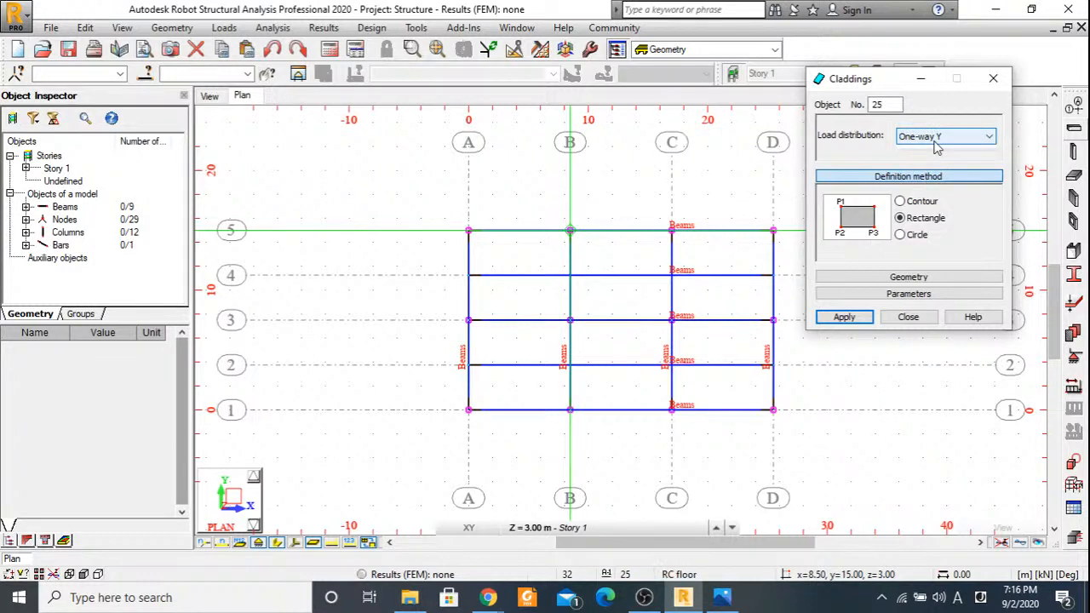
pyautogui.click(935, 147)
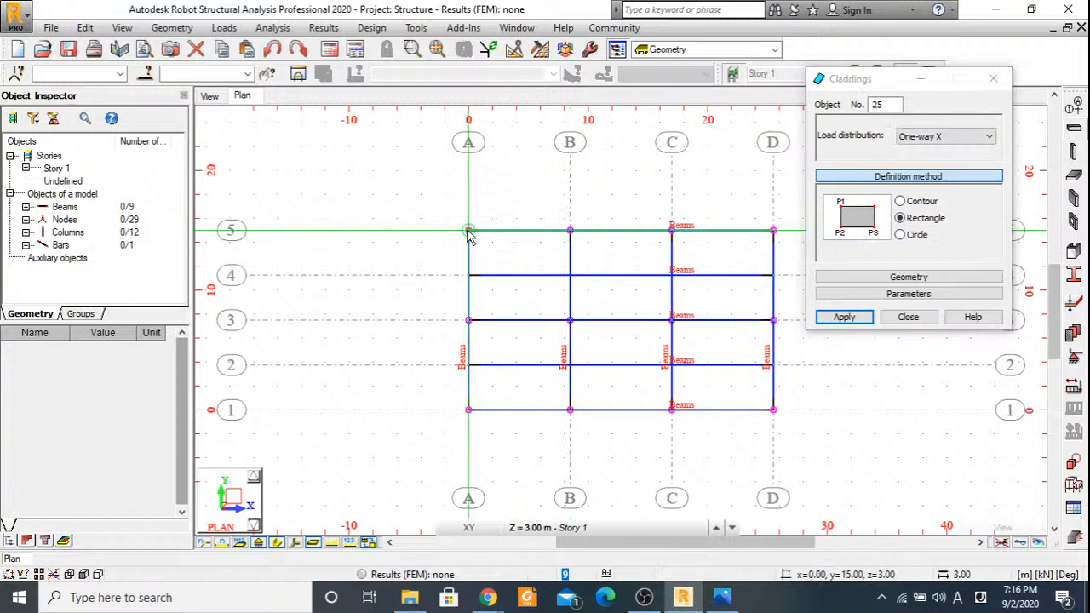
pyautogui.click(468, 231)
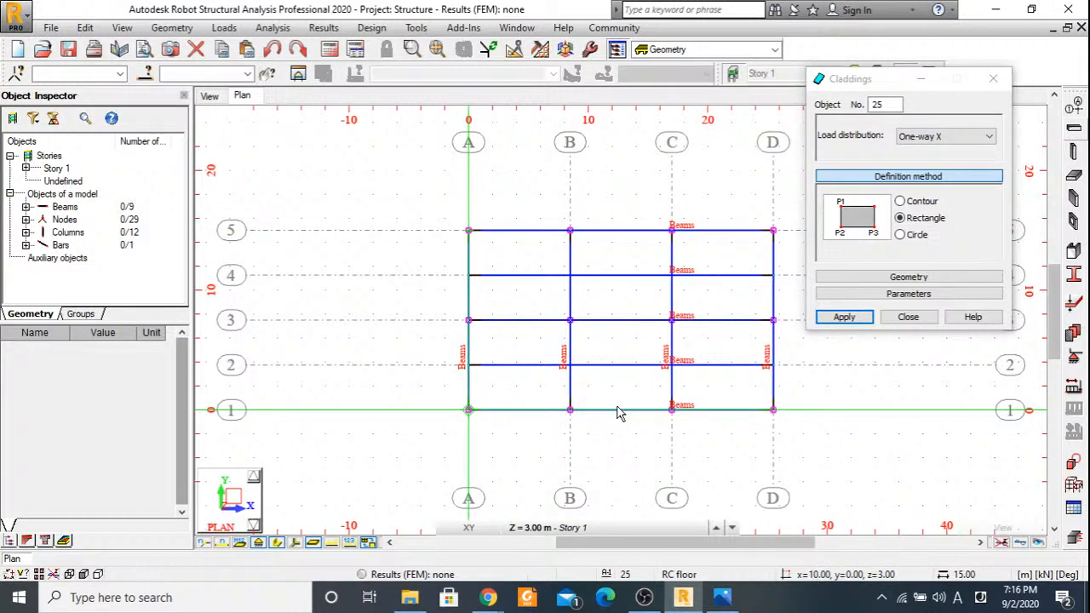
pyautogui.click(619, 413)
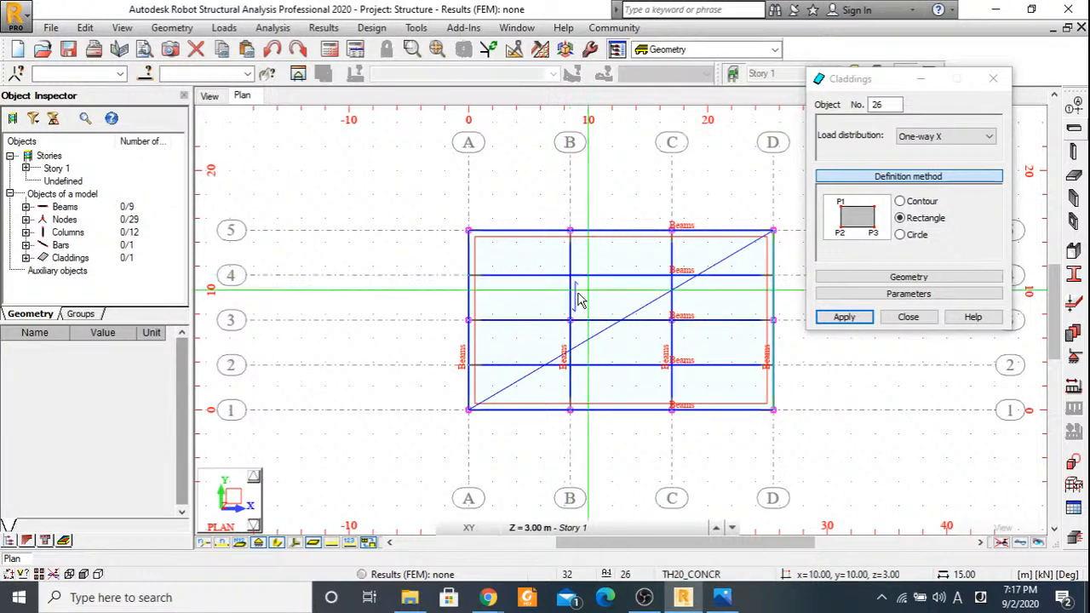
pyautogui.click(909, 316)
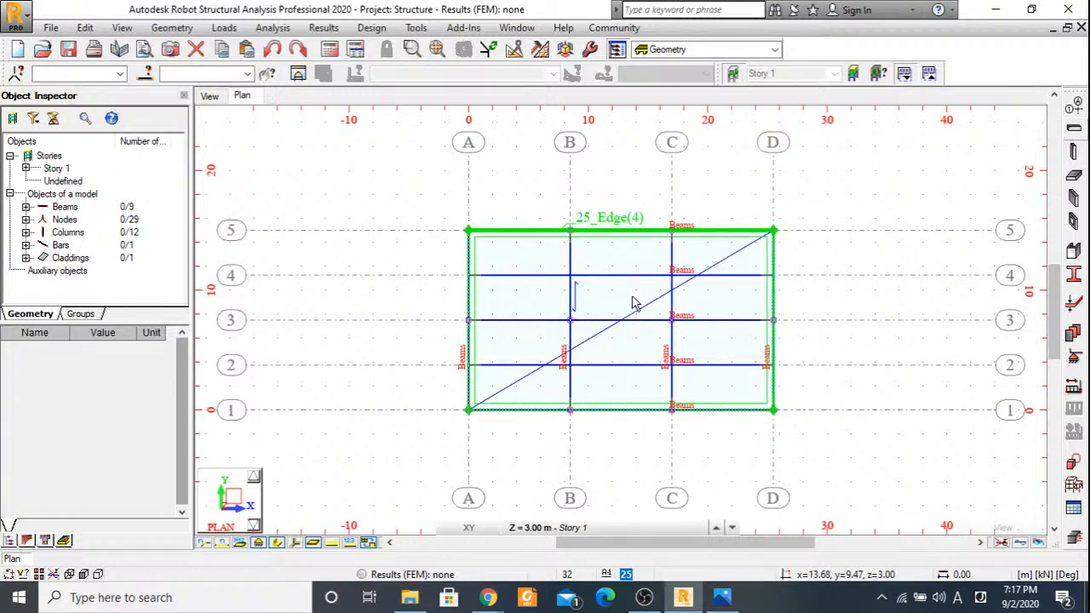
# Define a dead load case DL1 and a live load case LL1 for the structure.
pyautogui.click(211, 97)
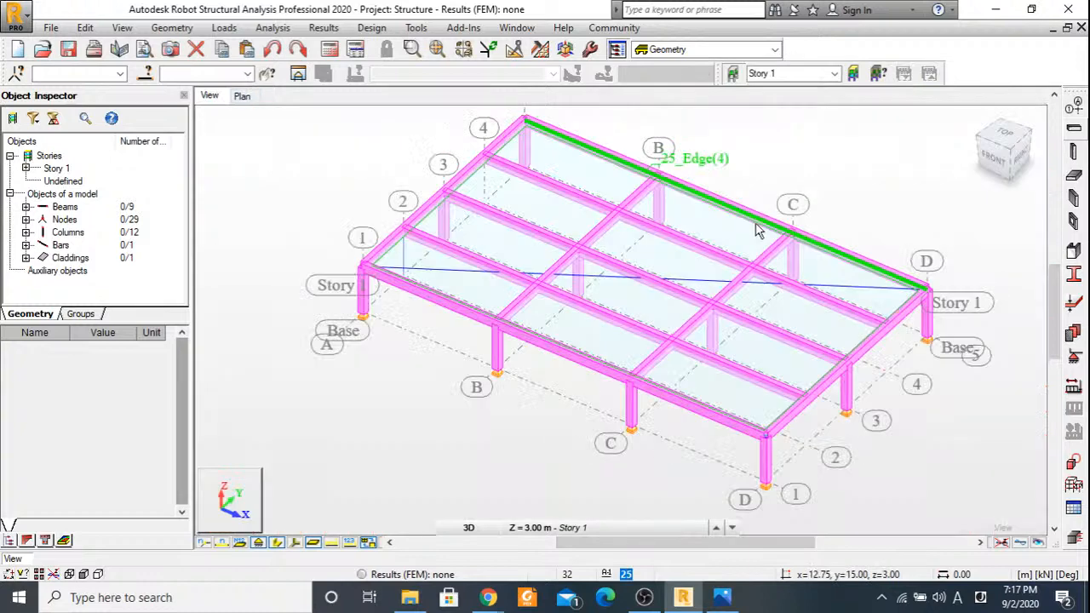
pyautogui.scroll(-1, 756, 225)
pyautogui.moveTo(756, 225); pyautogui.dragTo(689, 253, button='middle')
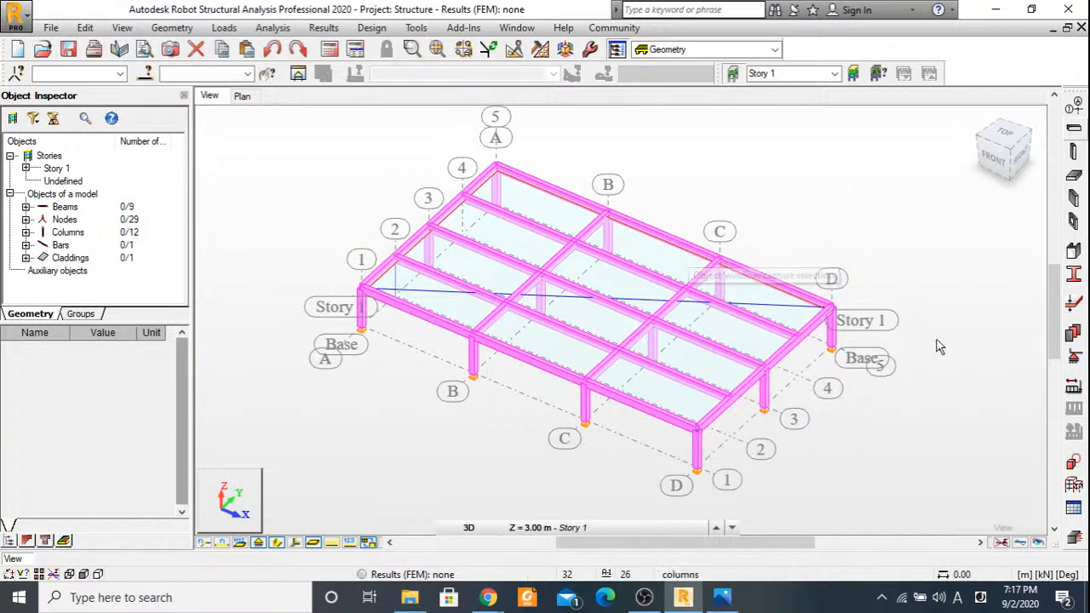
pyautogui.click(1073, 388)
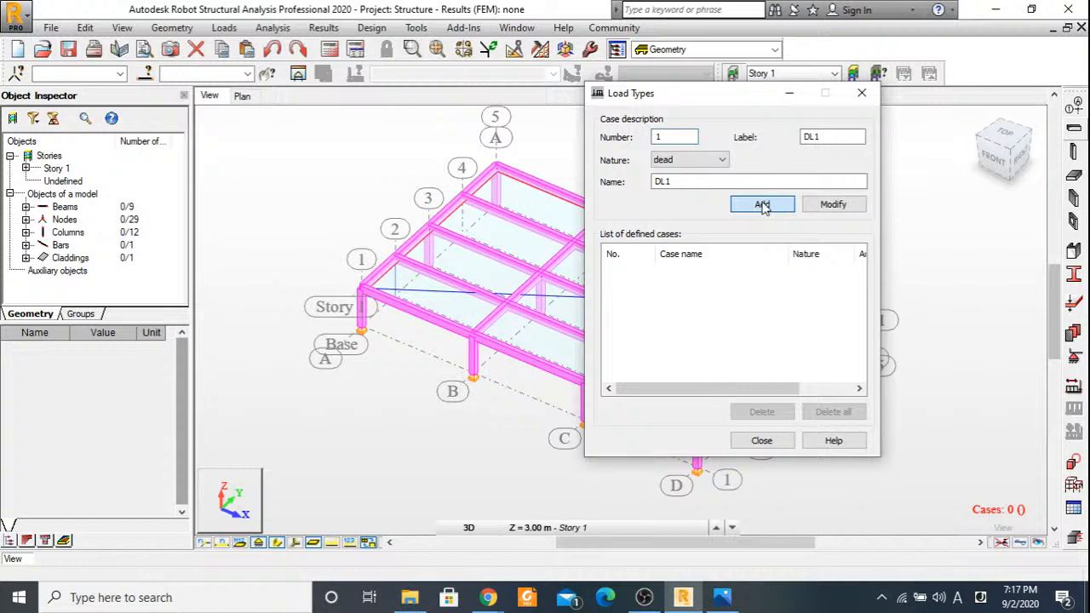
pyautogui.click(762, 205)
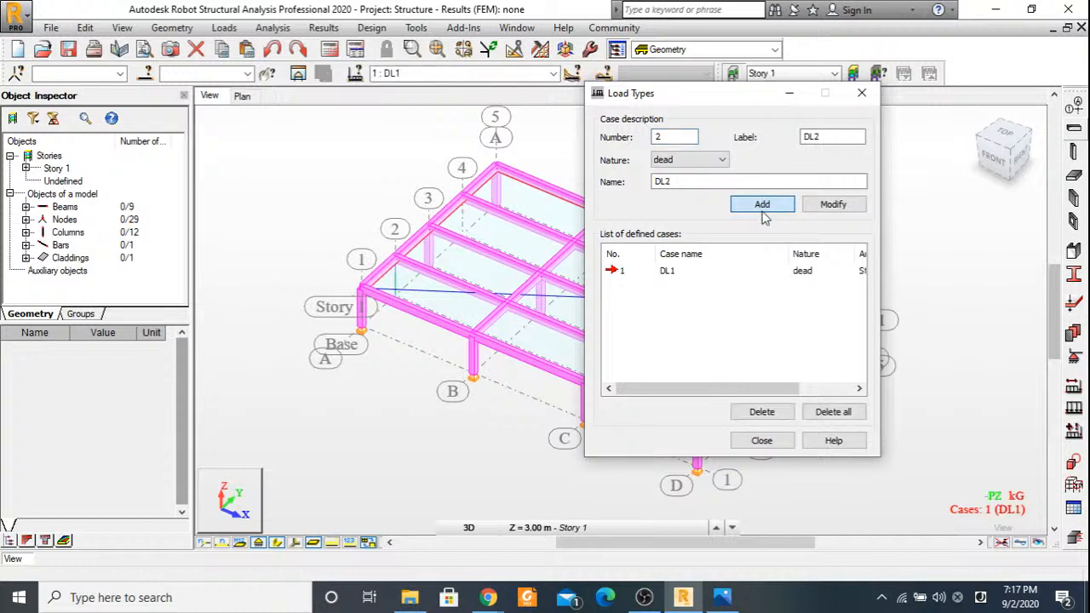
pyautogui.click(713, 164)
pyautogui.click(713, 183)
pyautogui.click(758, 200)
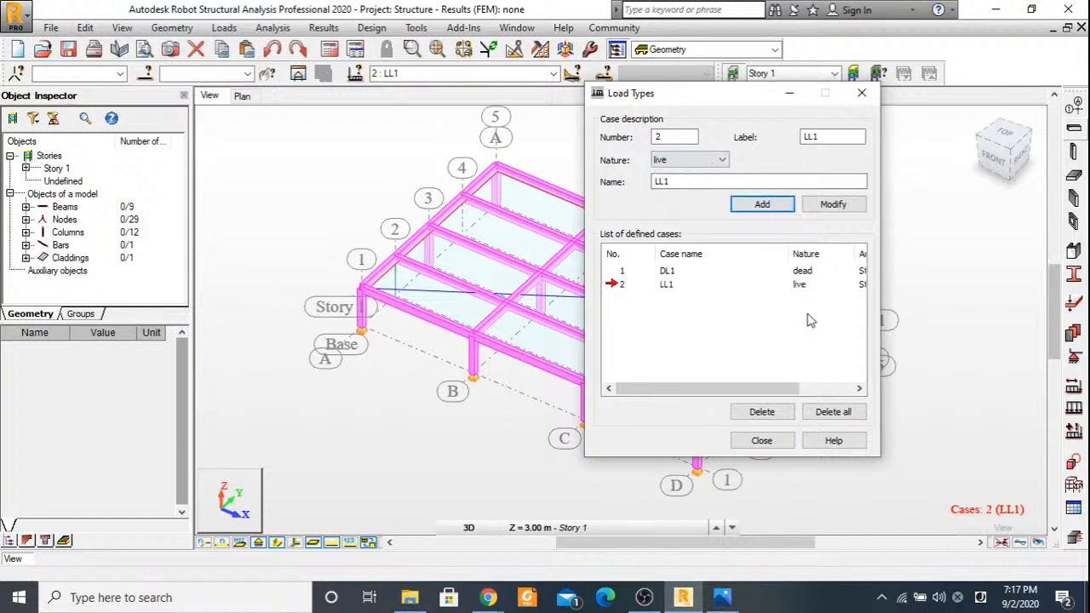
pyautogui.click(761, 441)
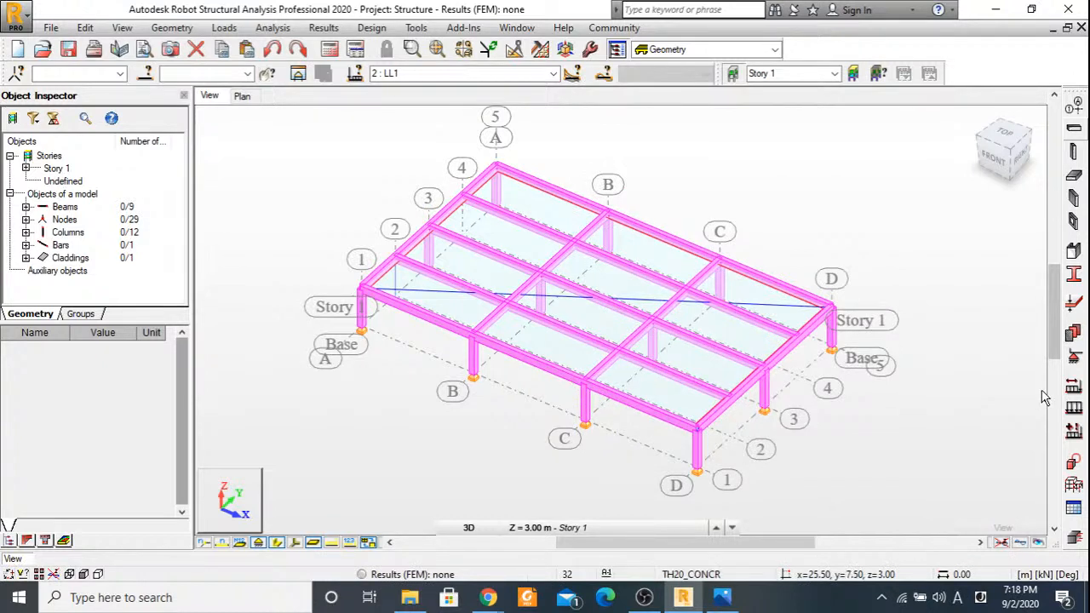
# Make DL1 the active case, start defining its surface loads and consult the Beam Design.JPG drawing in Photos for the dead load.
pyautogui.click(400, 73)
pyautogui.click(396, 89)
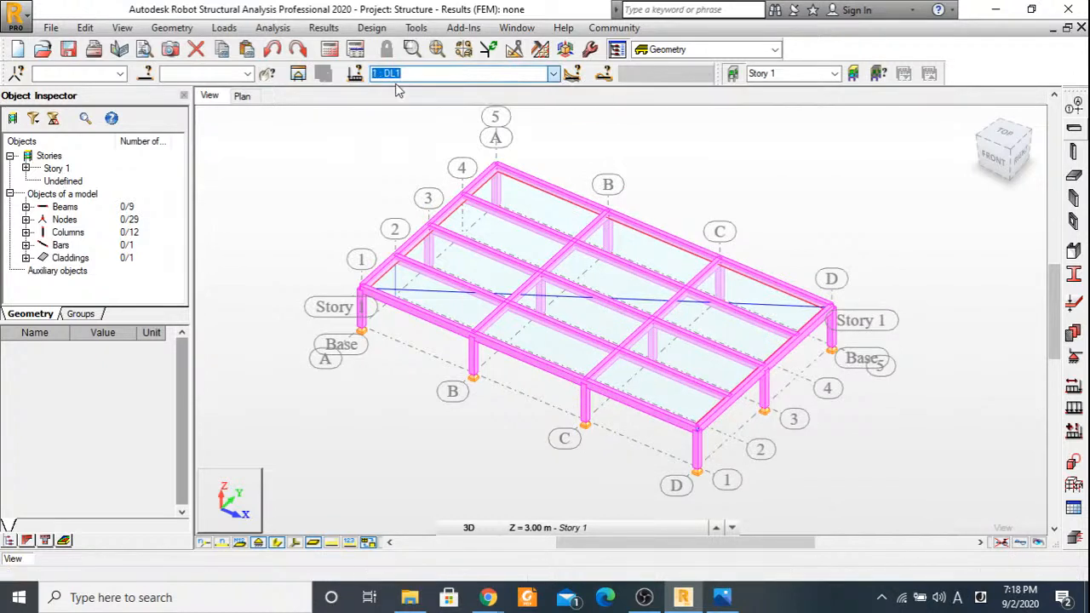
pyautogui.click(1073, 406)
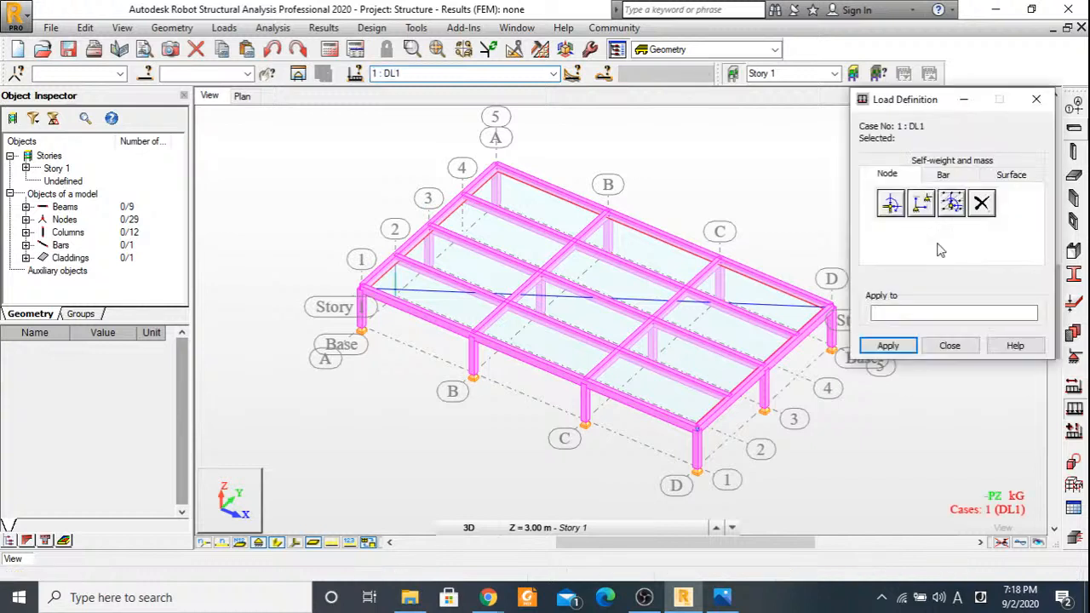
pyautogui.click(1010, 175)
pyautogui.click(722, 599)
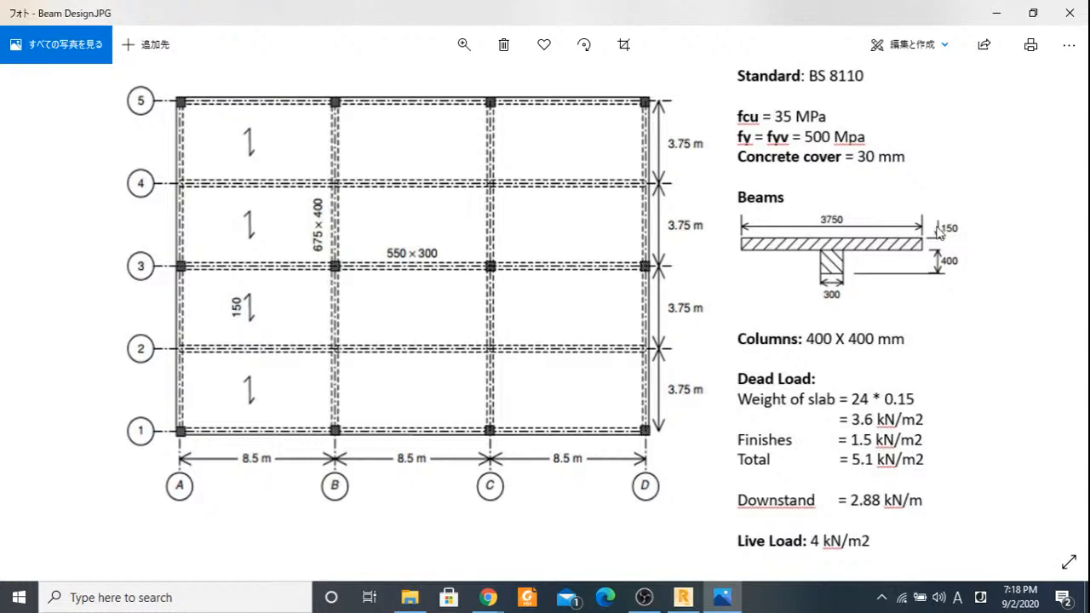
pyautogui.click(992, 16)
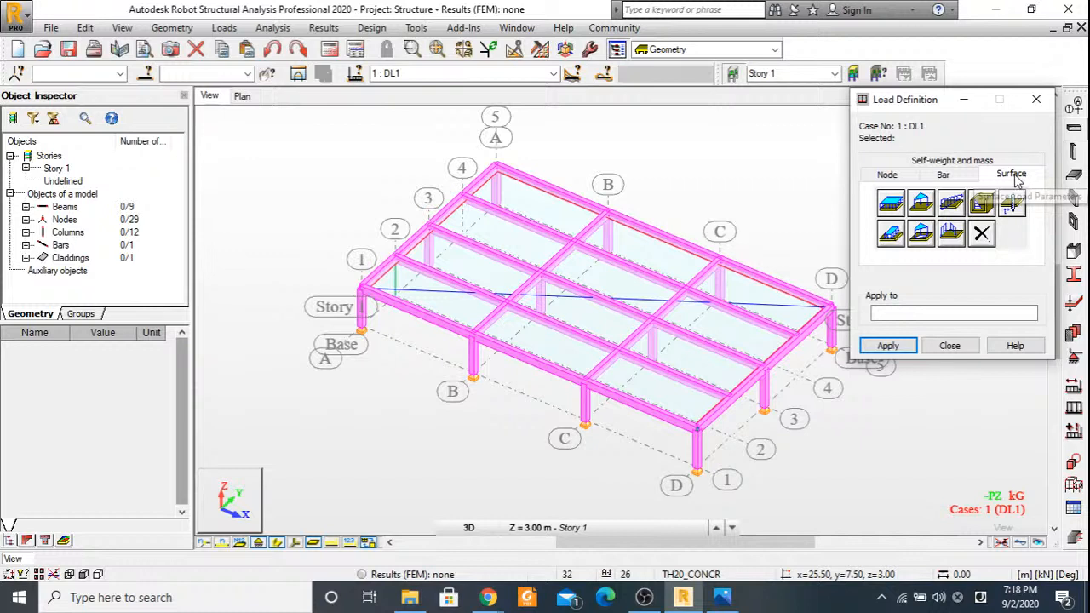
# Apply a uniform planar load of -5.1 kPa in global Z to the Story 1 floor cladding.
pyautogui.click(891, 204)
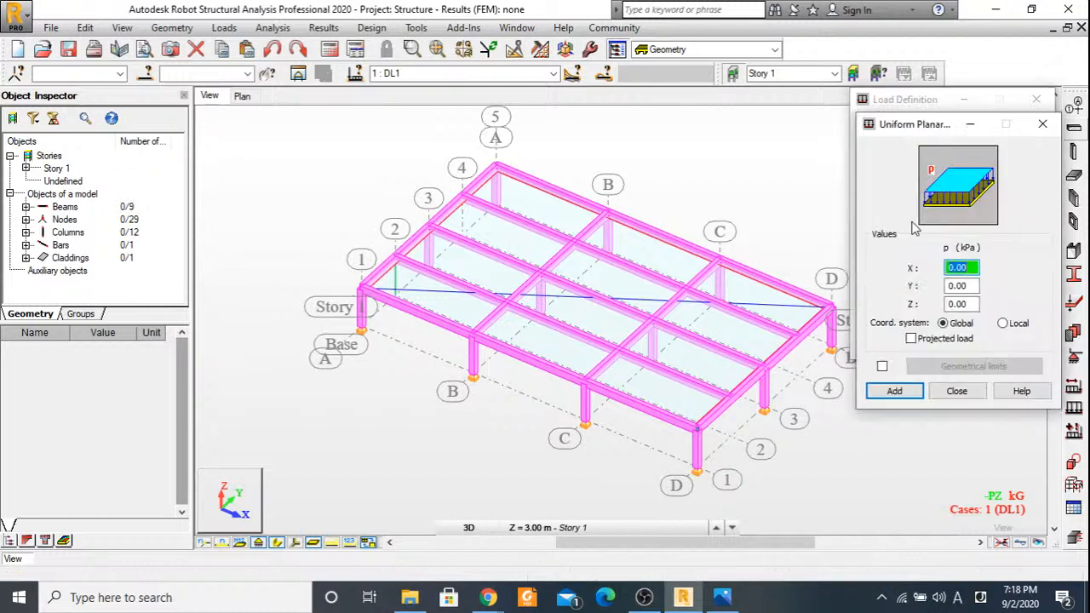
pyautogui.click(948, 304)
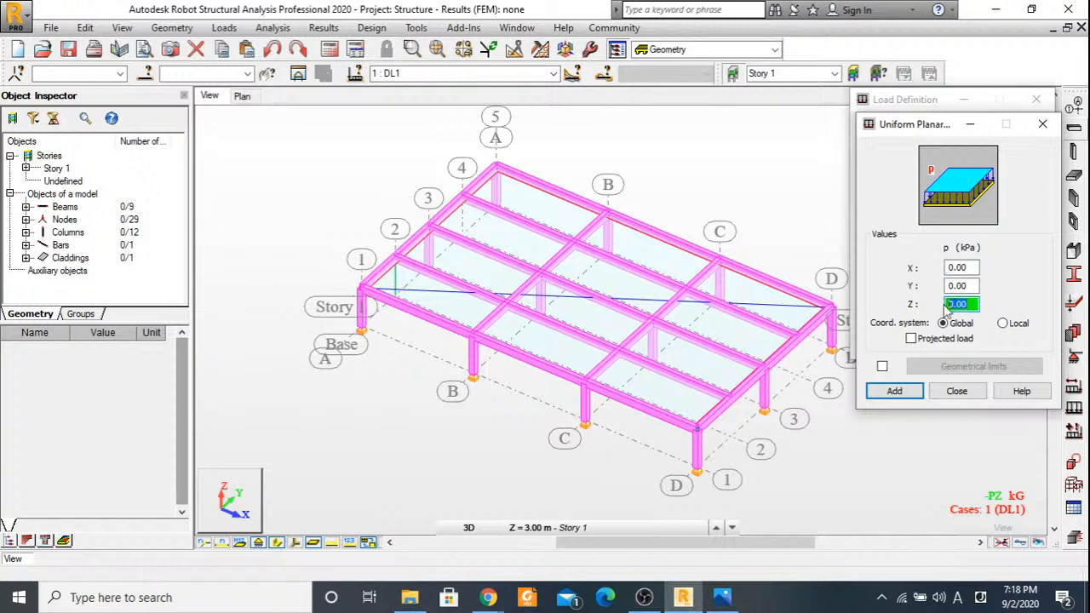
pyautogui.write('-5.1')
pyautogui.click(895, 391)
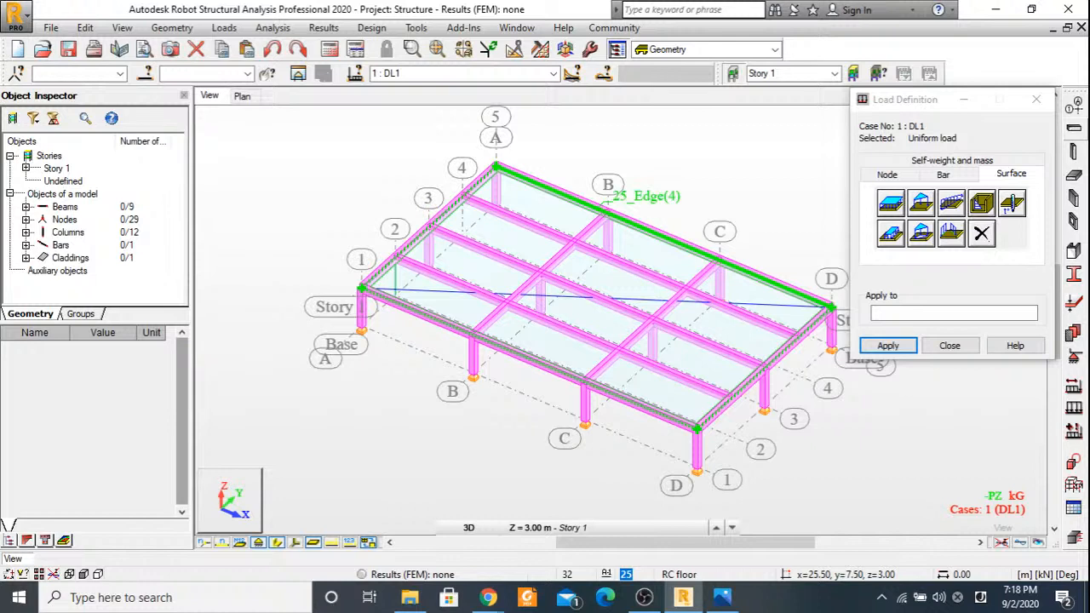
pyautogui.click(606, 201)
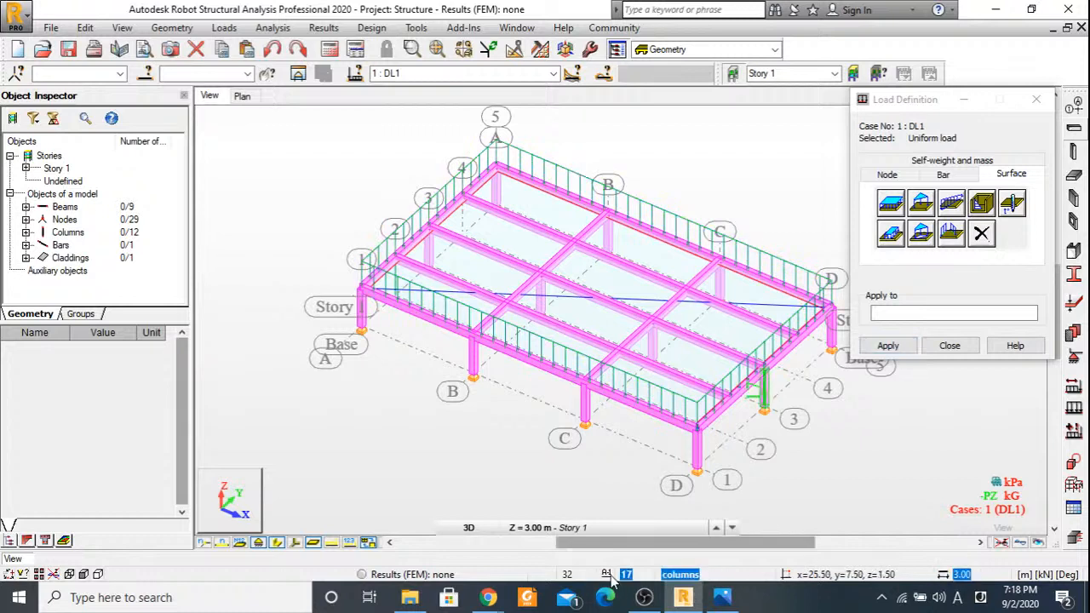
# Hide the section shapes, finish the load definition and inspect the frame with the load symbols switched off and on.
pyautogui.moveTo(644, 596)
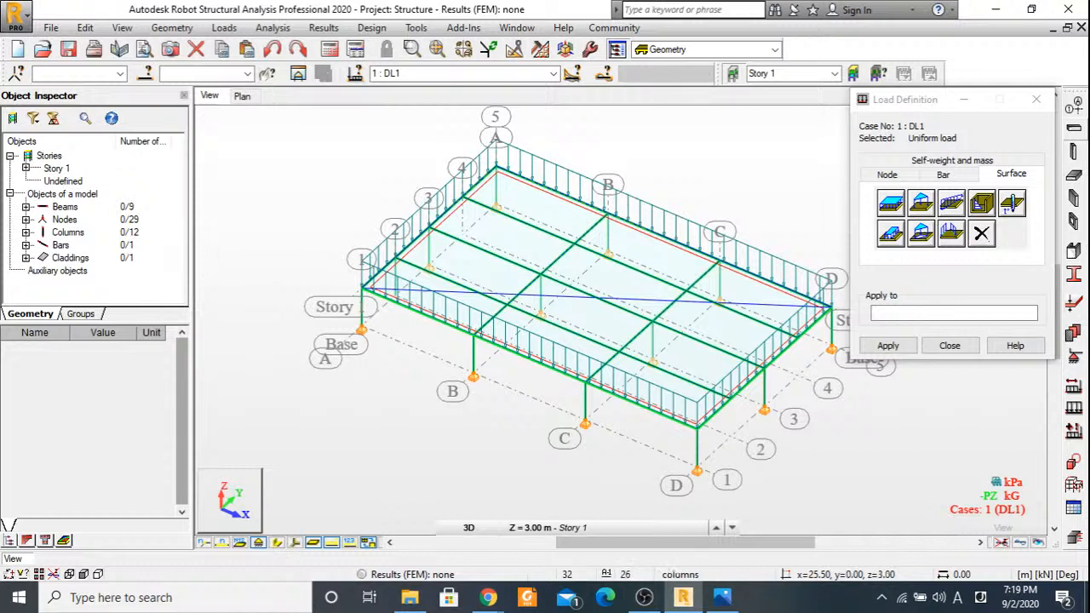
pyautogui.click(898, 199)
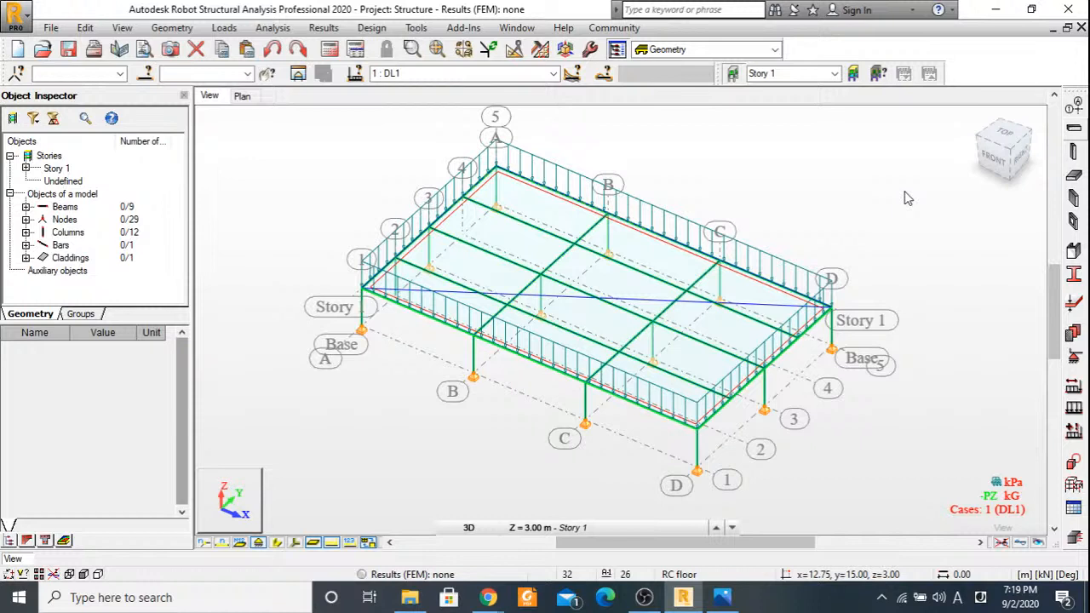
pyautogui.click(332, 545)
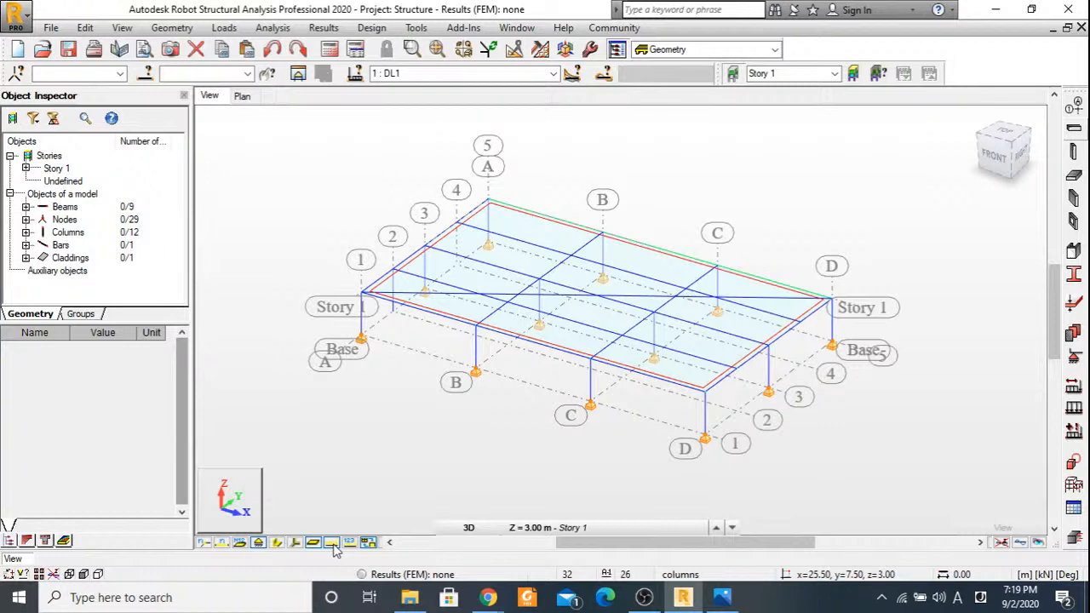
pyautogui.click(331, 542)
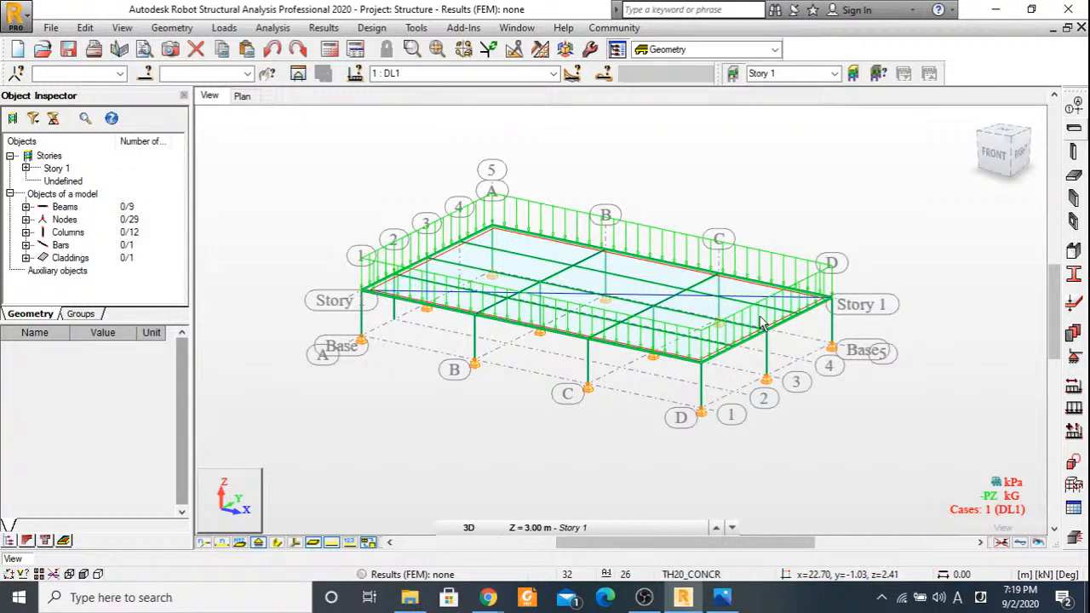
# Hide the load symbols, select all columns in the front view and copy their bar list, 10to18 20to23, from the bar section definition.
pyautogui.click(1003, 162)
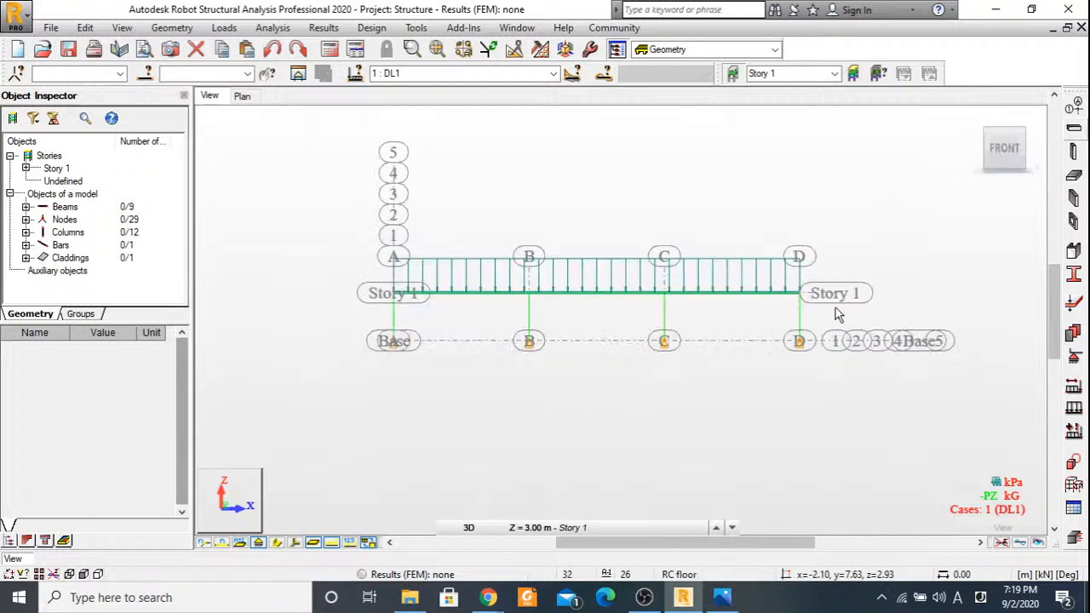
pyautogui.moveTo(835, 313); pyautogui.dragTo(368, 326)
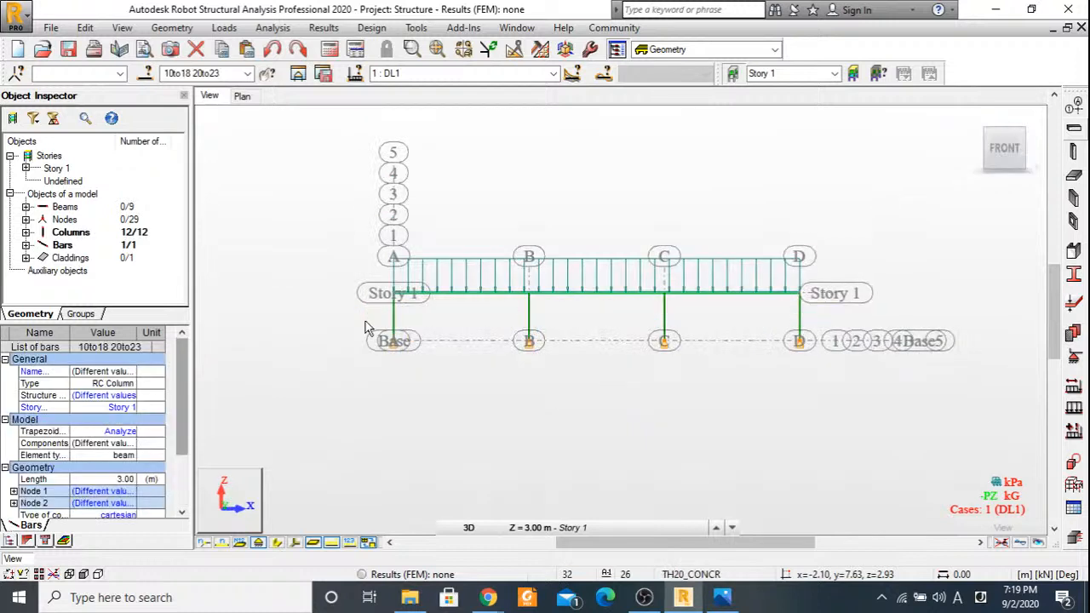
pyautogui.click(474, 407)
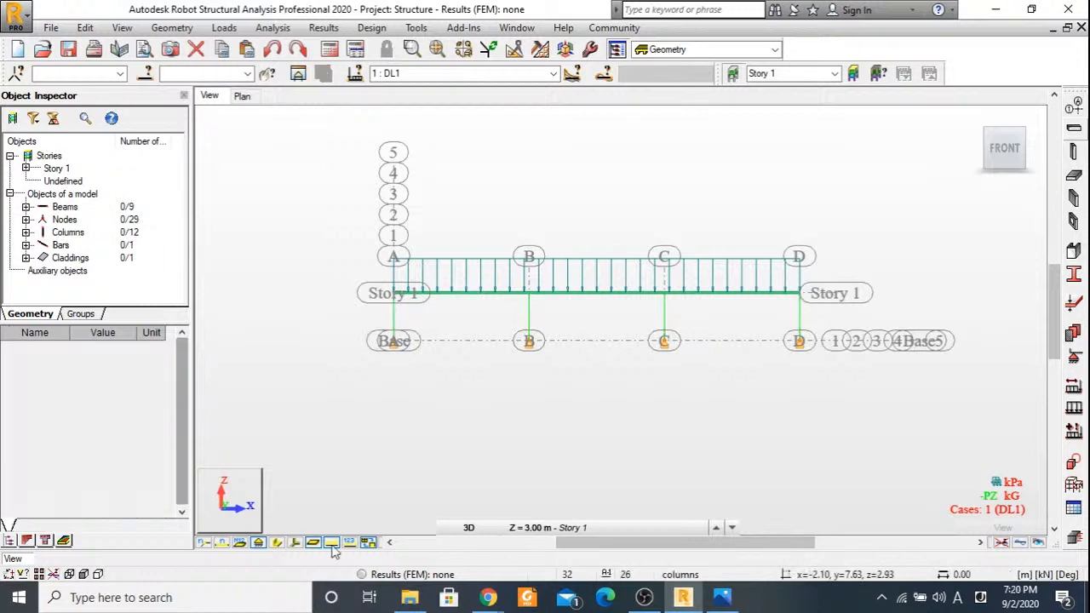
pyautogui.click(331, 542)
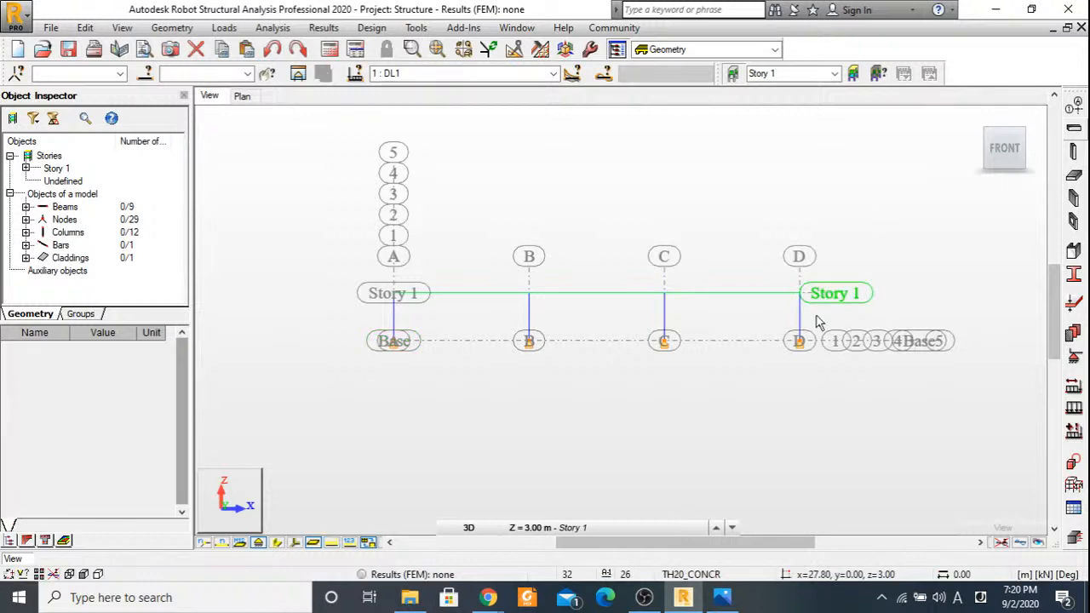
pyautogui.moveTo(815, 322); pyautogui.dragTo(382, 324)
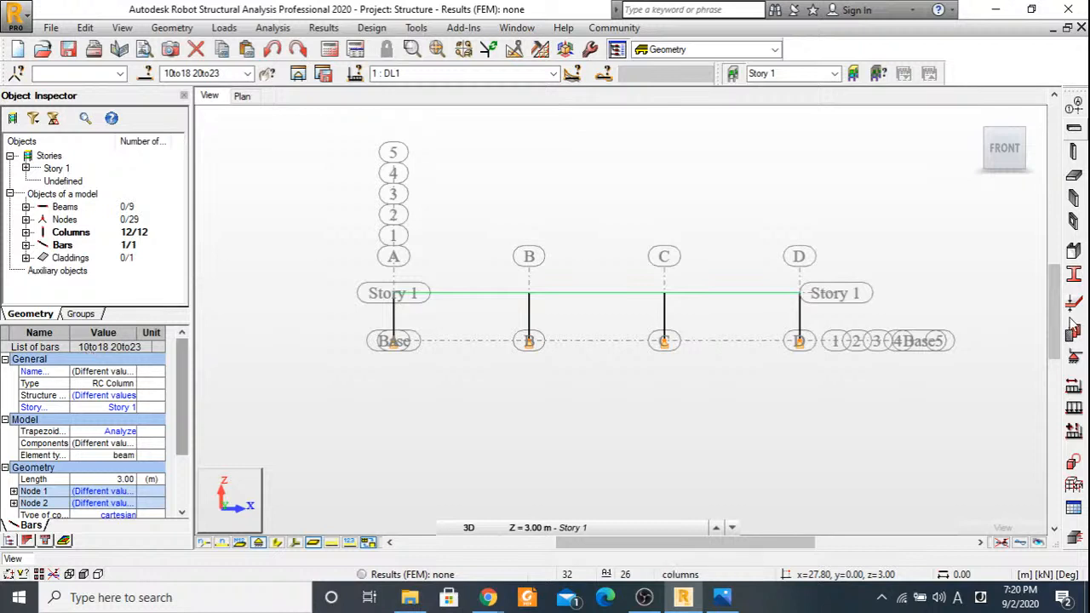
pyautogui.click(1073, 277)
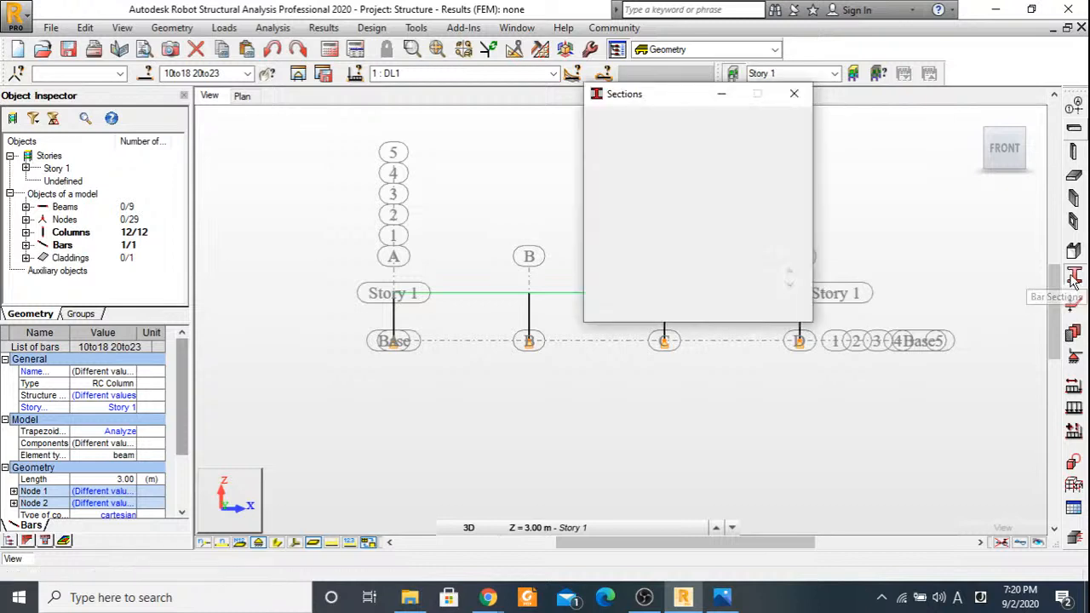
pyautogui.moveTo(664, 271); pyautogui.dragTo(607, 273)
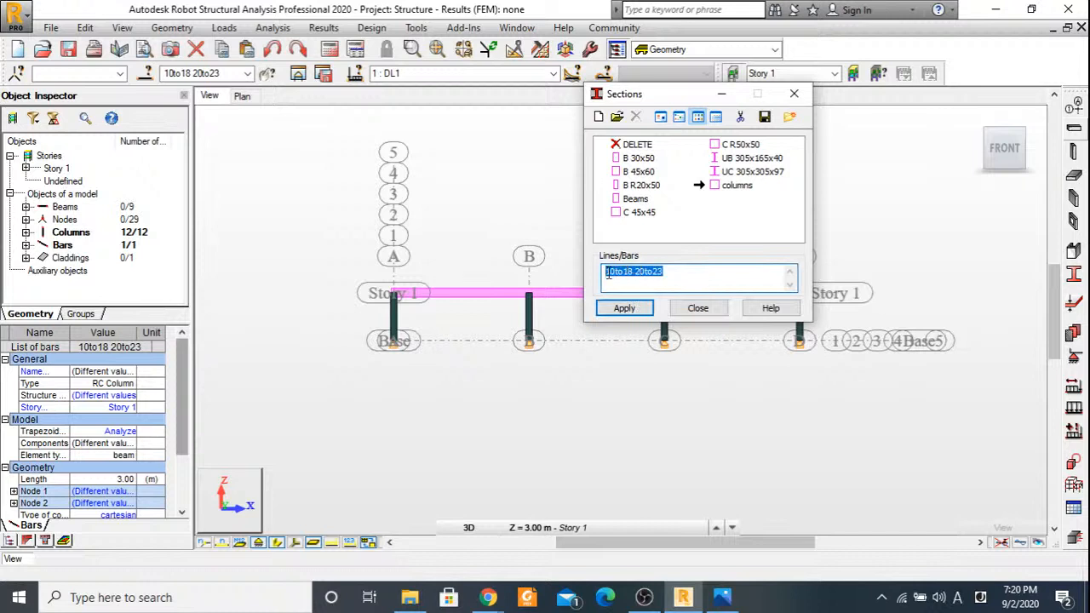
pyautogui.click(624, 307)
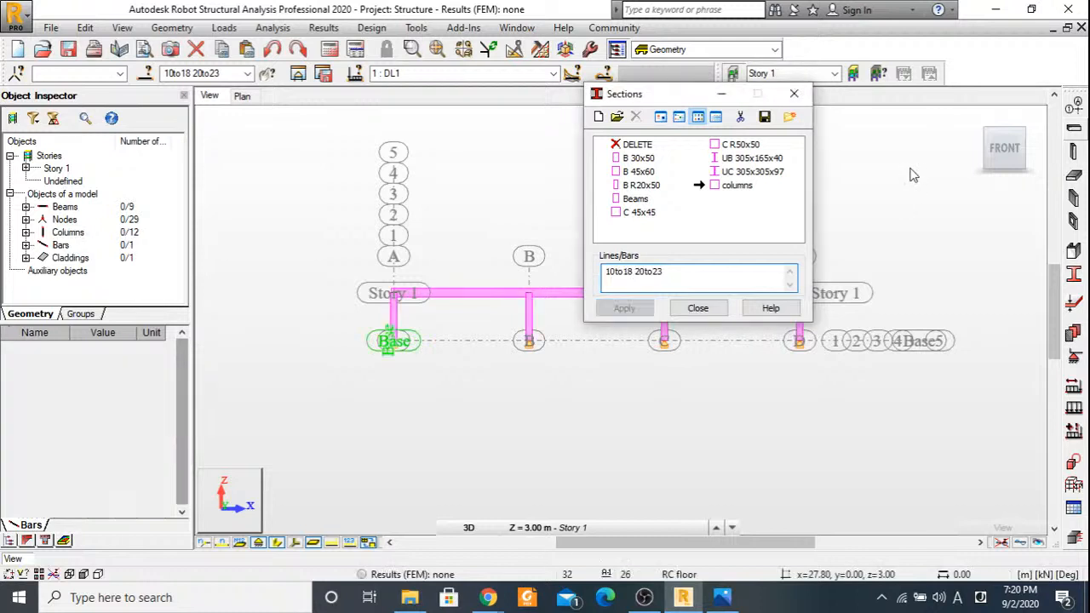
pyautogui.click(698, 307)
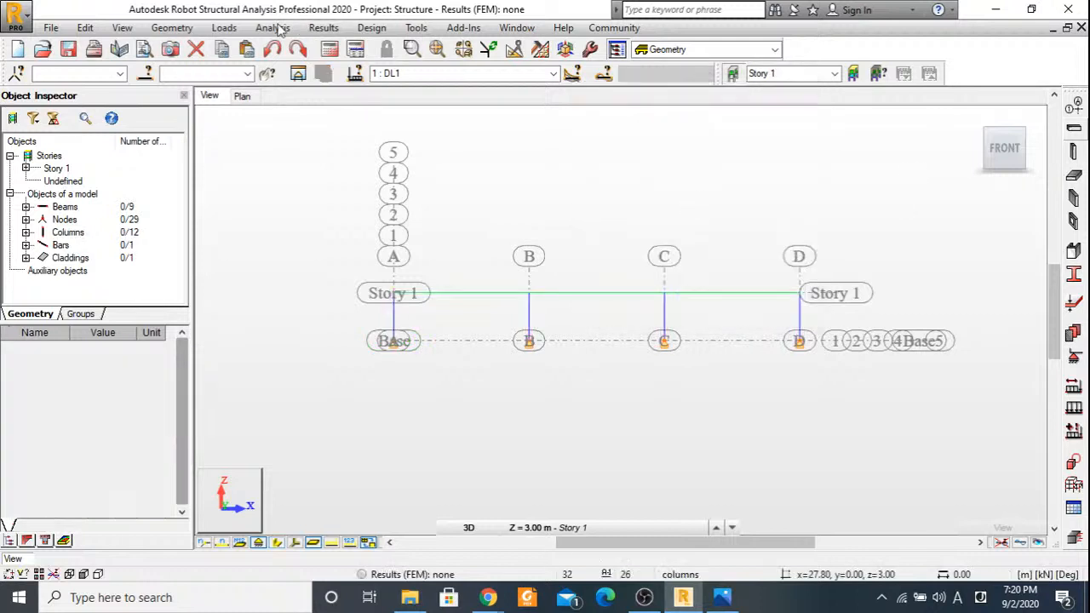
# Open the load table and set the scope of the DL1 self-weight to part of the structure.
pyautogui.click(228, 28)
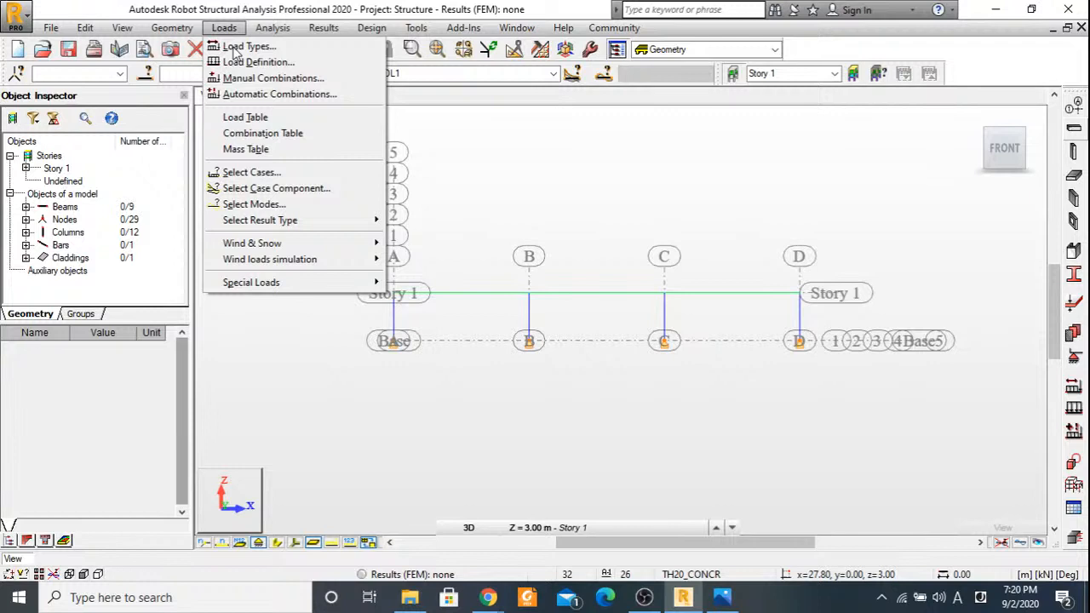
pyautogui.click(239, 47)
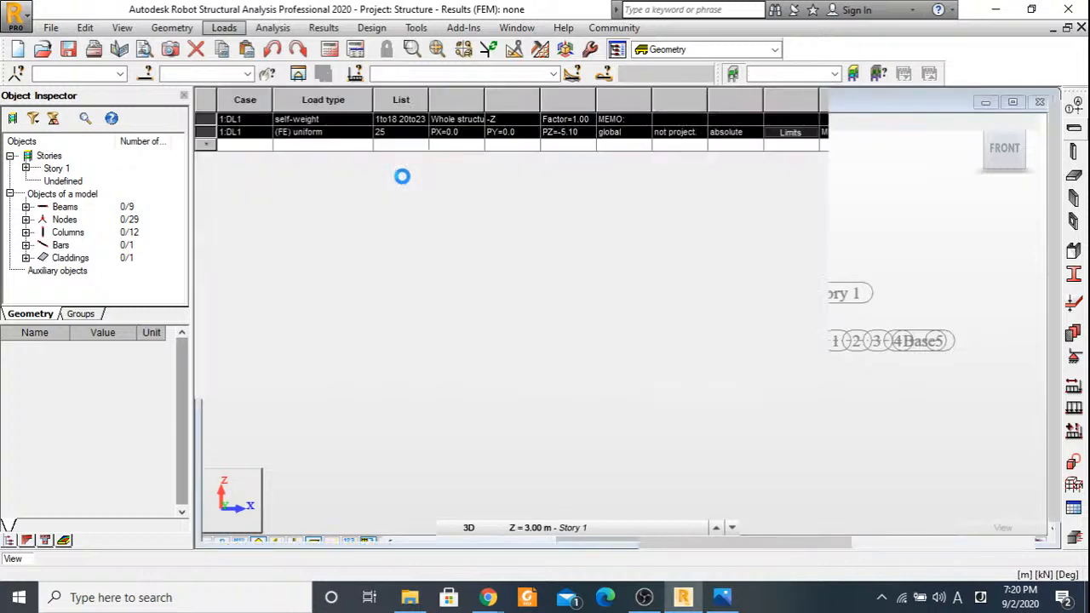
pyautogui.click(317, 121)
pyautogui.click(317, 121)
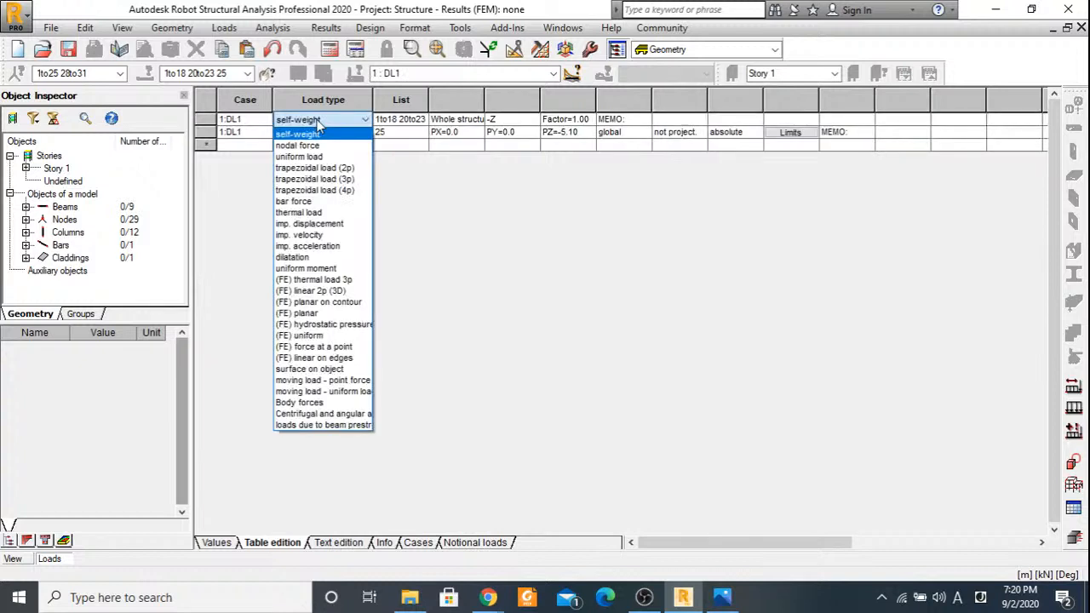
pyautogui.click(316, 122)
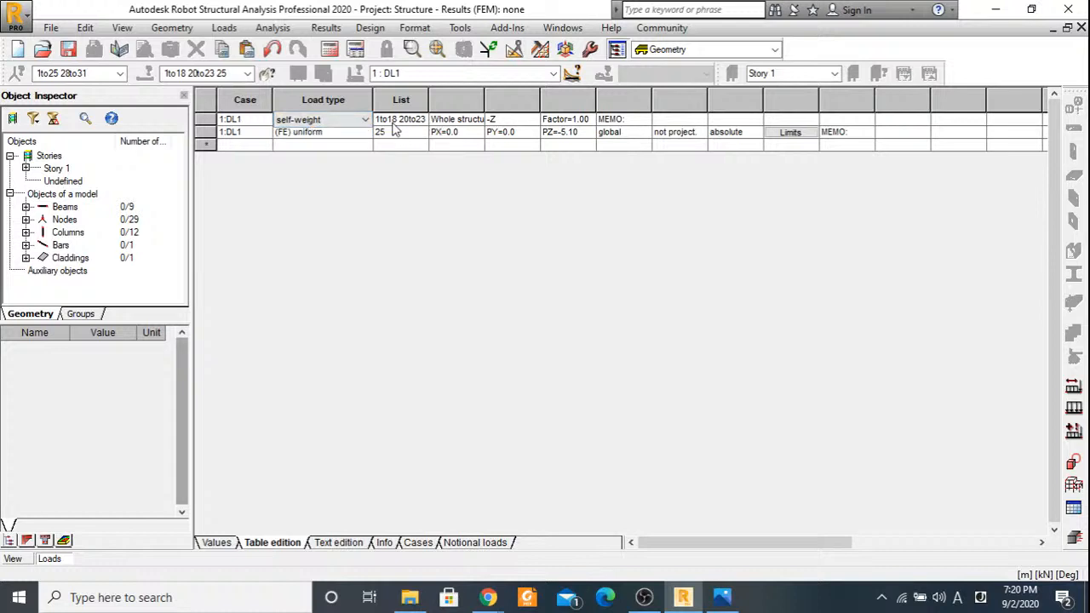
pyautogui.click(458, 119)
pyautogui.click(452, 146)
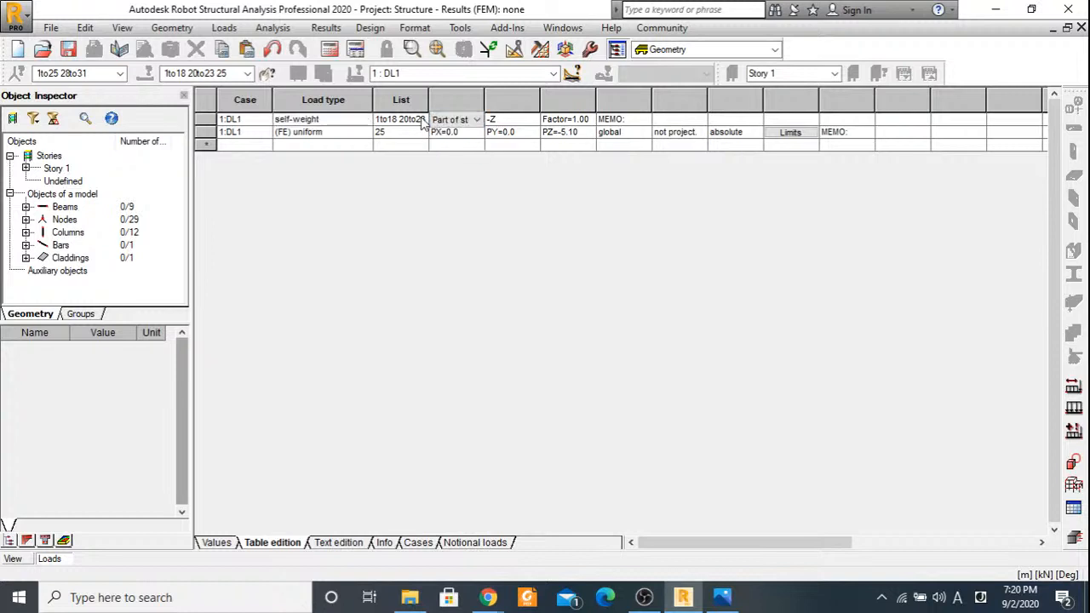
# Restrict the DL1 self-weight to the column bars 10to18 20to23 and close the load table.
pyautogui.click(421, 119)
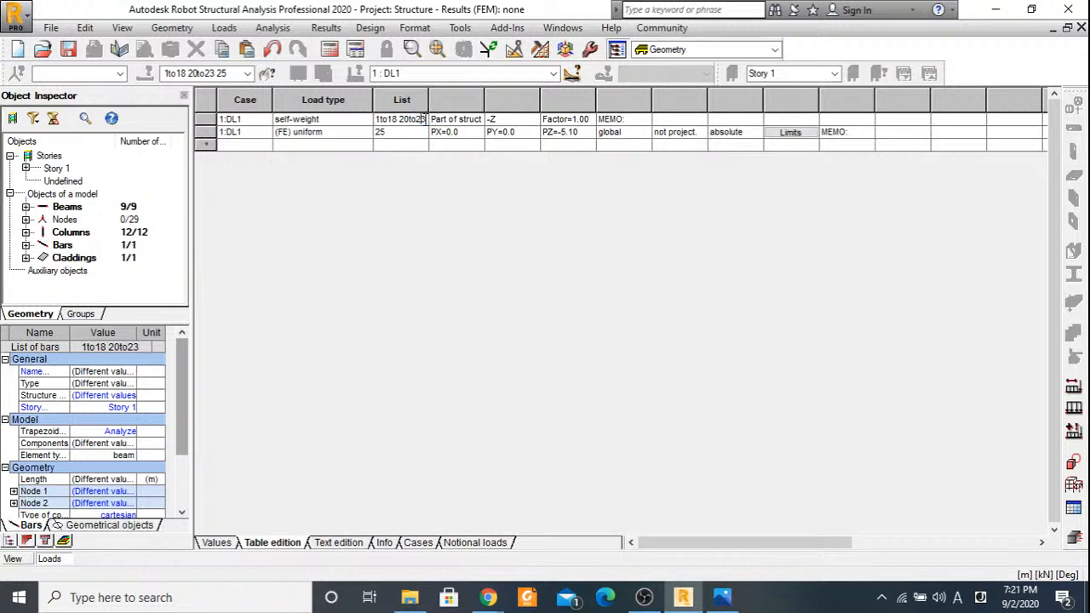
pyautogui.moveTo(423, 119); pyautogui.dragTo(379, 129)
pyautogui.click(405, 161)
pyautogui.press('Tab')
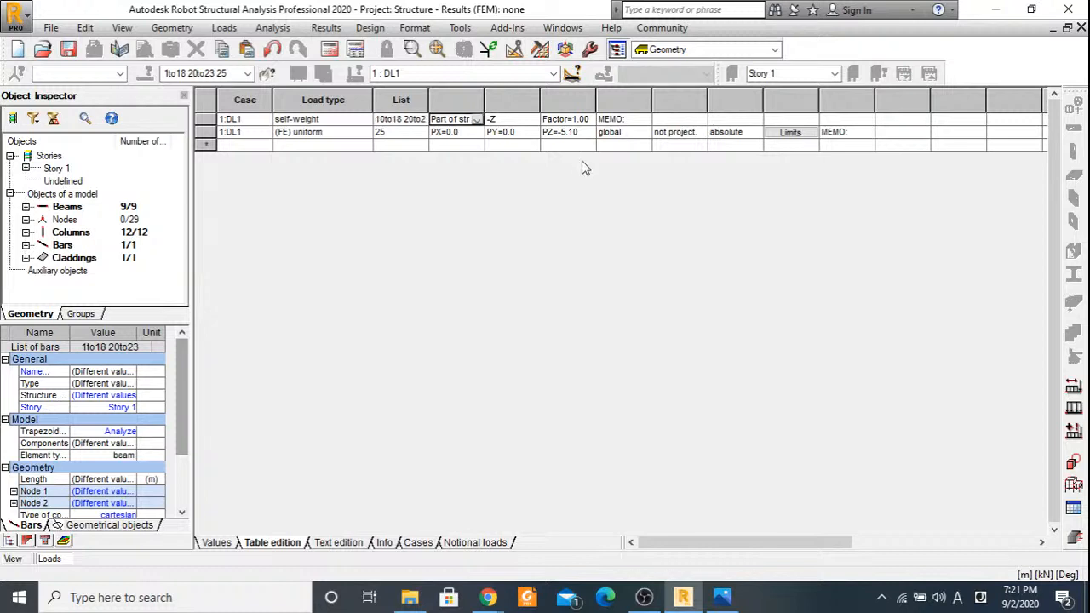
pyautogui.click(1080, 28)
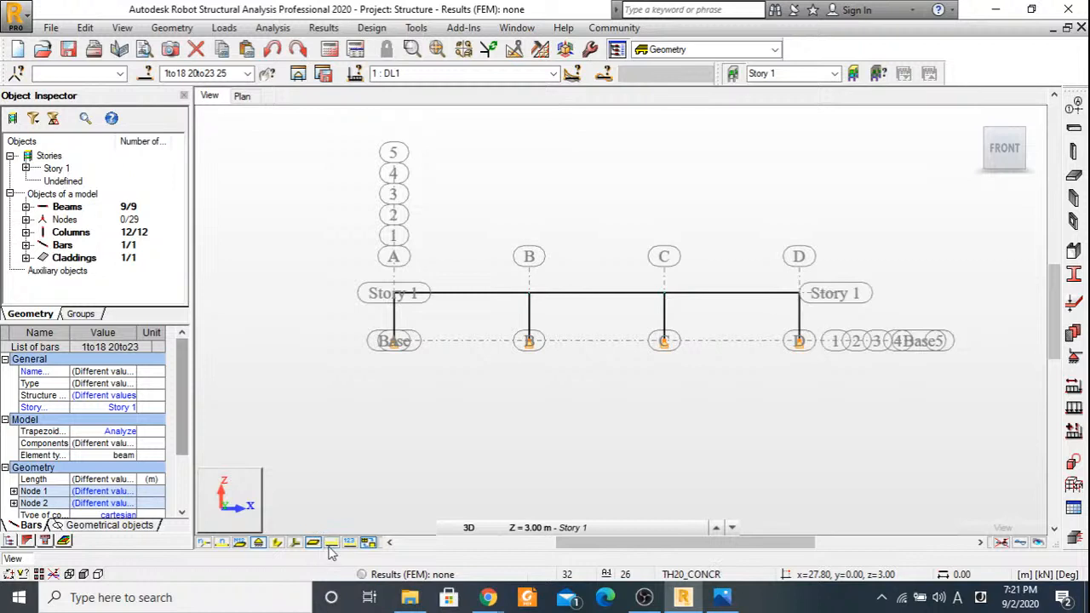
# Show the load symbols and section shapes on the frame in a 3D view and clear the bar selection.
pyautogui.click(331, 543)
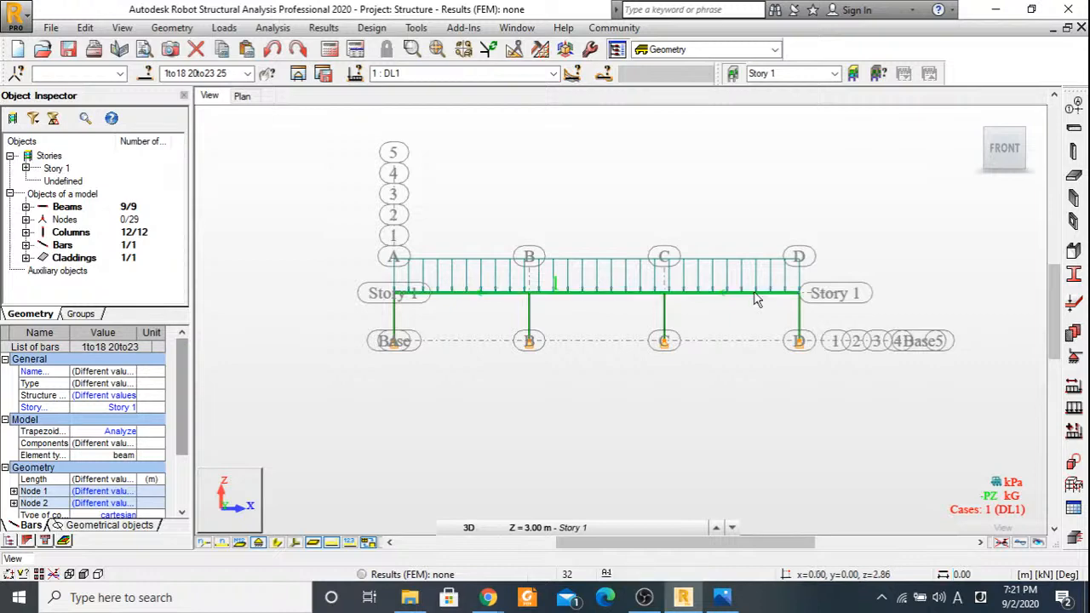
pyautogui.moveTo(989, 138); pyautogui.dragTo(843, 281)
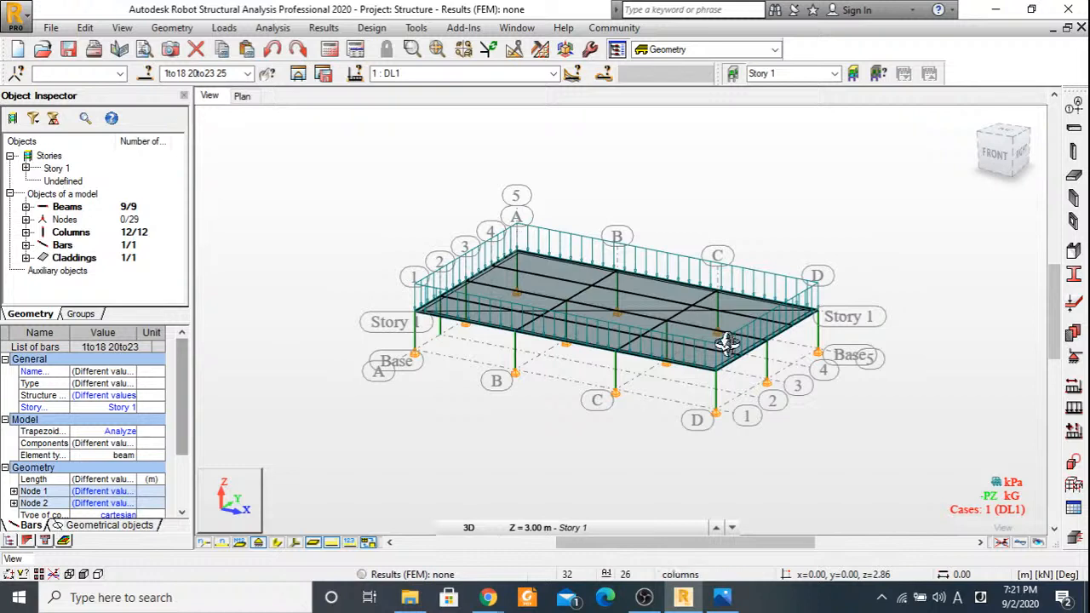
pyautogui.click(276, 545)
pyautogui.scroll(4, 689, 328)
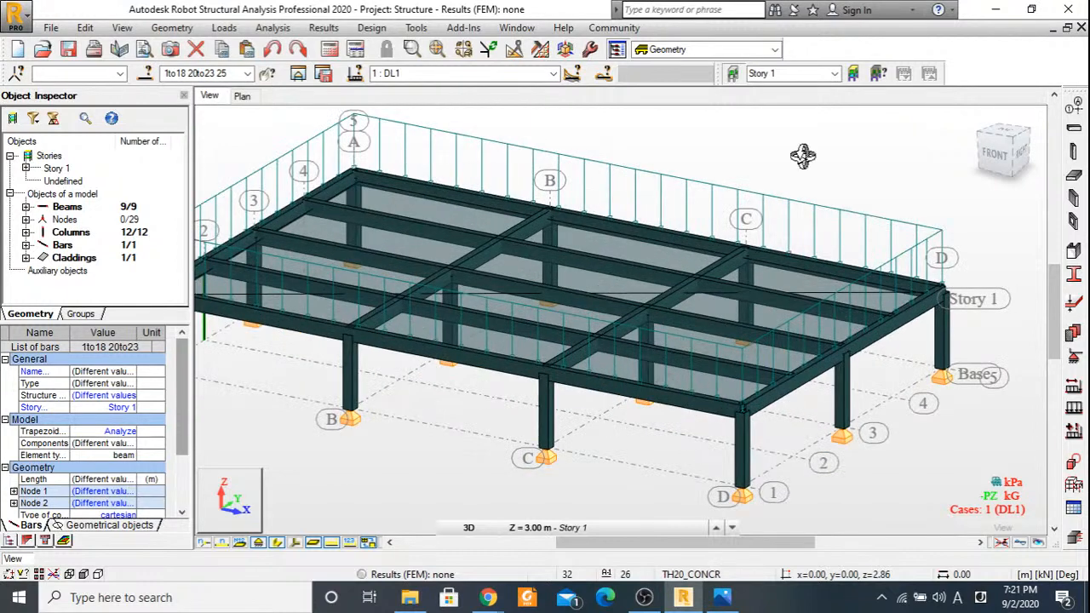
pyautogui.rightClick(719, 159)
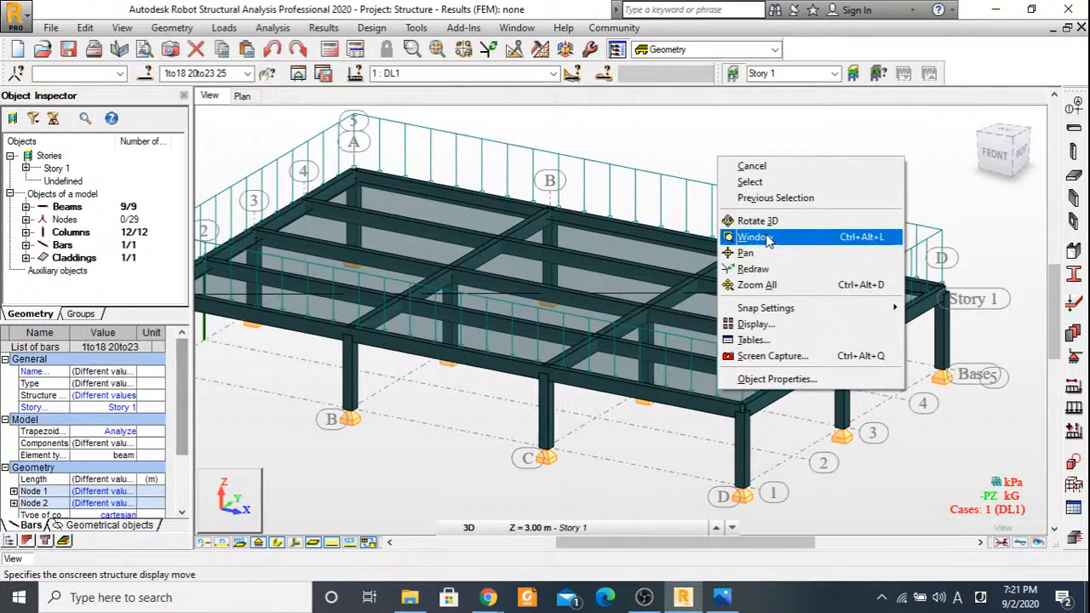
pyautogui.click(809, 158)
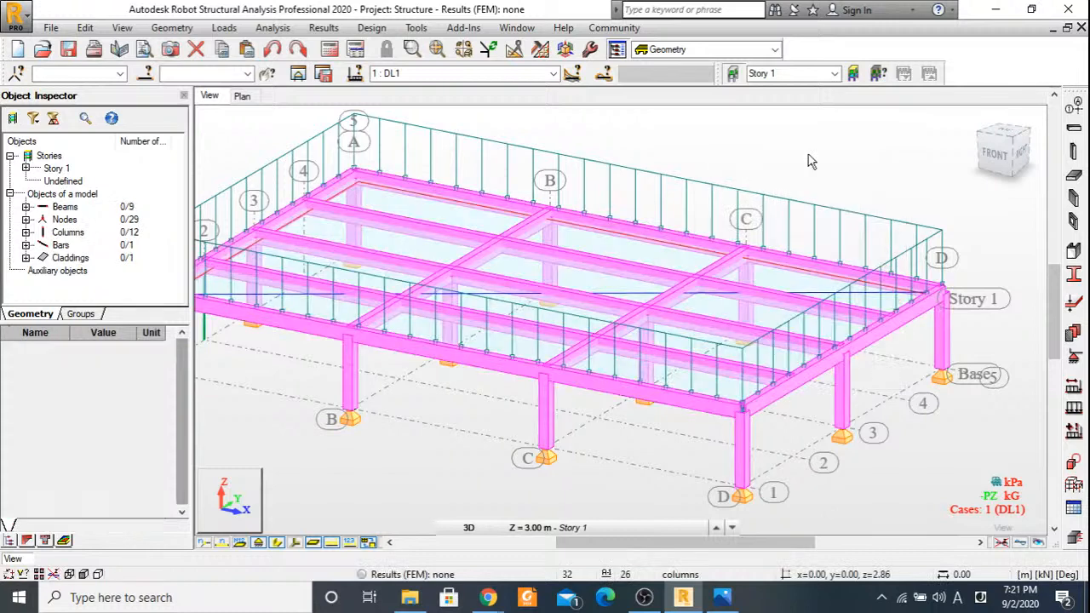
# Select all beams, bars 1to9, by picking the members similar to the beam on grid line 3.
pyautogui.rightClick(689, 329)
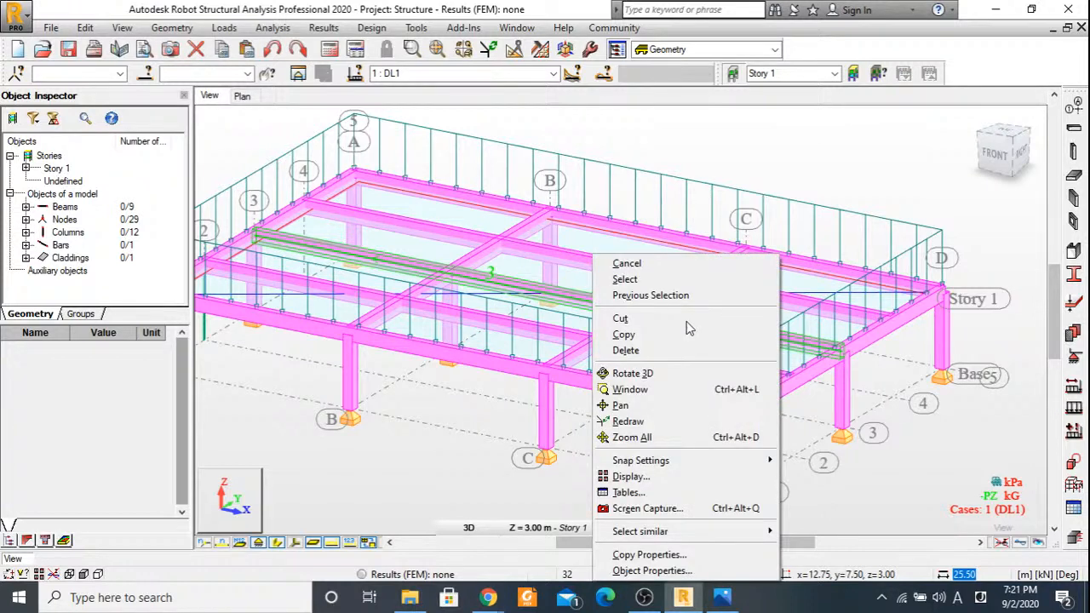
pyautogui.moveTo(673, 530)
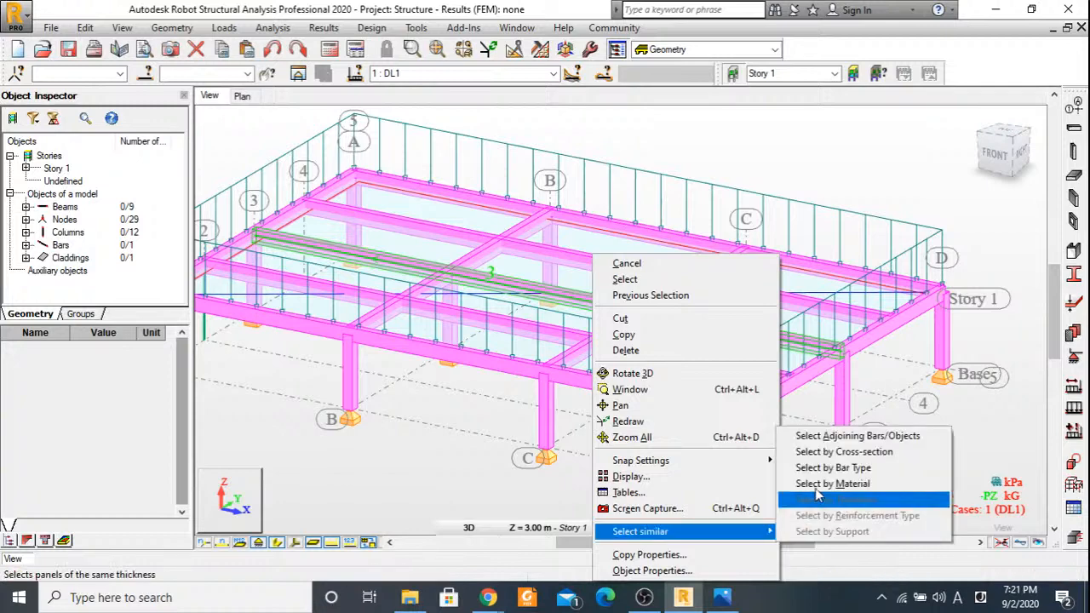
pyautogui.click(822, 483)
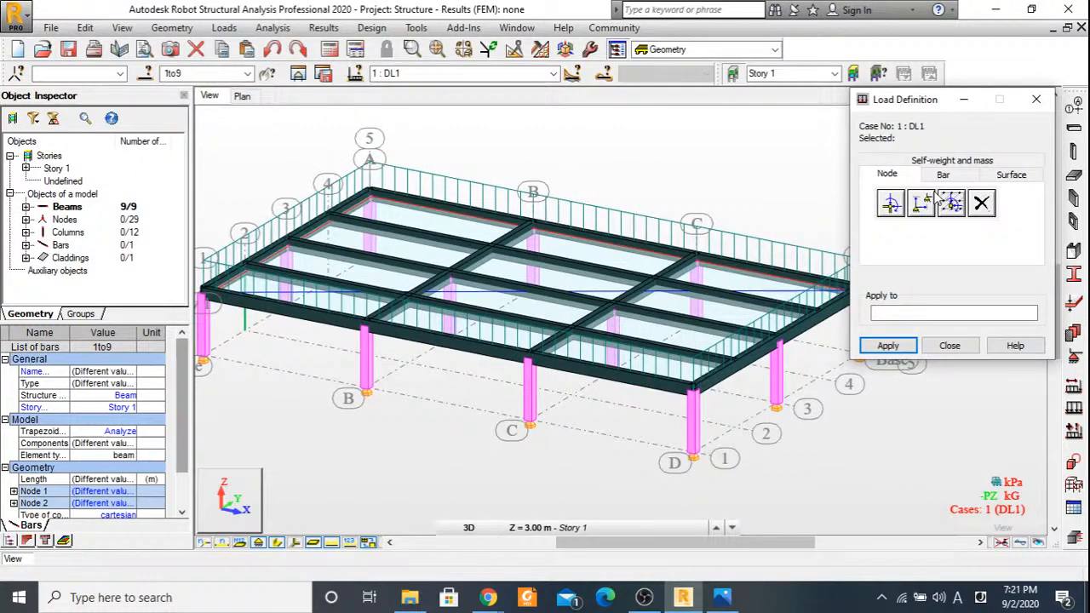
# Apply the downstand weight from the Beam Design image to bars 1to9 in DL1 as a uniform load of -2.88 kN/m in Z.
pyautogui.click(940, 175)
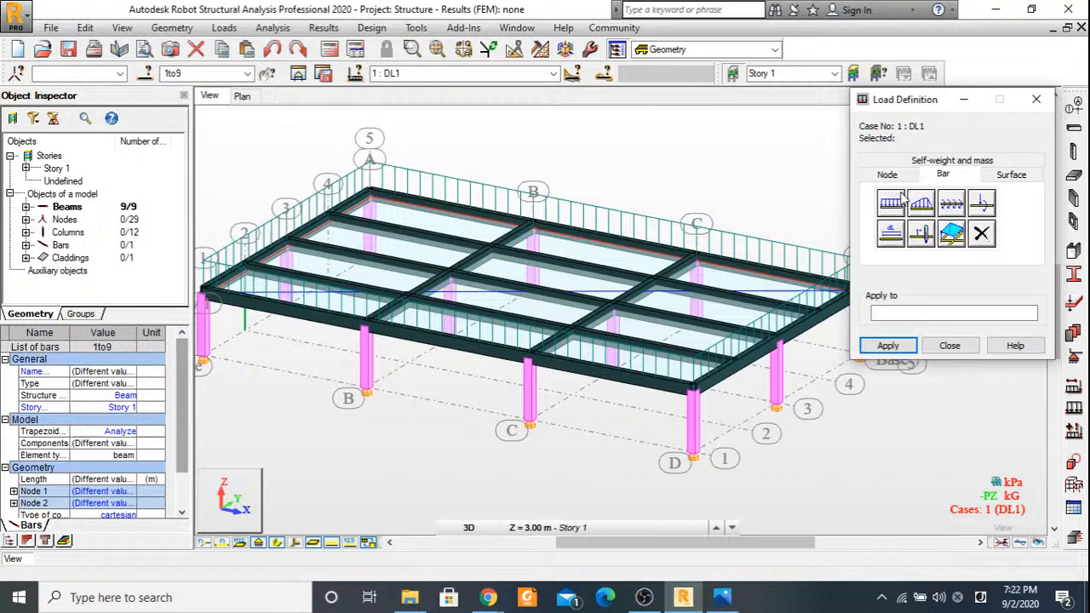
pyautogui.click(894, 201)
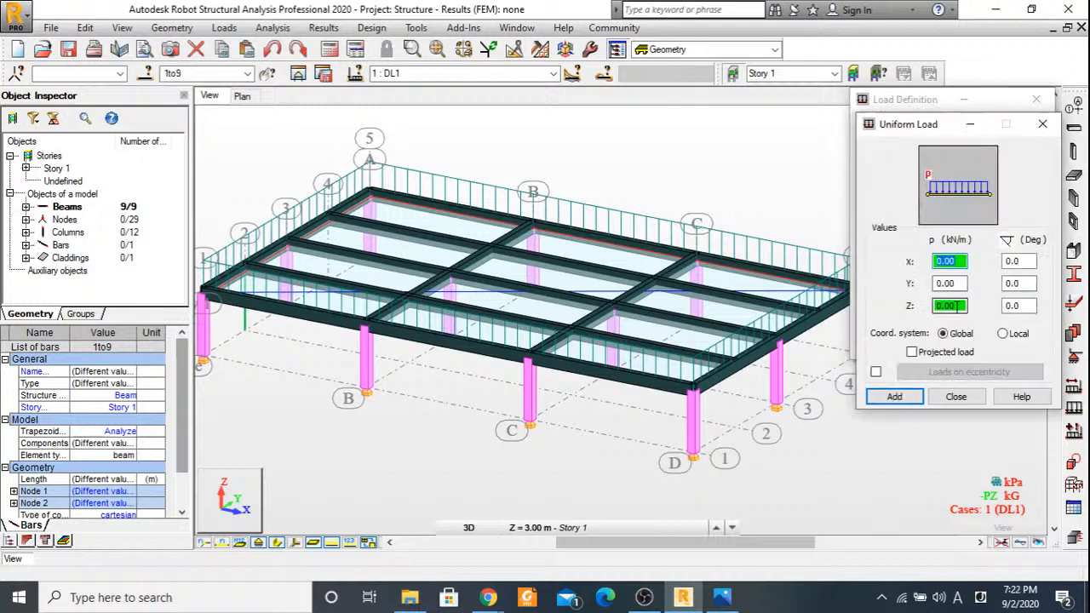
pyautogui.click(722, 597)
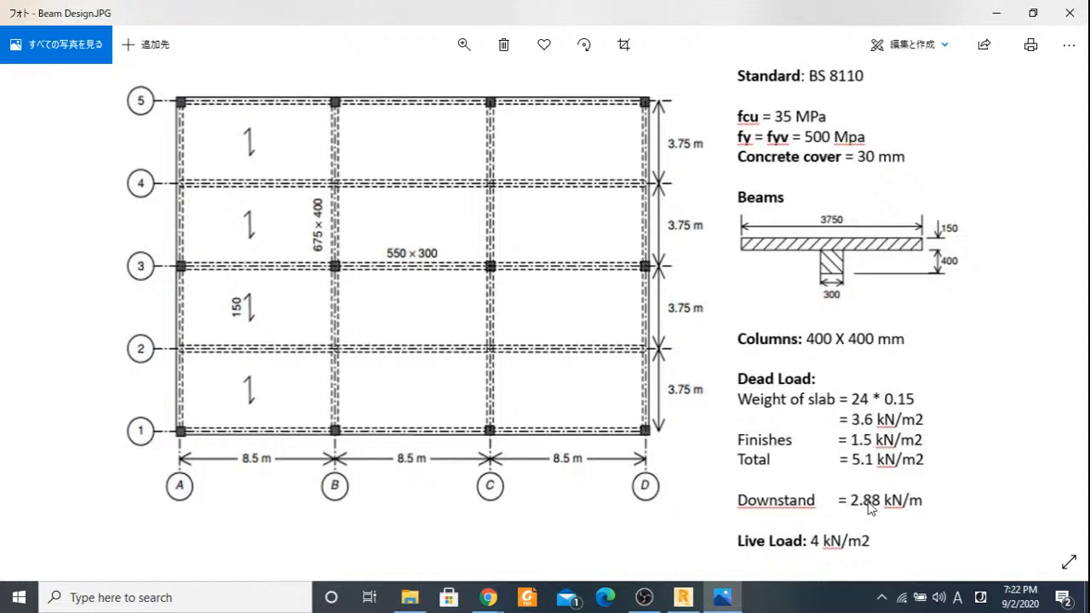
pyautogui.click(997, 13)
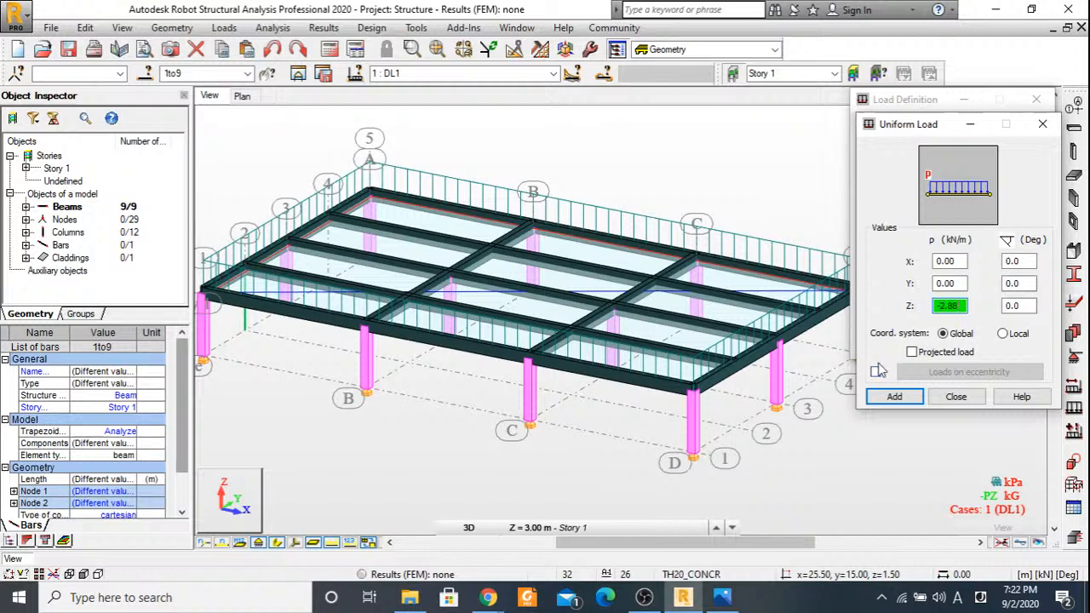
pyautogui.press('Return')
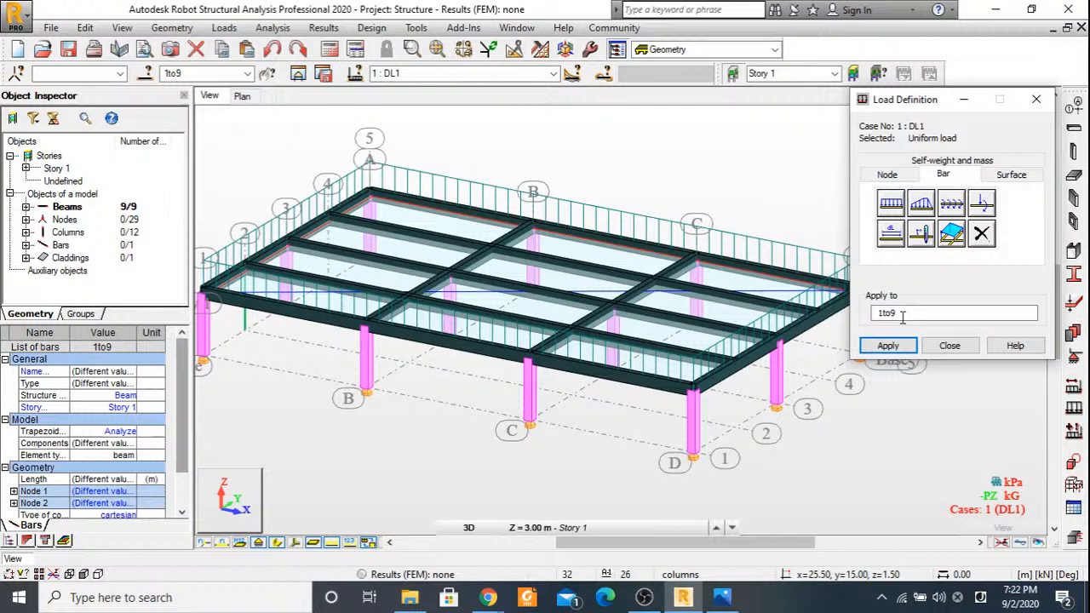
pyautogui.click(888, 345)
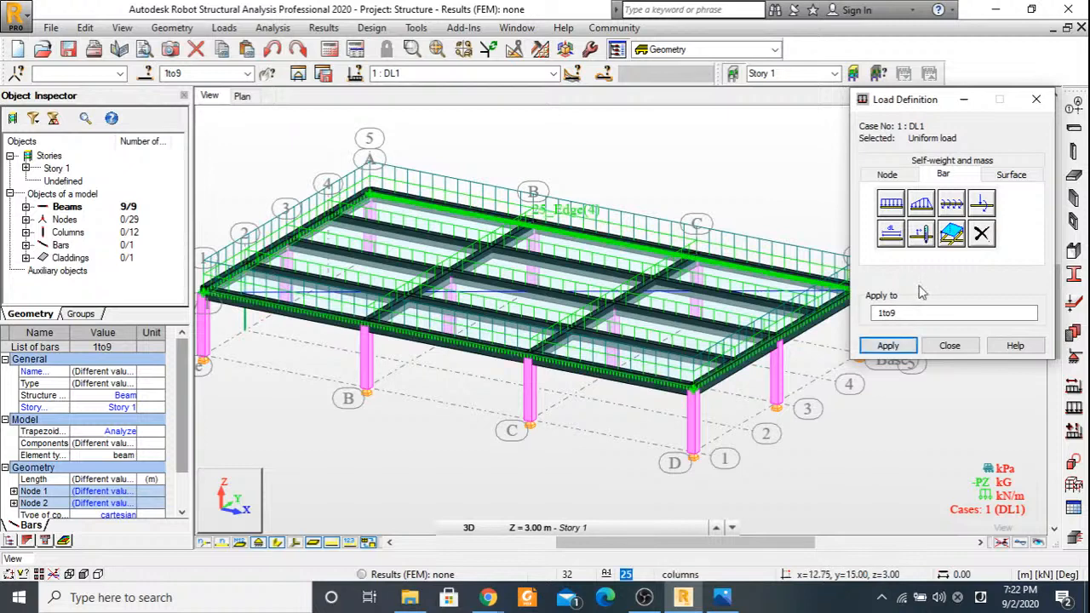
pyautogui.click(954, 349)
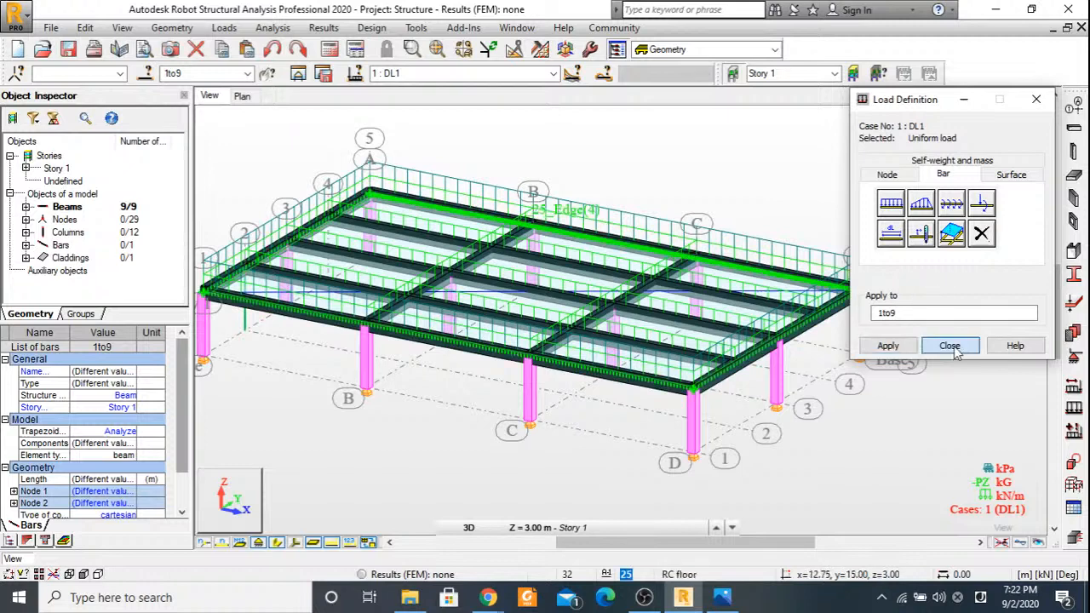
pyautogui.click(903, 401)
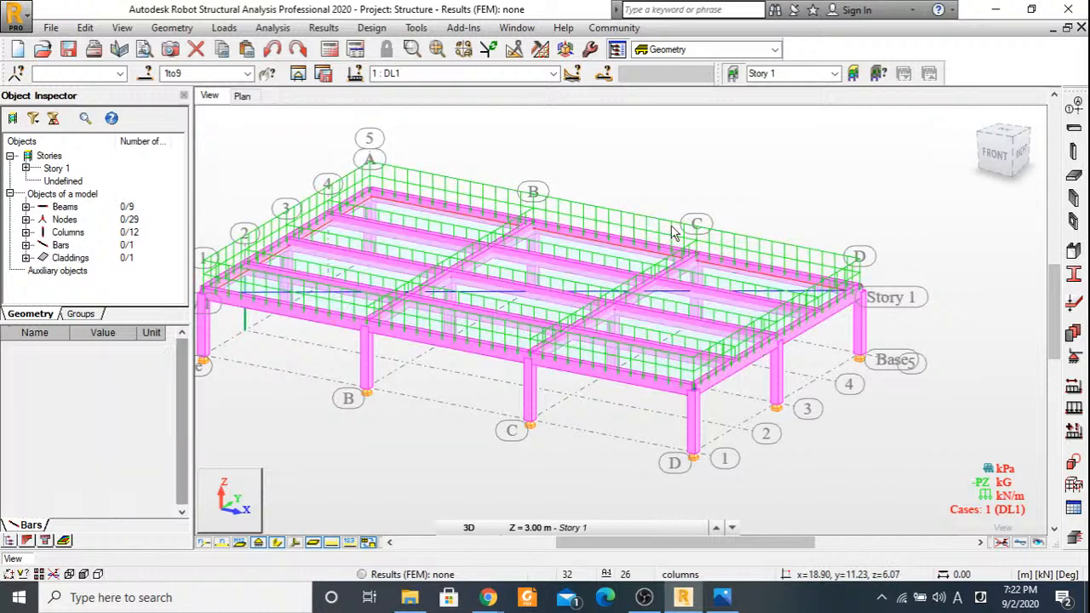
# Apply the live load from the Beam Design image to the floor cladding in case LL1 as a uniform planar load of -4 kPa in Z.
pyautogui.click(481, 73)
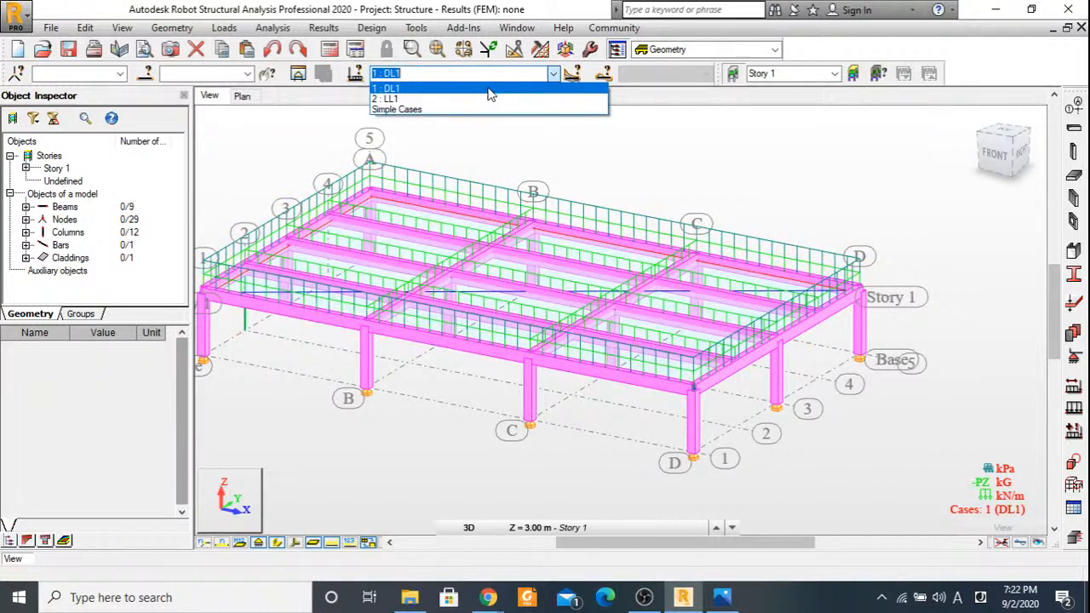
pyautogui.click(489, 98)
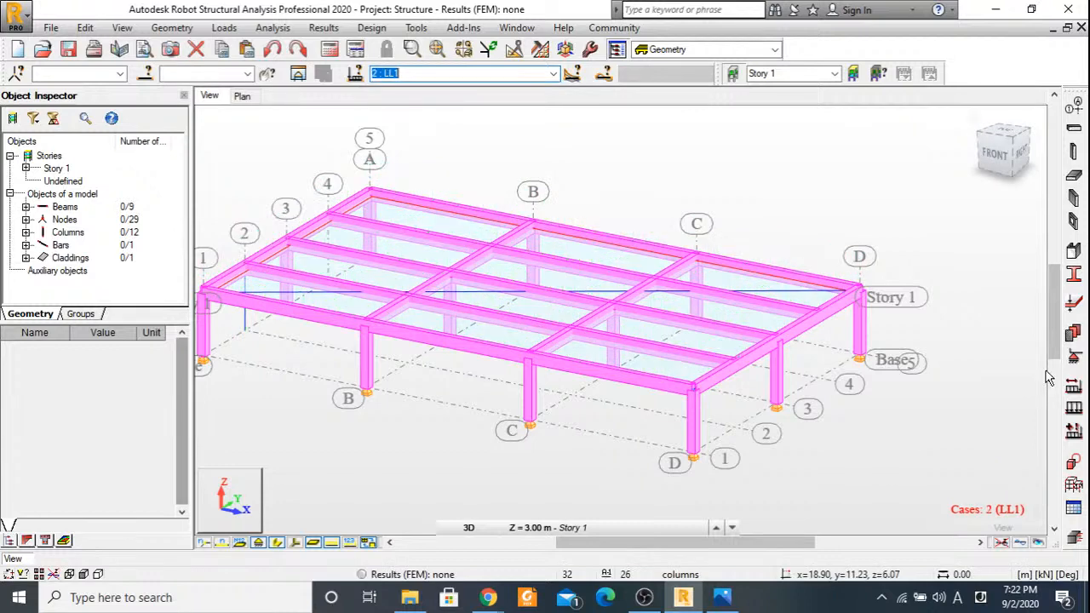
pyautogui.click(1074, 408)
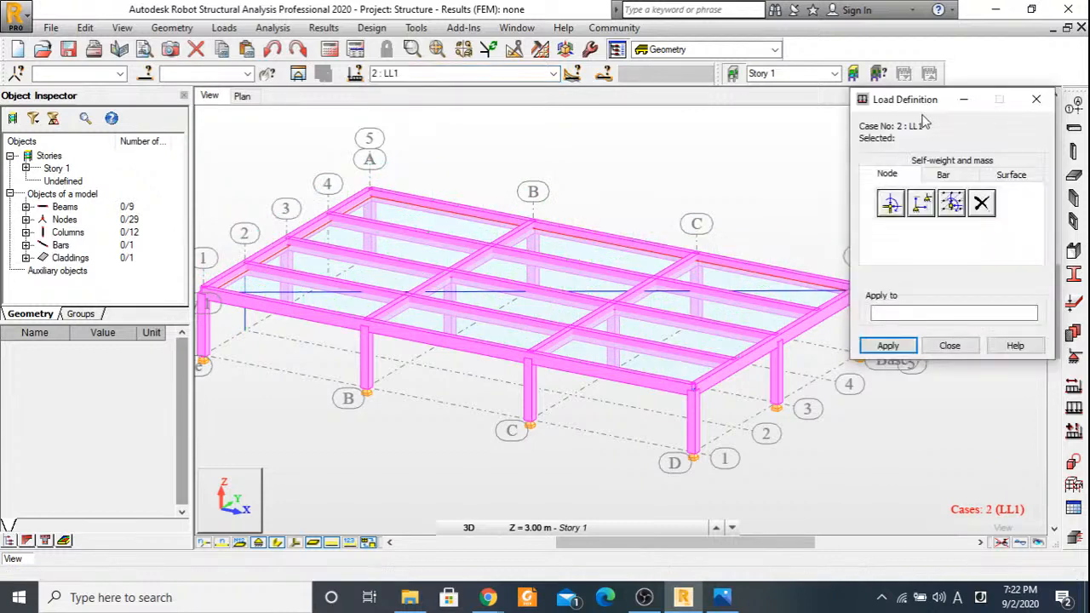
pyautogui.click(1010, 174)
pyautogui.click(892, 203)
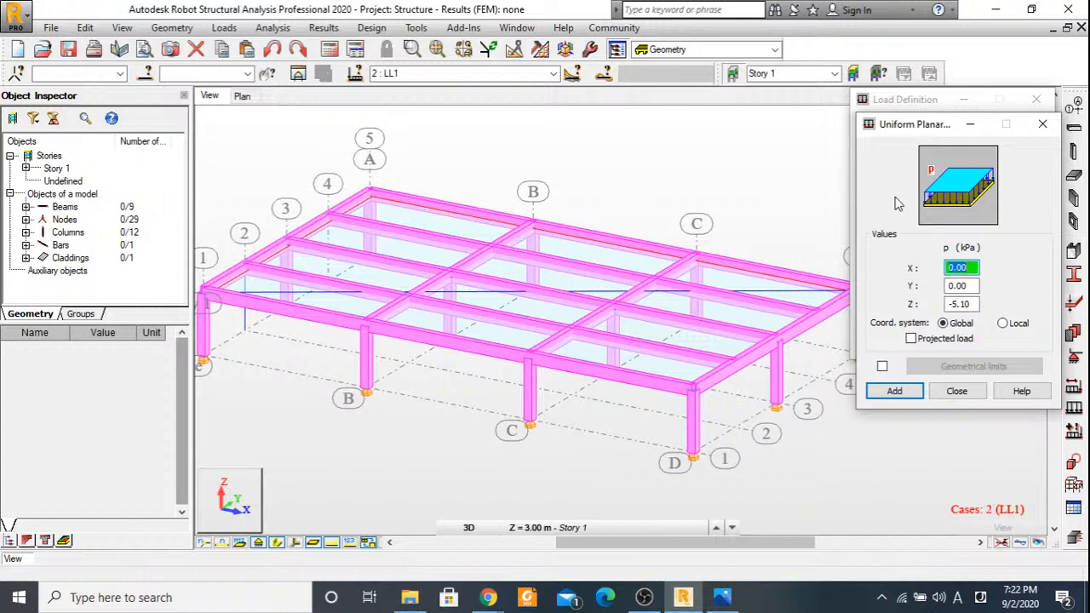
pyautogui.click(726, 600)
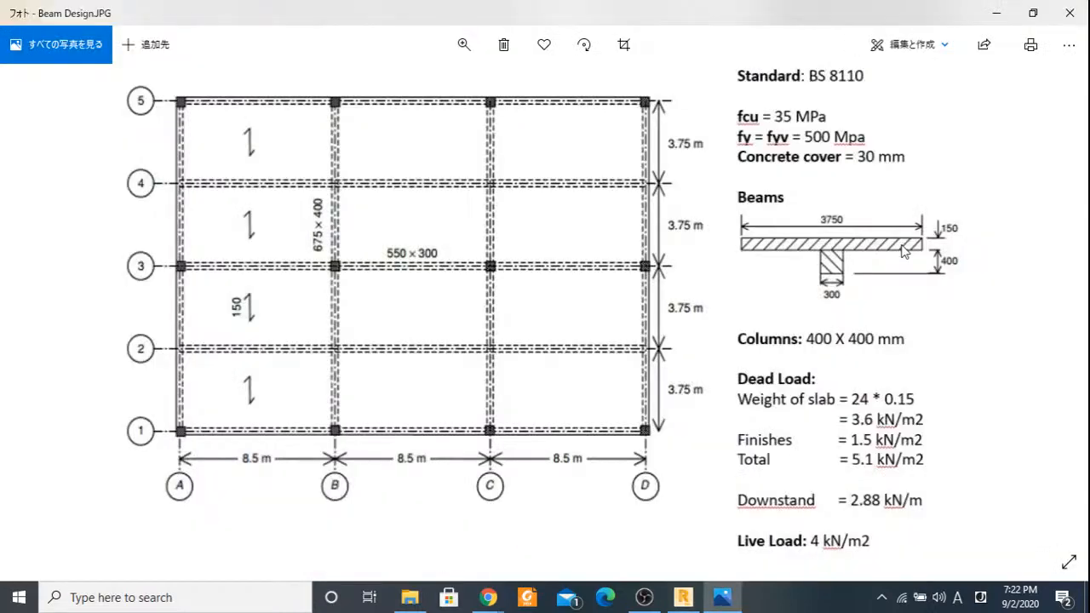
pyautogui.hotkey('alt', 'Tab')
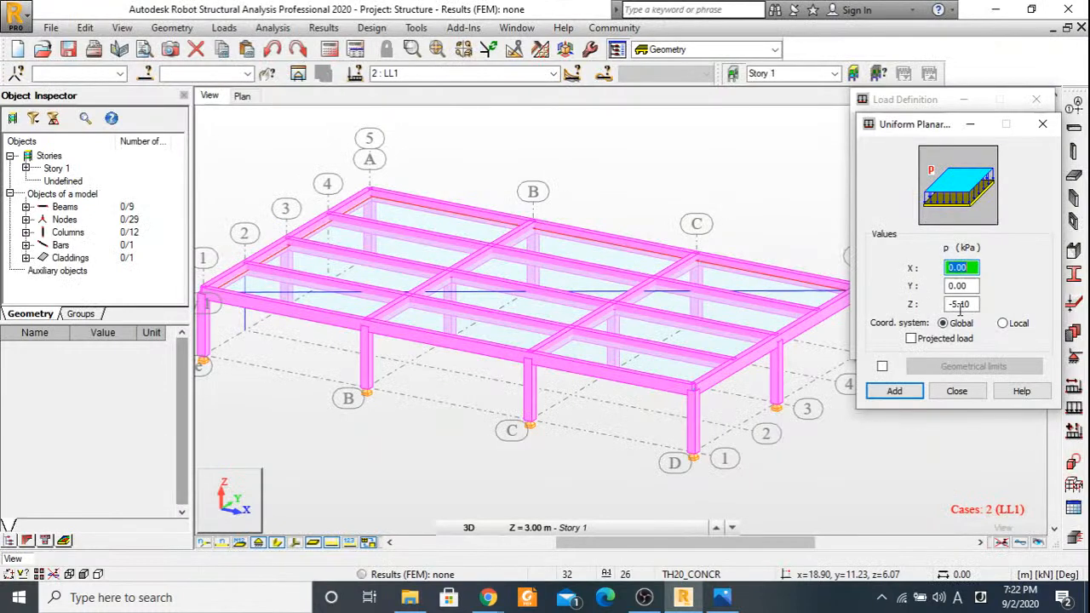
pyautogui.doubleClick(959, 304)
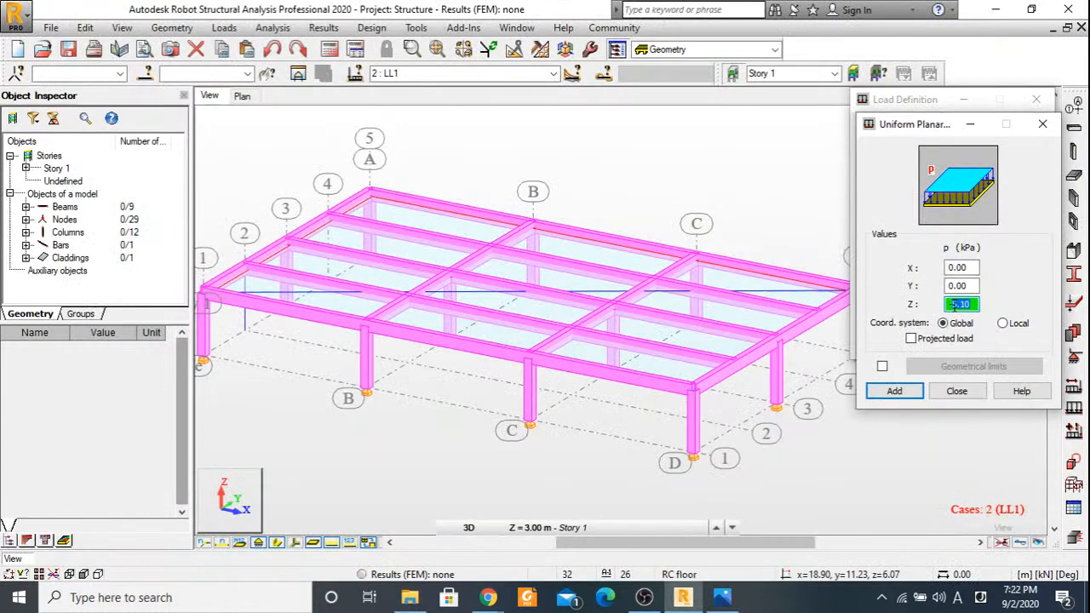
pyautogui.write('-4')
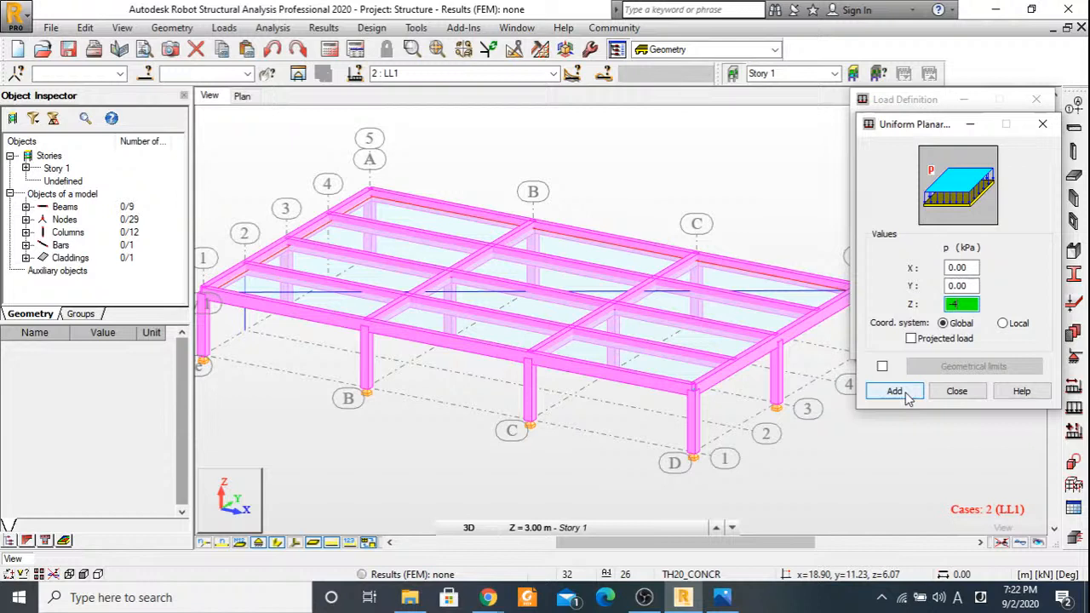
pyautogui.click(894, 392)
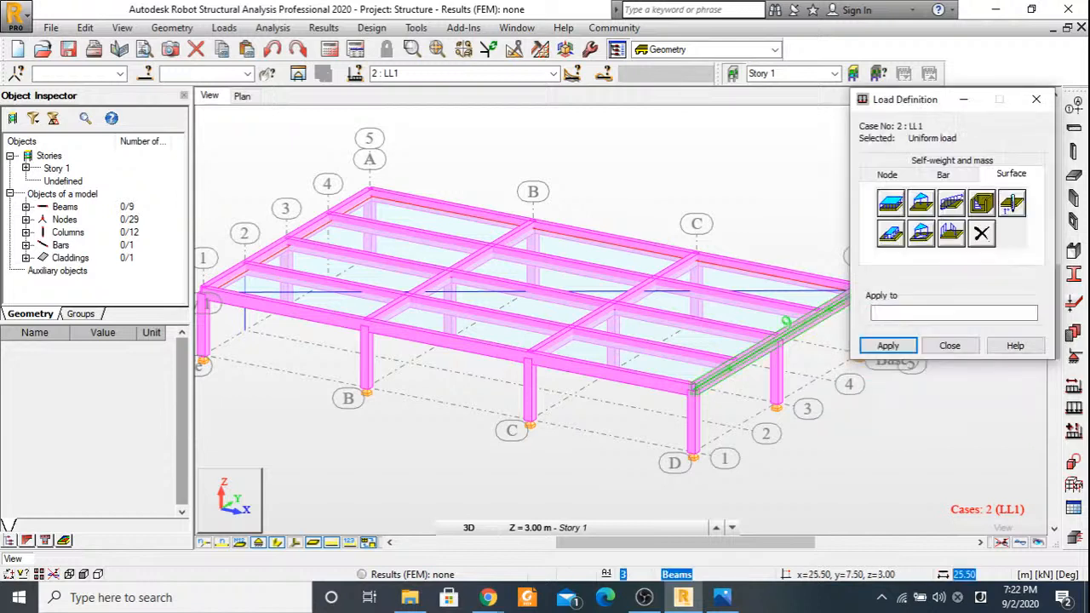
pyautogui.click(740, 344)
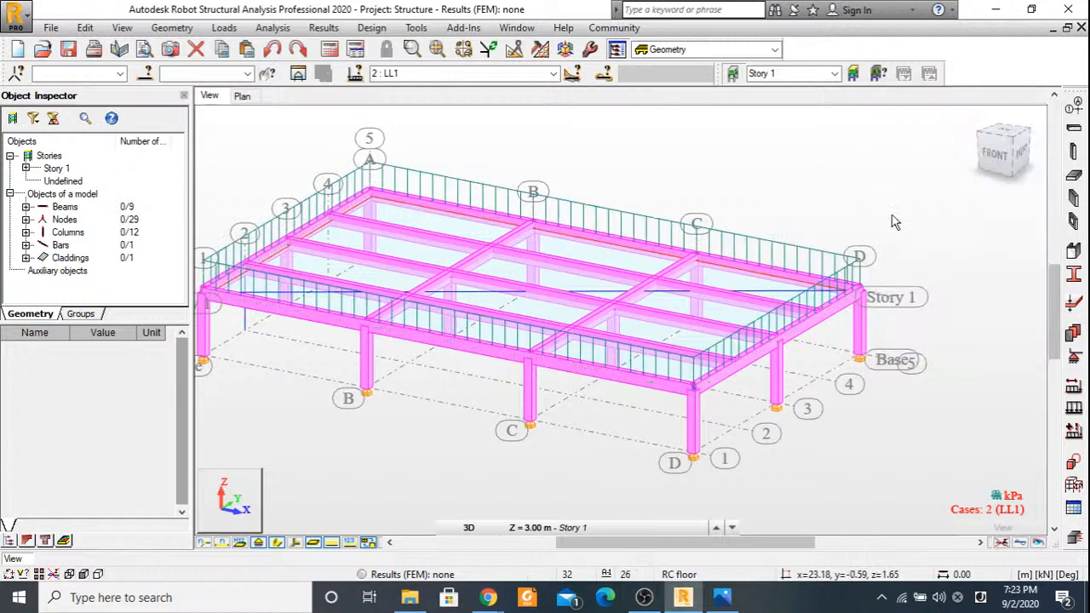
# Set up full automatic load case combinations according to BS8110.
pyautogui.moveTo(563, 188); pyautogui.dragTo(678, 189, button='middle')
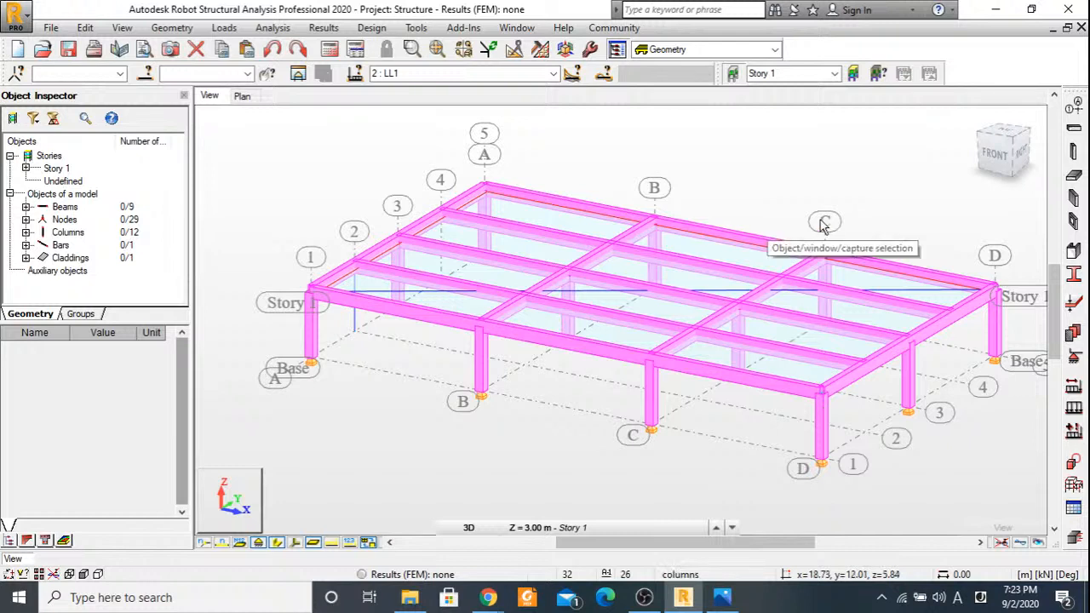
pyautogui.moveTo(824, 224); pyautogui.dragTo(808, 223, button='middle')
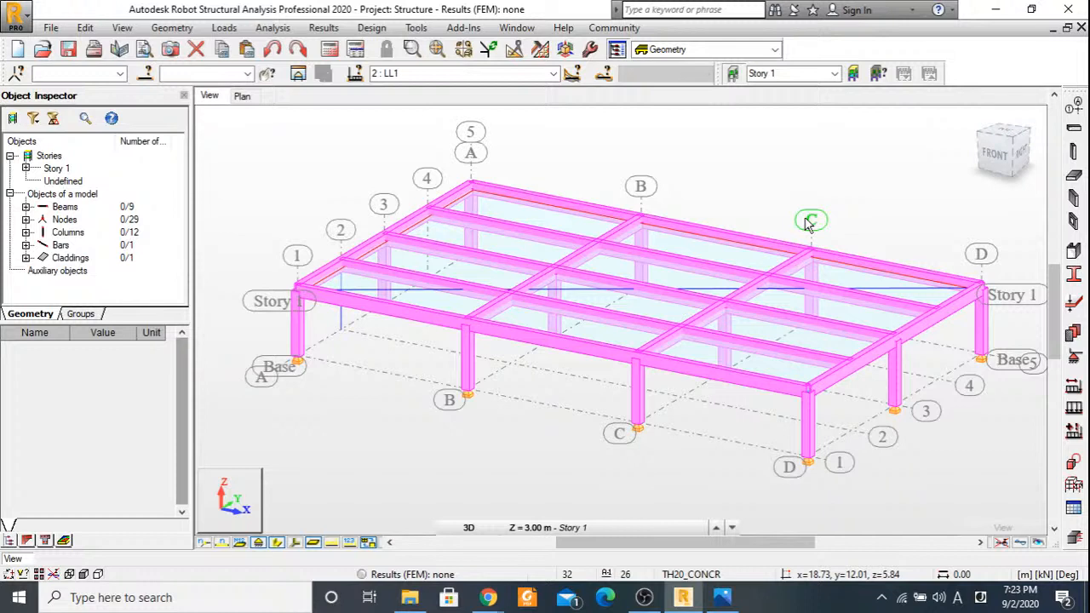
pyautogui.click(224, 27)
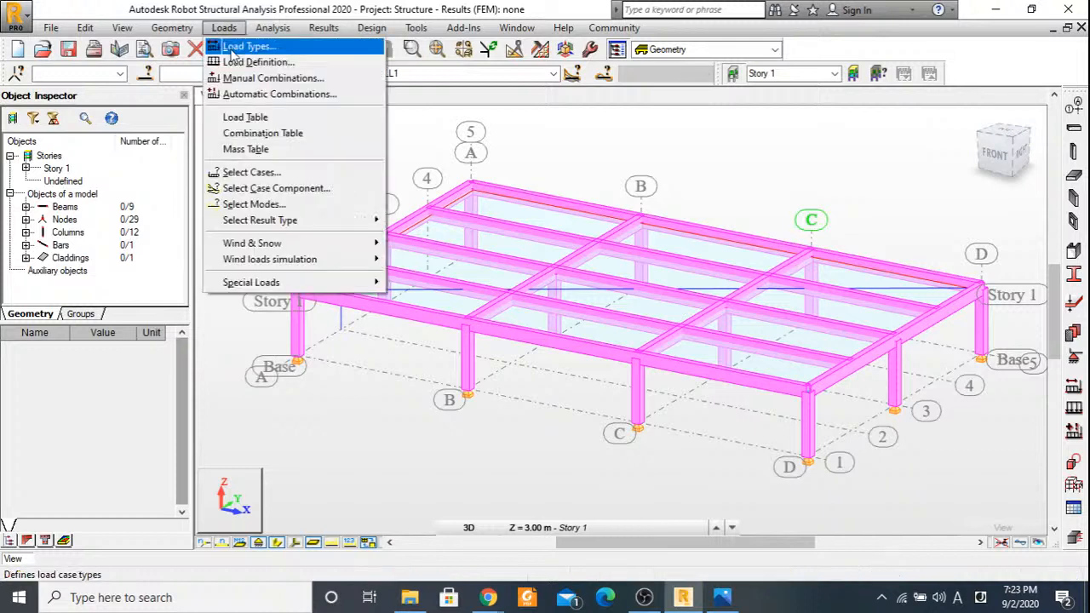
pyautogui.click(243, 95)
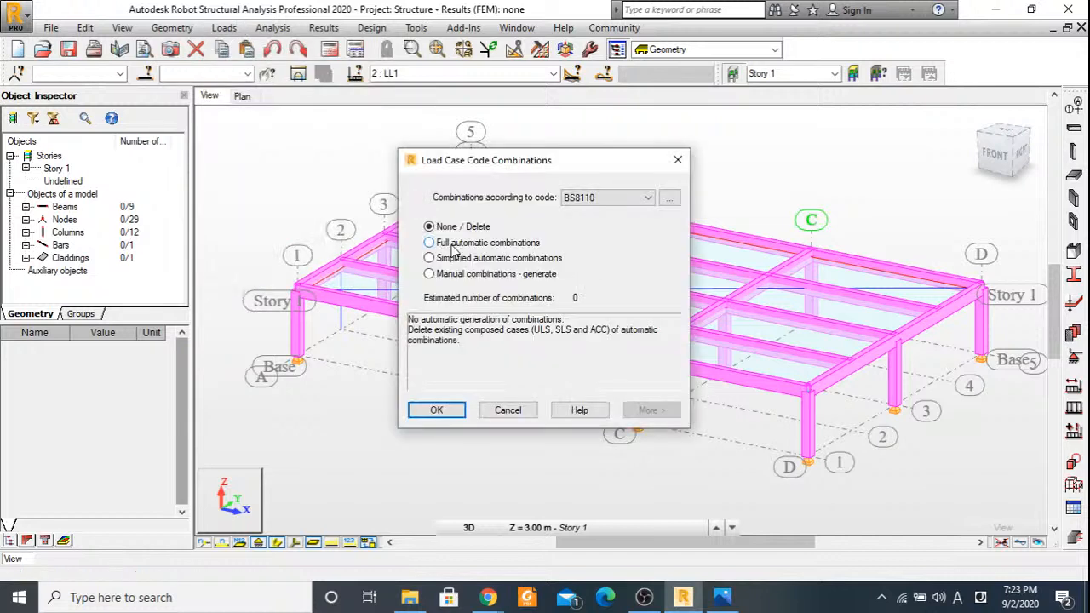
pyautogui.click(455, 246)
pyautogui.click(451, 416)
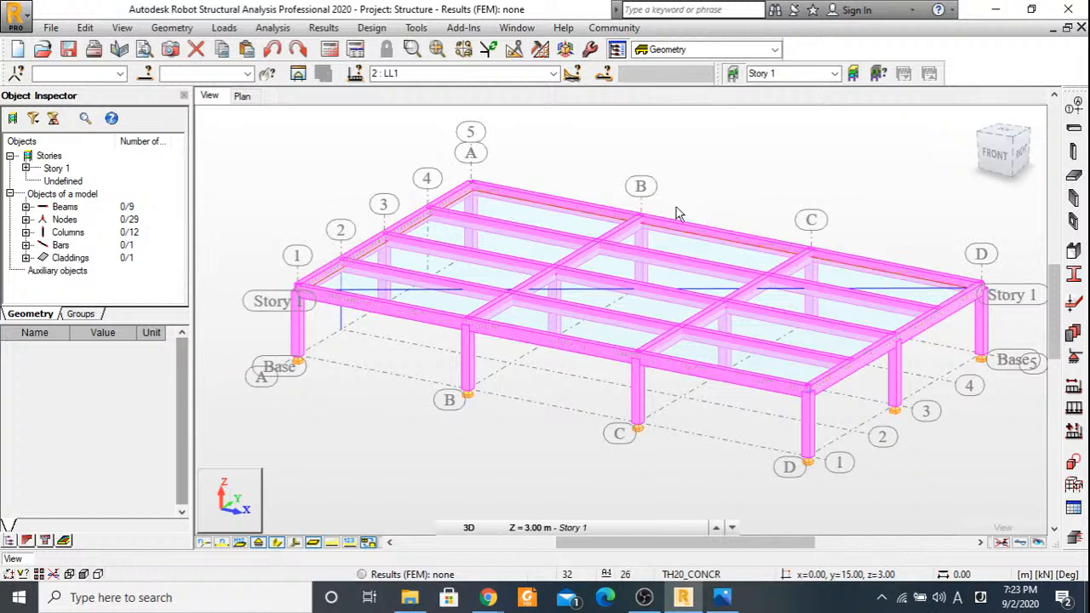
# Check the automatic combination settings again, accept them and list the available load cases.
pyautogui.click(225, 28)
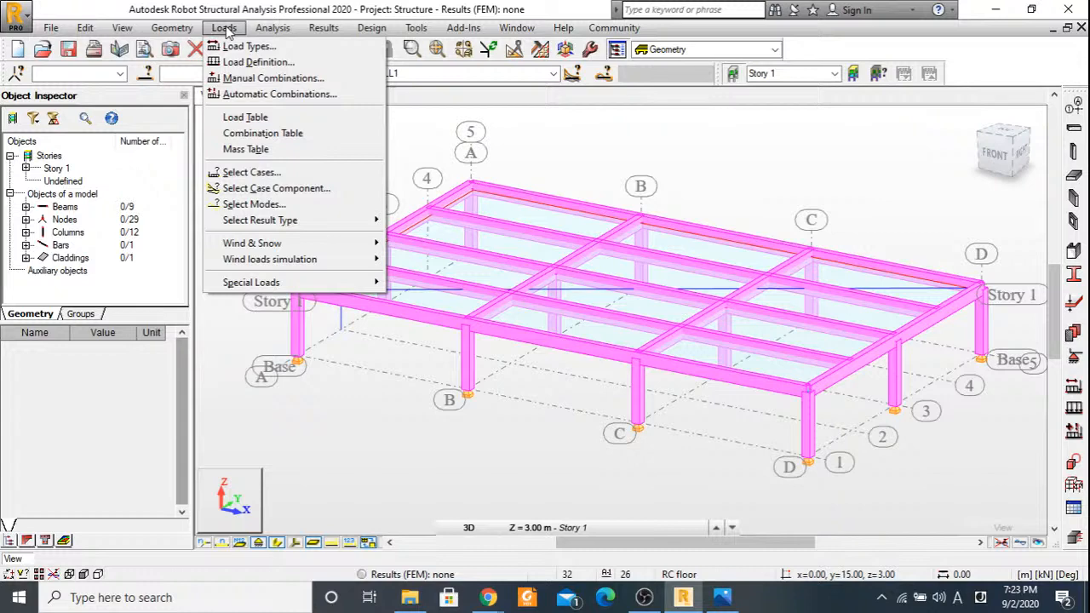
pyautogui.click(243, 94)
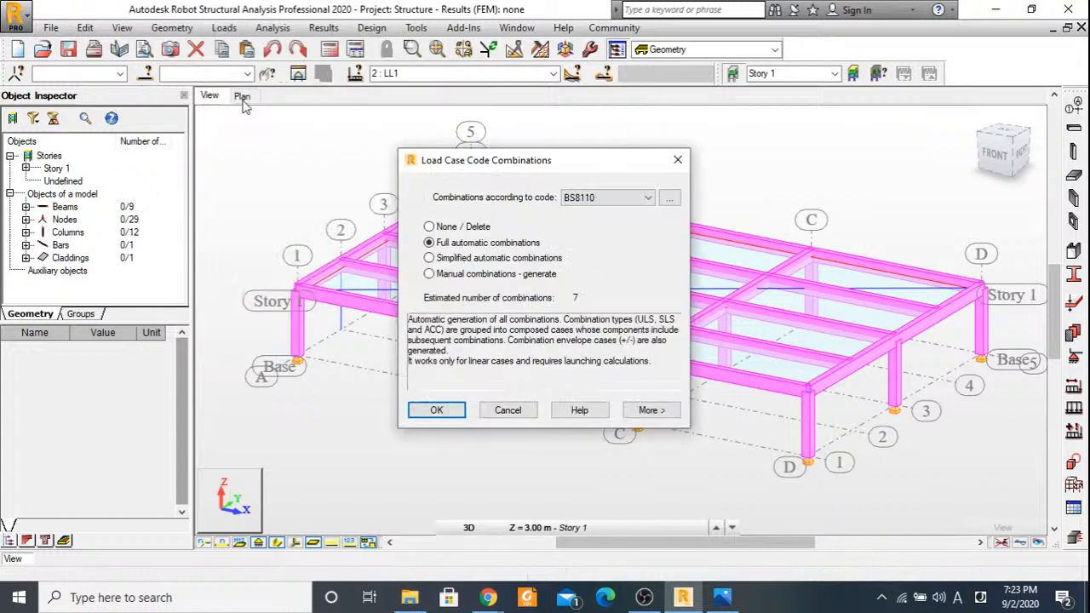
pyautogui.click(452, 410)
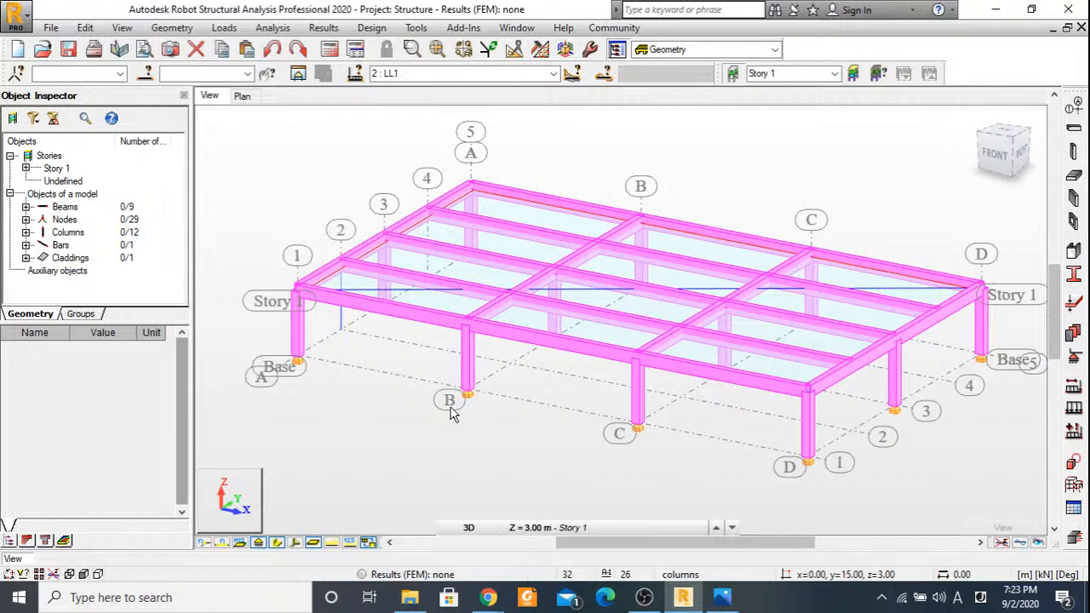
pyautogui.click(553, 73)
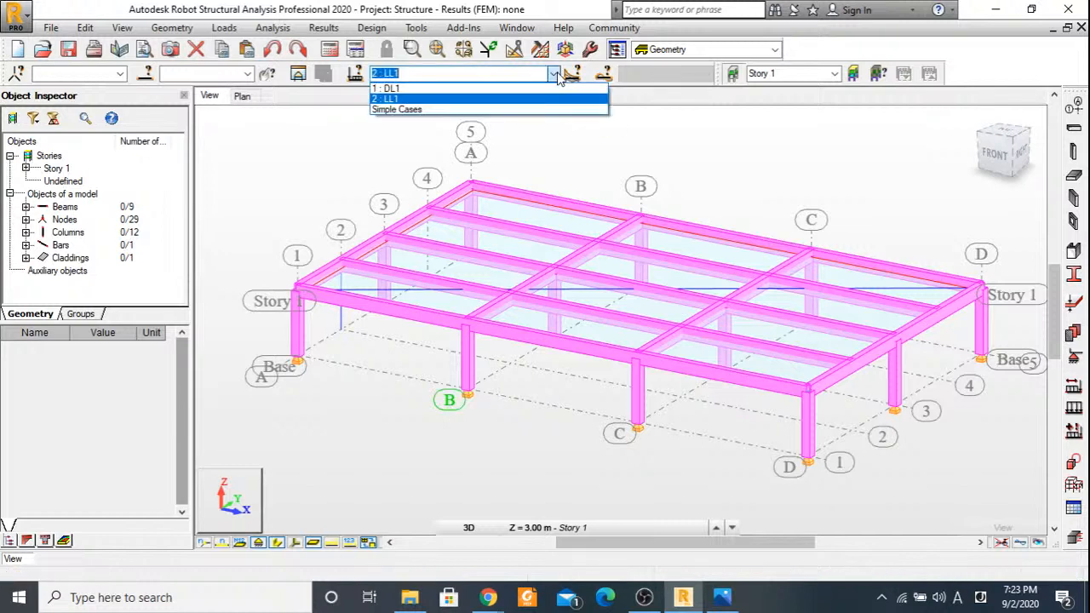
# Close the load case list and accept full automatic load combinations according to BS8110 again.
pyautogui.click(718, 184)
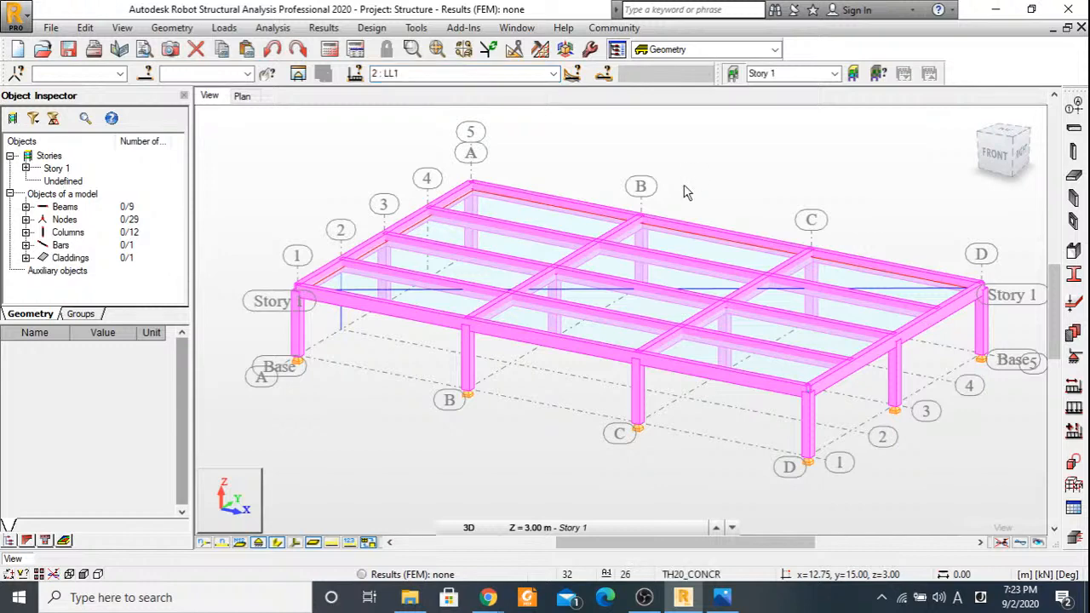
pyautogui.click(224, 28)
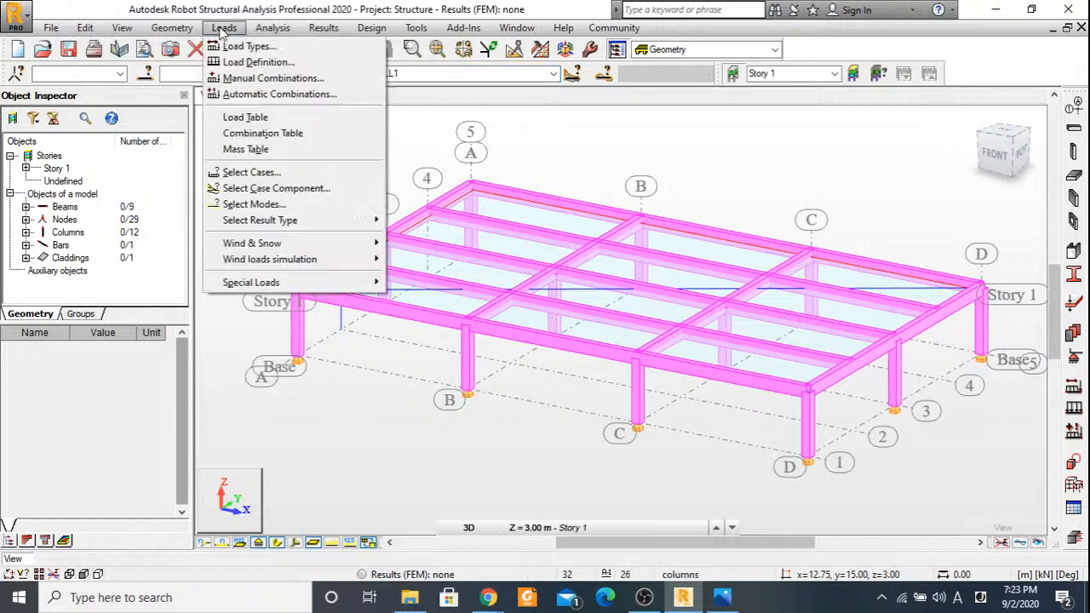
pyautogui.click(279, 93)
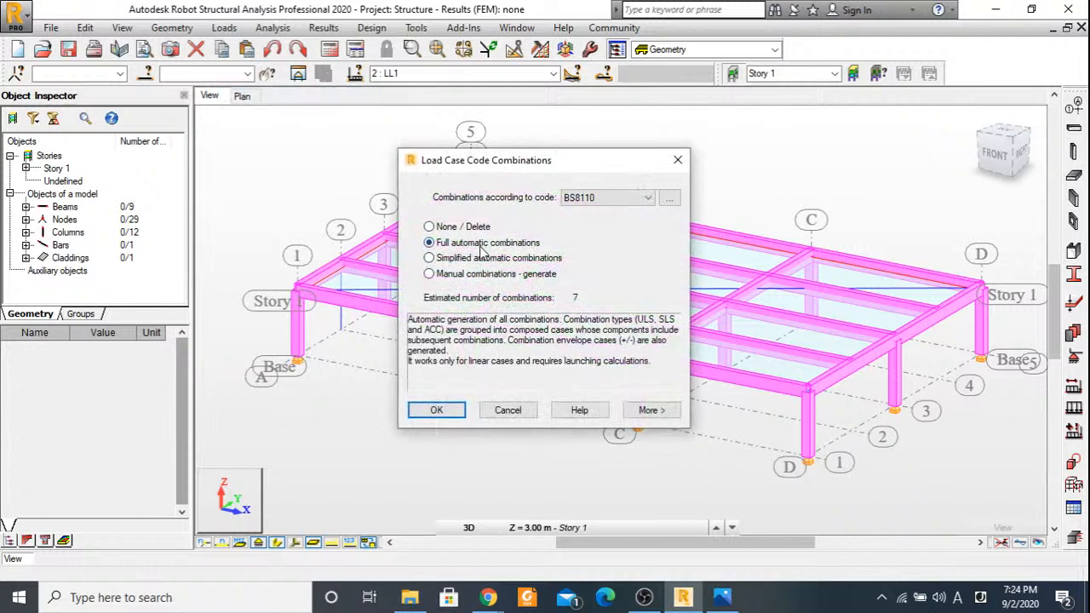
pyautogui.click(435, 411)
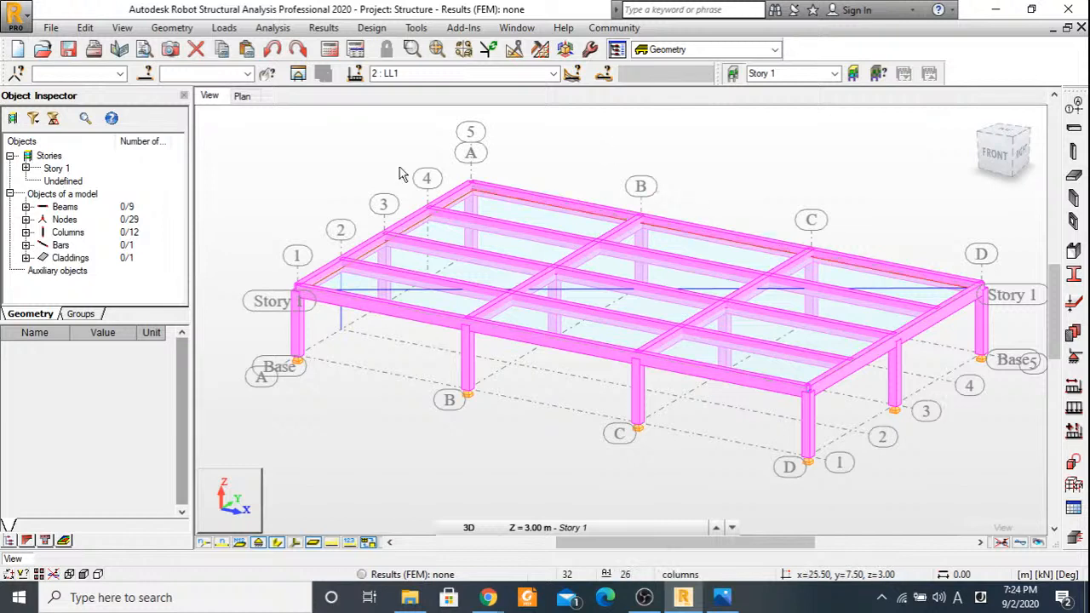
# Inspect the BS8110 code combination regulations and their load factors, then accept the full automatic combinations unchanged.
pyautogui.click(224, 27)
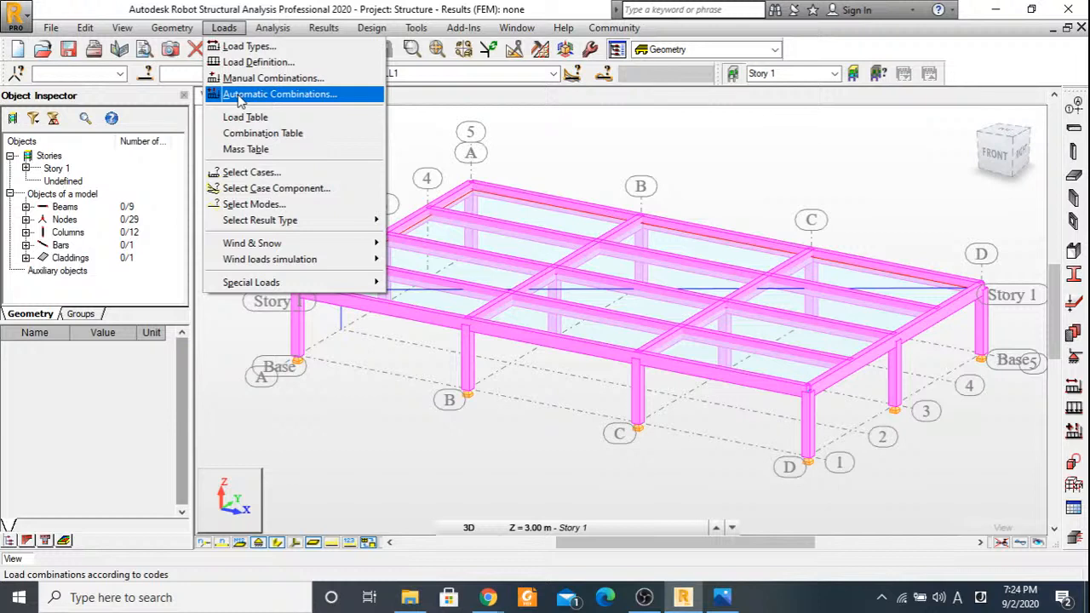
pyautogui.click(239, 99)
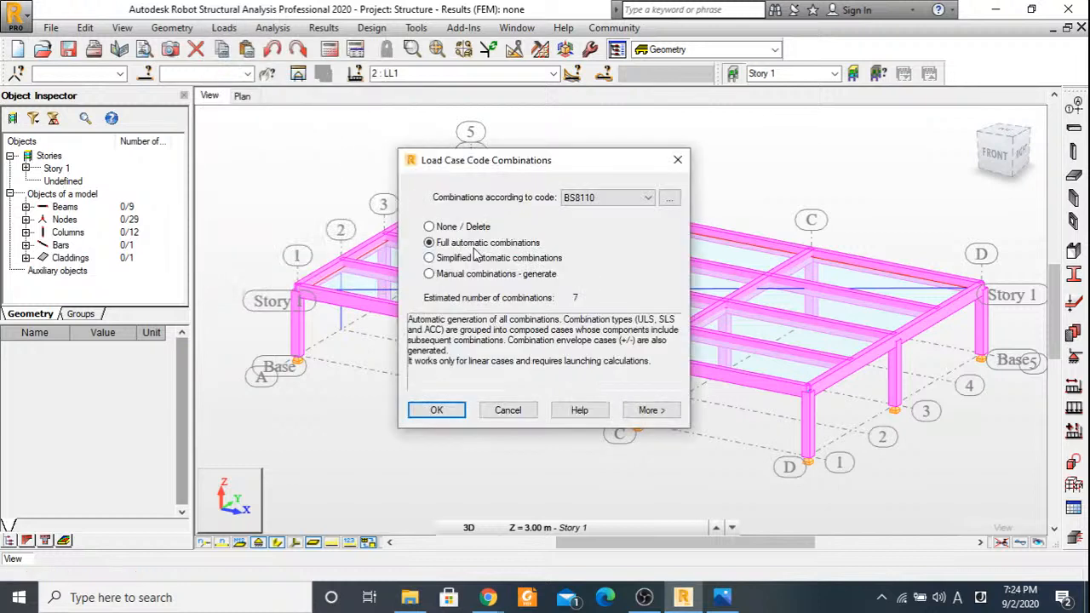
pyautogui.click(670, 198)
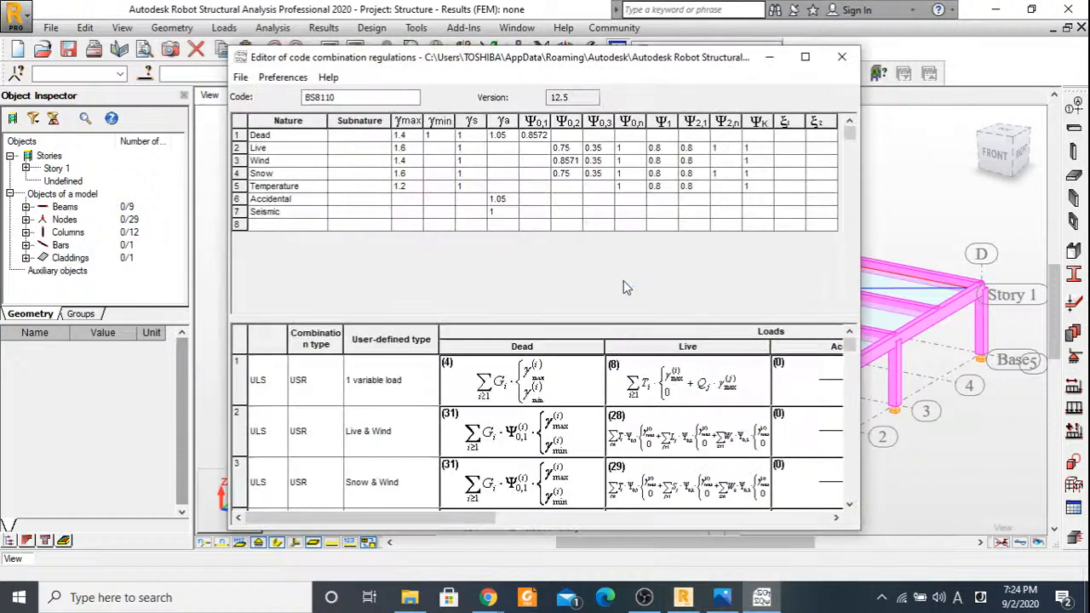
pyautogui.click(841, 56)
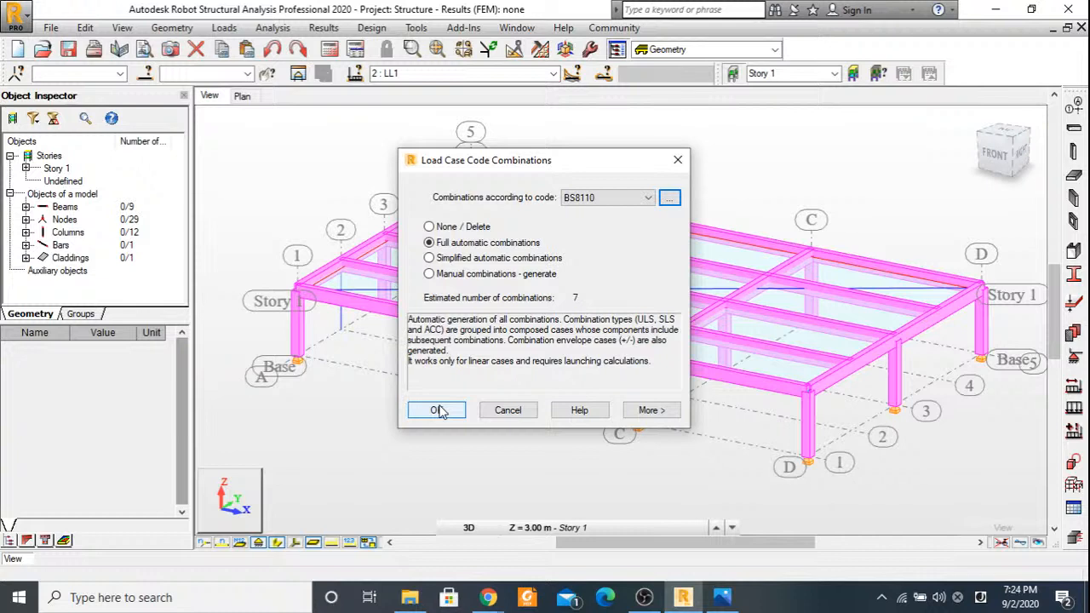
pyautogui.click(437, 411)
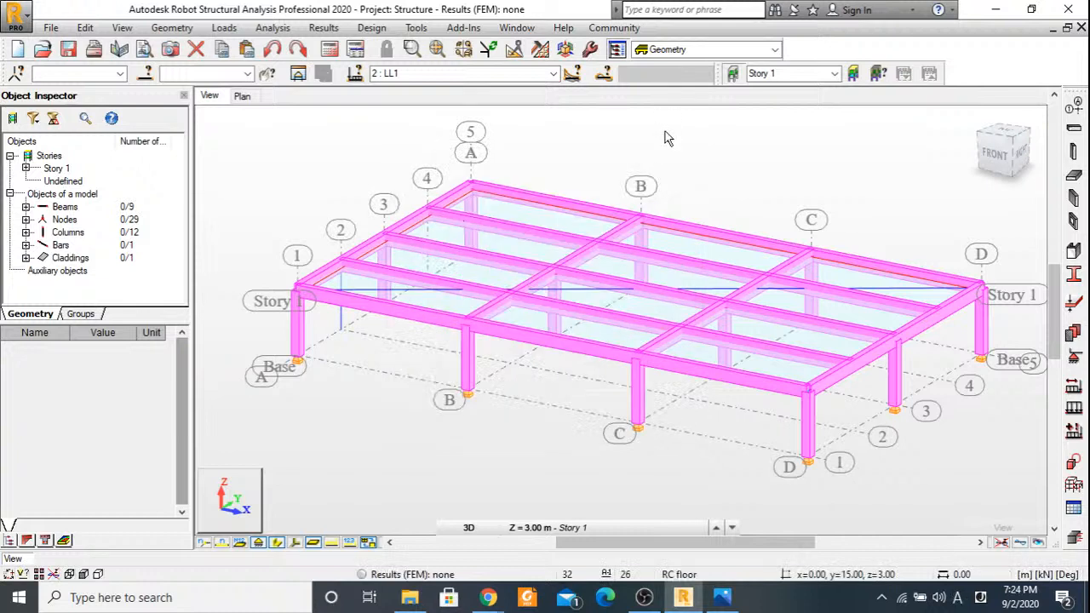
# Save the project under the name RC Beam Design in the Structural Analysis with RSAP folder.
pyautogui.click(50, 29)
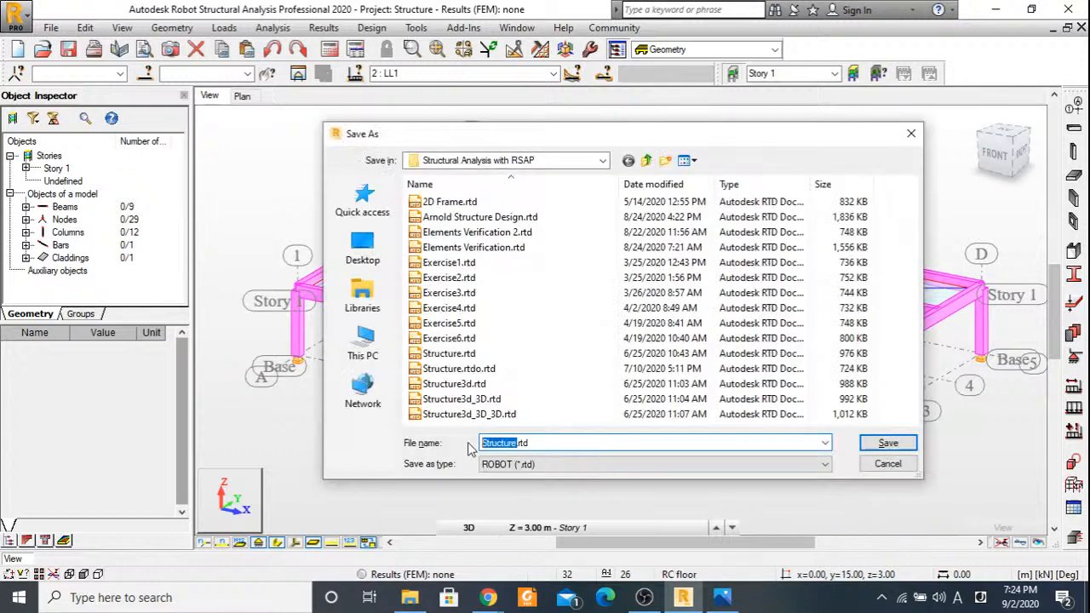
pyautogui.write('Beam Desig')
pyautogui.write('n')
pyautogui.write('RC')
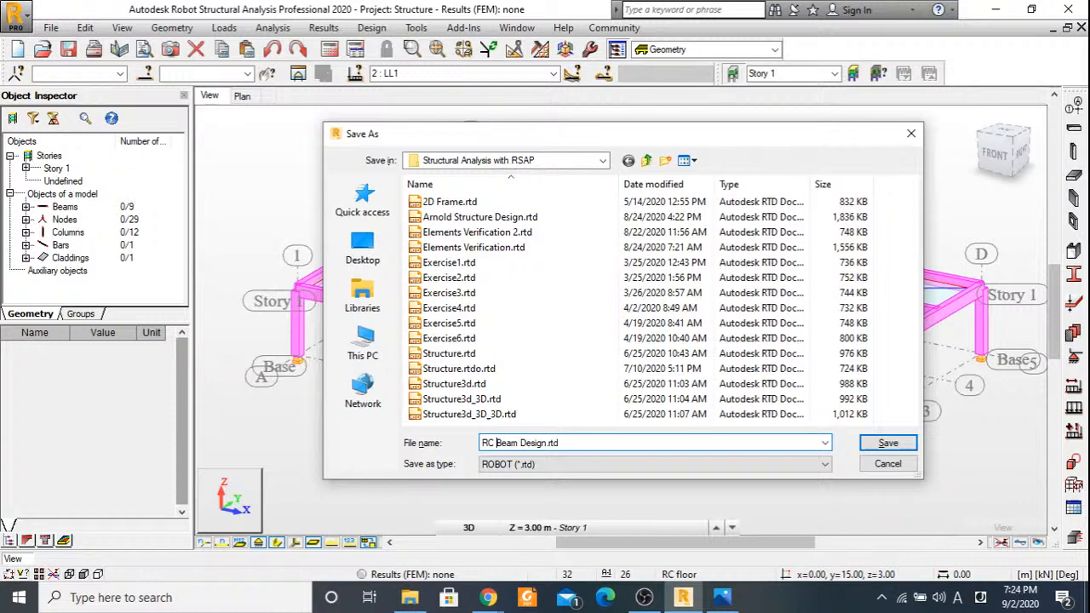
pyautogui.press('Return')
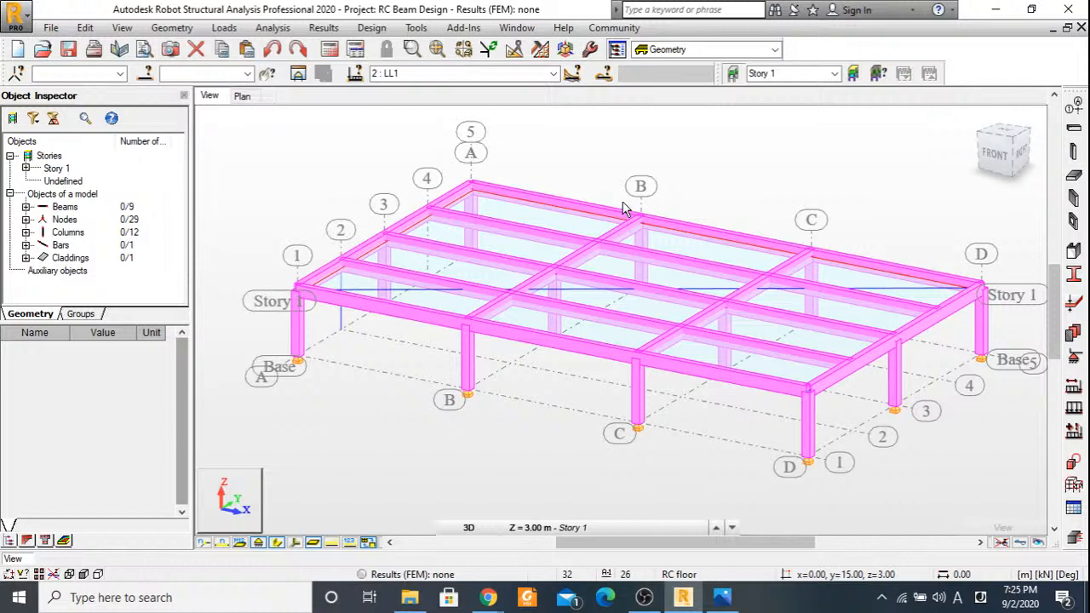
pyautogui.click(43, 52)
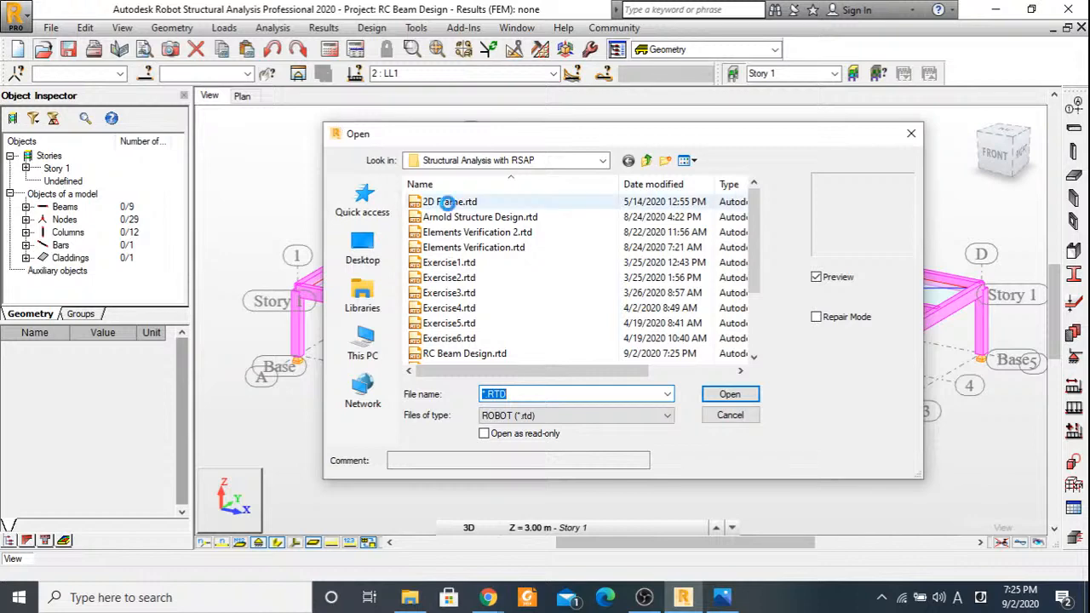
pyautogui.click(732, 413)
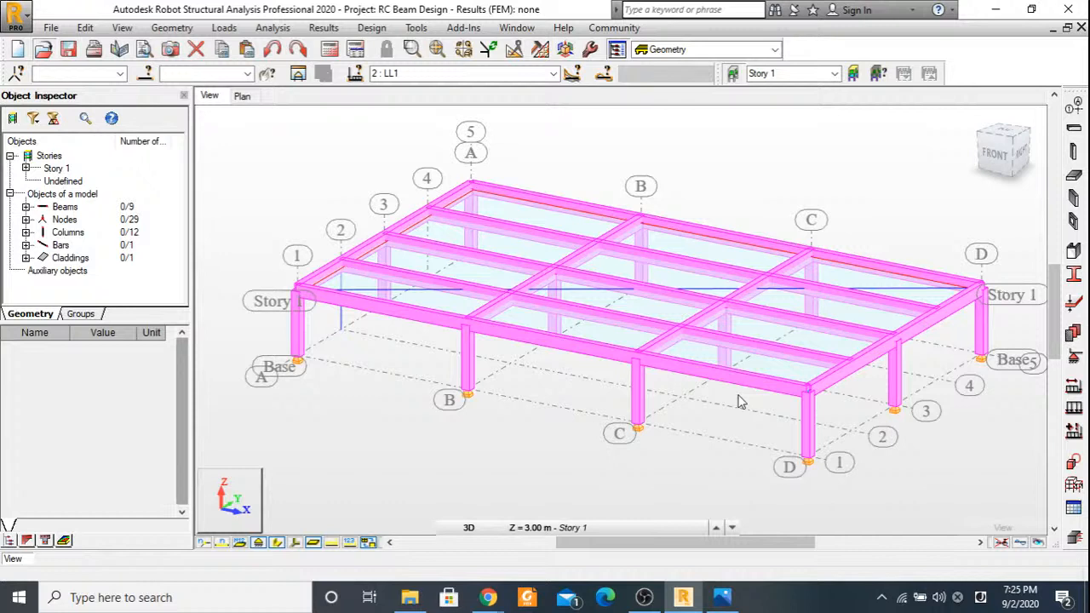
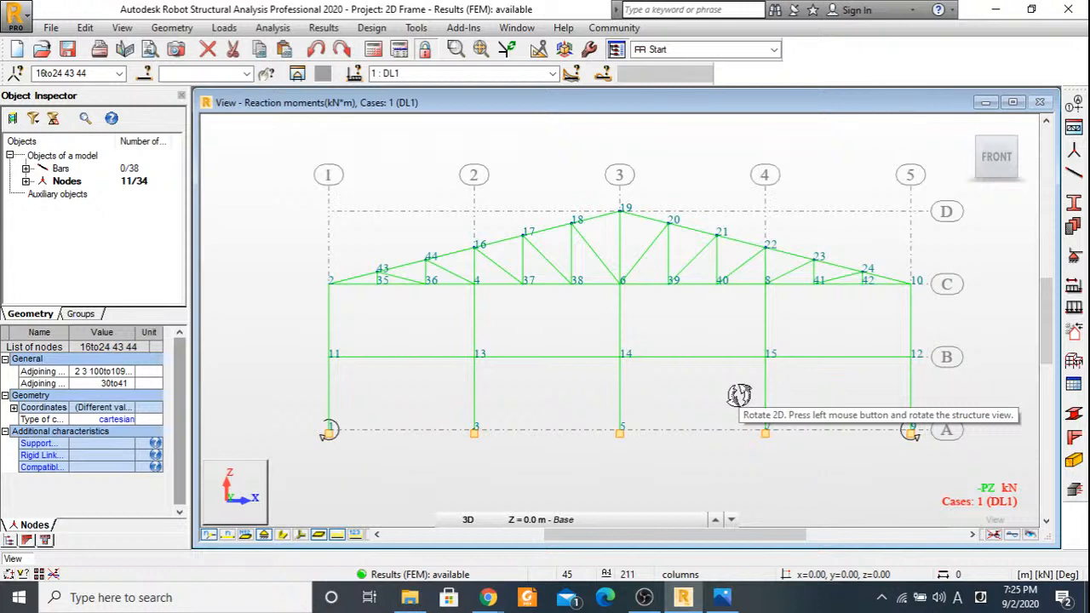
# Open the RC Beam Design.rtd project from the Structural Analysis with RSAP folder.
pyautogui.click(44, 49)
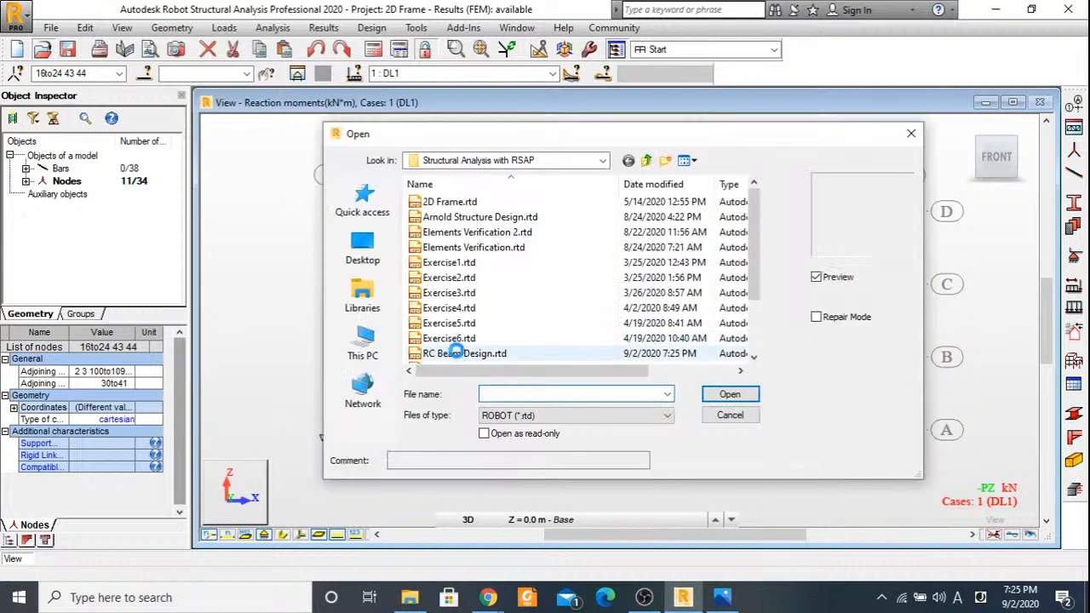
pyautogui.click(456, 352)
pyautogui.click(718, 397)
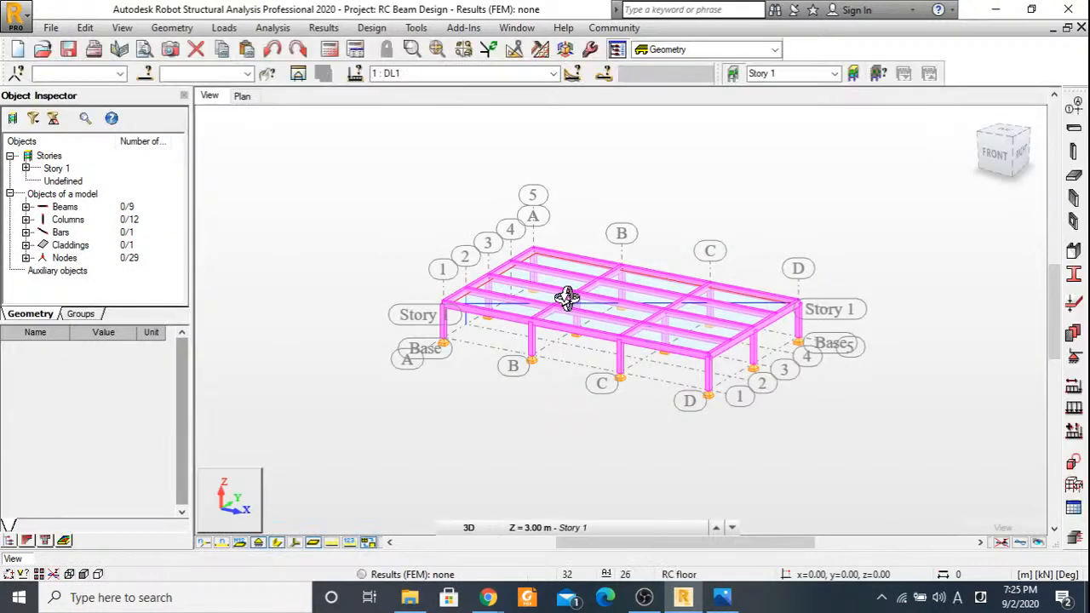
pyautogui.scroll(2, 591, 304)
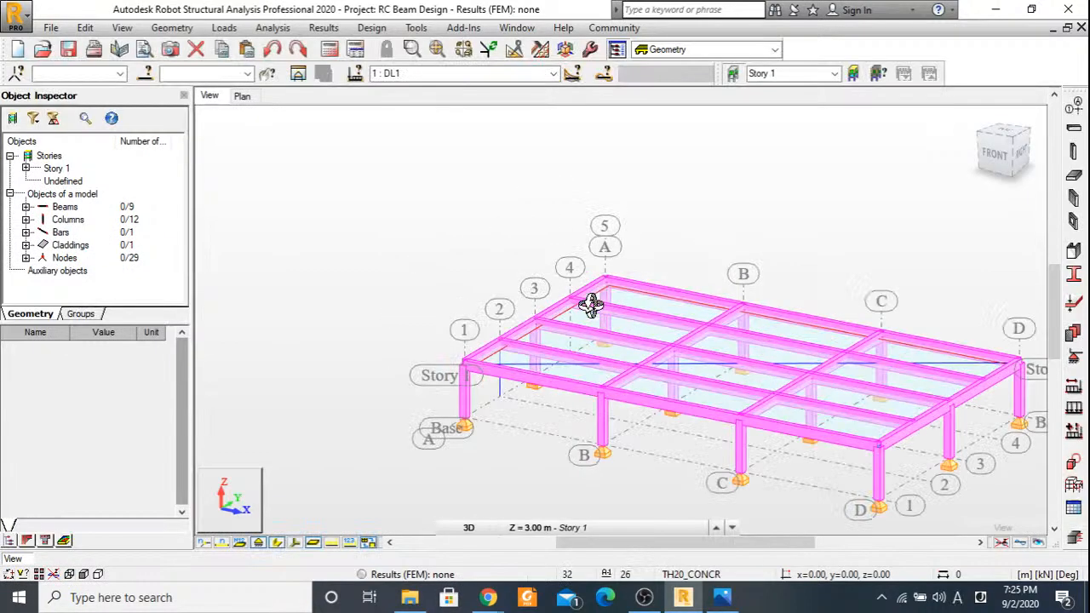
# Set the load case code combinations to full automatic combinations according to BS8110.
pyautogui.click(224, 27)
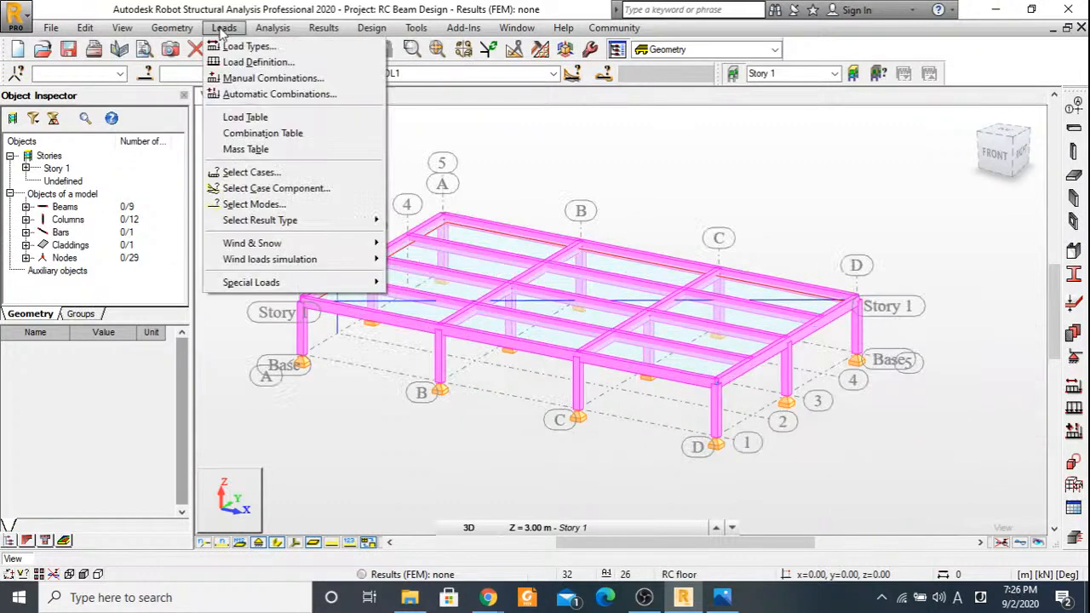
pyautogui.click(253, 95)
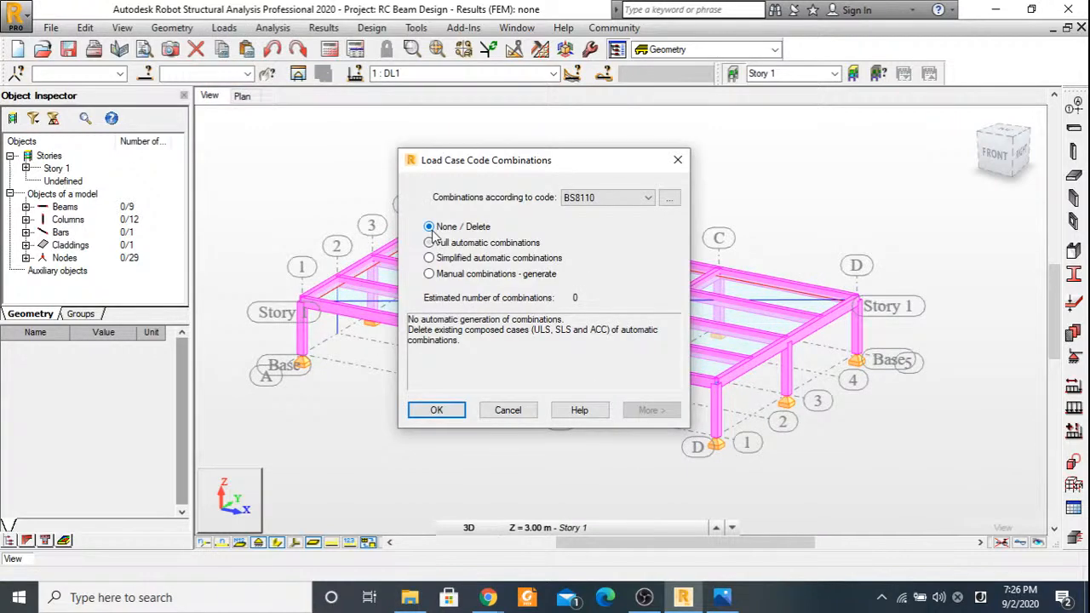
pyautogui.click(431, 242)
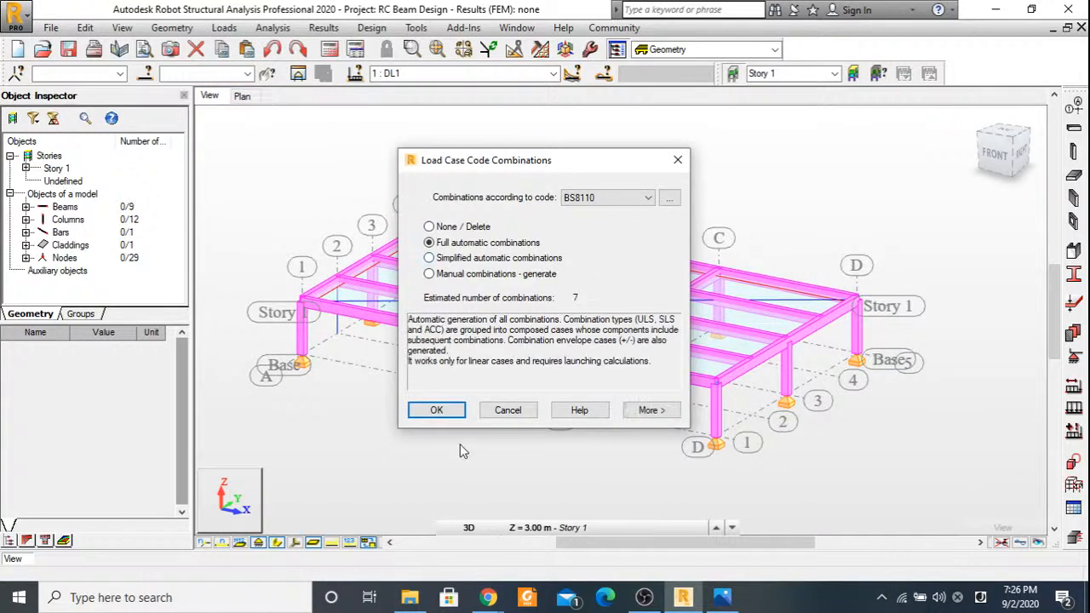
pyautogui.click(436, 410)
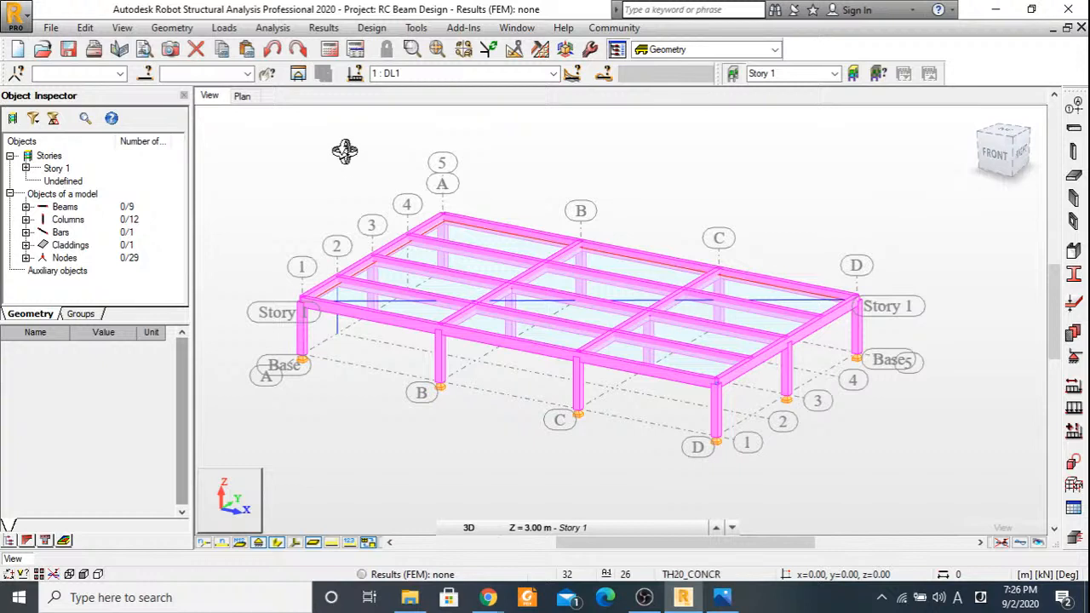
# Try to calculate the structure, continuing past the verification errors, and dismiss the calculation messages.
pyautogui.click(331, 51)
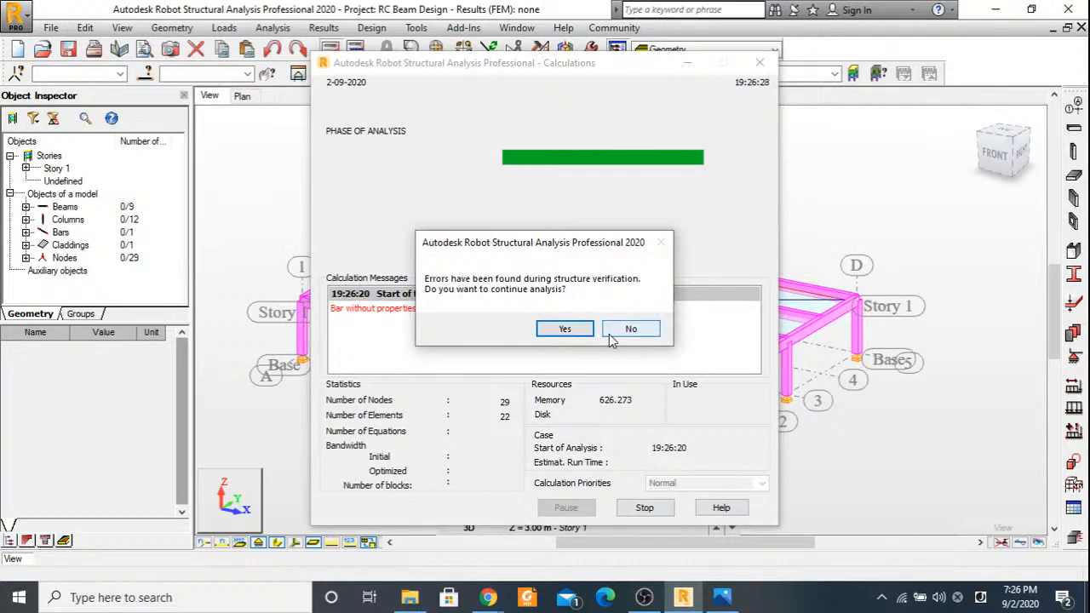
pyautogui.click(566, 334)
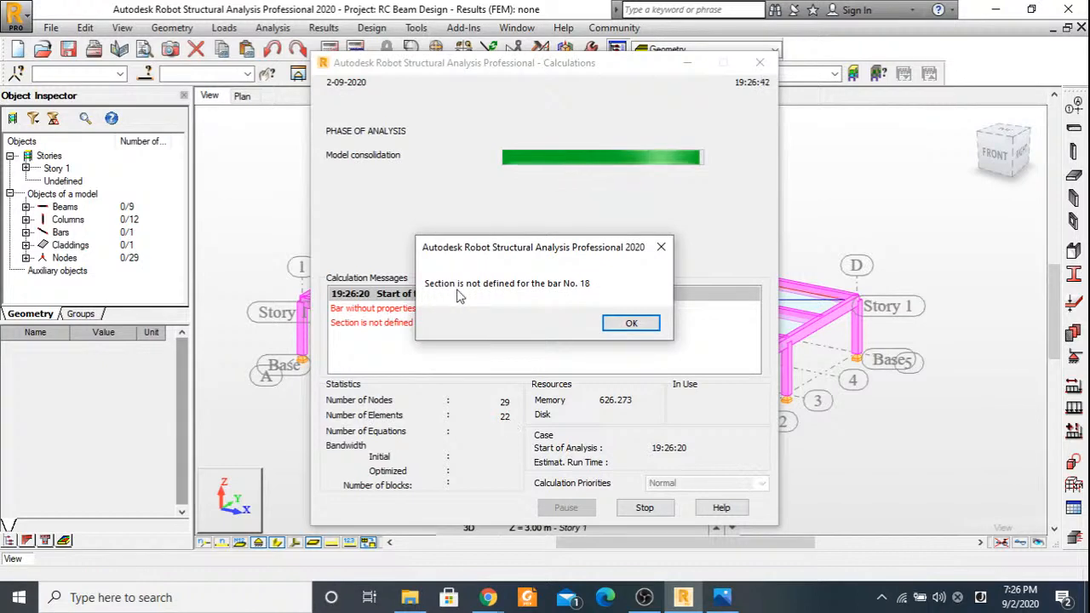
pyautogui.click(628, 324)
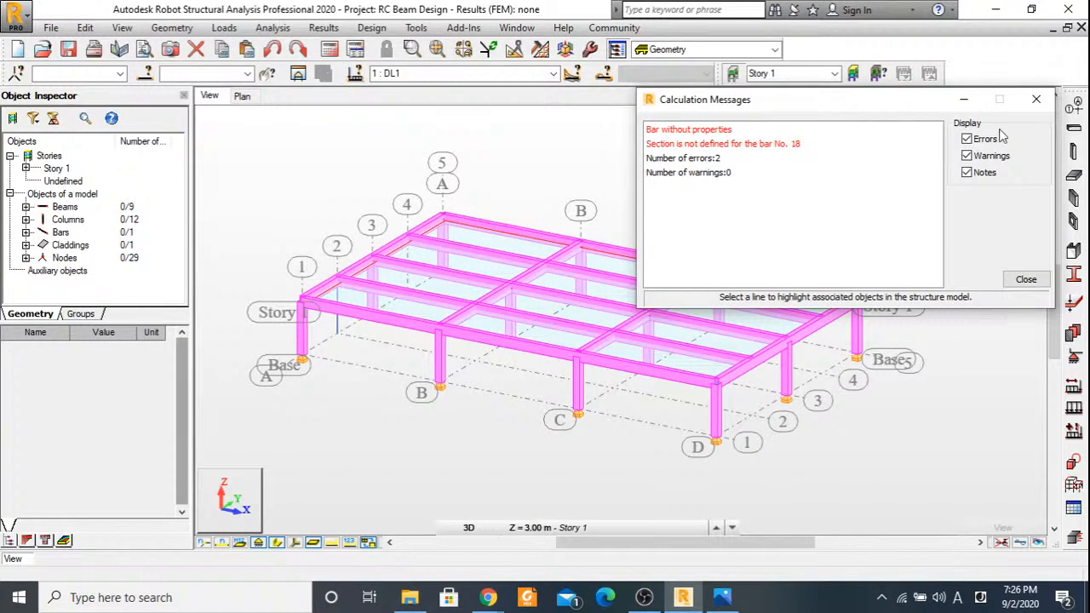
pyautogui.click(1044, 106)
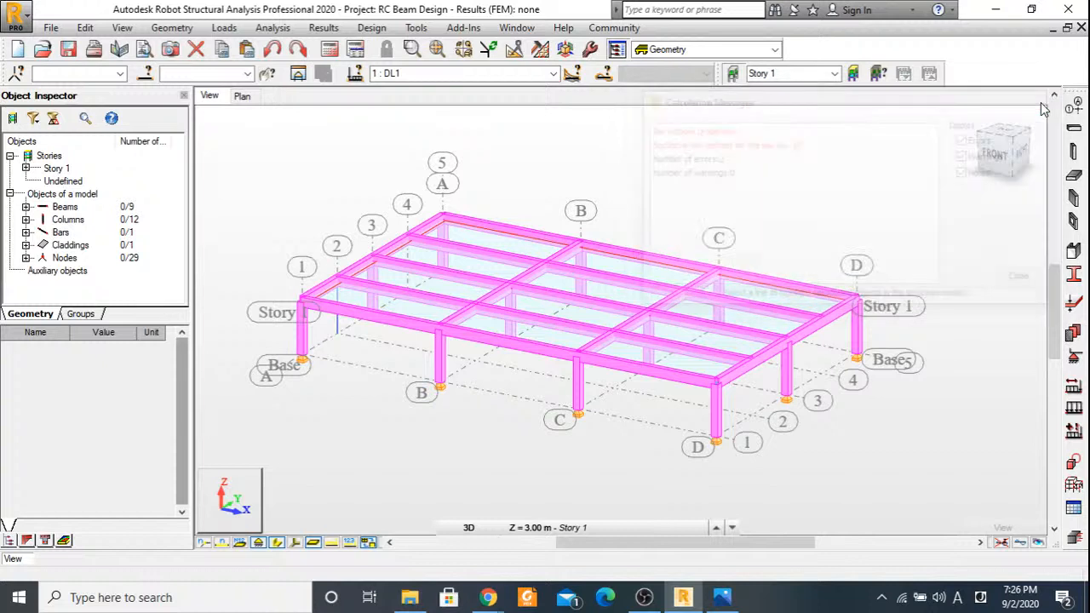
# Select bar 18 by its number and examine its geometry, section and material properties.
pyautogui.click(205, 74)
pyautogui.write('1')
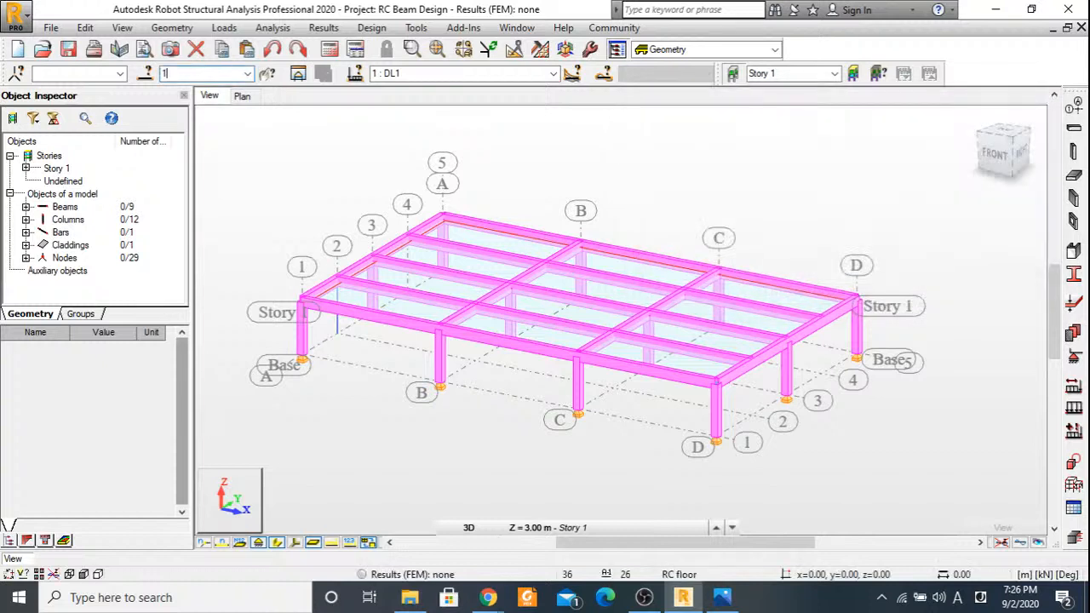
pyautogui.write('8')
pyautogui.press('Return')
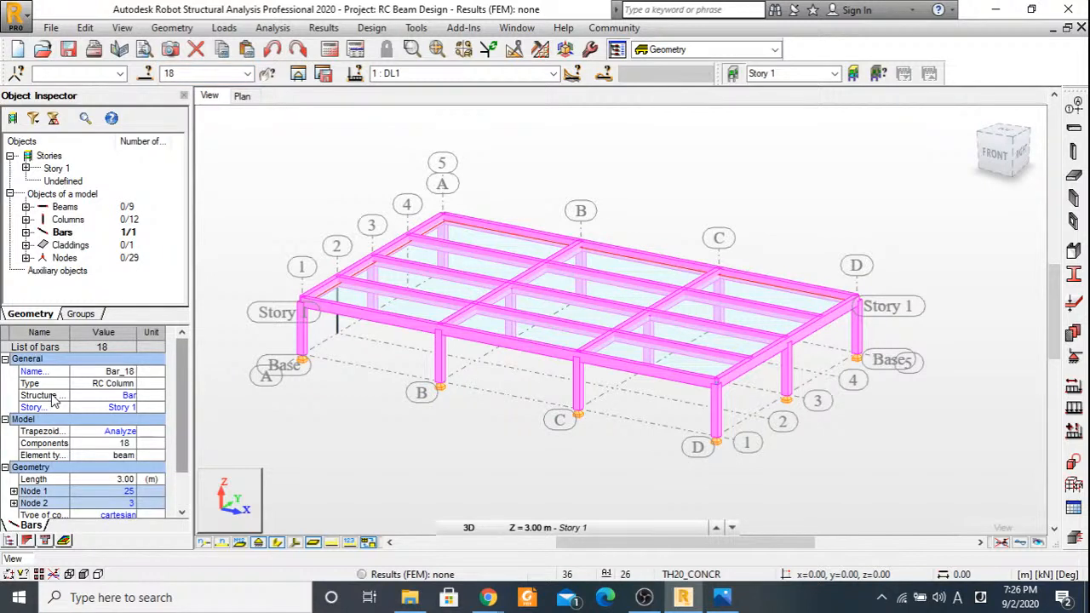
pyautogui.scroll(-3, 127, 458)
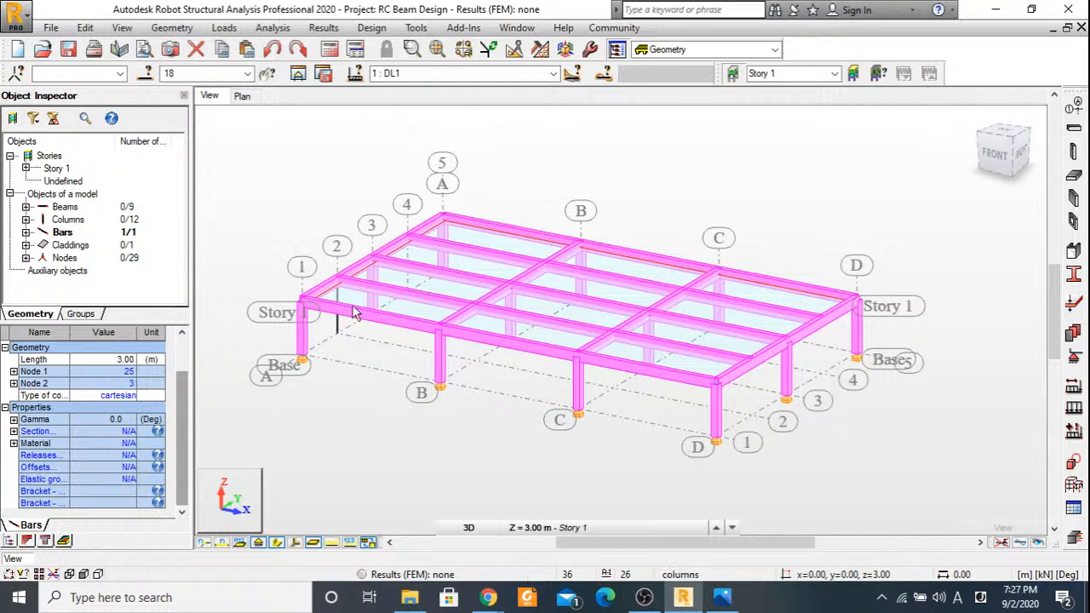
# Delete the stray vertical bar 18 at grid A-2 and the leftover node 25 at its base.
pyautogui.keyDown('shift'); pyautogui.moveTo(355, 314); pyautogui.dragTo(476, 321, button='middle'); pyautogui.keyUp('shift')
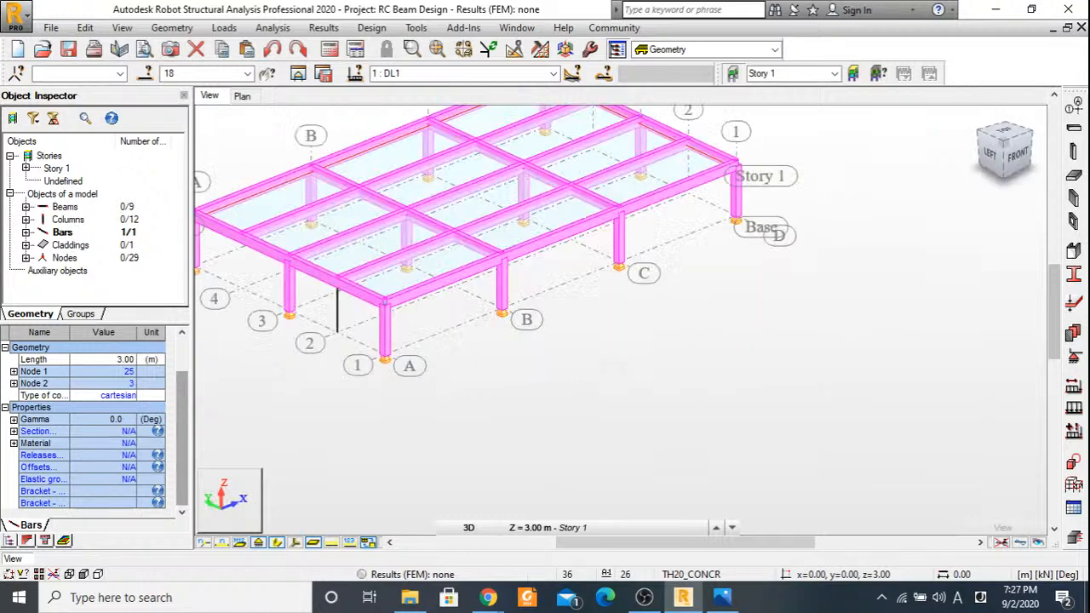
pyautogui.click(494, 376)
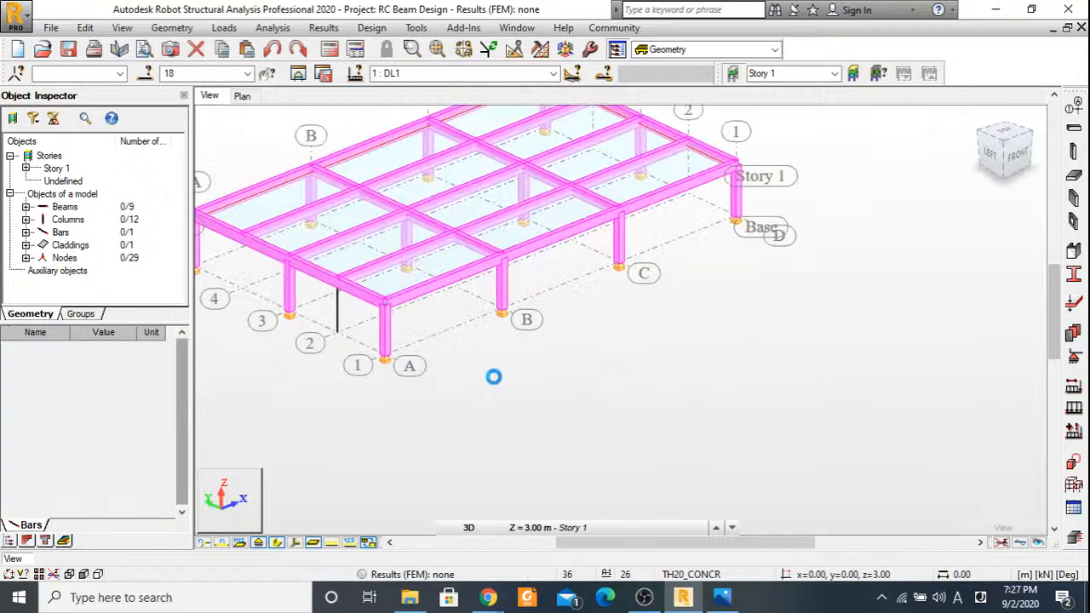
pyautogui.click(338, 313)
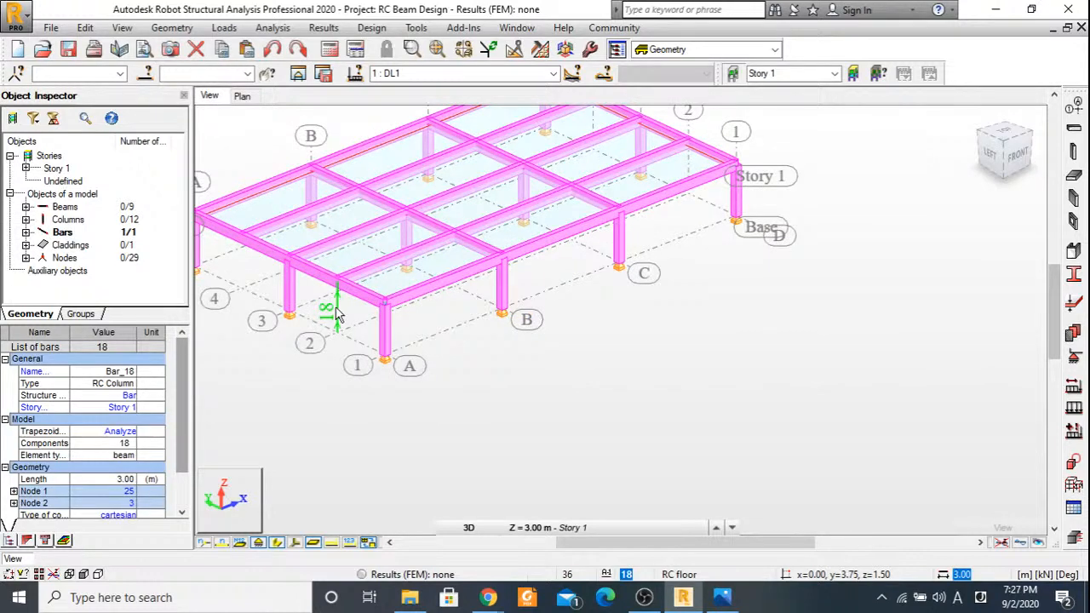
pyautogui.click(464, 419)
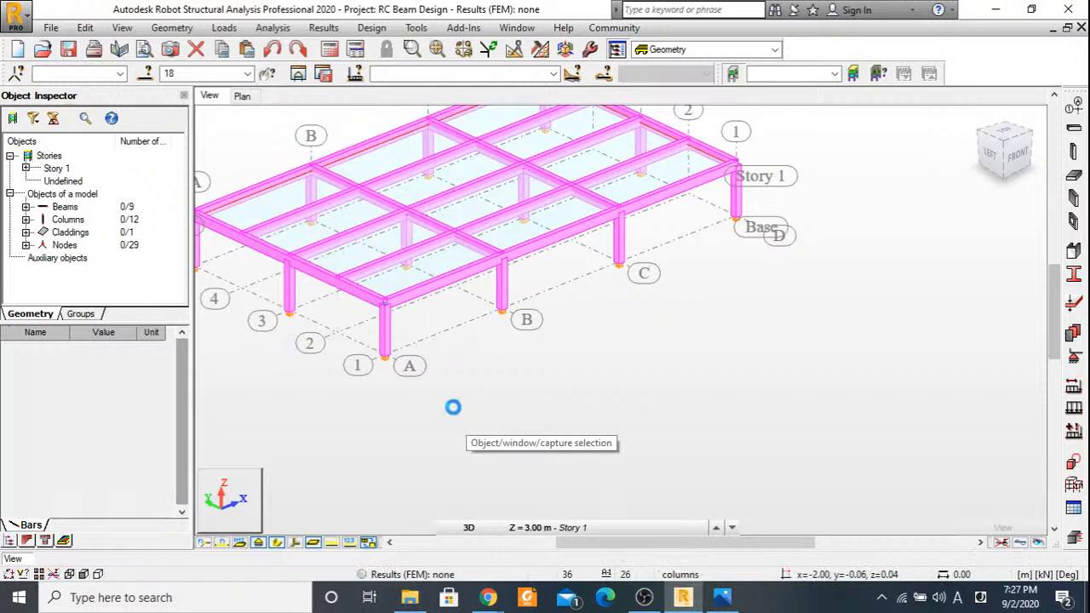
pyautogui.click(337, 333)
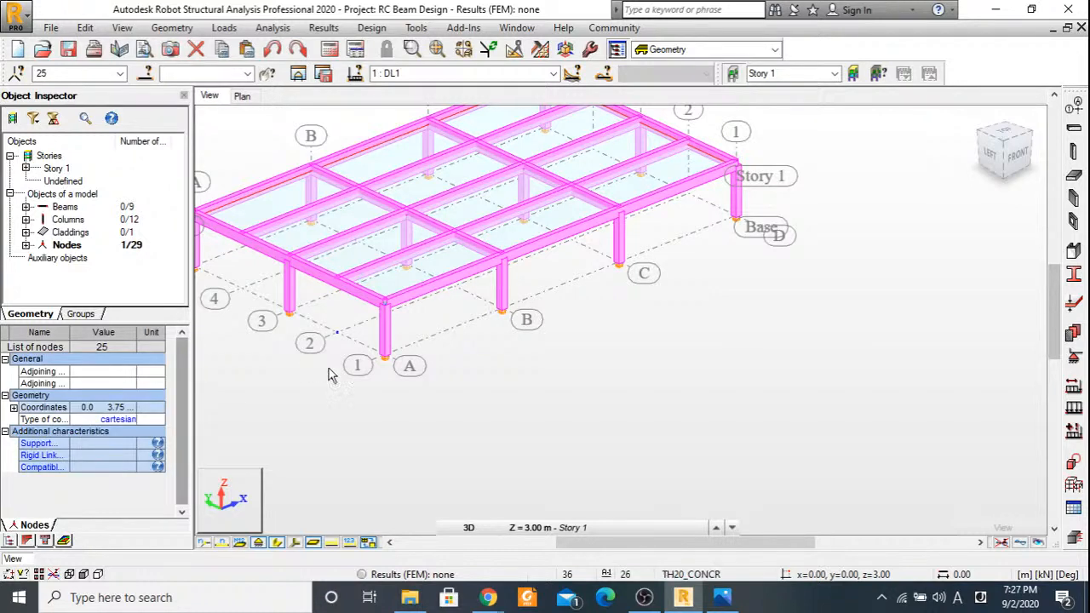
pyautogui.press('Delete')
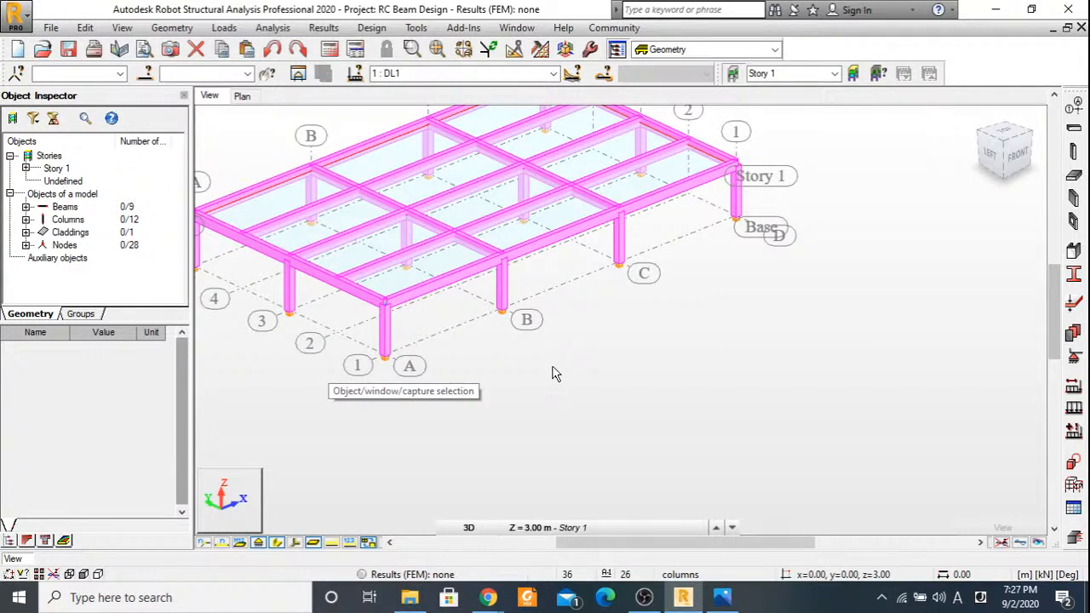
# Accept the automatic load combinations again and run the structure calculations.
pyautogui.scroll(-2, 553, 375)
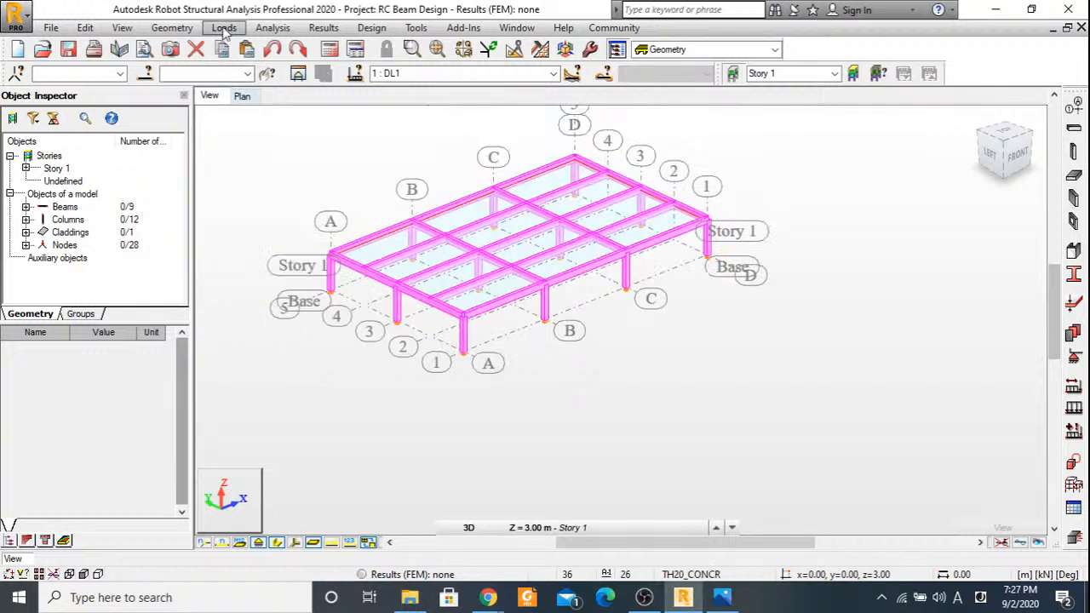
pyautogui.click(224, 27)
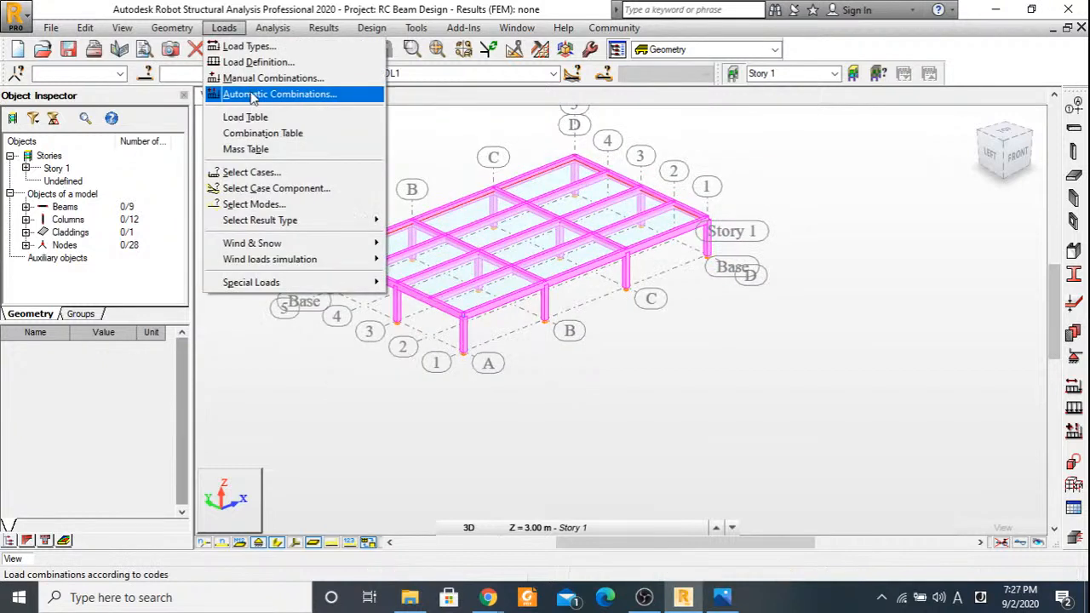
pyautogui.click(251, 98)
pyautogui.click(448, 414)
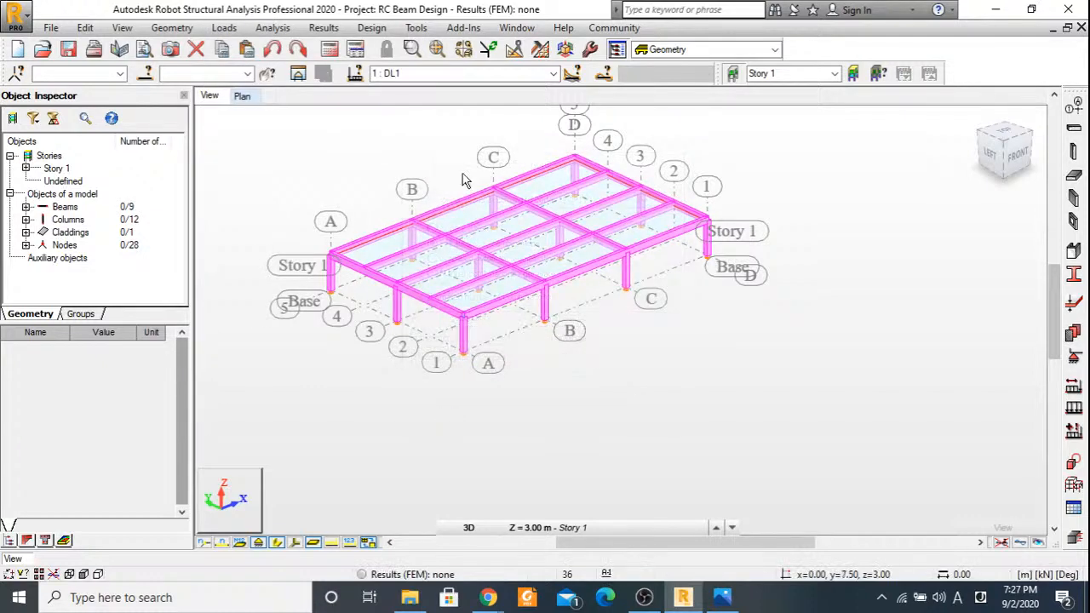
pyautogui.scroll(2, 464, 181)
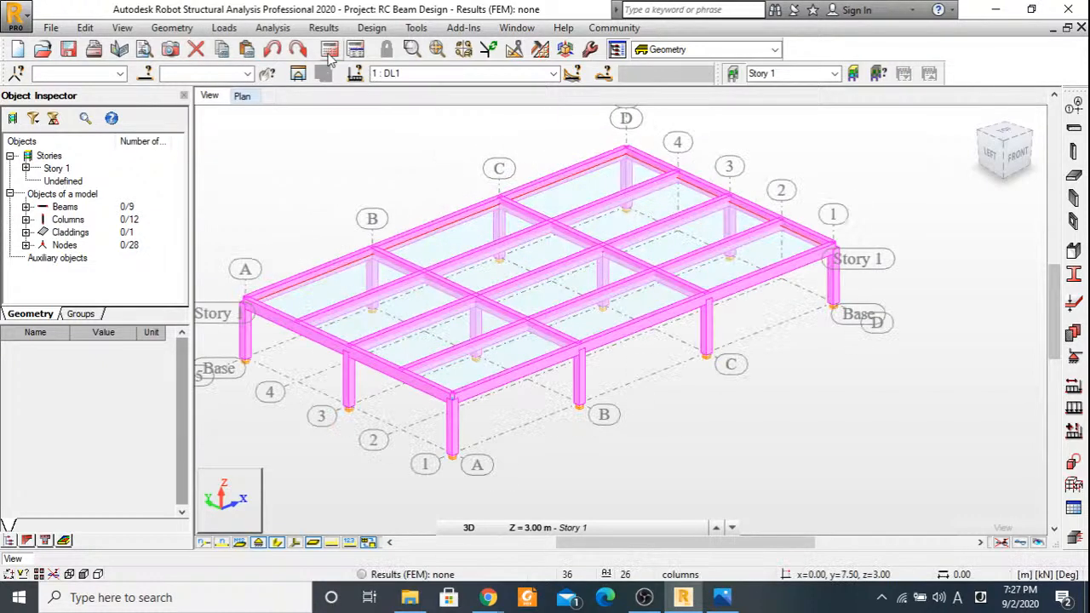
pyautogui.click(330, 52)
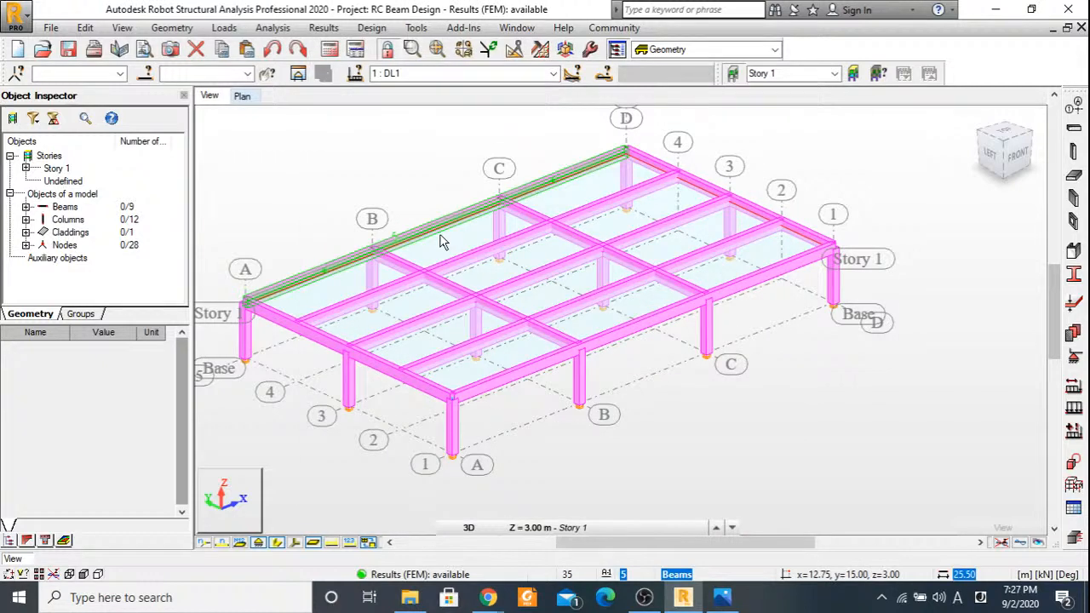
# Review the list of available load cases and code combinations without changing the active DL1 case.
pyautogui.click(554, 74)
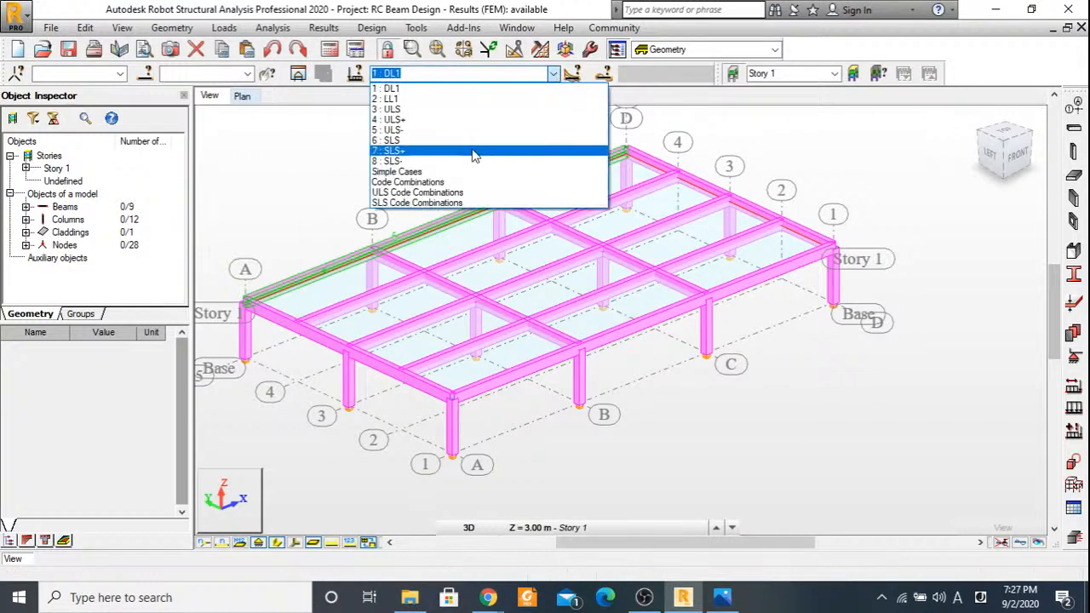
pyautogui.click(520, 226)
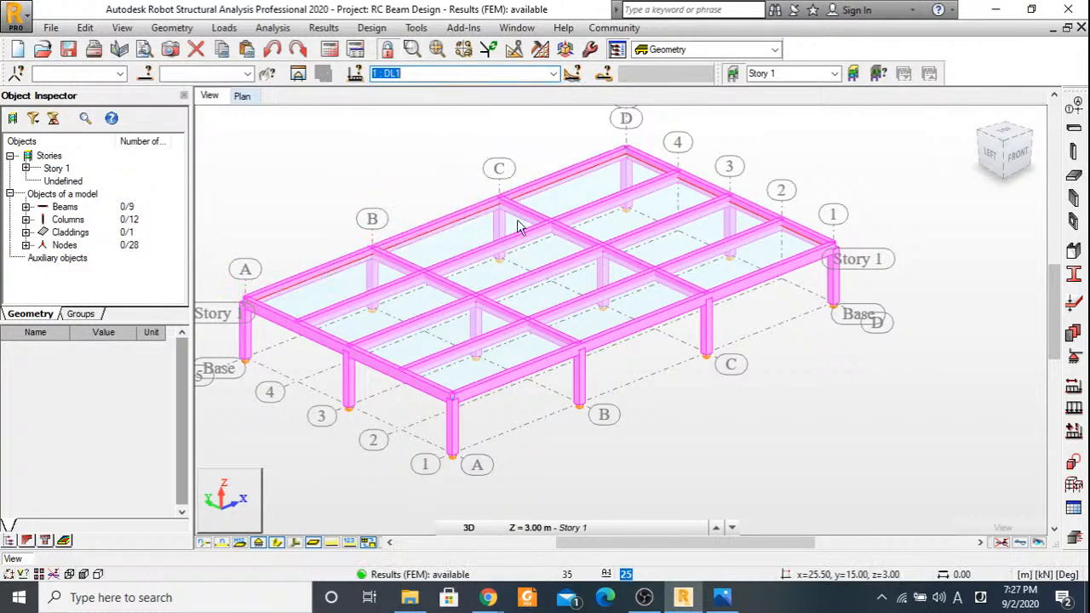
pyautogui.scroll(2, 520, 227)
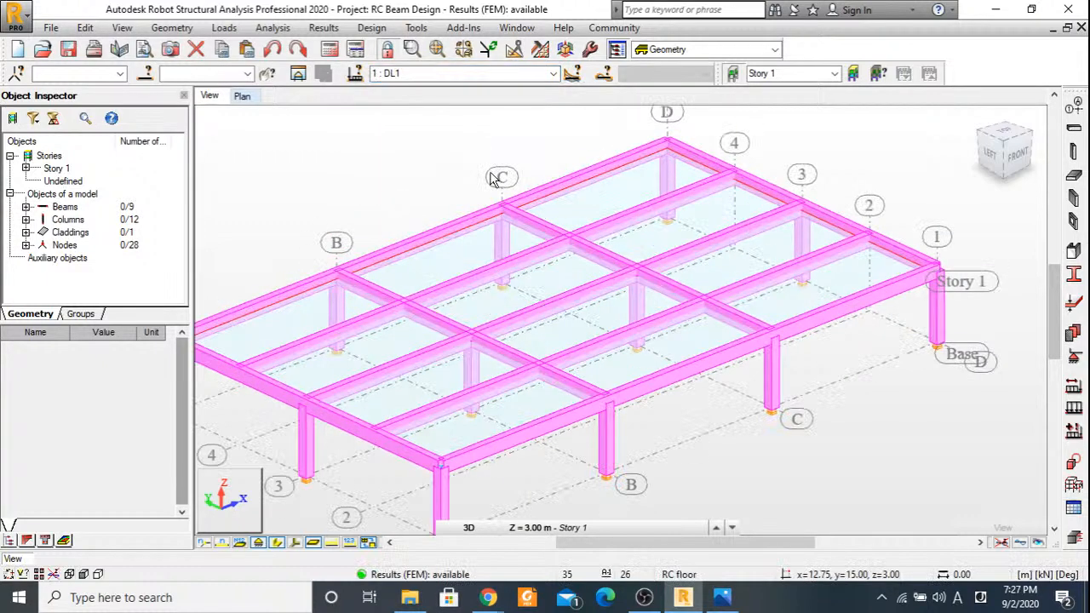
pyautogui.scroll(-2, 536, 116)
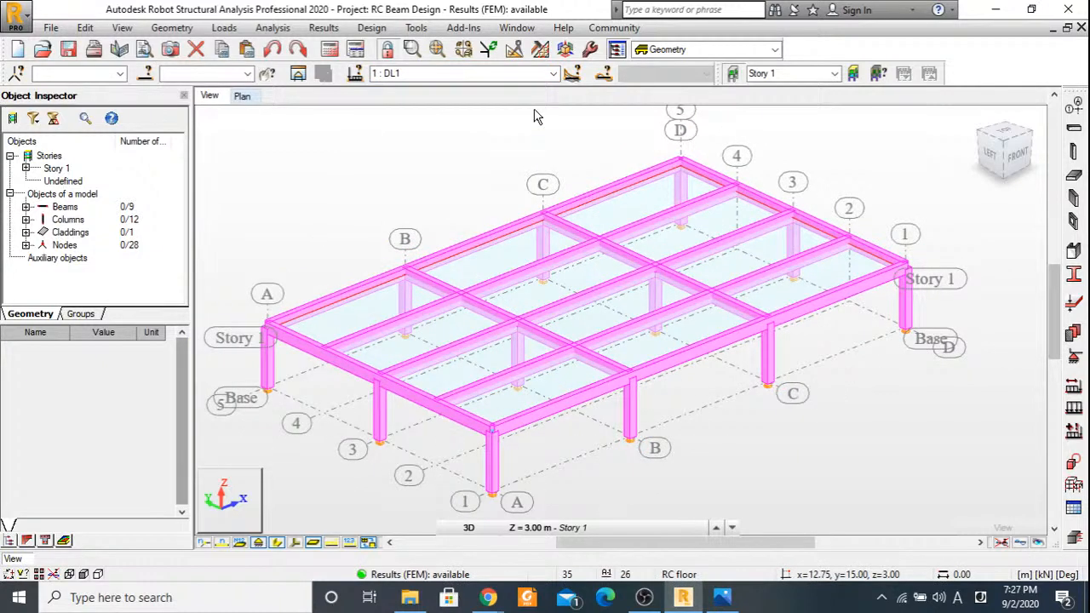
pyautogui.click(422, 73)
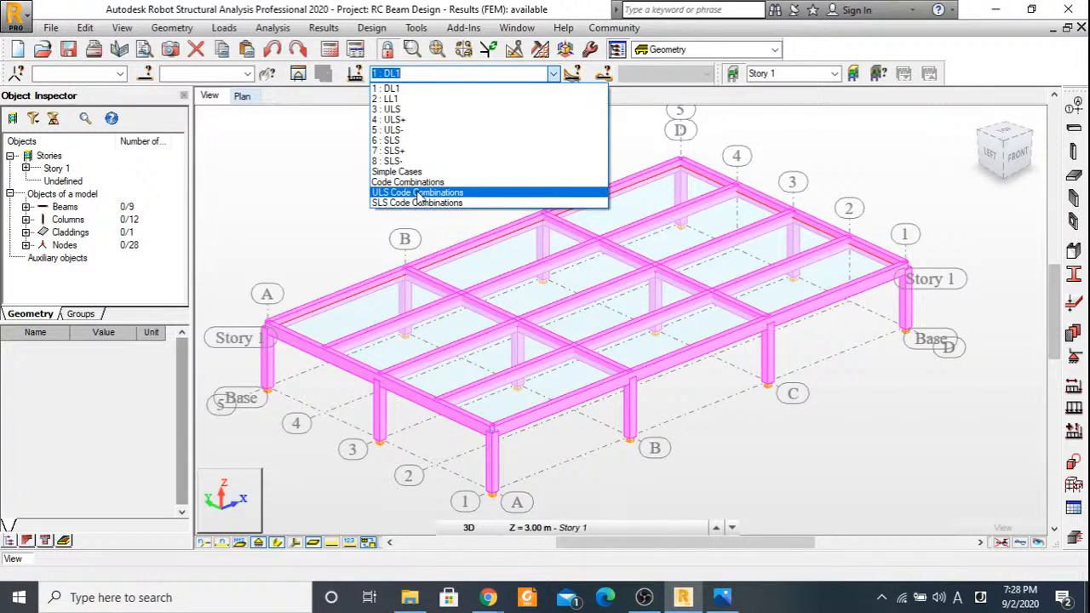
pyautogui.click(828, 155)
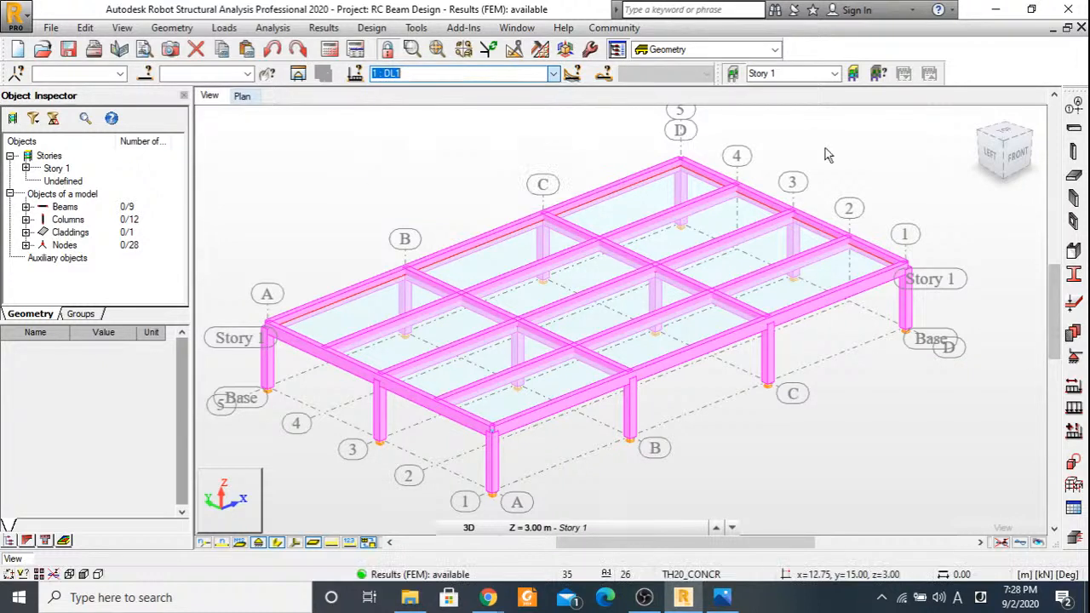
# Turn on the display of load distribution regions in the model view.
pyautogui.moveTo(415, 206); pyautogui.dragTo(453, 203, button='middle')
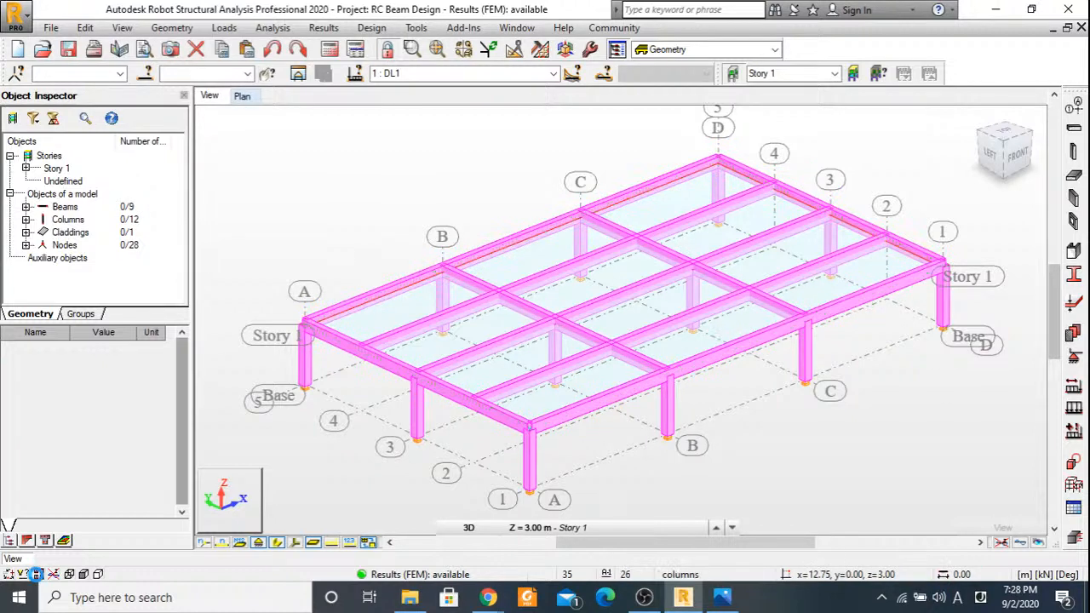
pyautogui.click(36, 573)
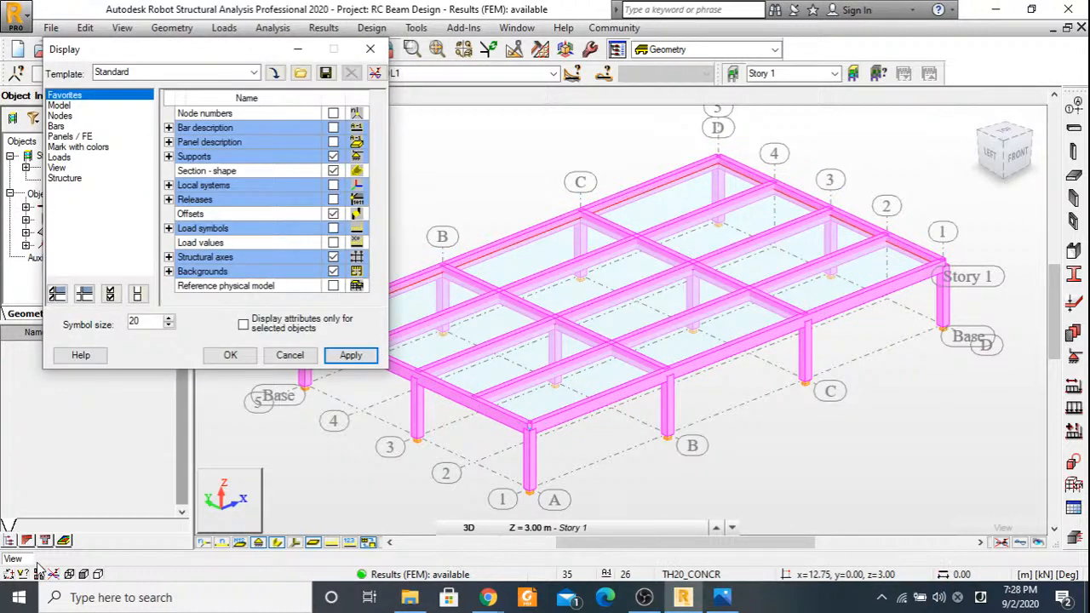
pyautogui.click(60, 157)
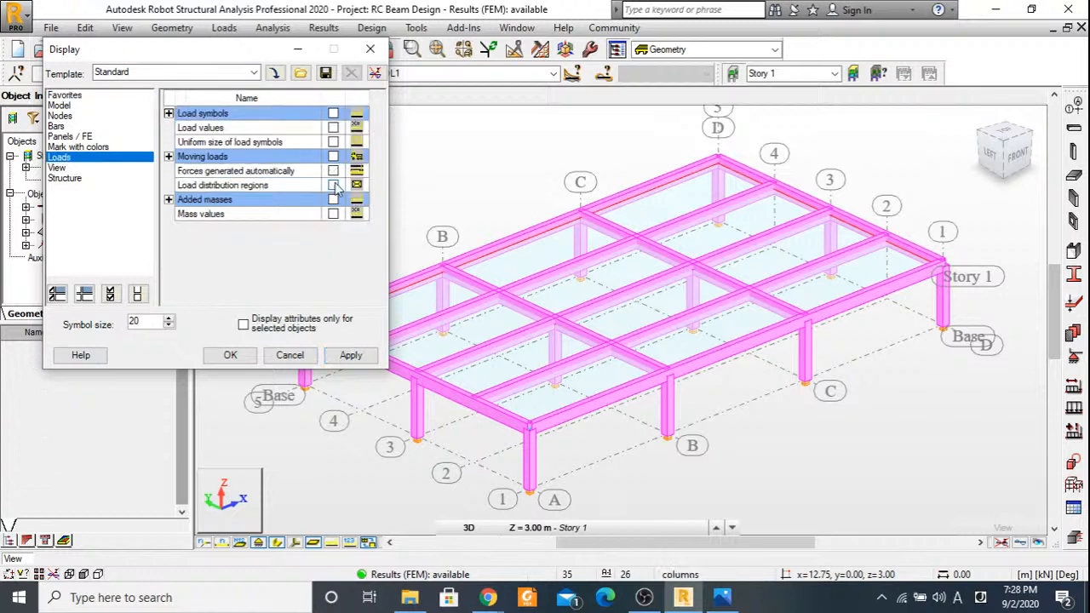
pyautogui.click(333, 184)
pyautogui.click(230, 355)
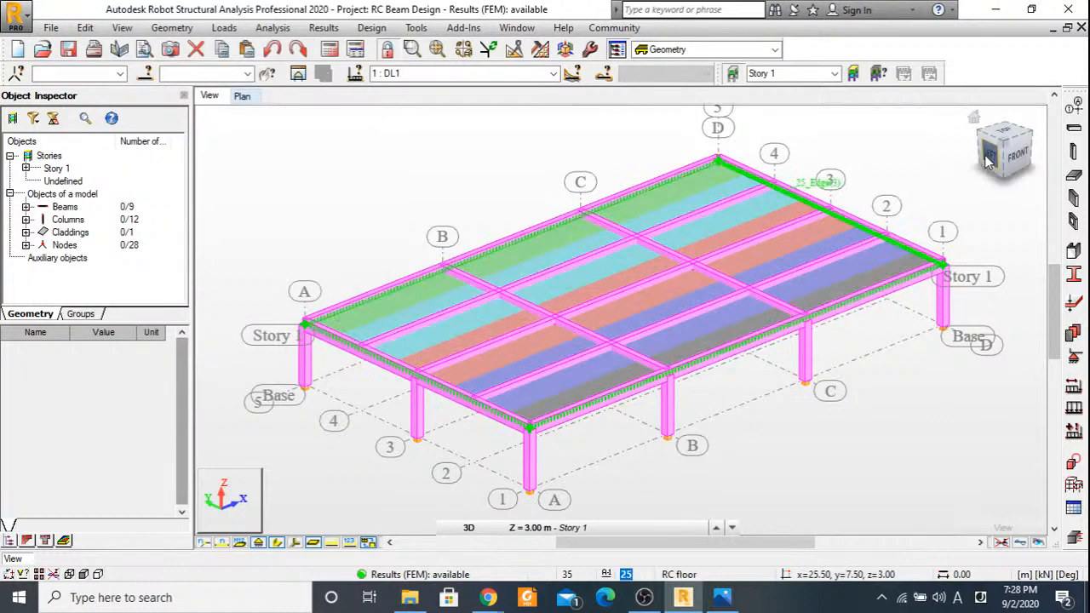
# Hide the panel contours and the interior filling of panels through the Panels / FE display settings.
pyautogui.moveTo(988, 161); pyautogui.dragTo(896, 222)
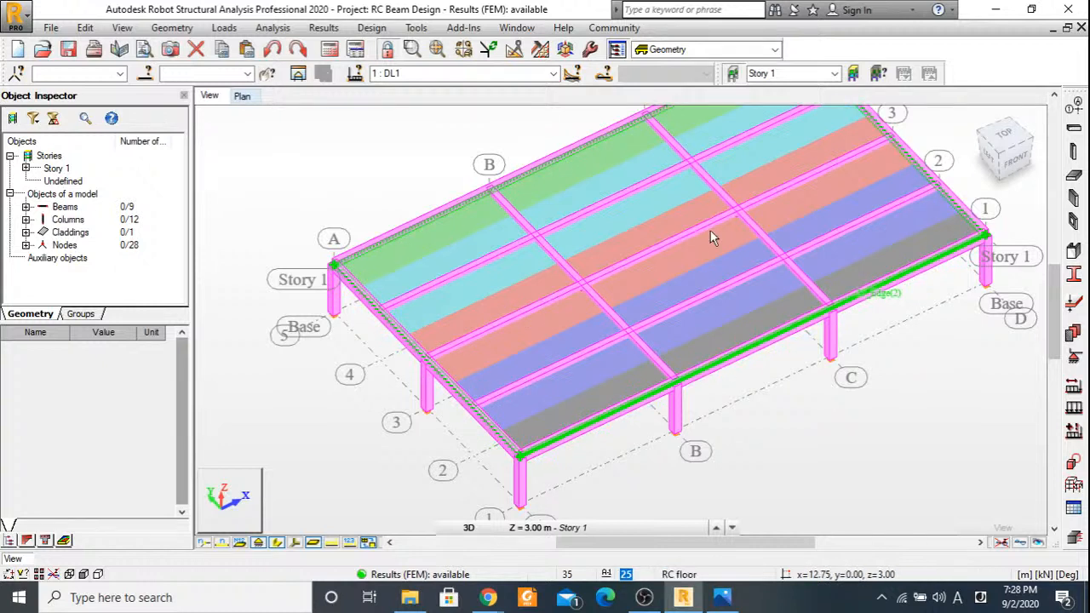
pyautogui.click(977, 155)
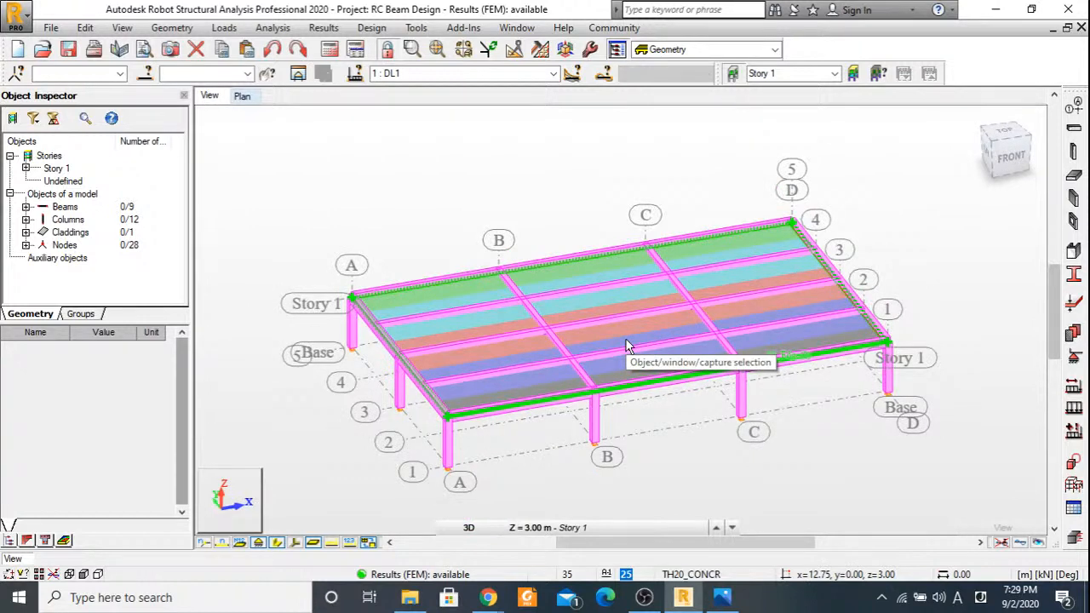
pyautogui.scroll(1, 706, 457)
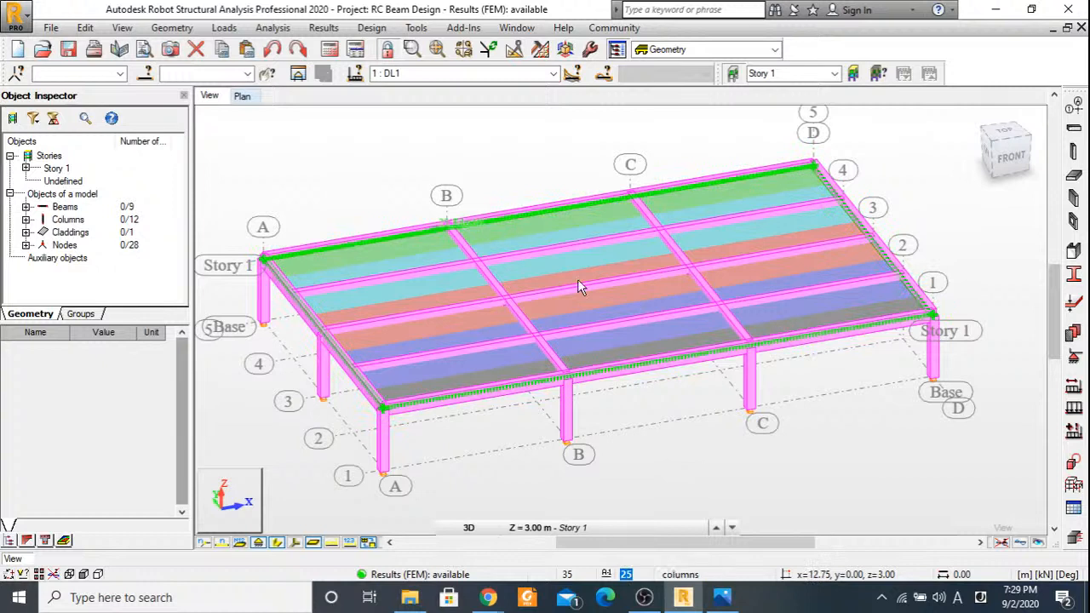
pyautogui.click(66, 575)
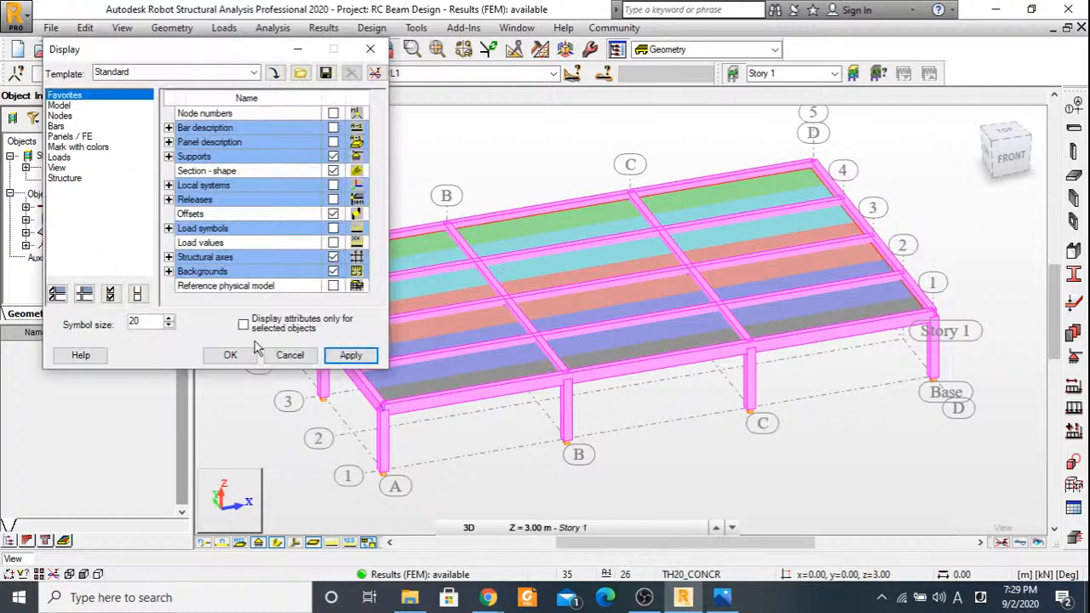
pyautogui.click(70, 136)
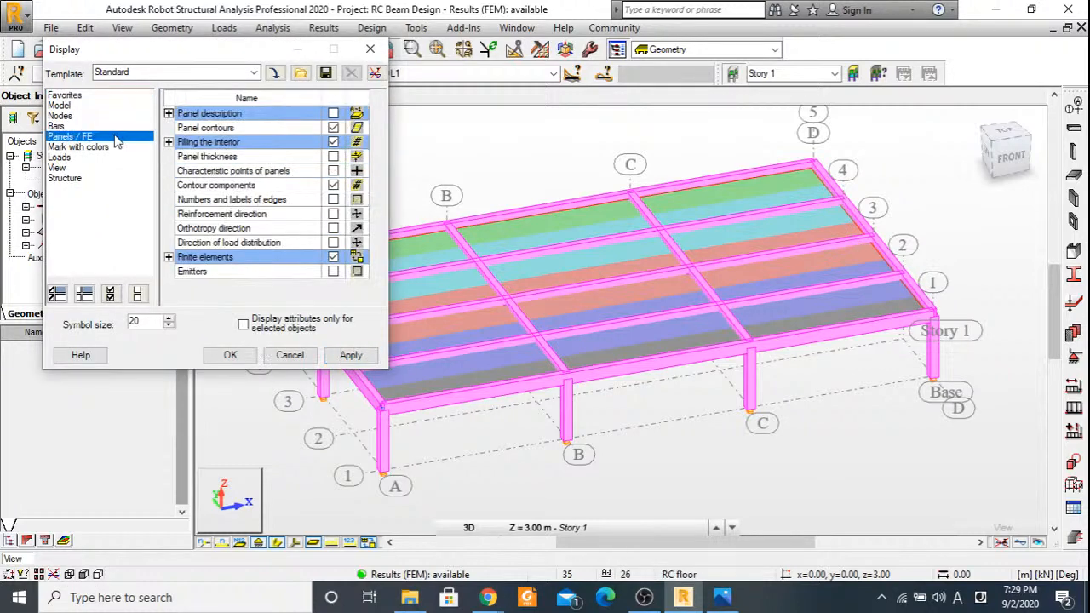
pyautogui.click(333, 141)
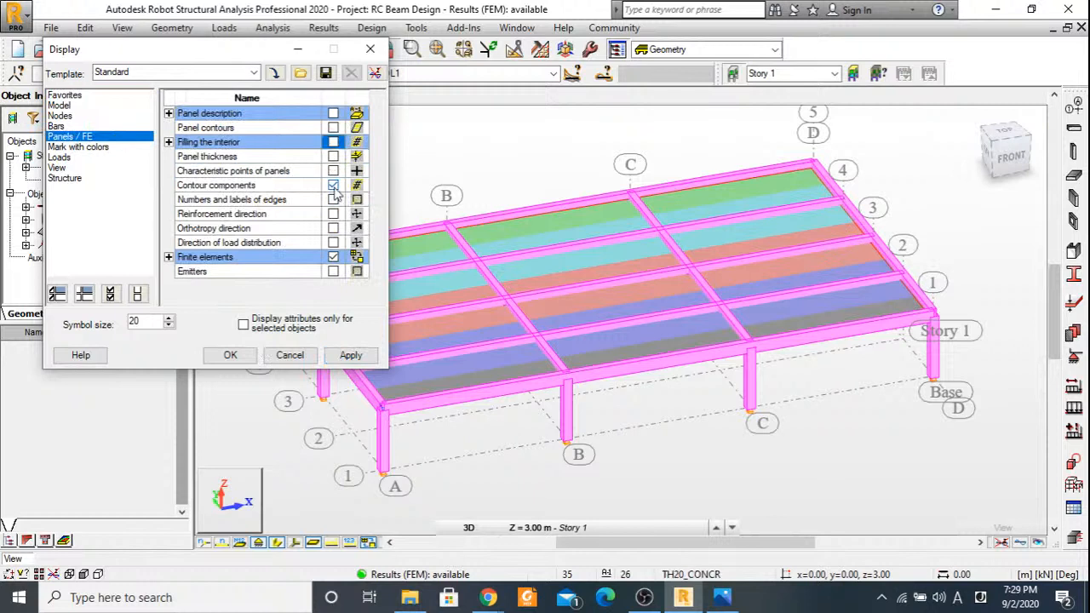
pyautogui.click(252, 357)
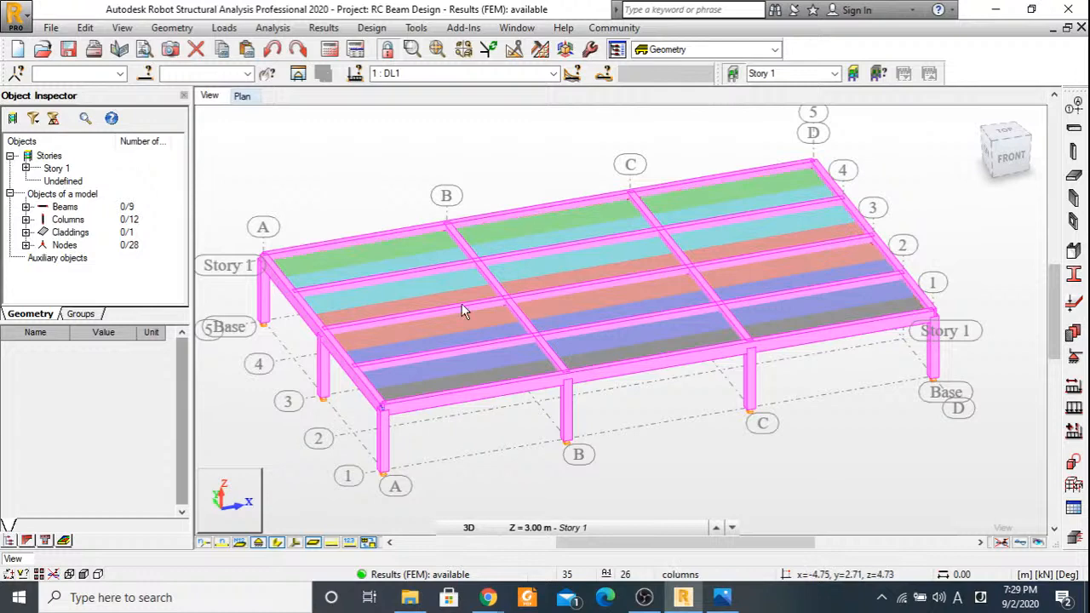
# Select the beam along grid line 3 in the plan and show its My moment diagram in Detailed Analysis for case DL1.
pyautogui.scroll(2, 545, 288)
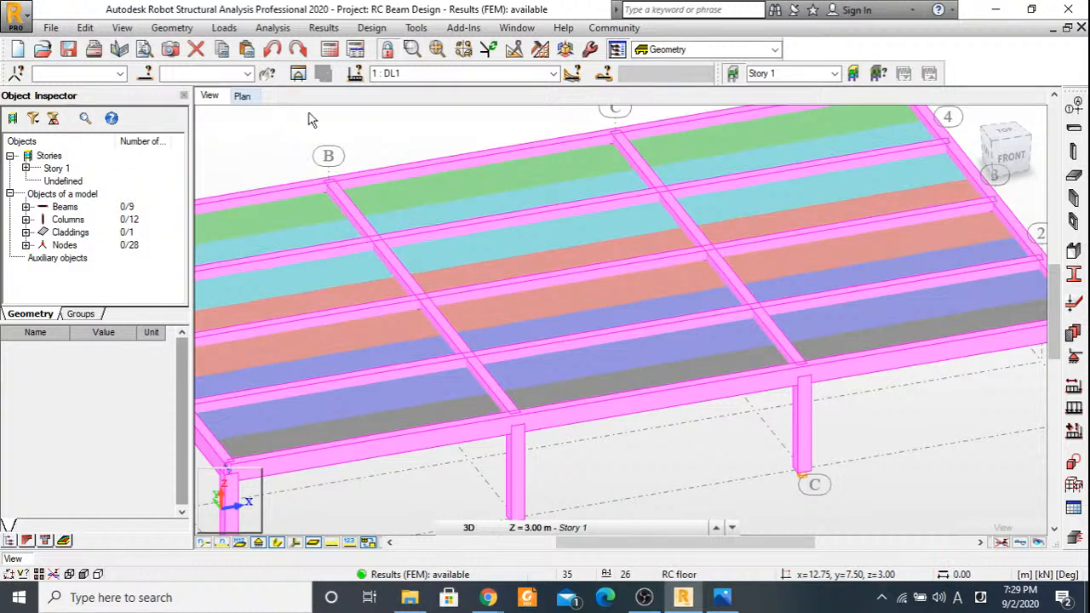
pyautogui.click(241, 95)
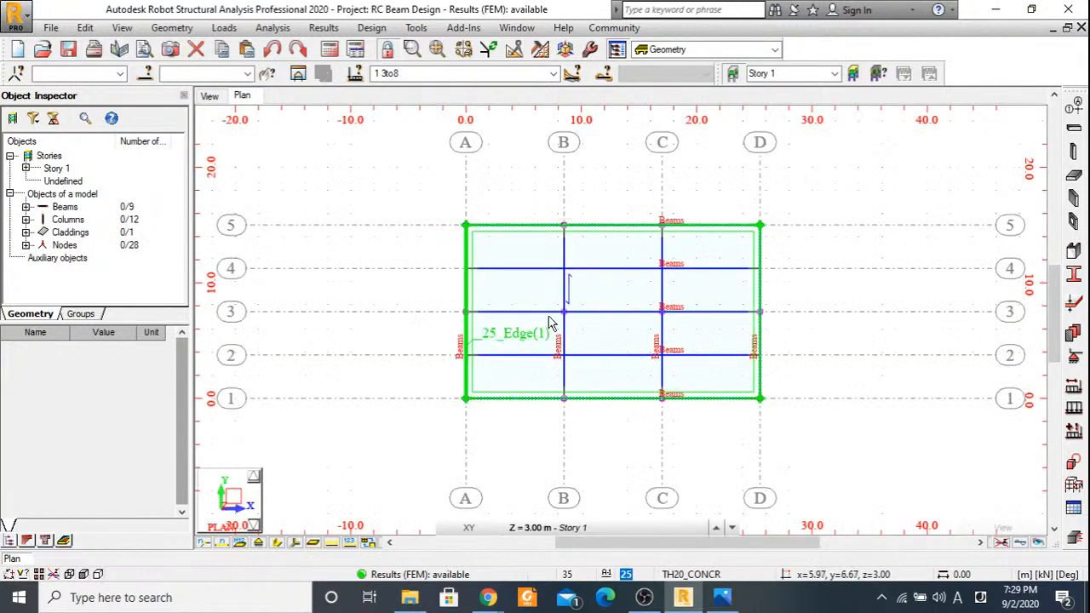
pyautogui.click(591, 312)
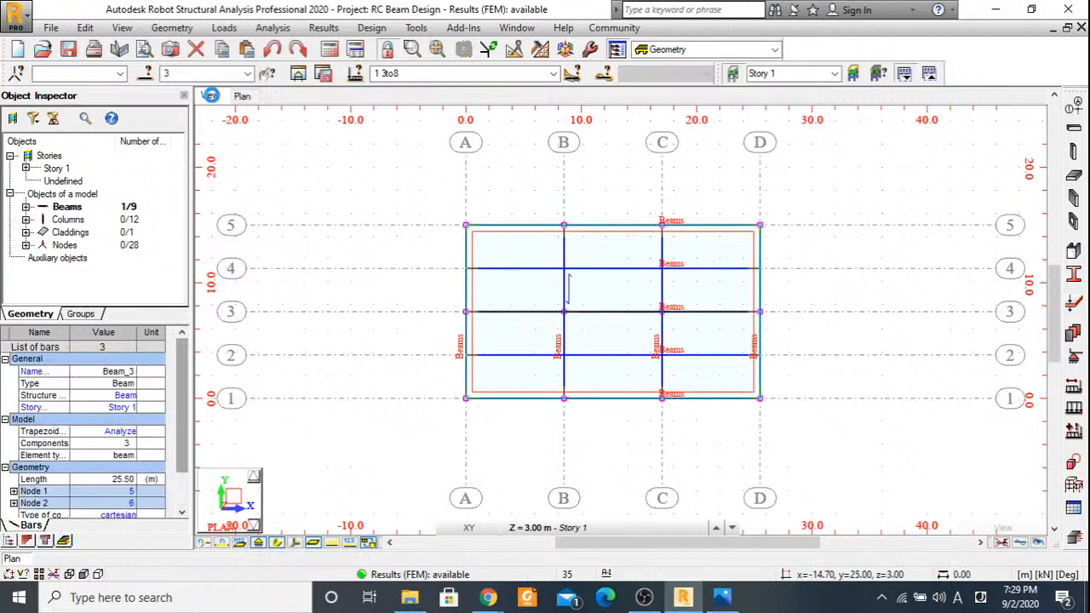
pyautogui.click(210, 96)
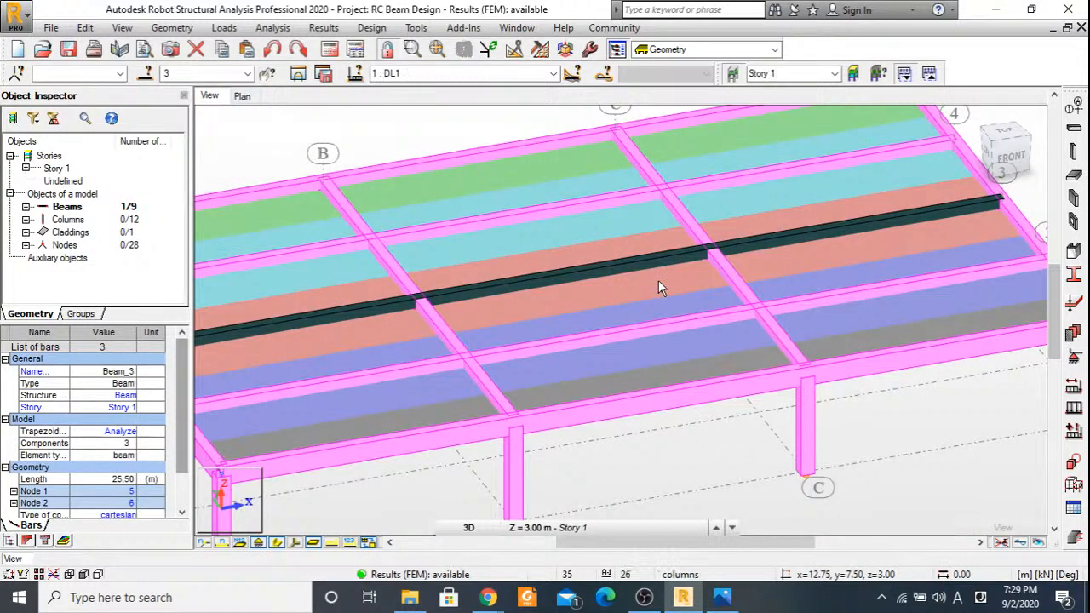
pyautogui.scroll(-3, 658, 282)
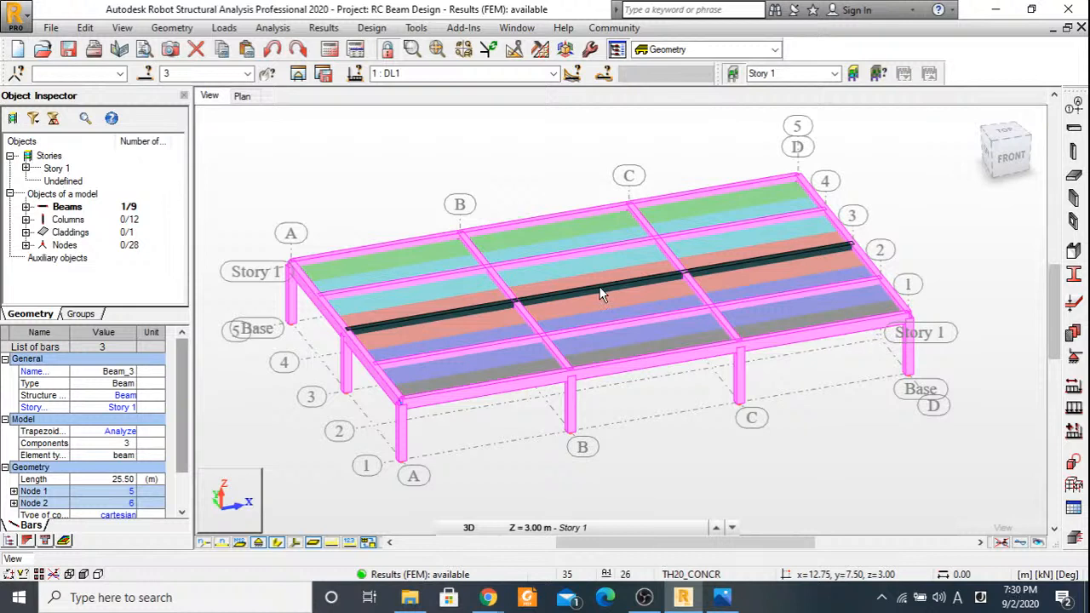
pyautogui.click(324, 28)
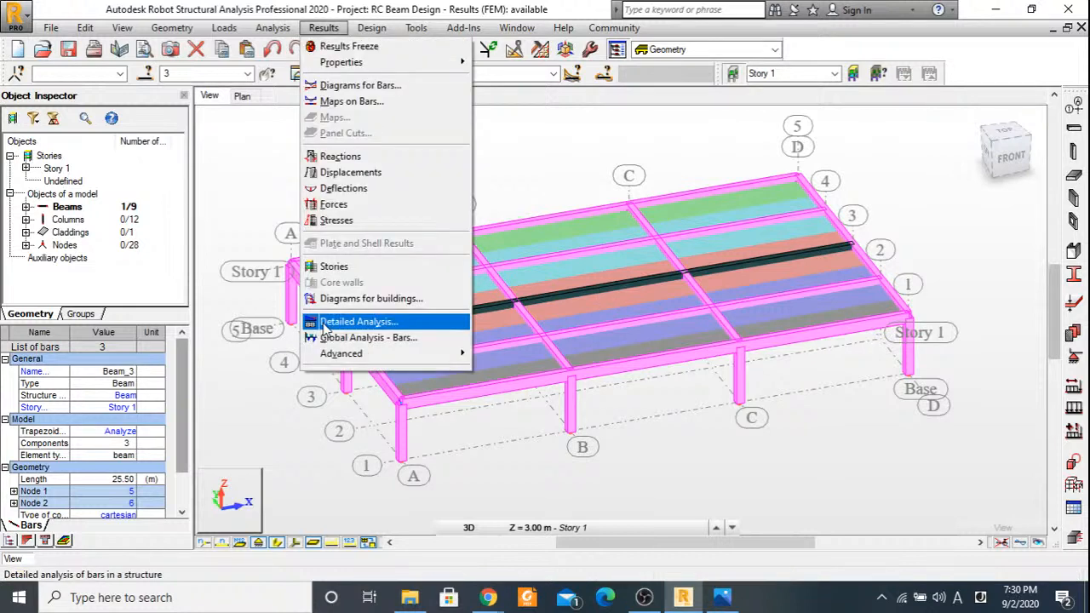
pyautogui.click(350, 322)
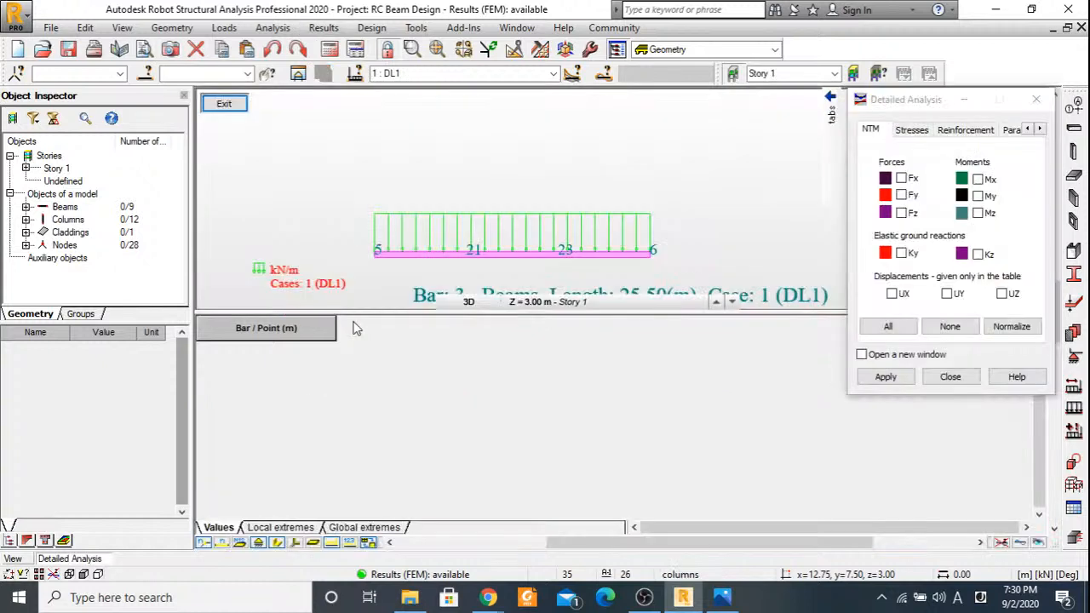
pyautogui.click(979, 198)
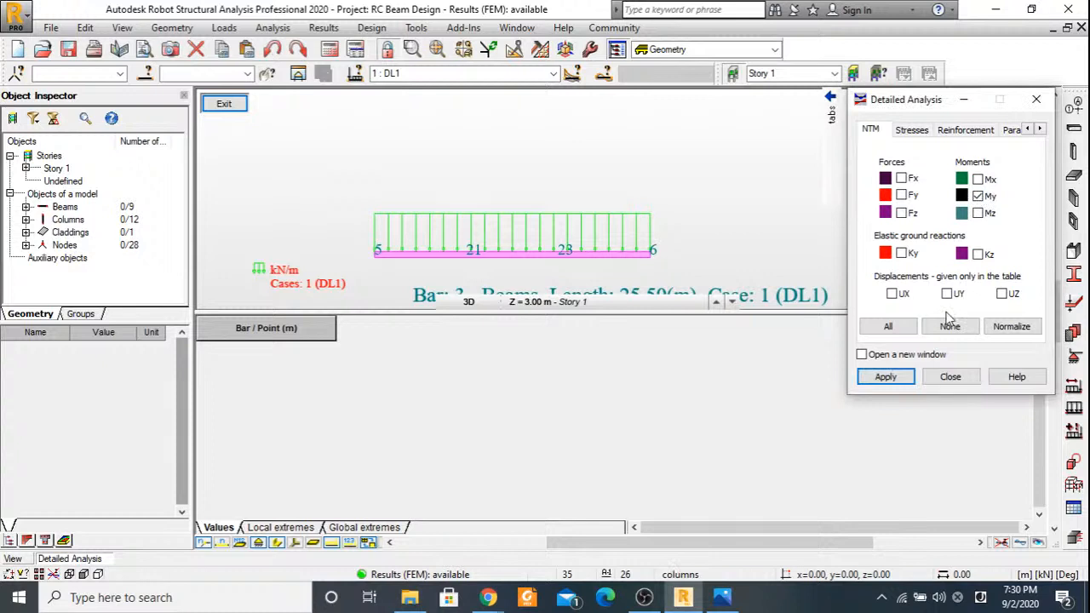
pyautogui.click(886, 376)
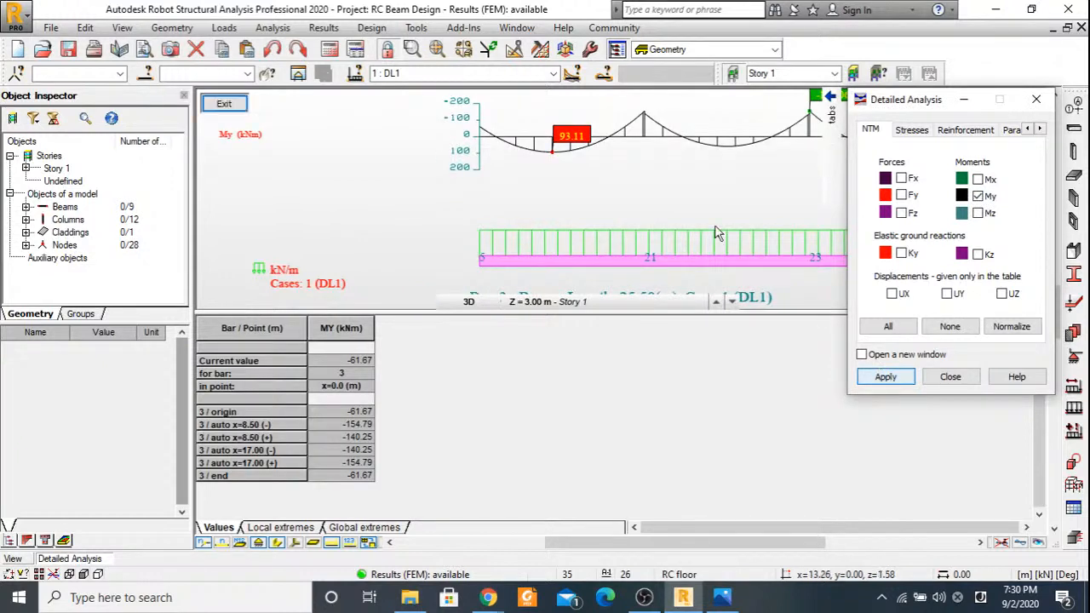
pyautogui.moveTo(718, 235); pyautogui.dragTo(485, 224, button='middle')
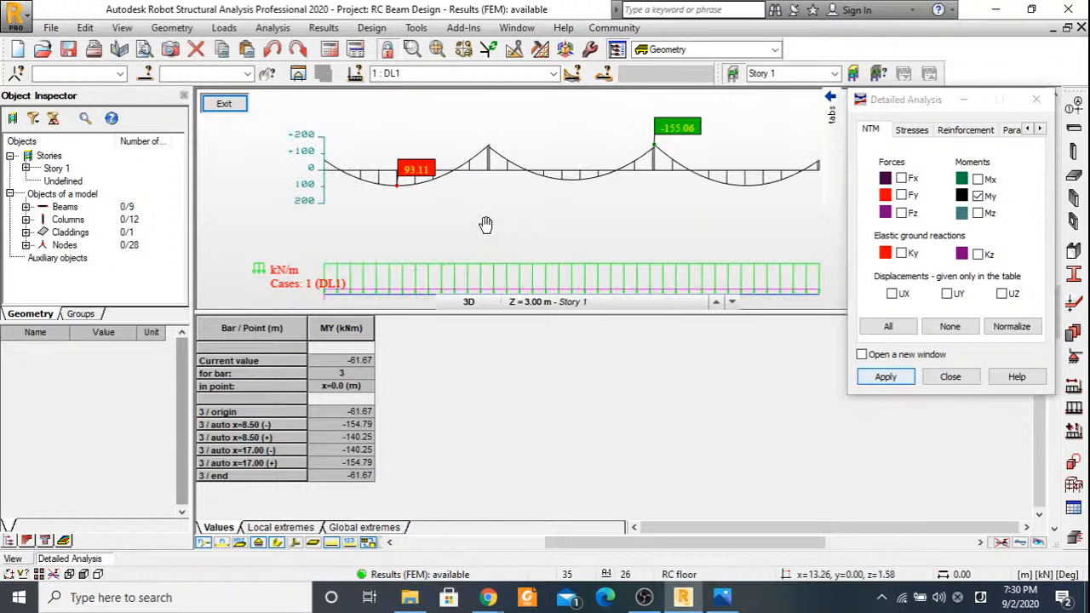
# Switch the beam's My diagram to ULS Code Combinations and inspect the span and support moments.
pyautogui.click(553, 74)
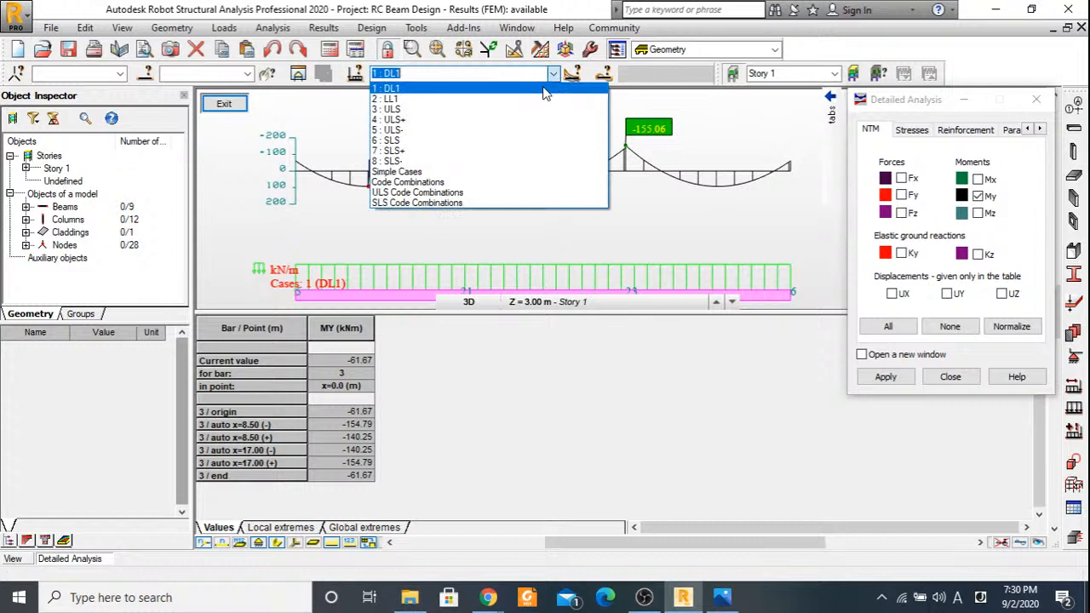
pyautogui.click(442, 194)
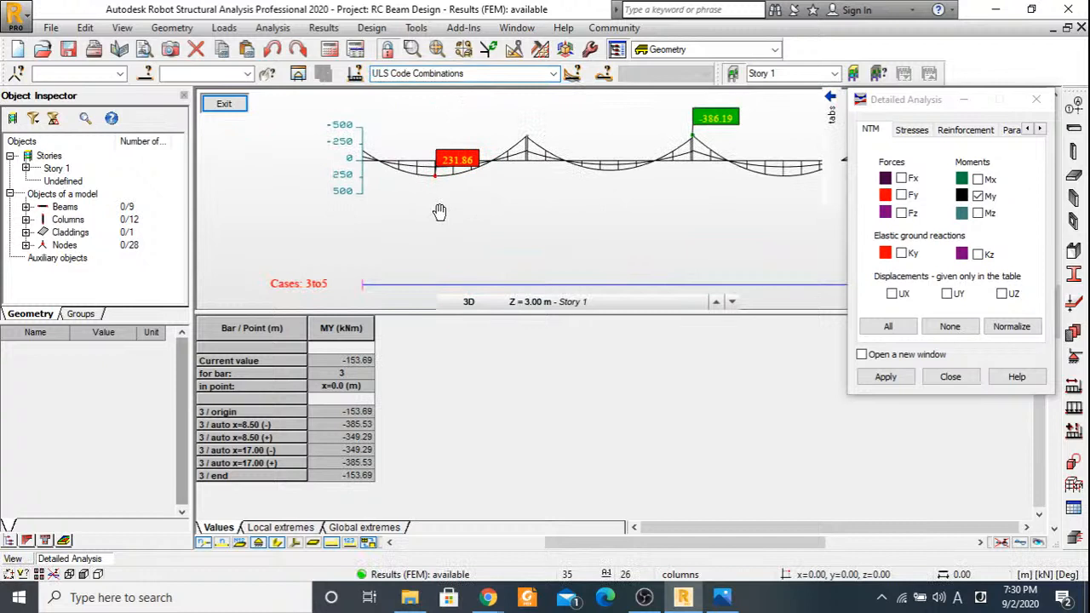
pyautogui.moveTo(440, 212); pyautogui.dragTo(458, 204, button='middle')
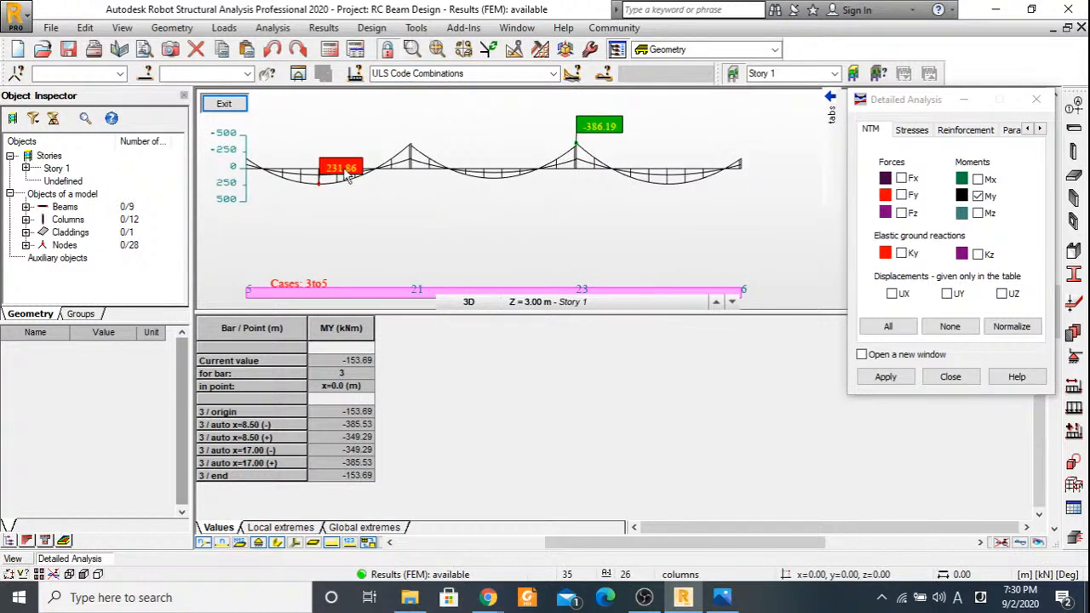
pyautogui.moveTo(345, 170); pyautogui.dragTo(352, 170, button='middle')
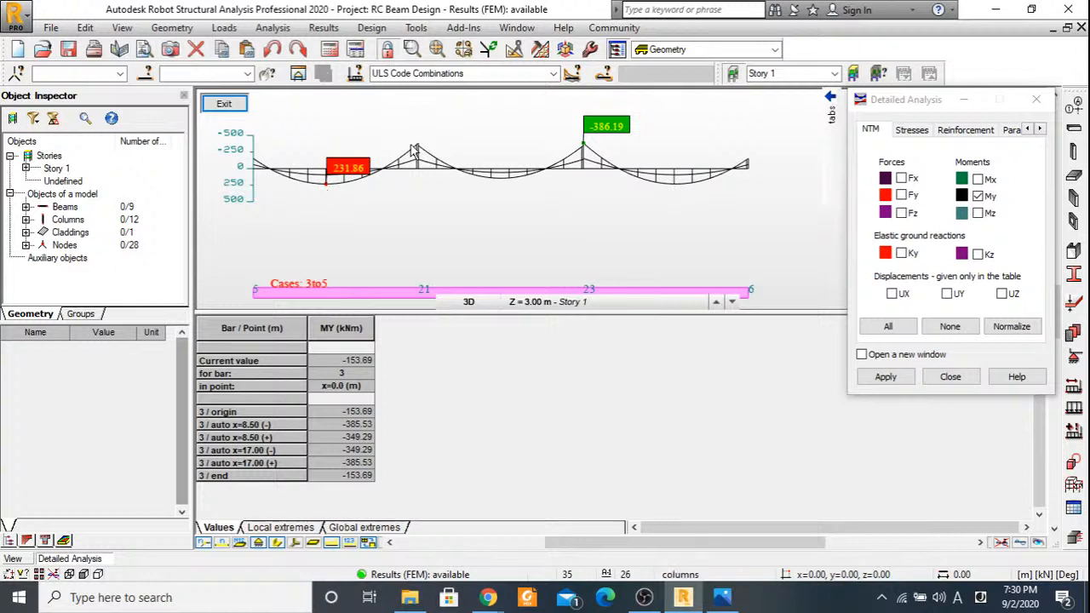
# Set the results case to SLS Code Combinations and add the Fz shear force diagram alongside My.
pyautogui.click(451, 73)
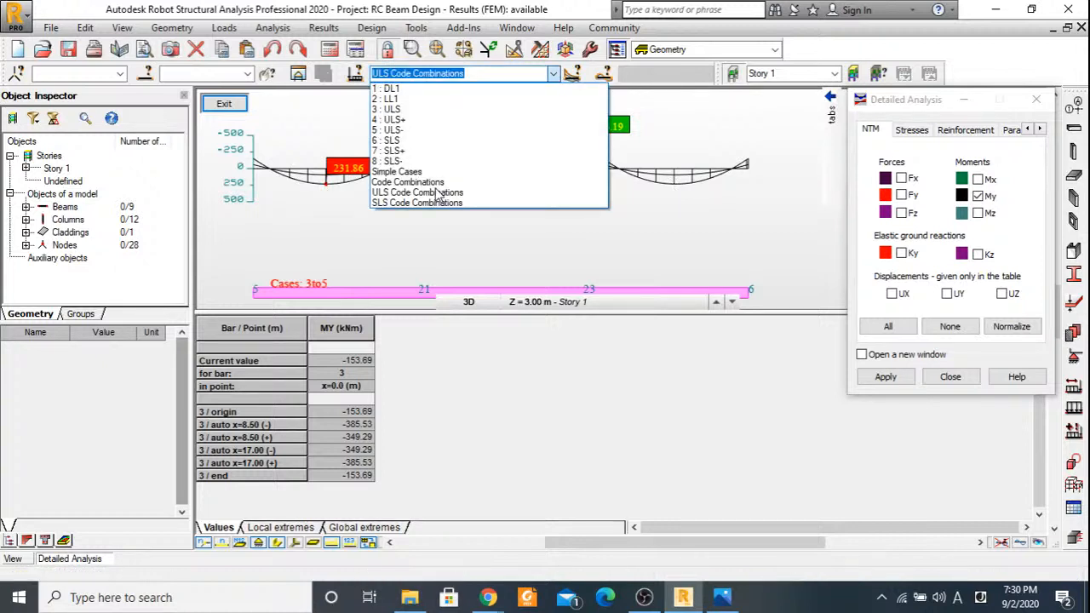
pyautogui.click(417, 203)
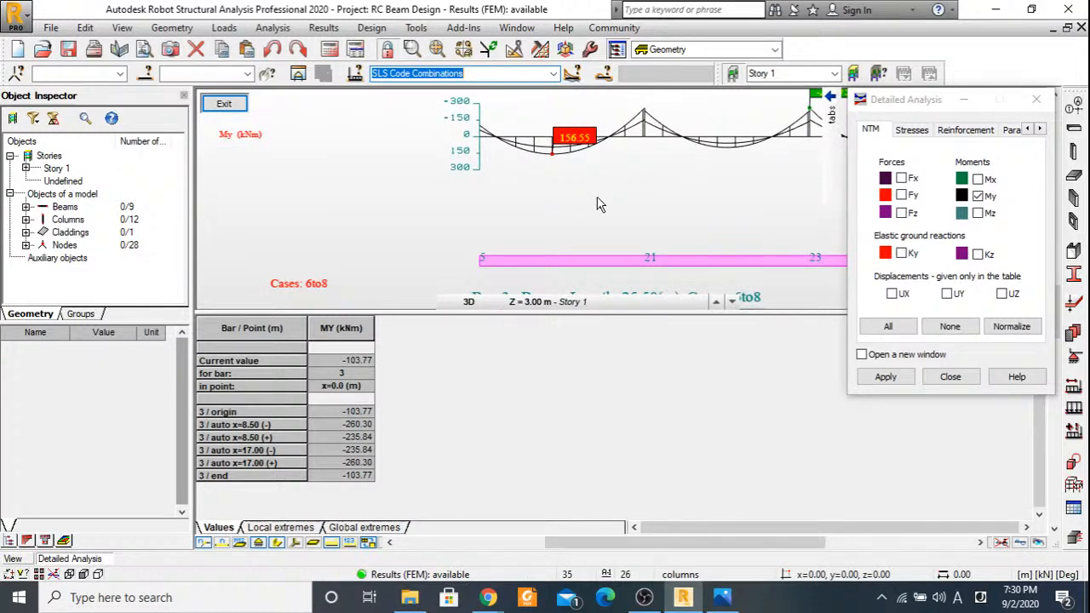
pyautogui.click(901, 213)
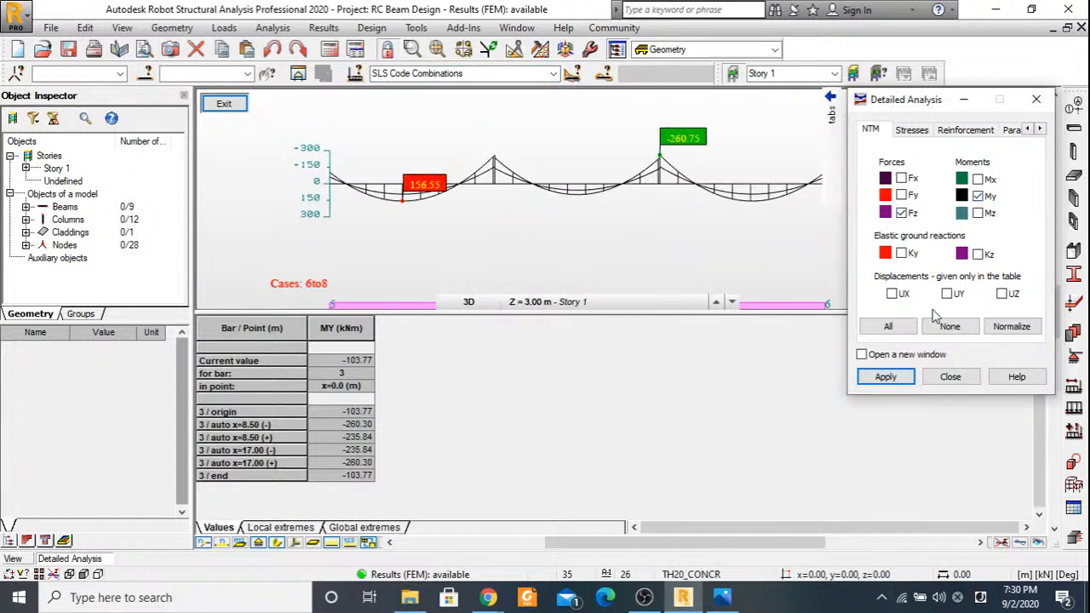
pyautogui.click(885, 376)
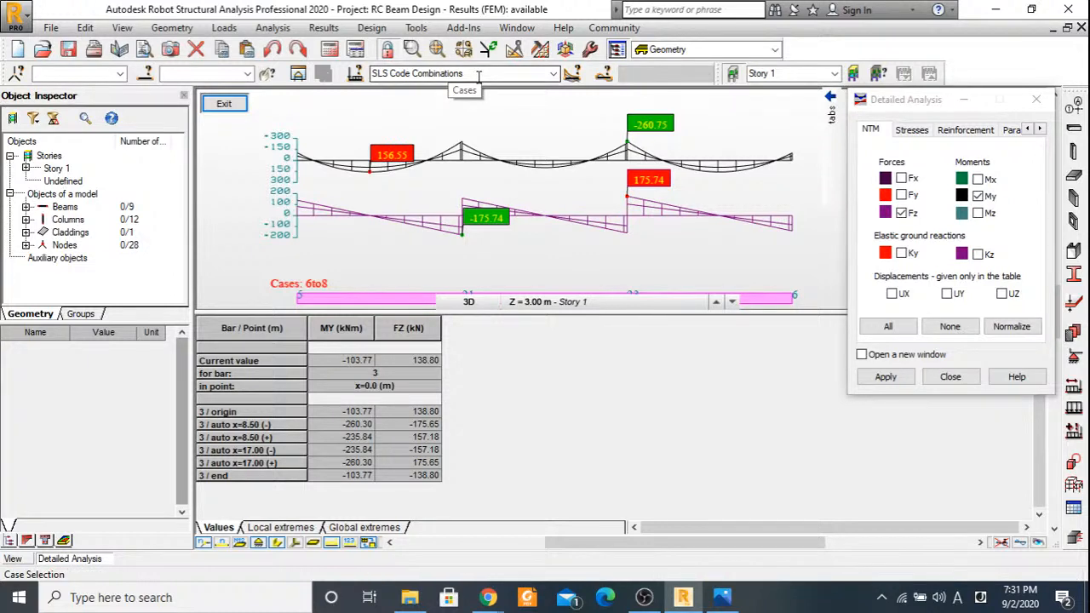
# Return the moment and shear diagrams to ULS Code Combinations and examine them along the full beam.
pyautogui.click(554, 74)
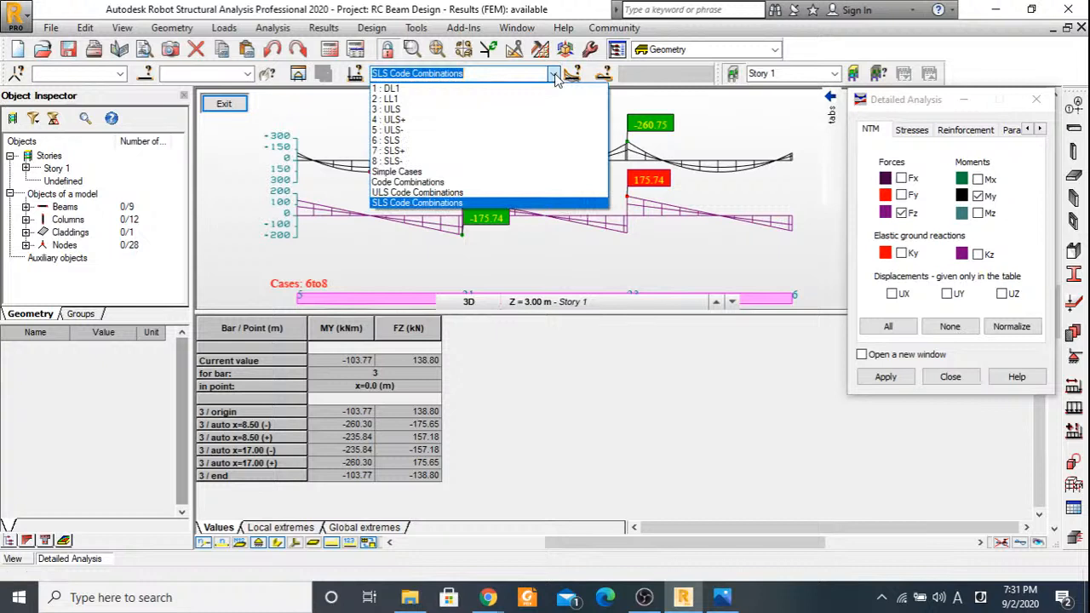
pyautogui.click(413, 192)
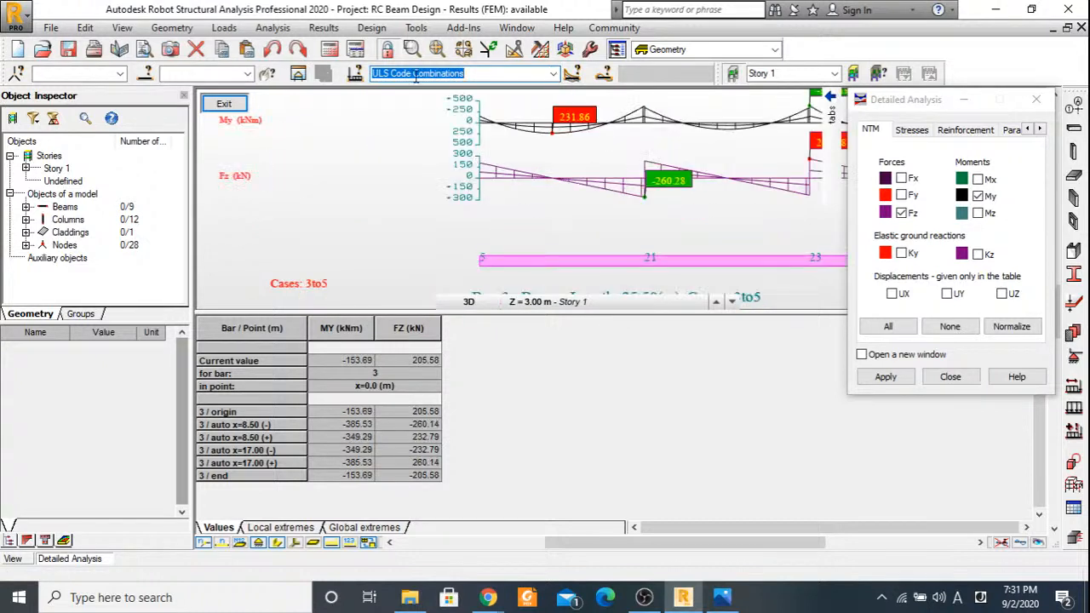
pyautogui.moveTo(741, 157); pyautogui.dragTo(538, 208, button='middle')
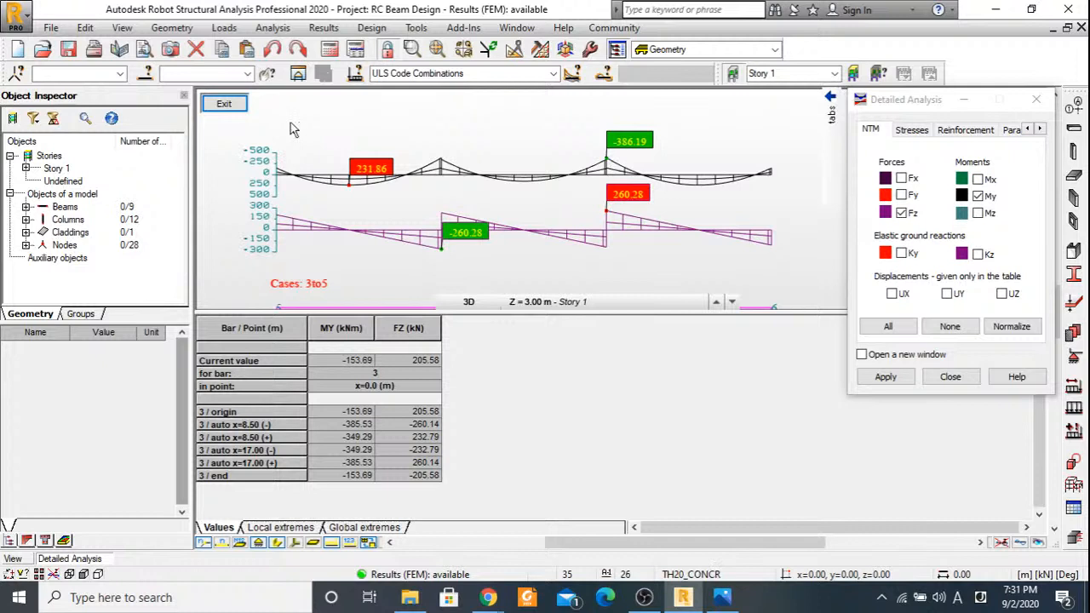
# Remove the My and Fz diagrams and leave the detailed analysis to return to the 3D model.
pyautogui.click(903, 213)
pyautogui.click(979, 197)
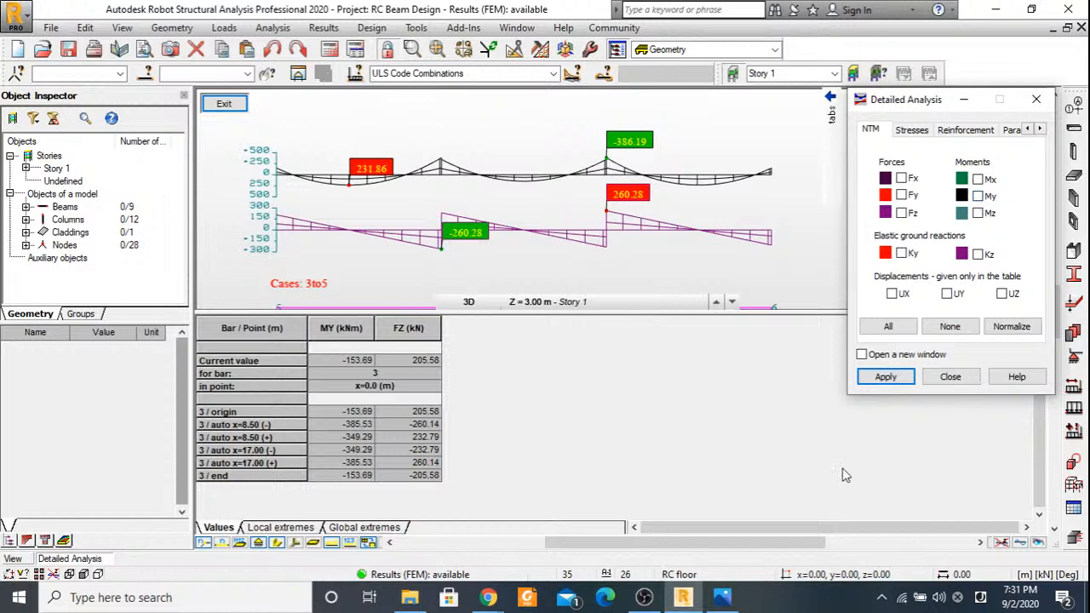
pyautogui.click(887, 377)
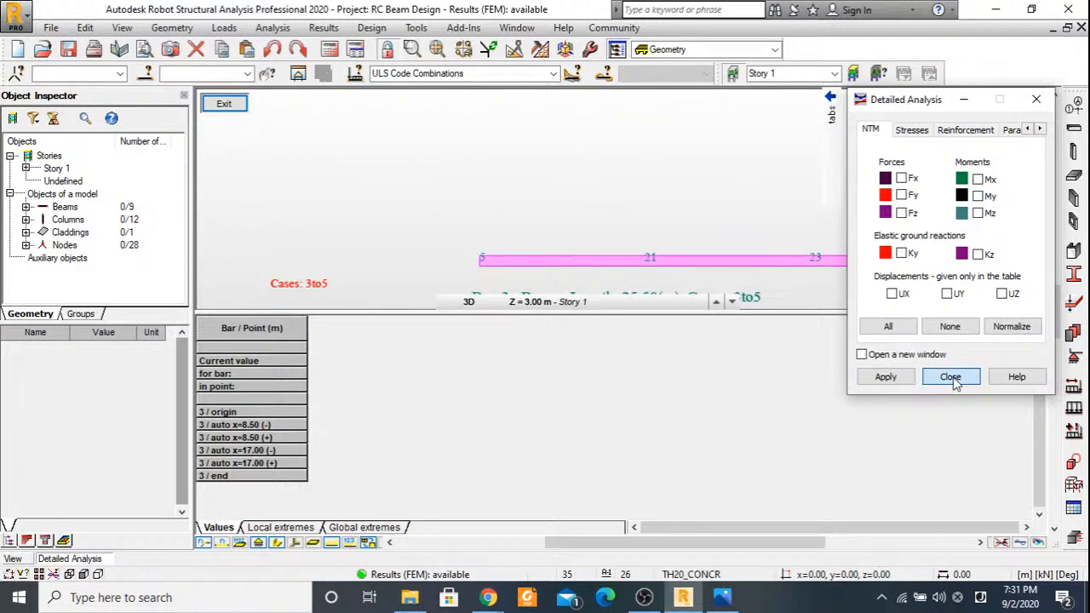
pyautogui.click(950, 377)
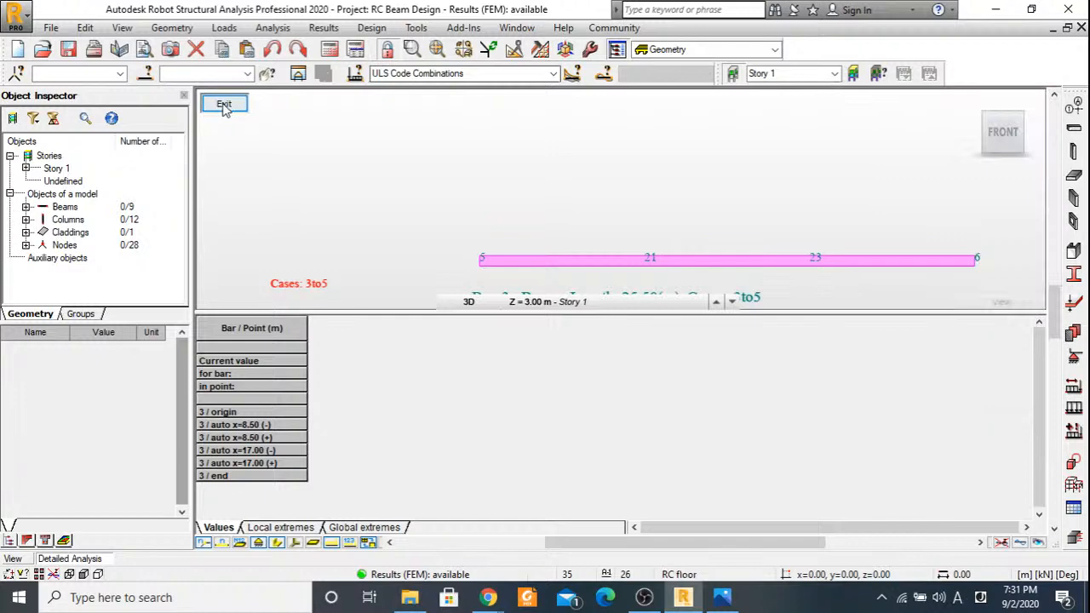
pyautogui.click(223, 104)
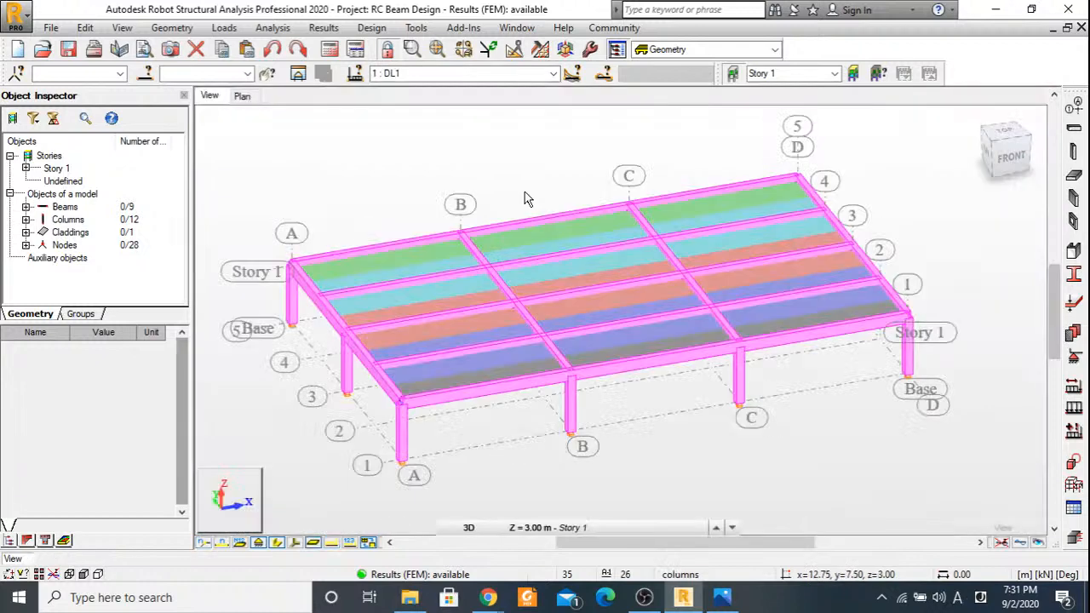
# Select the beam along grid line 3 again in the plan and go back to the 3D view.
pyautogui.click(241, 97)
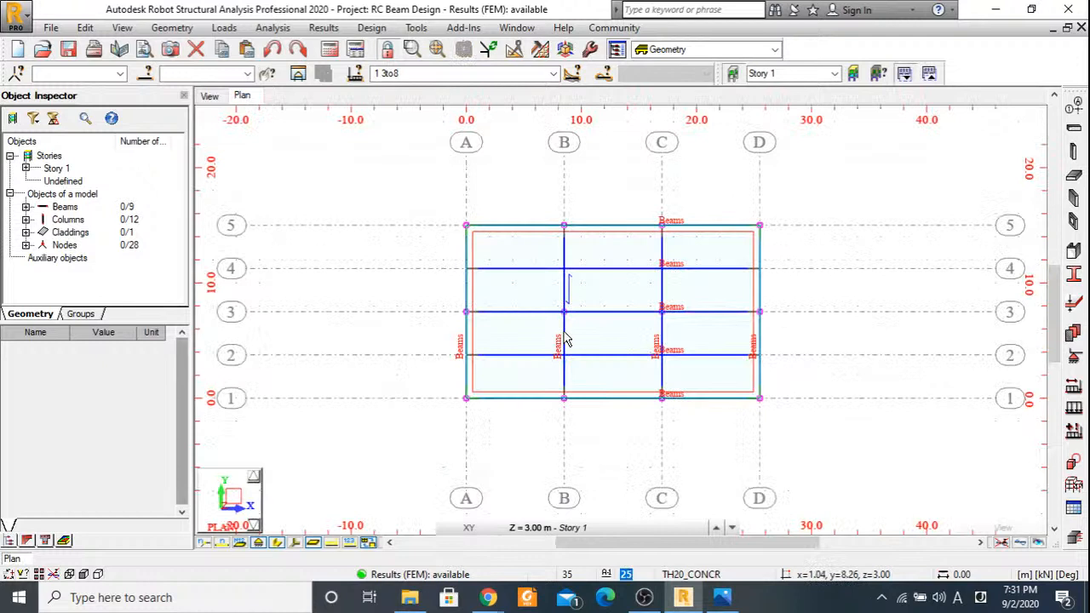
pyautogui.click(565, 312)
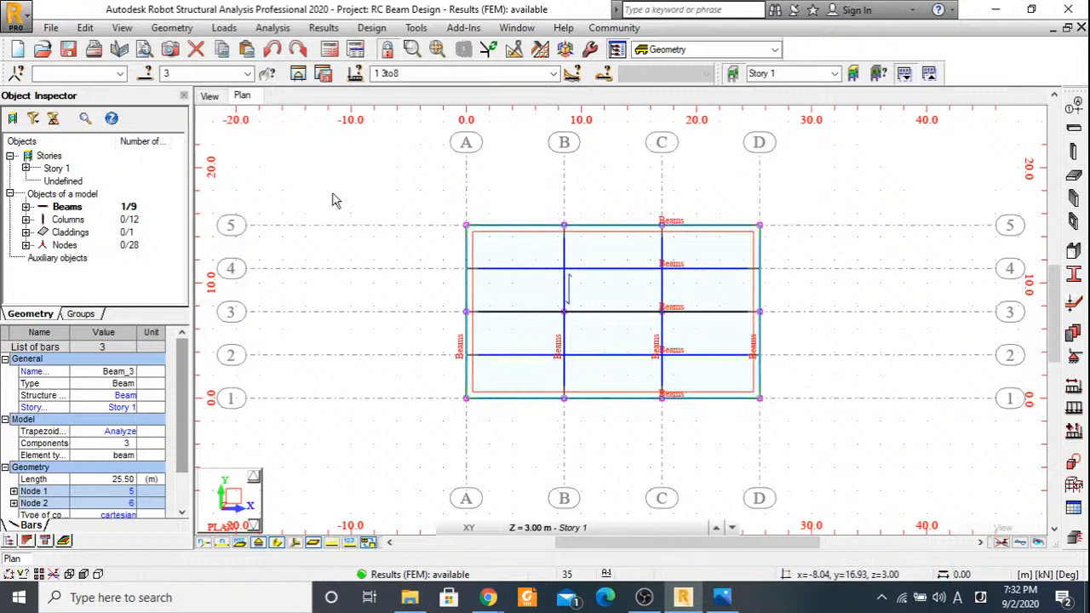
pyautogui.click(209, 96)
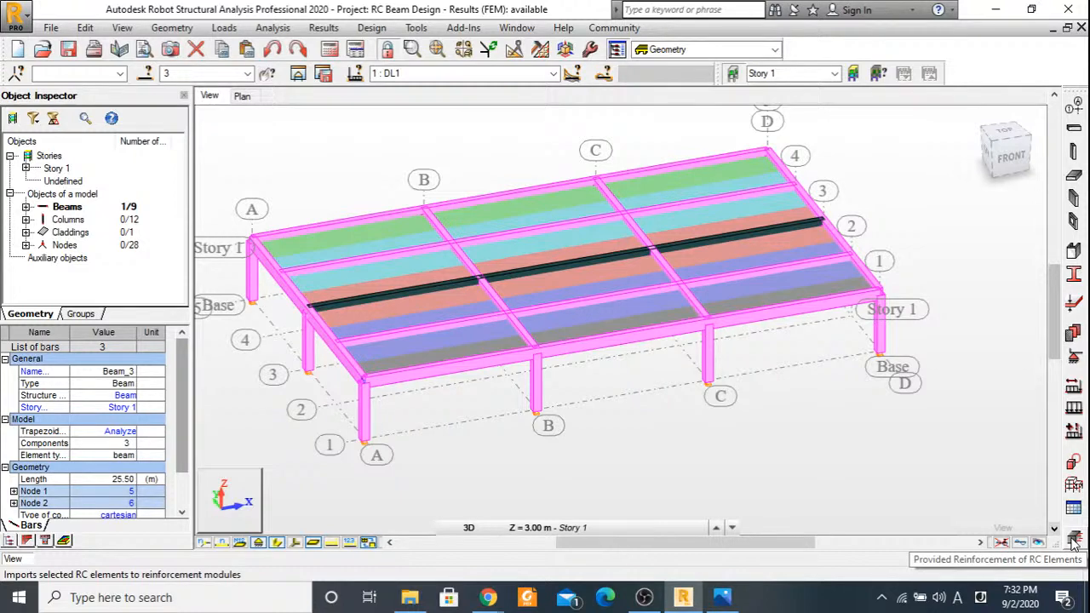
# Import the selected beam into RC beam design with simple load cases DL1 and LL1, and close the floating section definition window.
pyautogui.click(1073, 542)
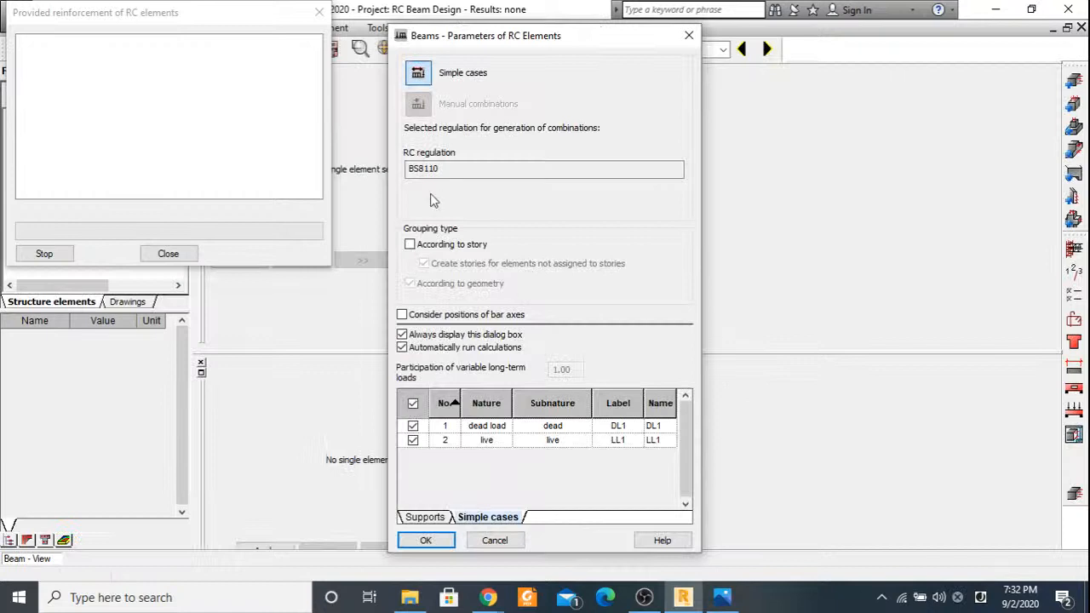
pyautogui.click(426, 540)
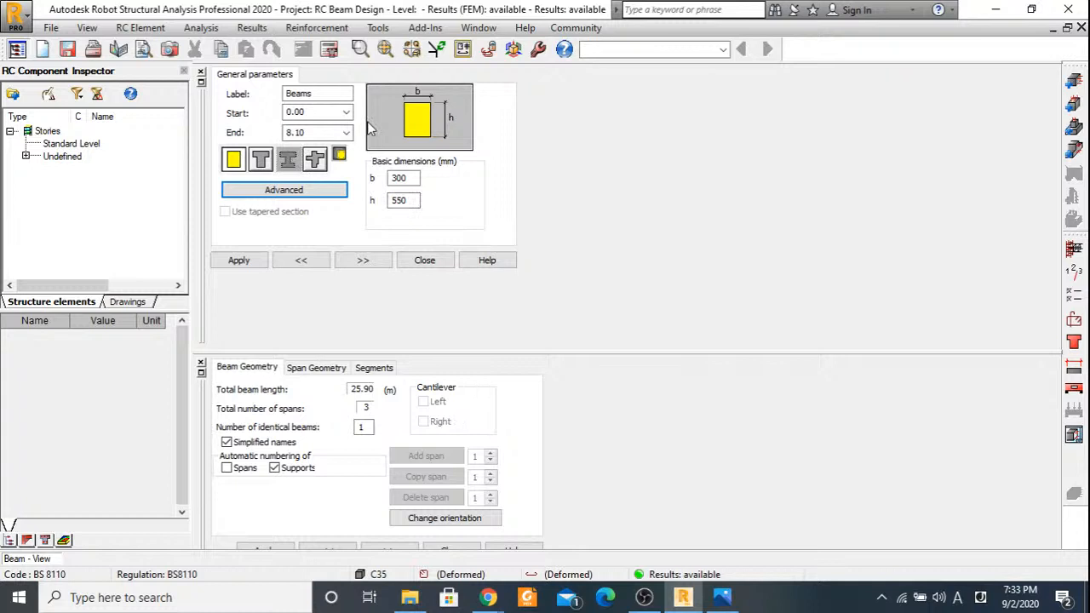
pyautogui.doubleClick(201, 89)
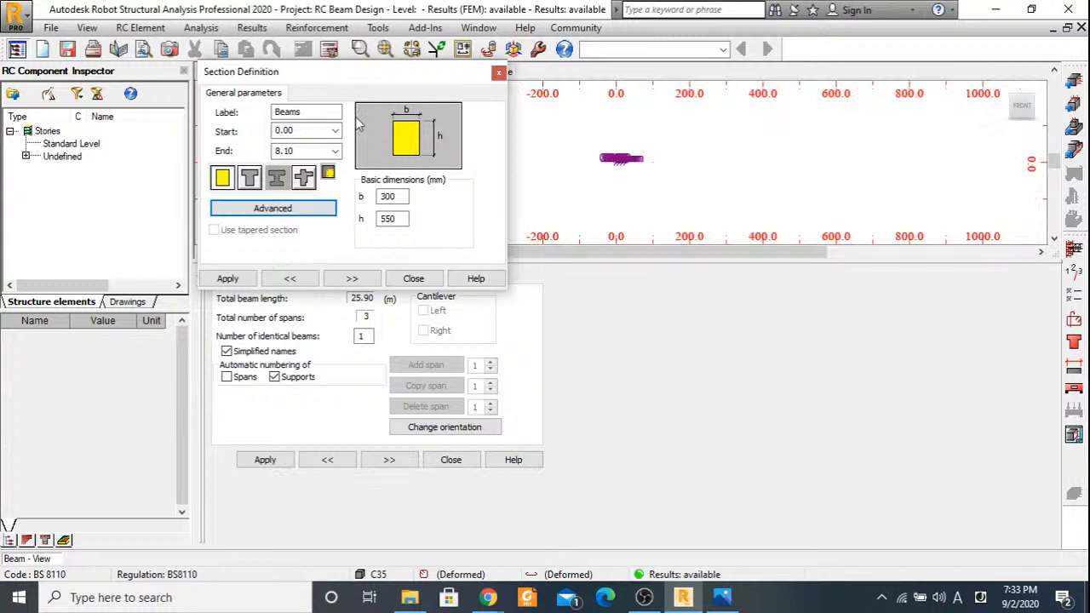
pyautogui.click(499, 73)
# Select the middle span P2 and examine the full three-span beam elevation.
pyautogui.scroll(4, 627, 160)
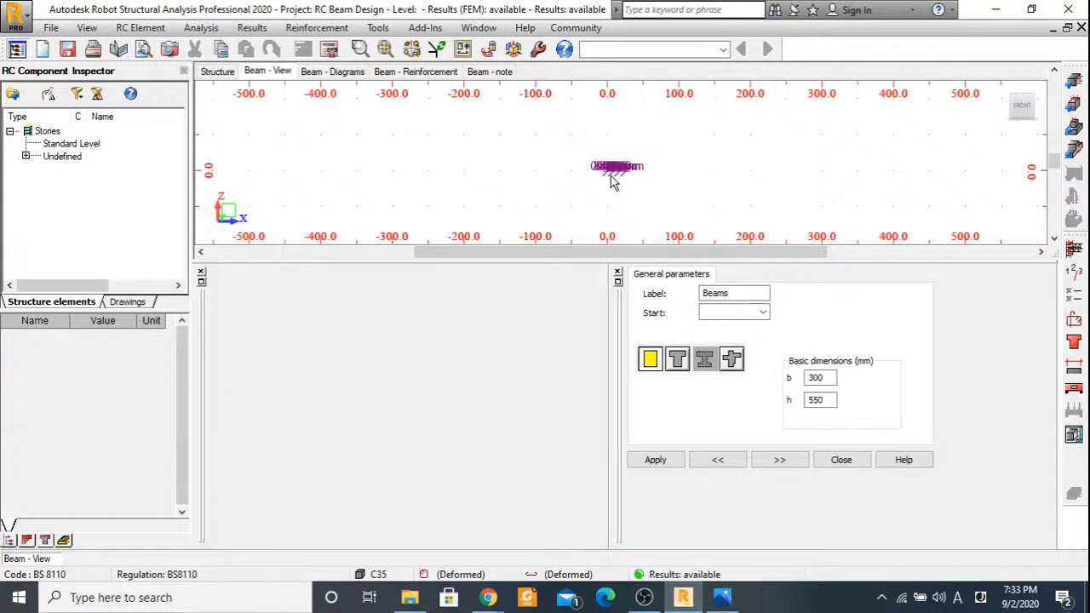
pyautogui.scroll(3, 626, 158)
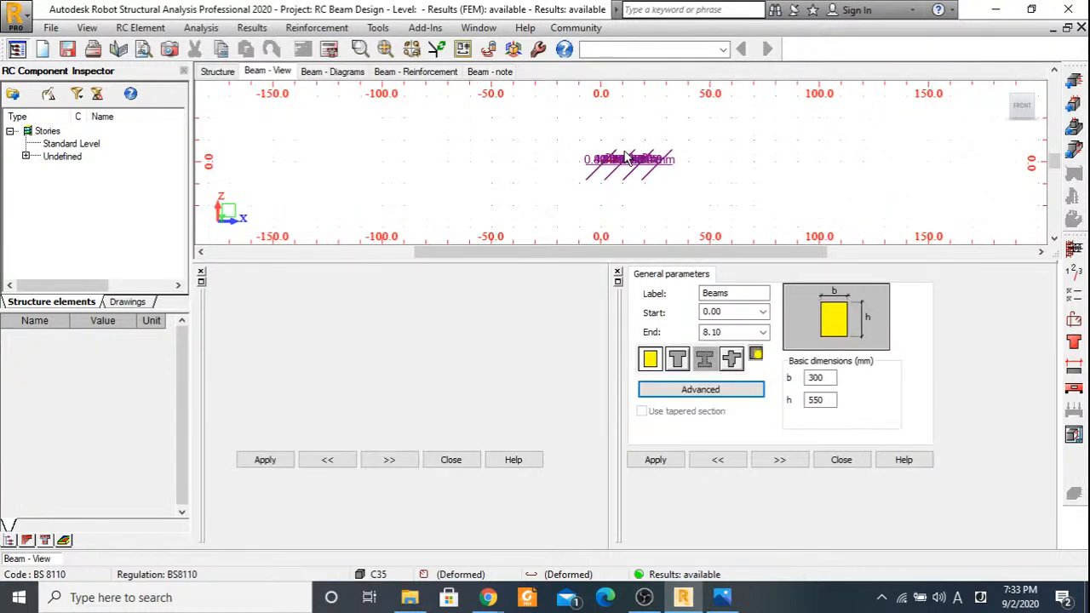
pyautogui.scroll(2, 627, 160)
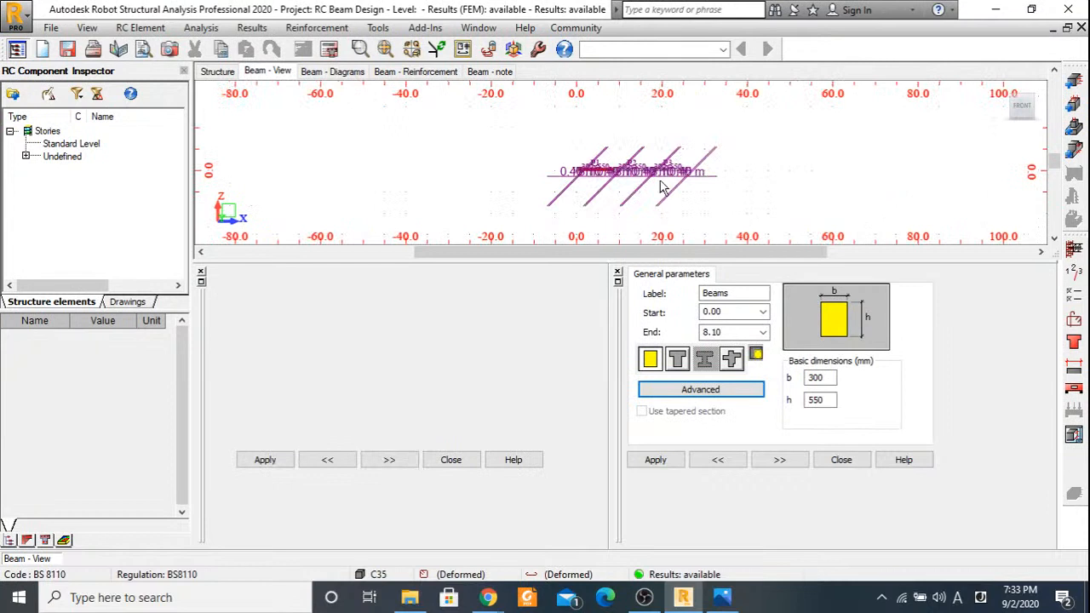
pyautogui.scroll(5, 653, 174)
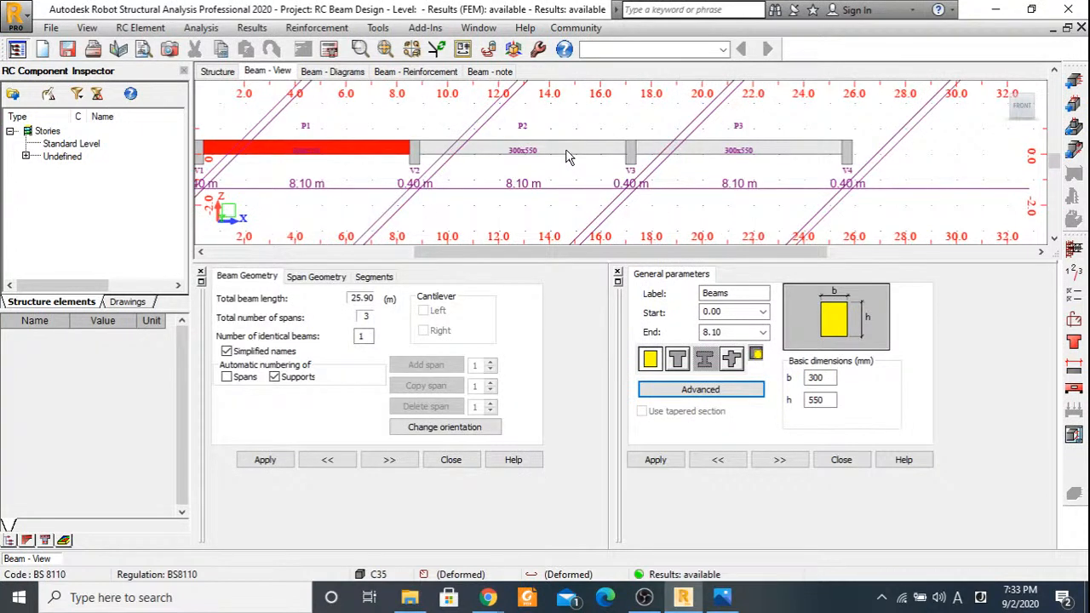
pyautogui.click(568, 157)
pyautogui.scroll(-3, 419, 159)
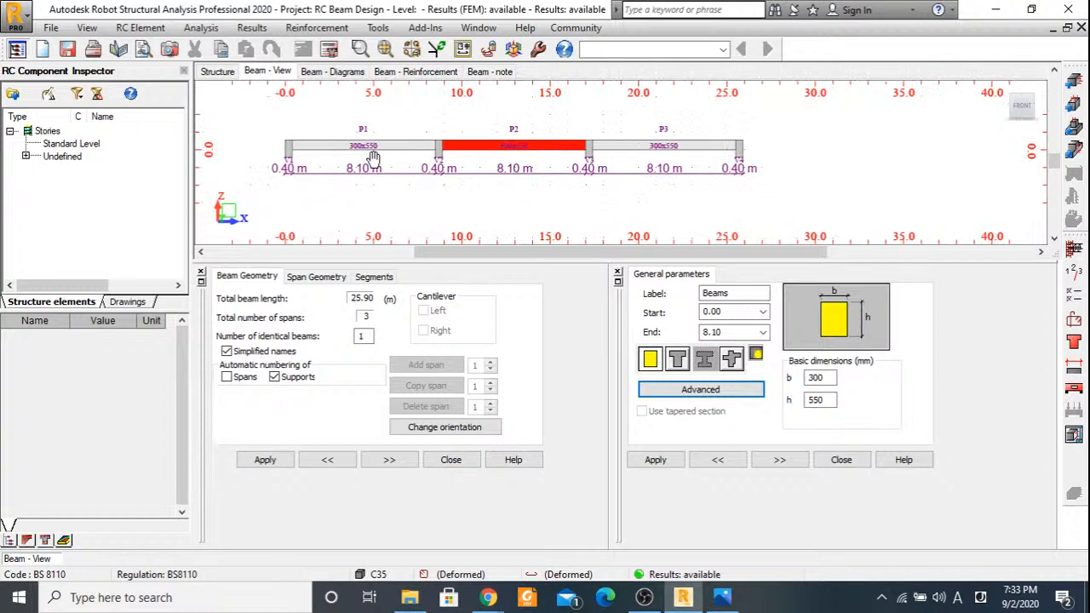
pyautogui.moveTo(421, 159); pyautogui.dragTo(476, 159, button='middle')
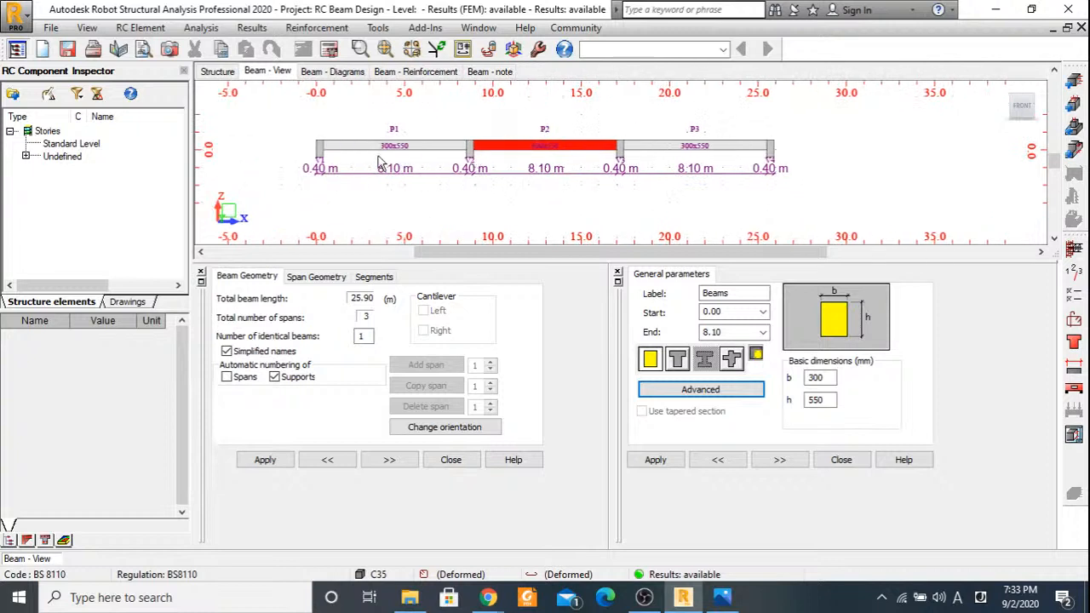
pyautogui.scroll(2, 381, 162)
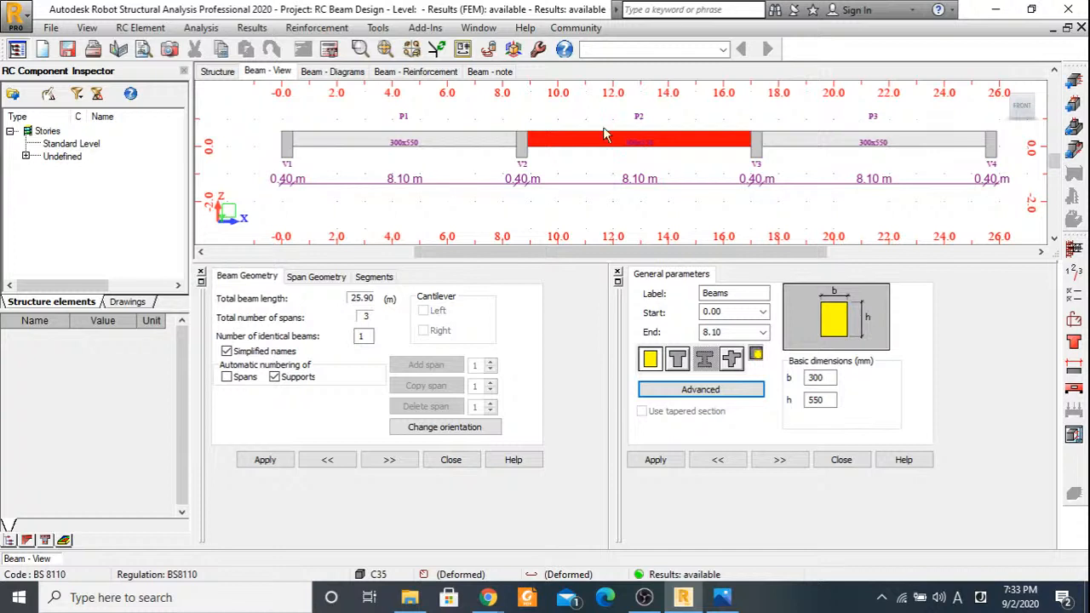
pyautogui.moveTo(613, 184); pyautogui.dragTo(591, 196, button='middle')
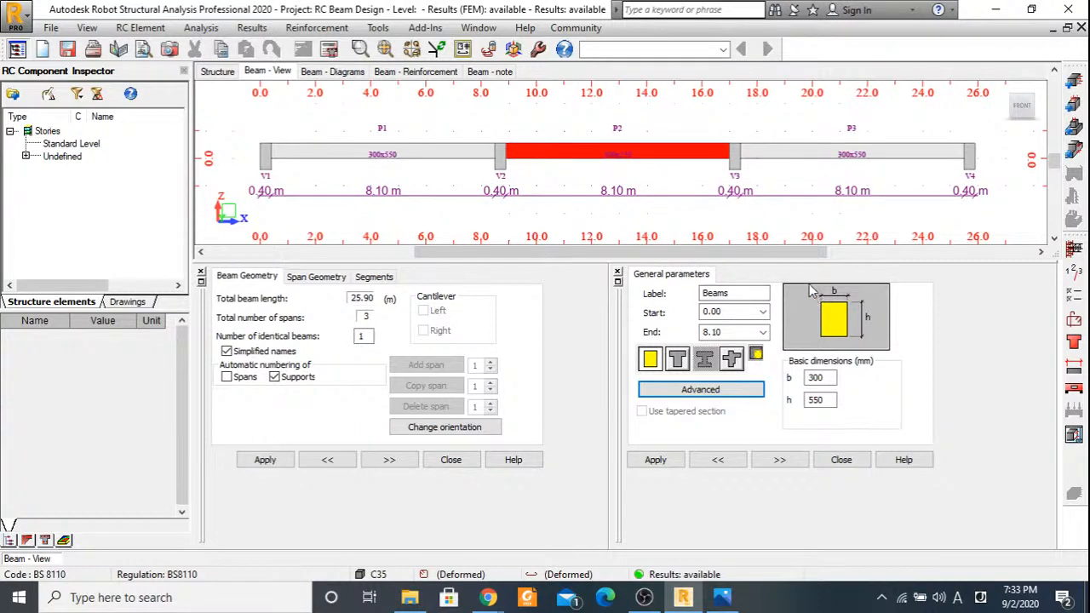
# Fix the bottom, side and top cover to transversal reinforcement at 30 mm in the calculation options, checking the cover against the reference drawing.
pyautogui.click(1075, 299)
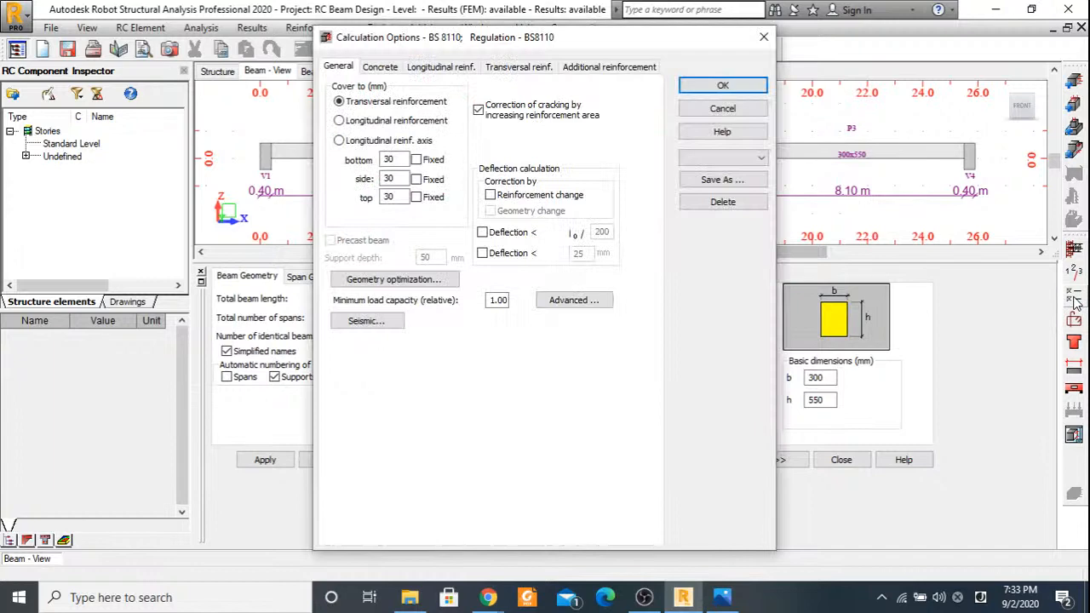
pyautogui.moveTo(471, 44); pyautogui.dragTo(491, 245)
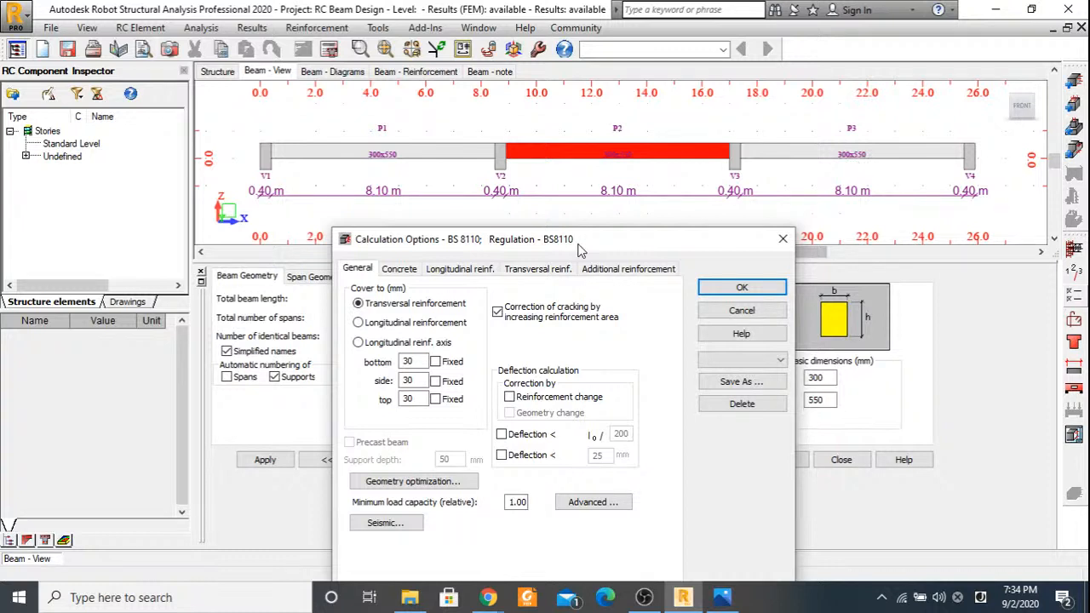
pyautogui.moveTo(579, 250); pyautogui.dragTo(571, 53)
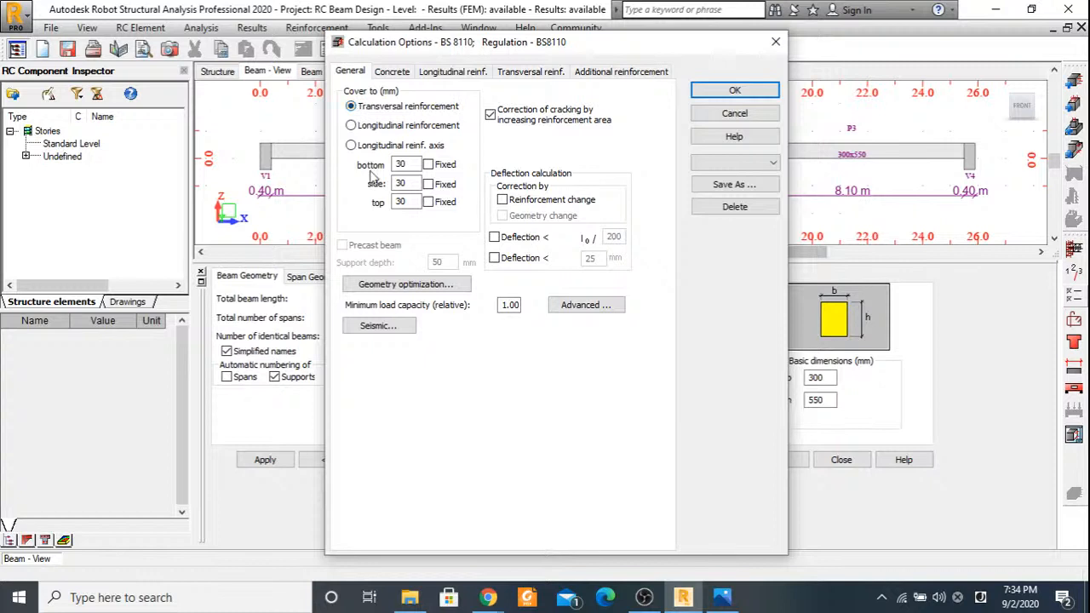
pyautogui.click(429, 165)
pyautogui.click(428, 184)
pyautogui.click(428, 202)
pyautogui.hotkey('alt', 'Tab')
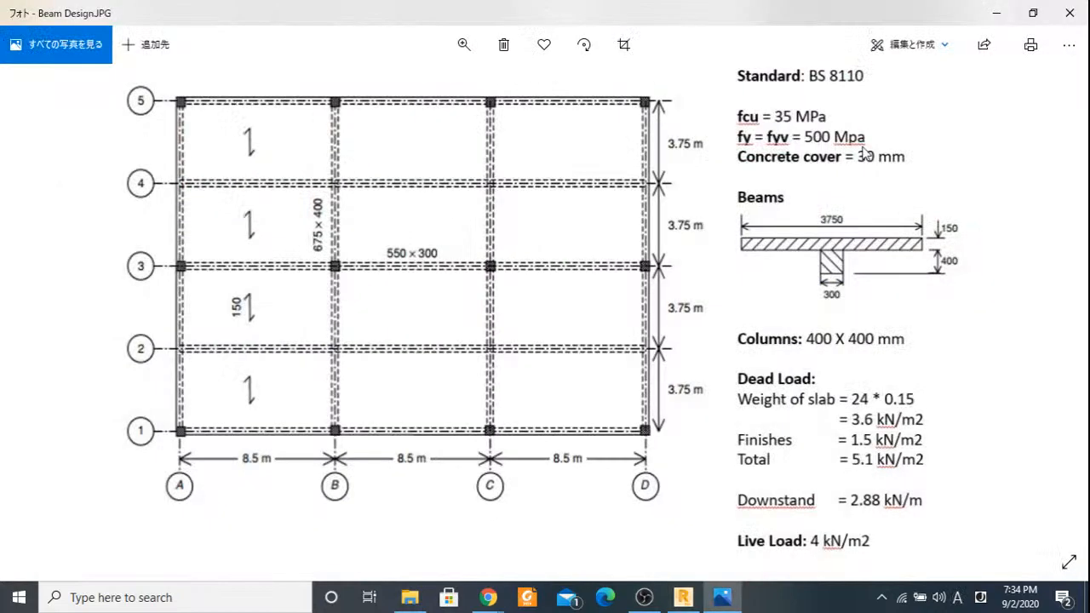
pyautogui.click(1002, 18)
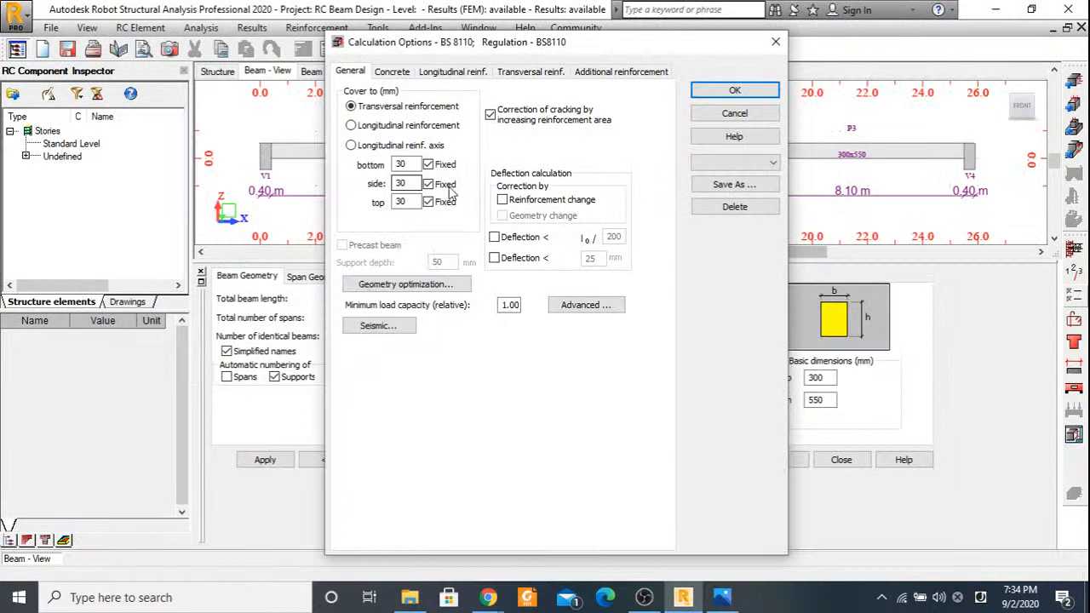
# Check the concrete properties and restrict the longitudinal reinforcement to 25 mm bars only.
pyautogui.click(392, 71)
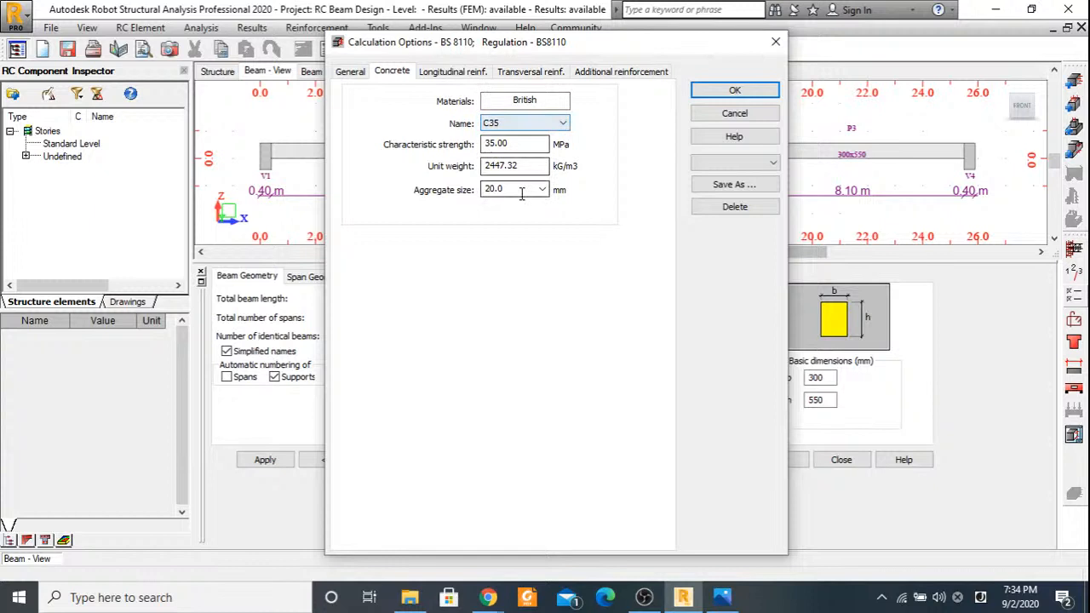
pyautogui.click(453, 72)
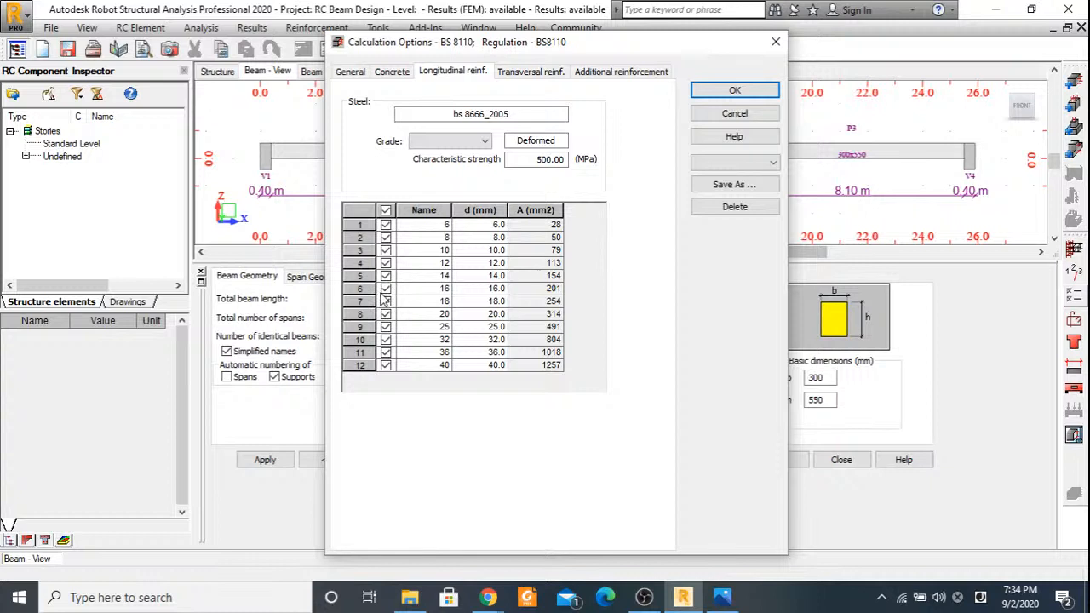
pyautogui.click(386, 212)
pyautogui.click(386, 327)
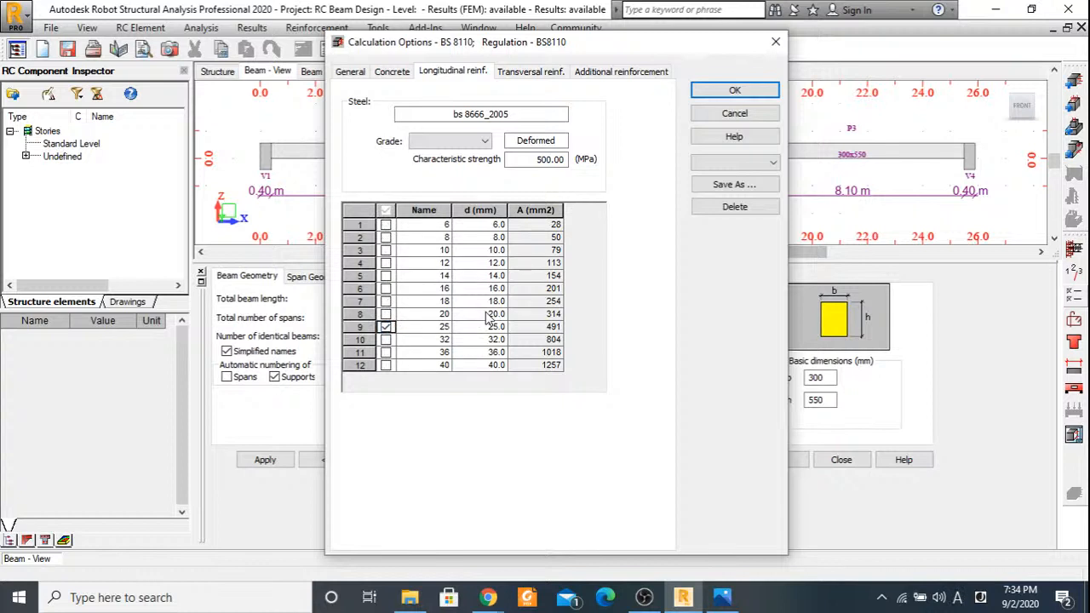
pyautogui.click(387, 328)
# Restrict the transversal reinforcement to 8 mm bars only.
pyautogui.click(538, 72)
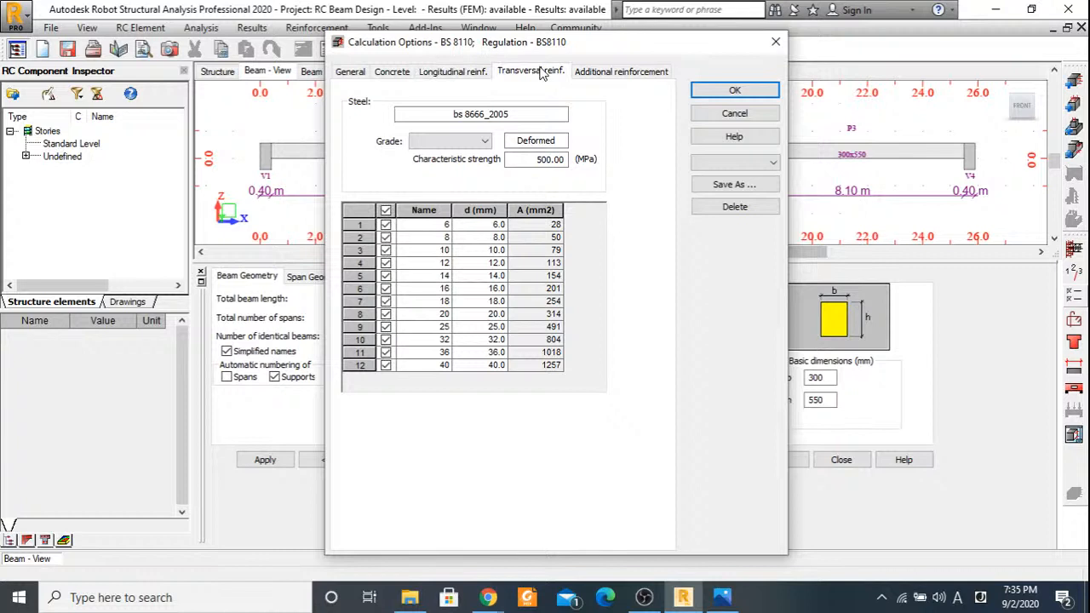
pyautogui.click(384, 210)
pyautogui.click(385, 237)
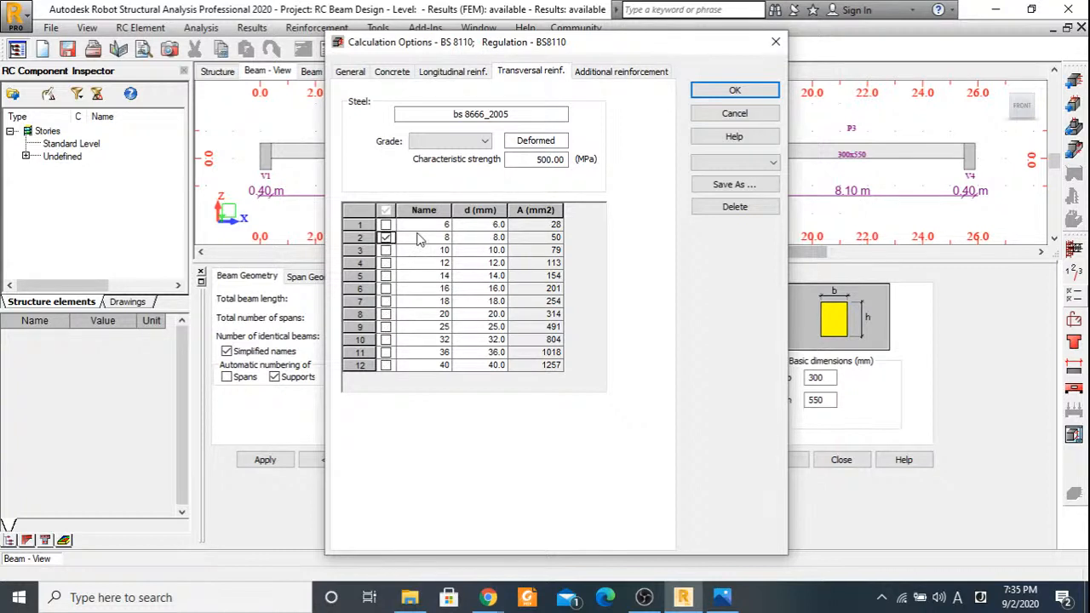
# Allow 12, 14, 20 and 25 mm bars for the additional reinforcement and accept the calculation options.
pyautogui.click(611, 73)
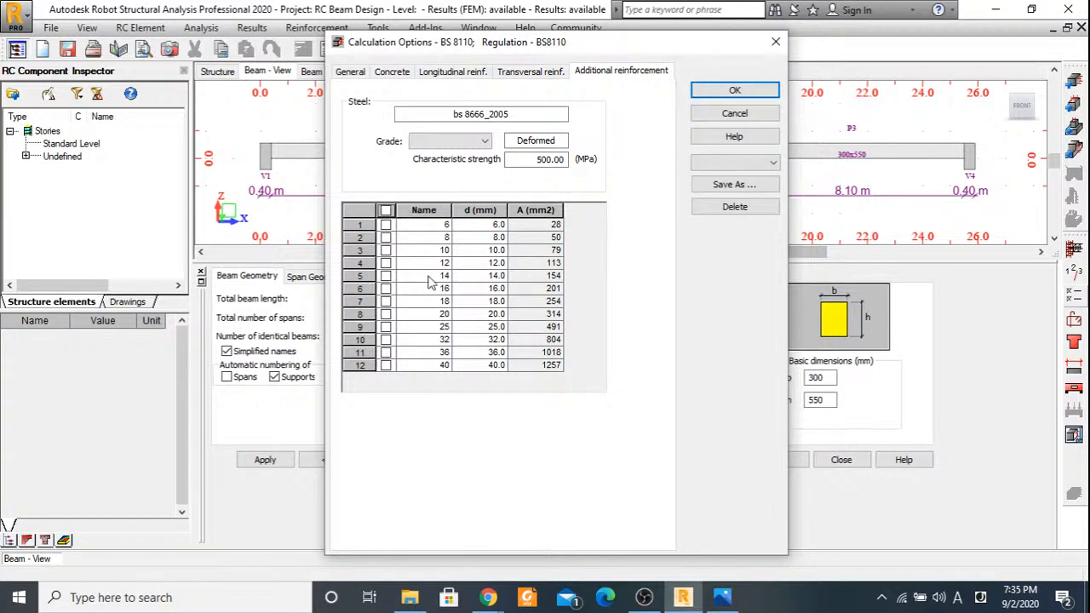
pyautogui.click(386, 263)
pyautogui.click(386, 263)
pyautogui.click(386, 263)
pyautogui.click(385, 276)
pyautogui.click(386, 315)
pyautogui.click(386, 327)
pyautogui.click(724, 95)
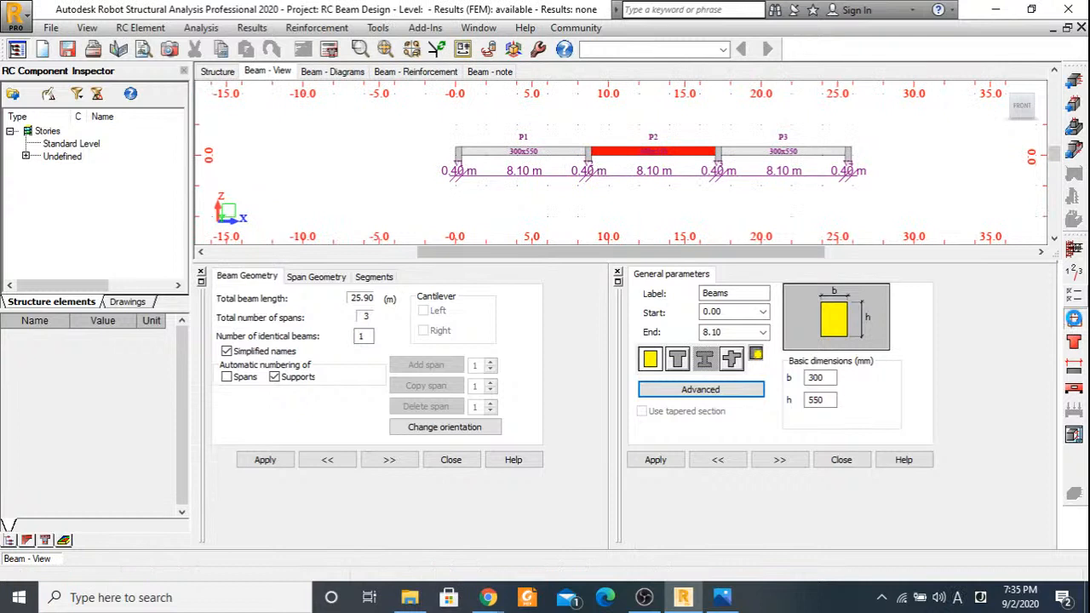
# Set the main reinforcement's minimum diameter to 25 in the beam's reinforcement pattern.
pyautogui.click(1073, 319)
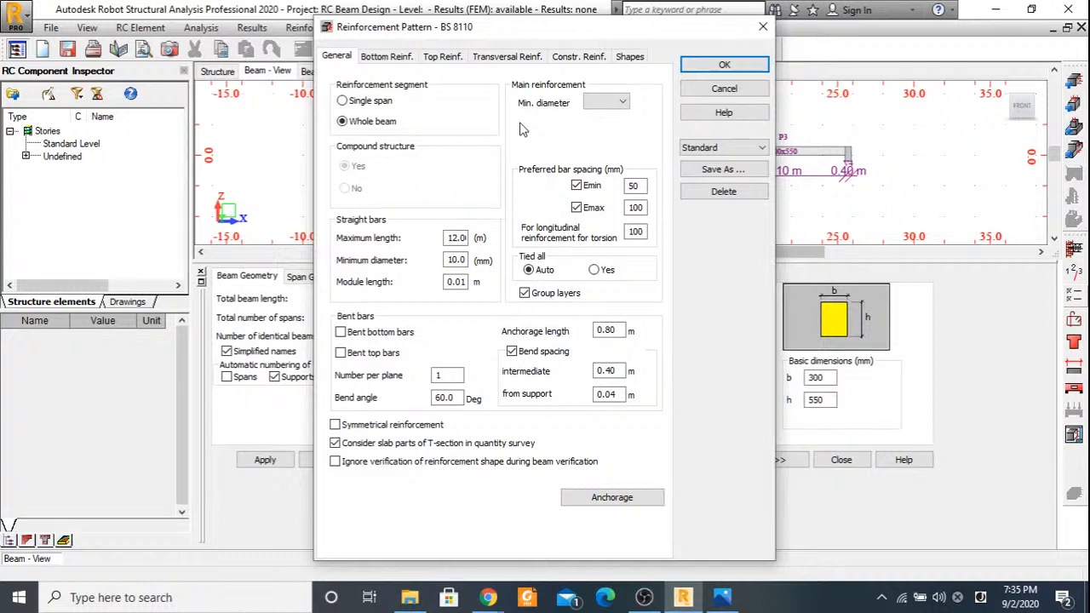
pyautogui.click(623, 100)
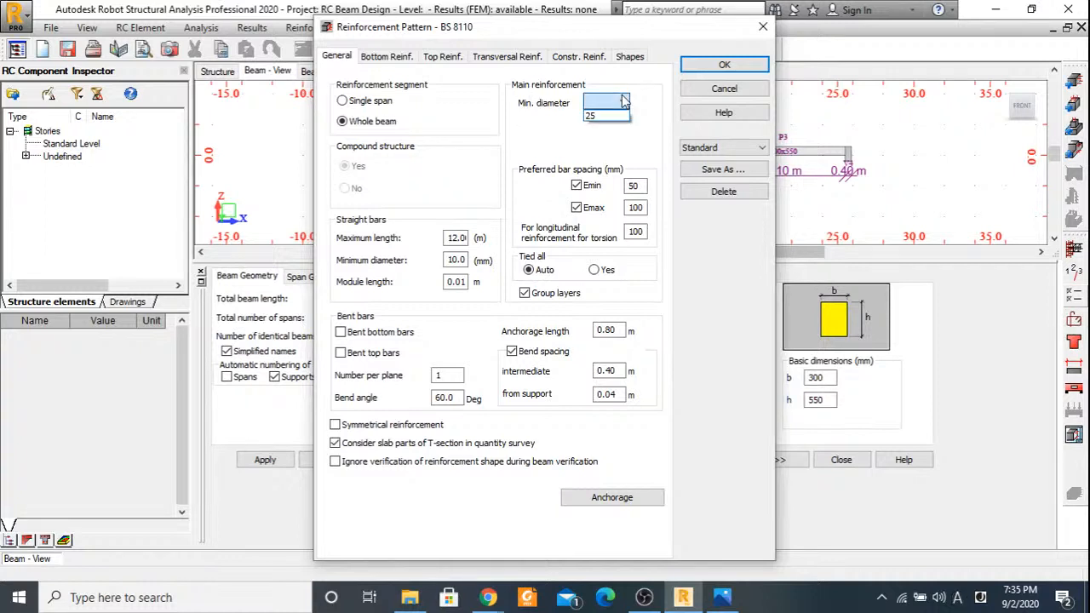
pyautogui.click(596, 115)
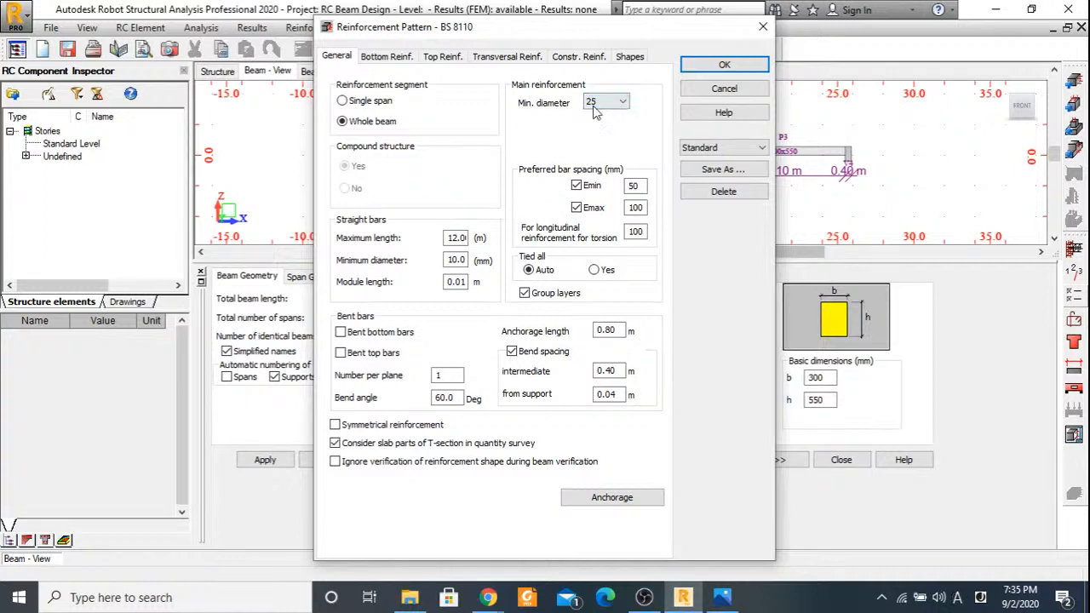
# Set the number of bottom reinforcement layers to Auto with a maximum of 2, and make the top reinforcement follow the bottom.
pyautogui.click(387, 57)
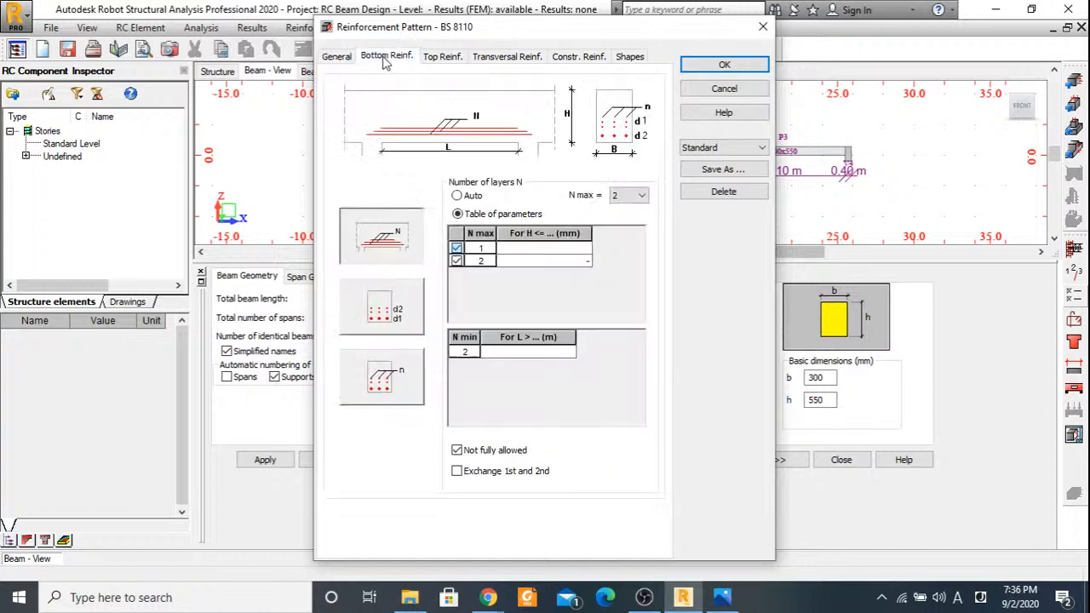
pyautogui.click(458, 195)
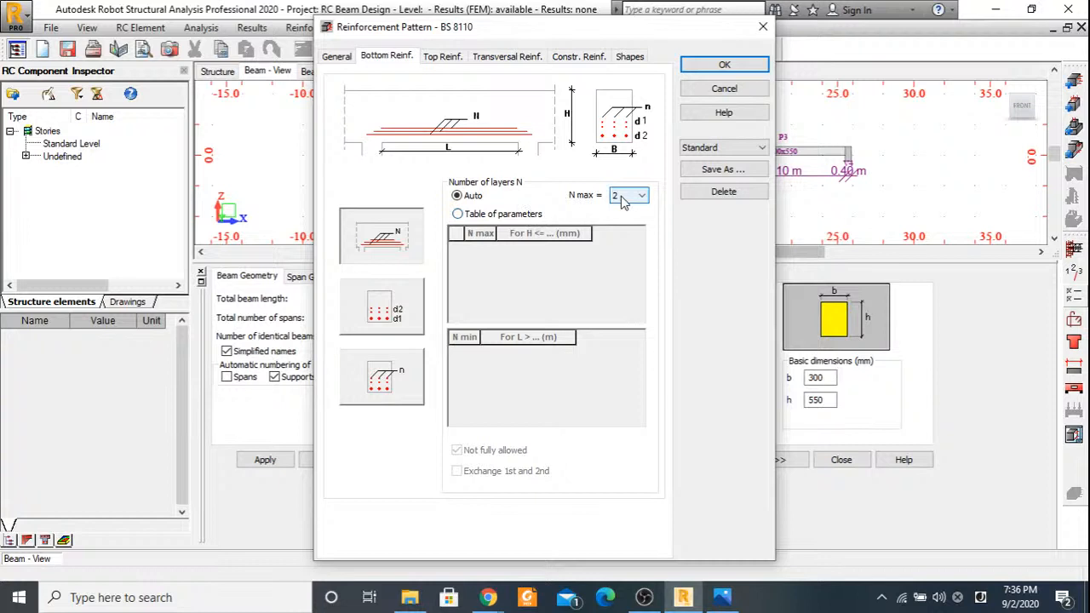
pyautogui.click(435, 56)
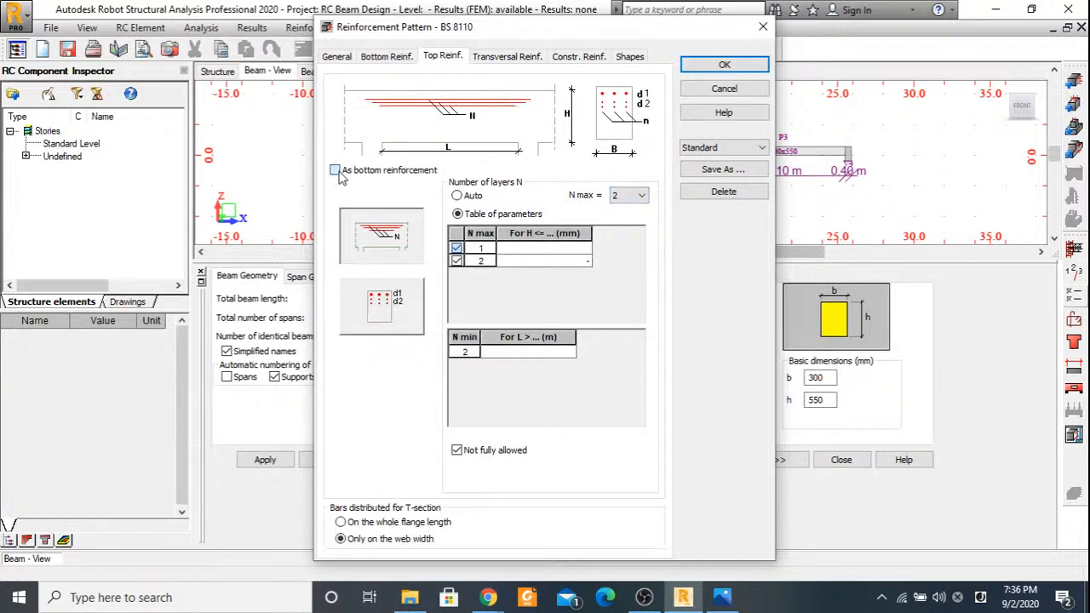
pyautogui.click(335, 170)
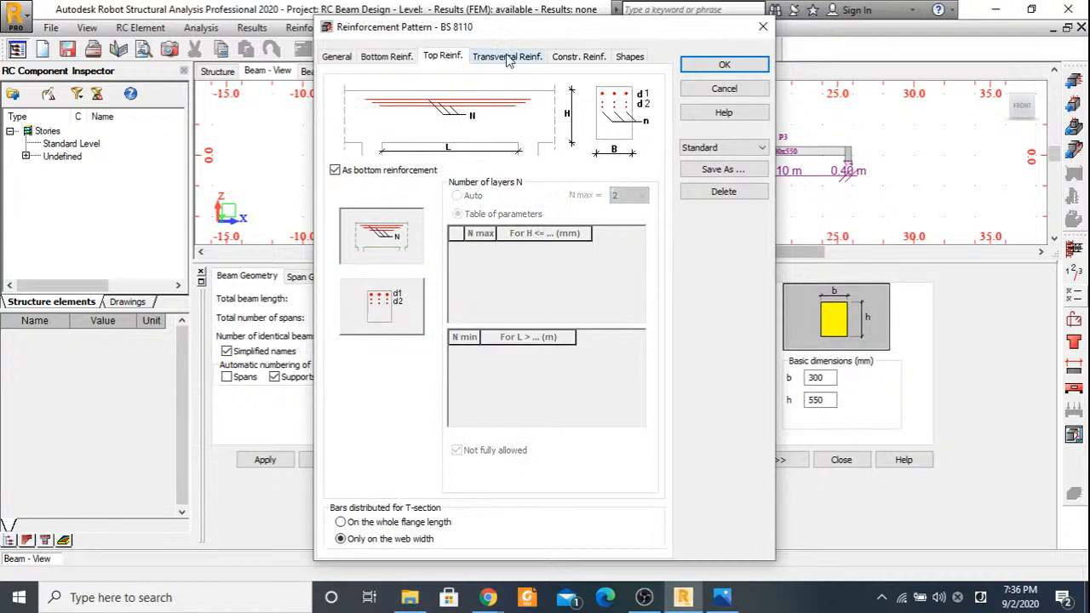
# Review the transversal reinforcement pattern, and go back through the top and bottom reinforcement settings to the general ones.
pyautogui.click(507, 58)
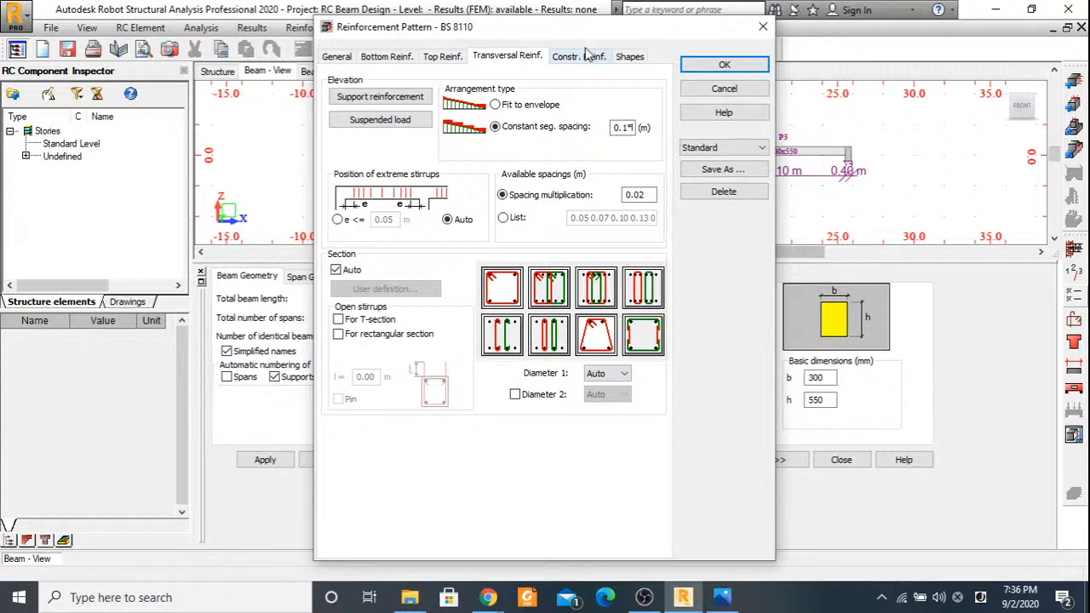
pyautogui.click(442, 56)
pyautogui.click(384, 57)
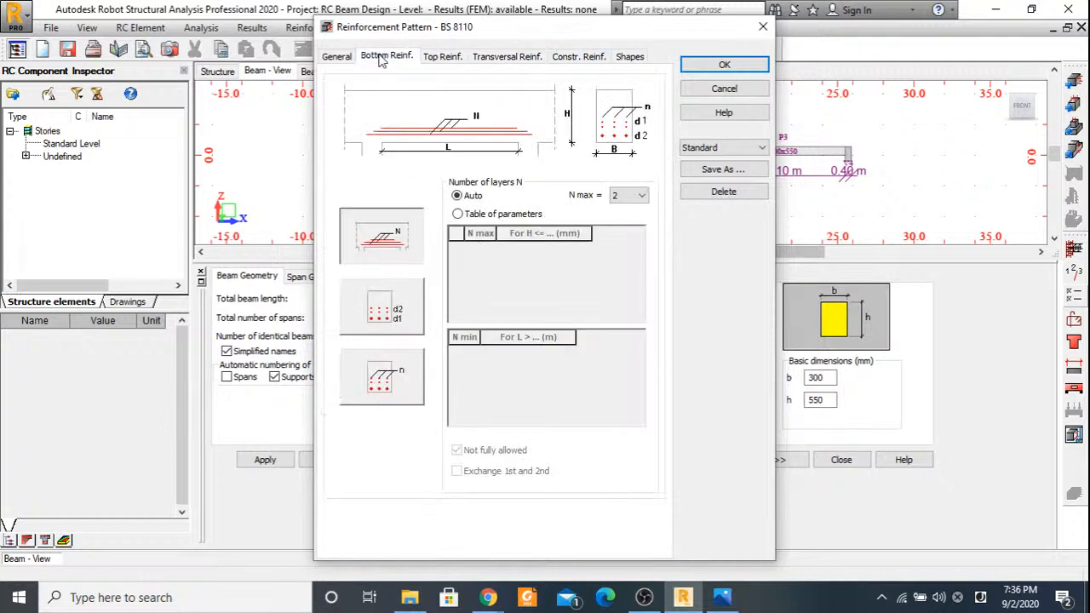
pyautogui.click(338, 57)
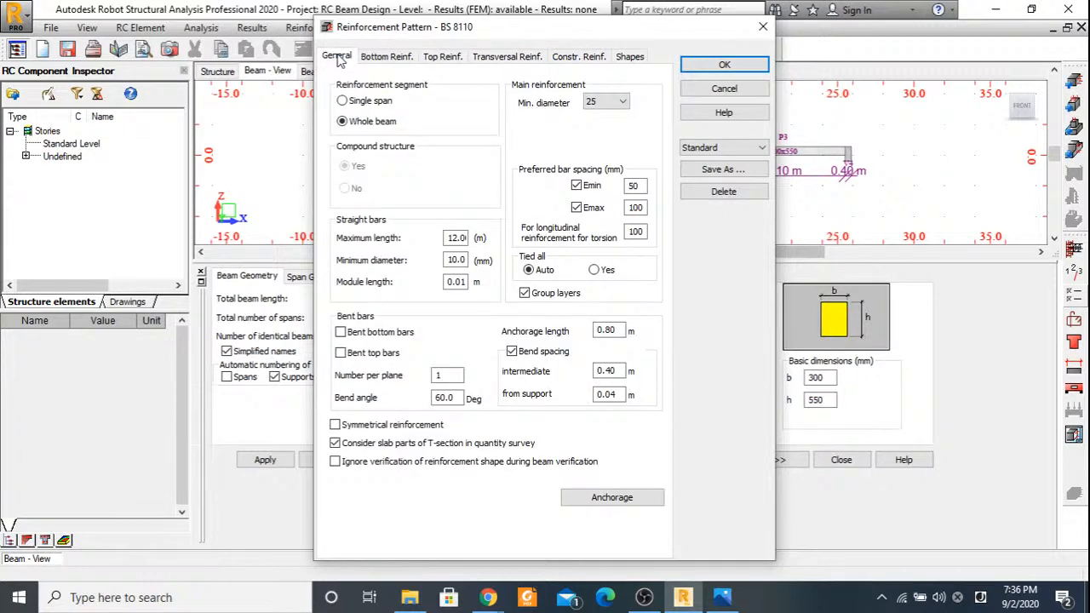
# Check the bottom reinforcement settings once more and accept the beam's reinforcement pattern.
pyautogui.click(386, 57)
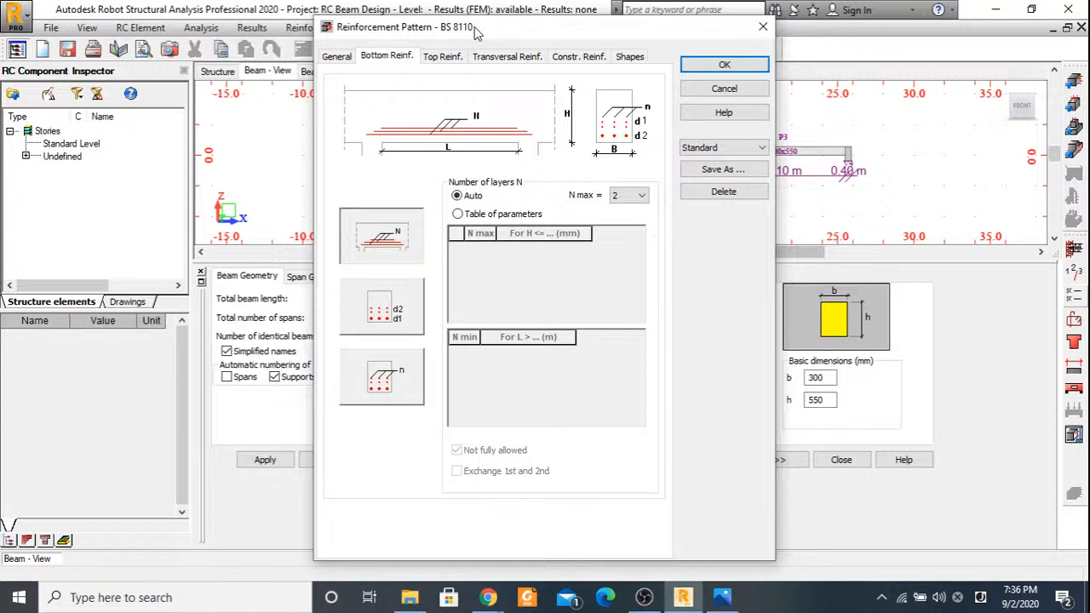
pyautogui.moveTo(477, 32); pyautogui.dragTo(460, 32)
pyautogui.click(719, 69)
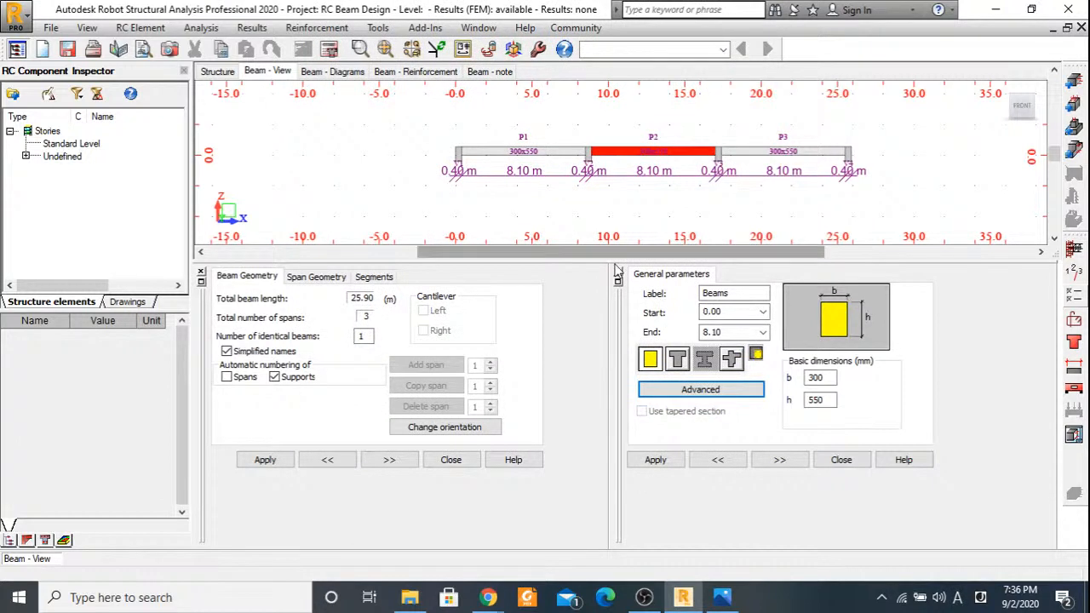
# Enlarge the beam view and run the required-reinforcement calculation for the three-span beam.
pyautogui.moveTo(616, 271); pyautogui.dragTo(611, 303)
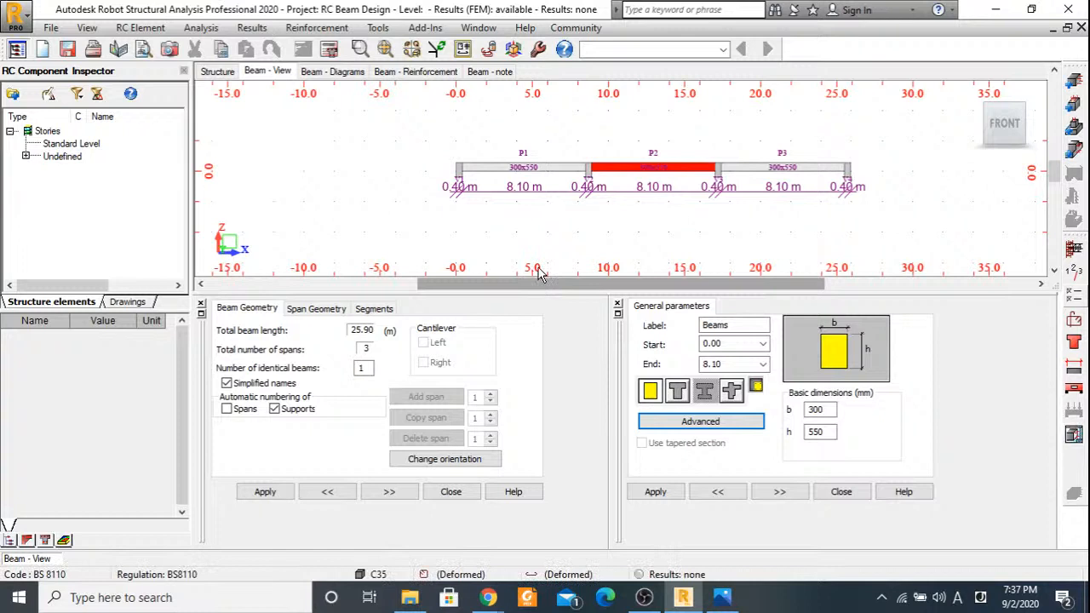
pyautogui.click(330, 50)
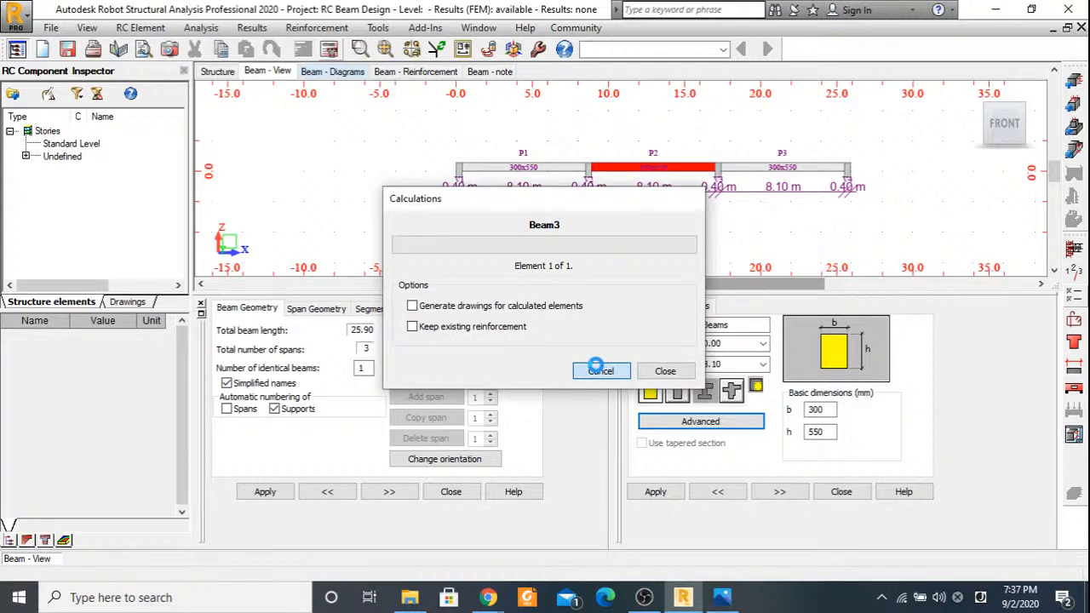
pyautogui.scroll(2, 595, 170)
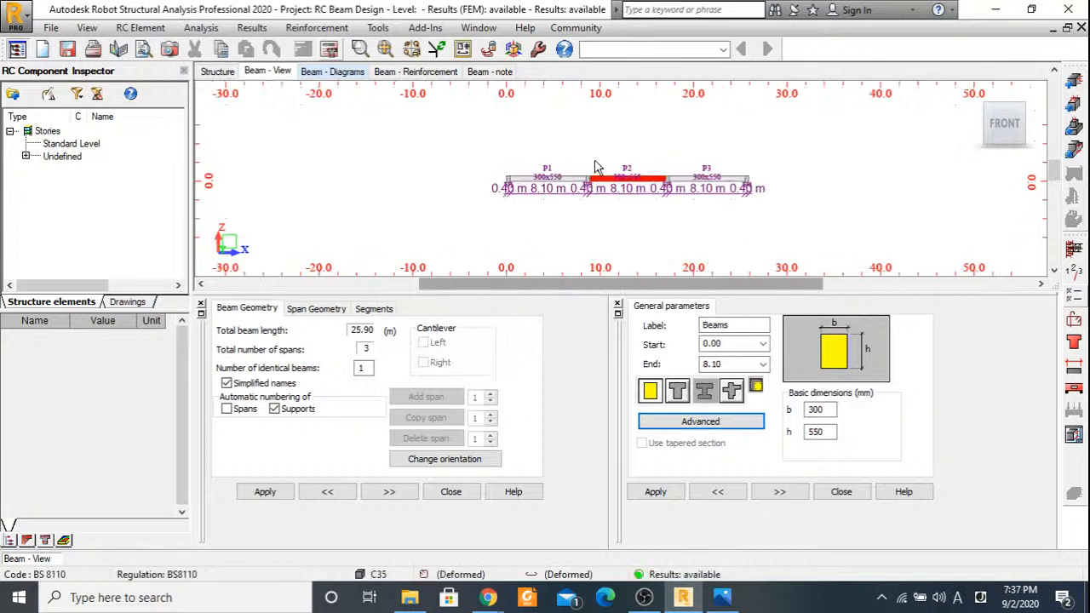
pyautogui.scroll(1, 598, 179)
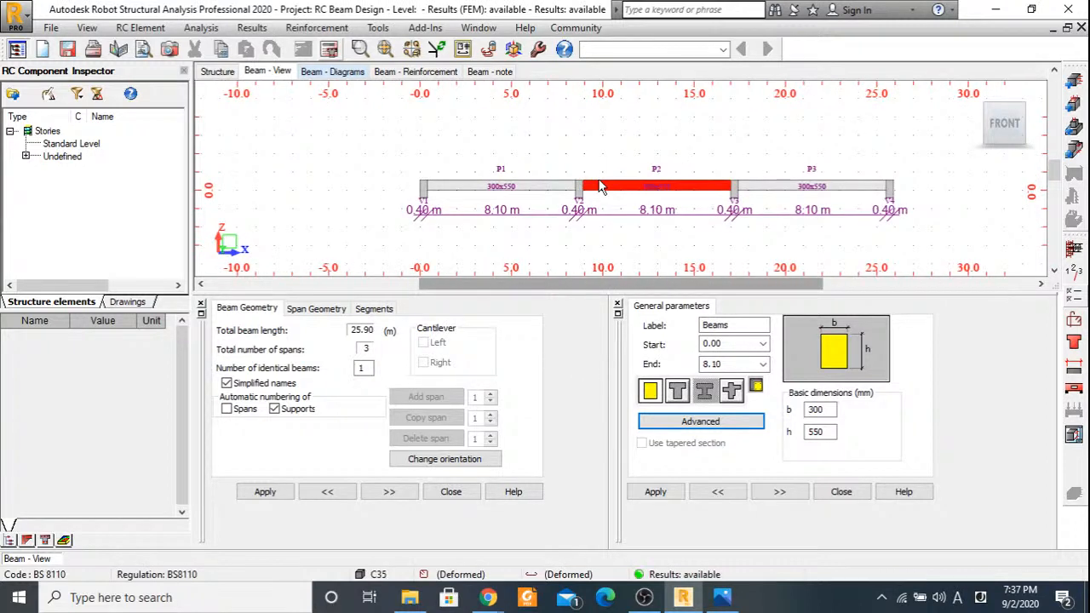
pyautogui.moveTo(598, 180); pyautogui.dragTo(527, 179, button='middle')
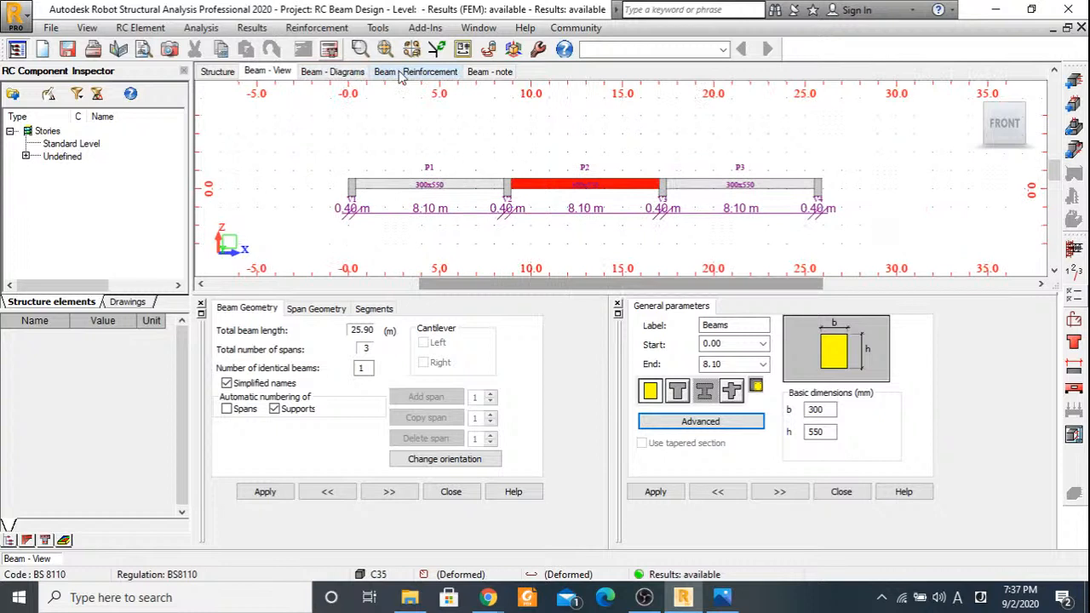
# Open the beam's calculated reinforcement and inspect the reinforcement cage along the spans from the front and in 3D.
pyautogui.click(400, 71)
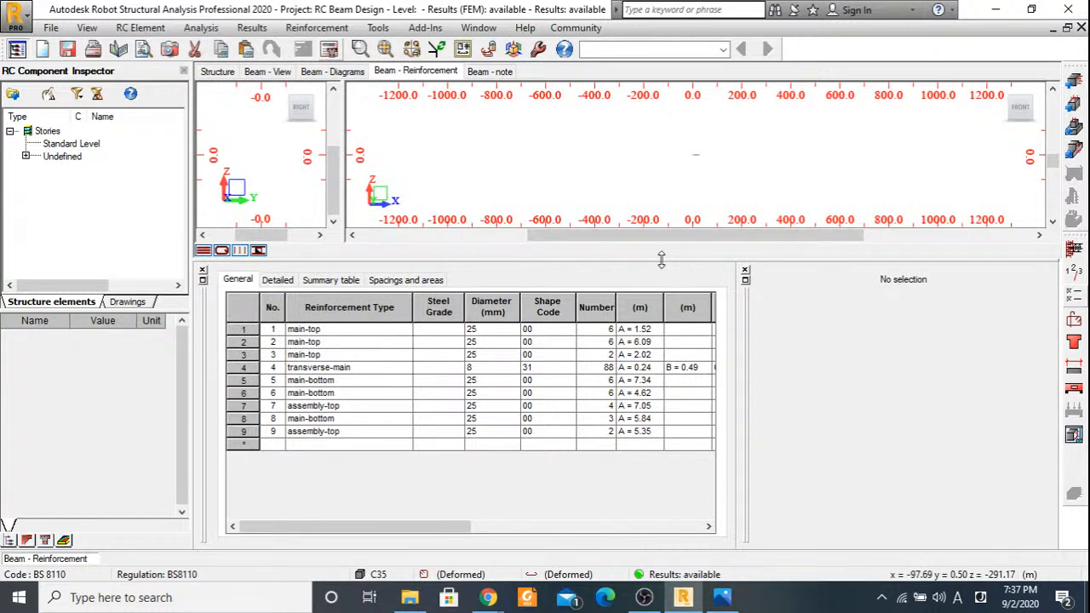
pyautogui.moveTo(662, 259); pyautogui.dragTo(661, 285)
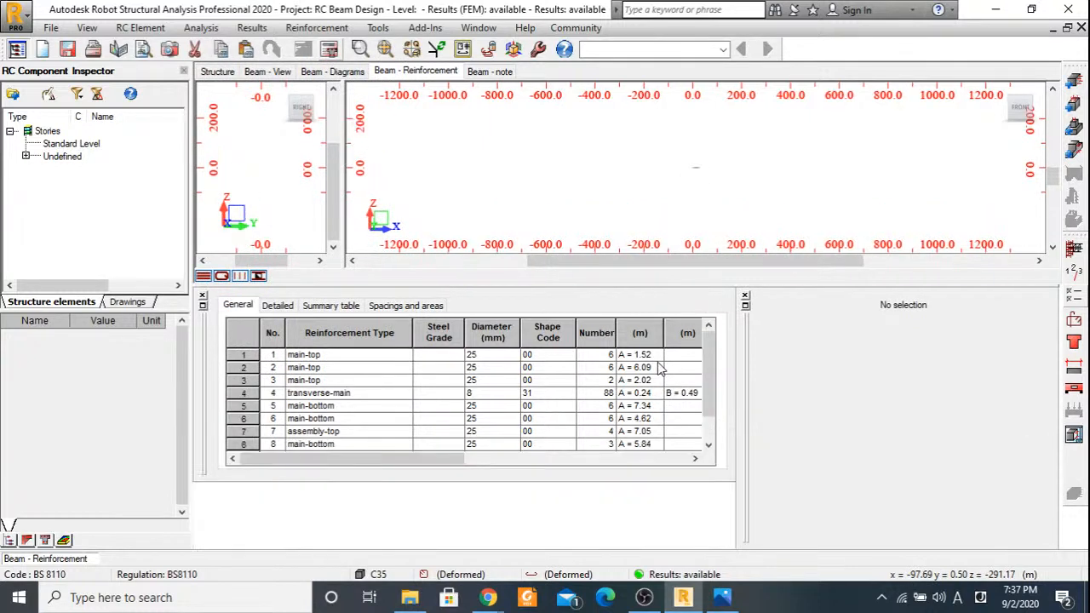
pyautogui.scroll(5, 698, 164)
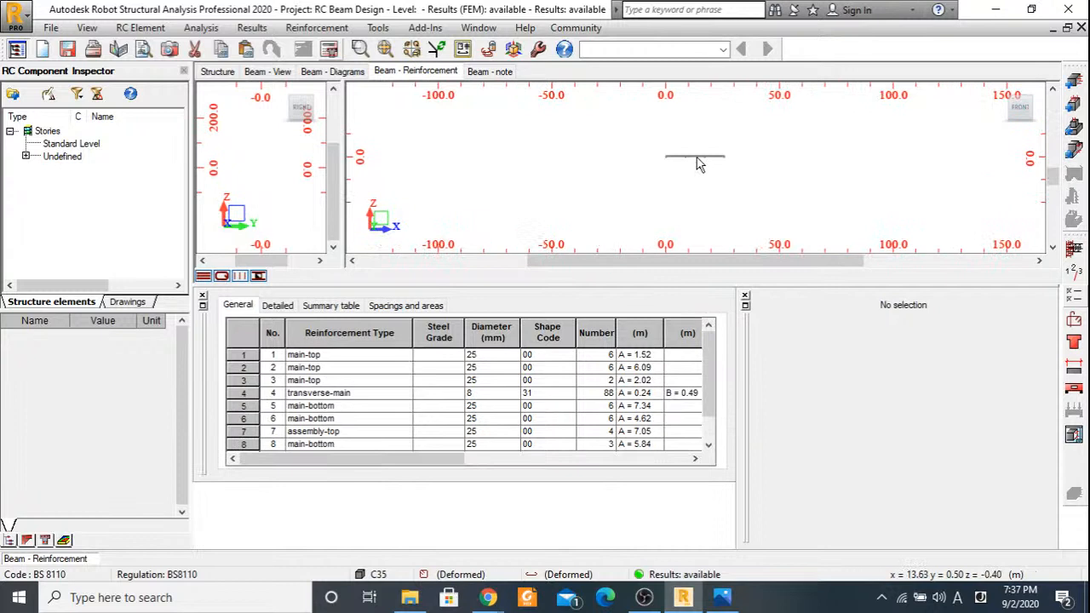
pyautogui.scroll(5, 698, 164)
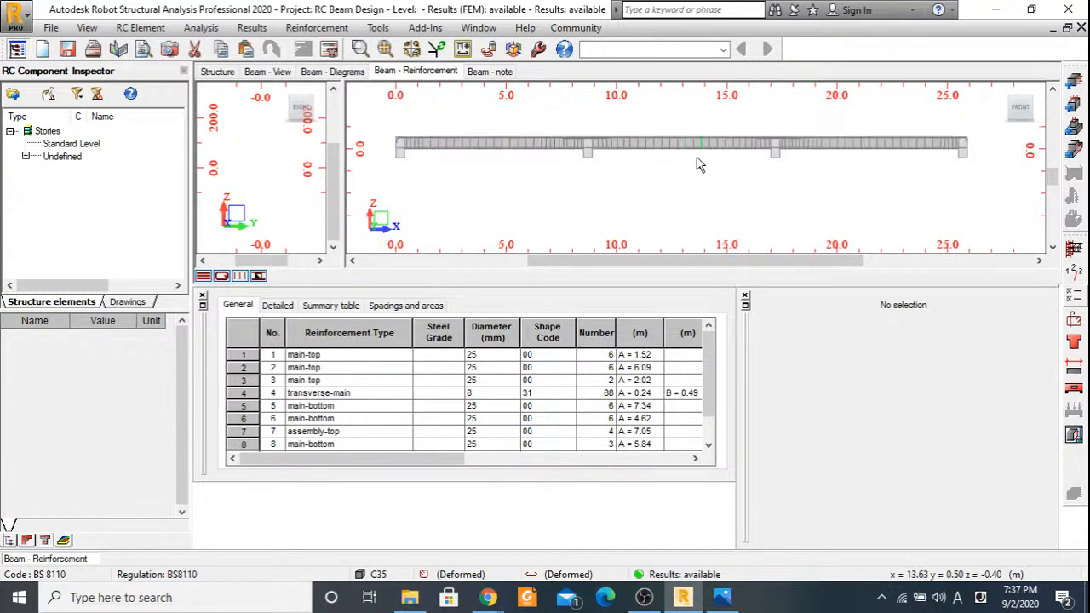
pyautogui.scroll(-2, 698, 164)
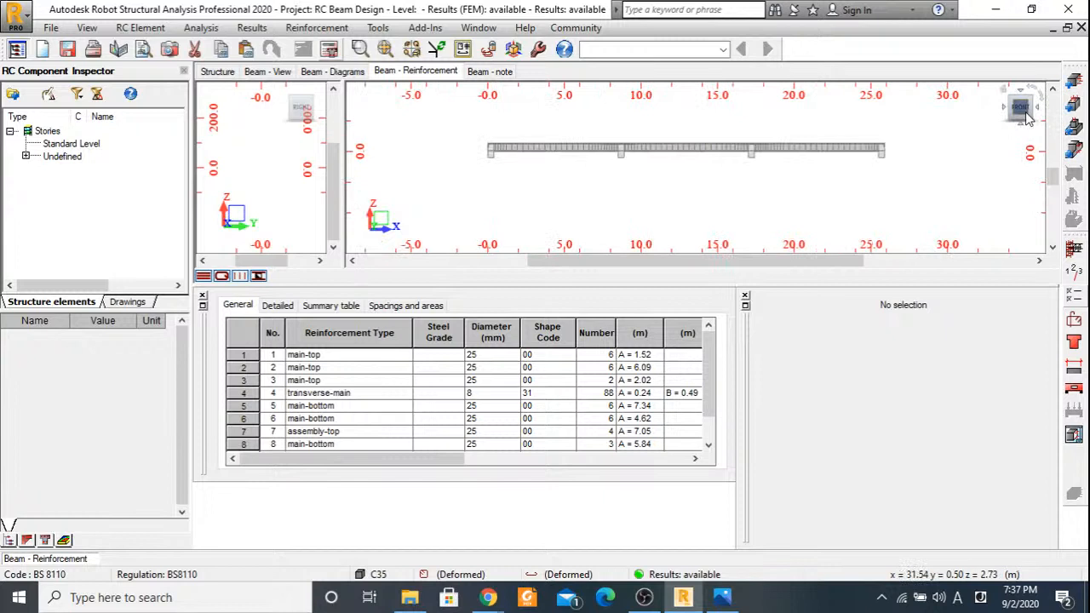
pyautogui.moveTo(1026, 117); pyautogui.dragTo(866, 173)
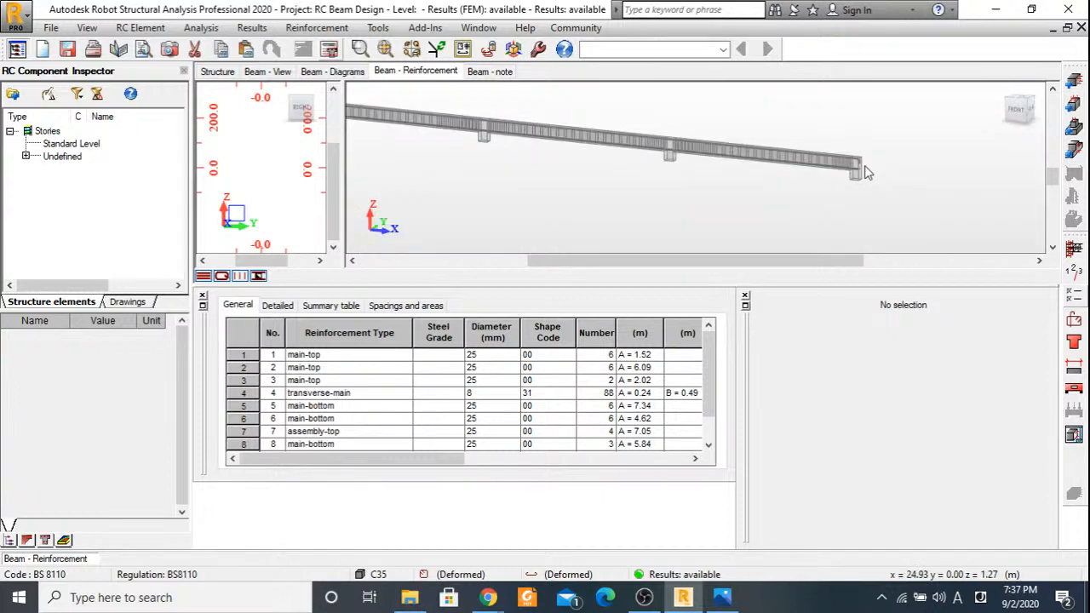
pyautogui.moveTo(1021, 112); pyautogui.dragTo(999, 115)
pyautogui.moveTo(707, 165); pyautogui.dragTo(887, 165, button='middle')
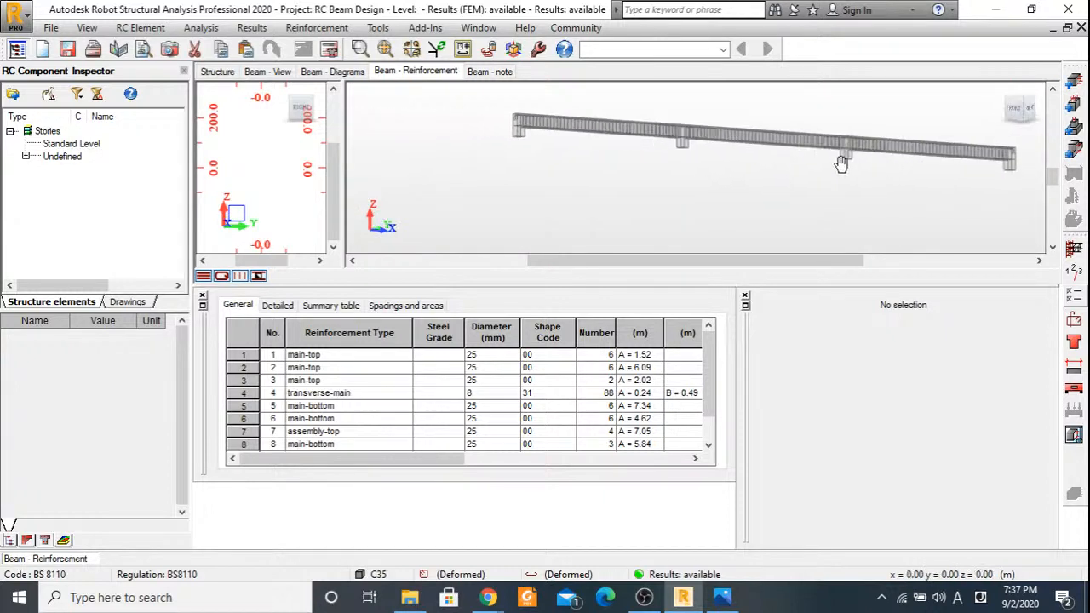
pyautogui.scroll(2, 692, 168)
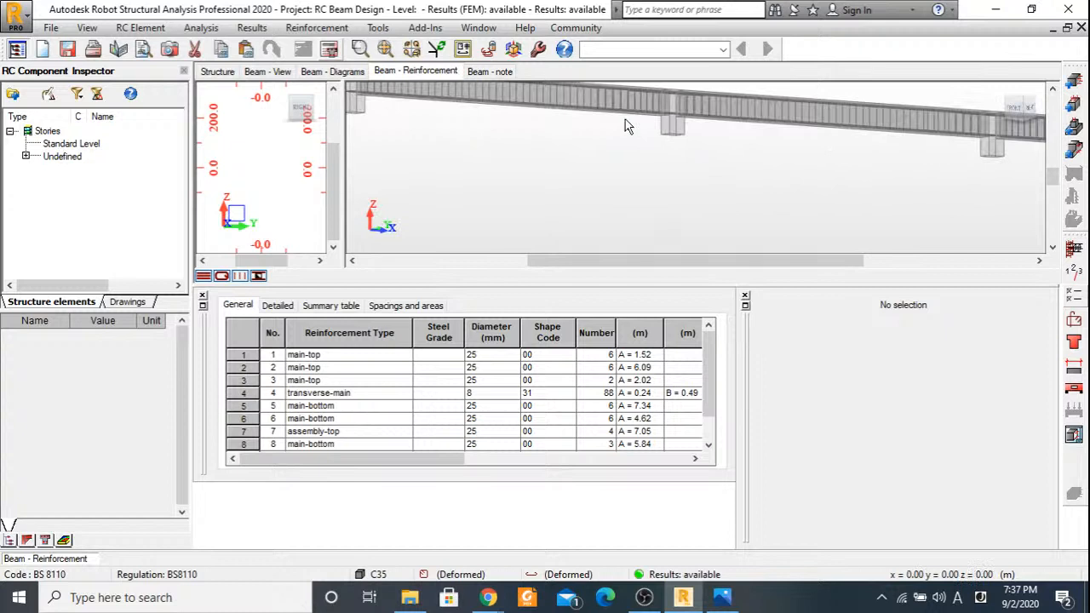
pyautogui.moveTo(629, 126); pyautogui.dragTo(606, 192, button='middle')
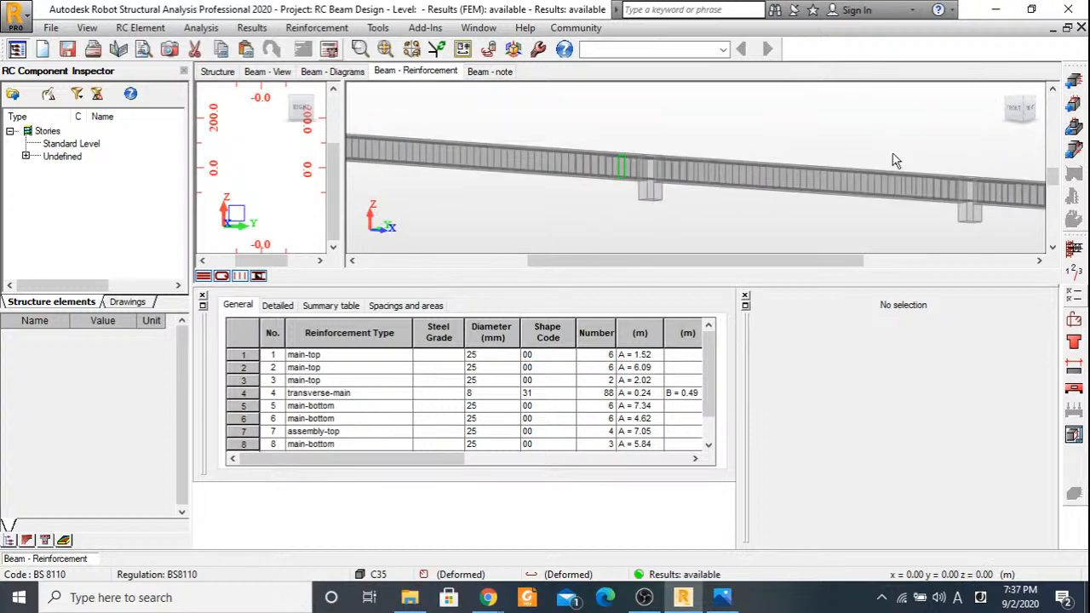
# From the front view, highlight the first three main-top bar sets in turn, and inspect the third set over its support in 3D.
pyautogui.click(1020, 109)
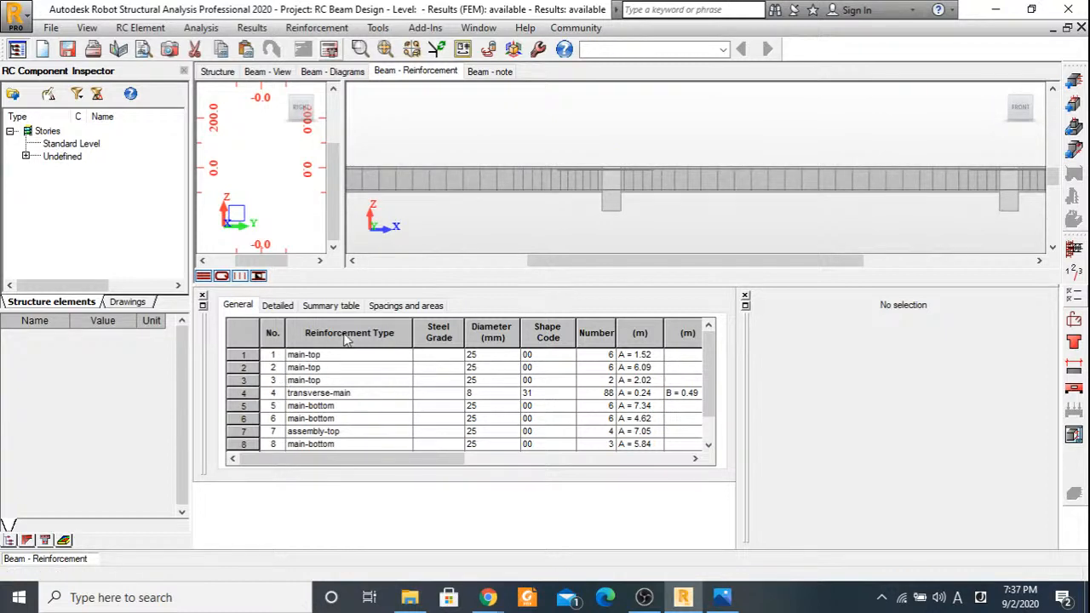
pyautogui.click(255, 354)
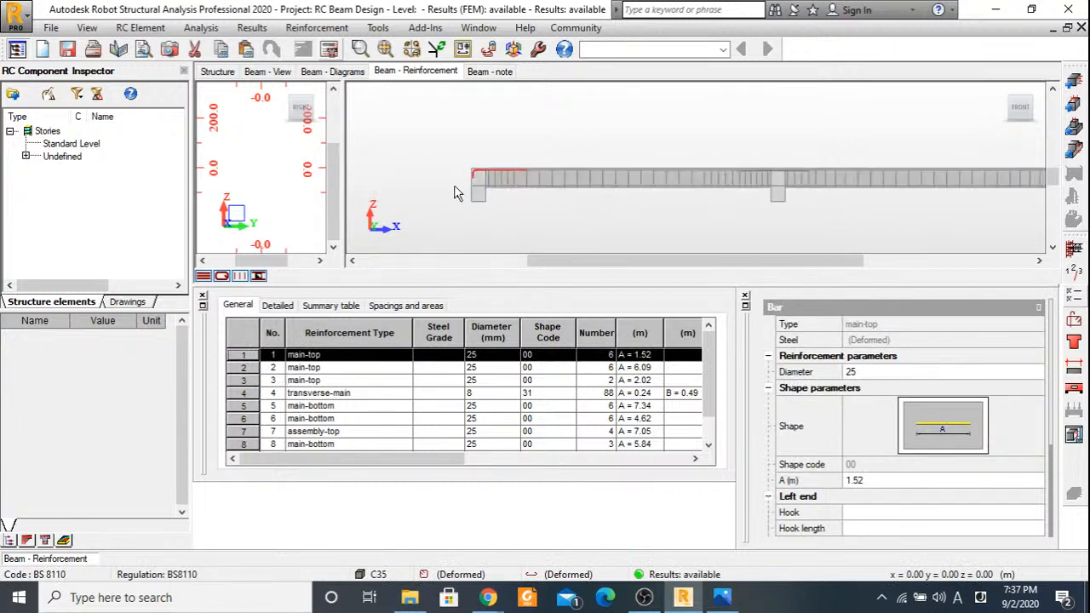
pyautogui.scroll(1, 456, 193)
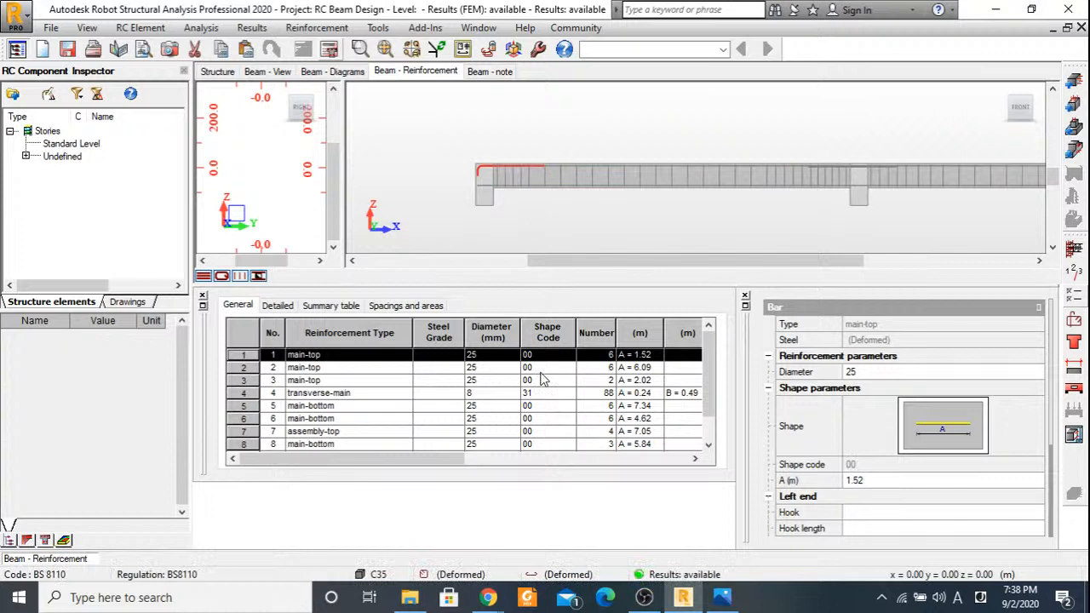
pyautogui.click(244, 367)
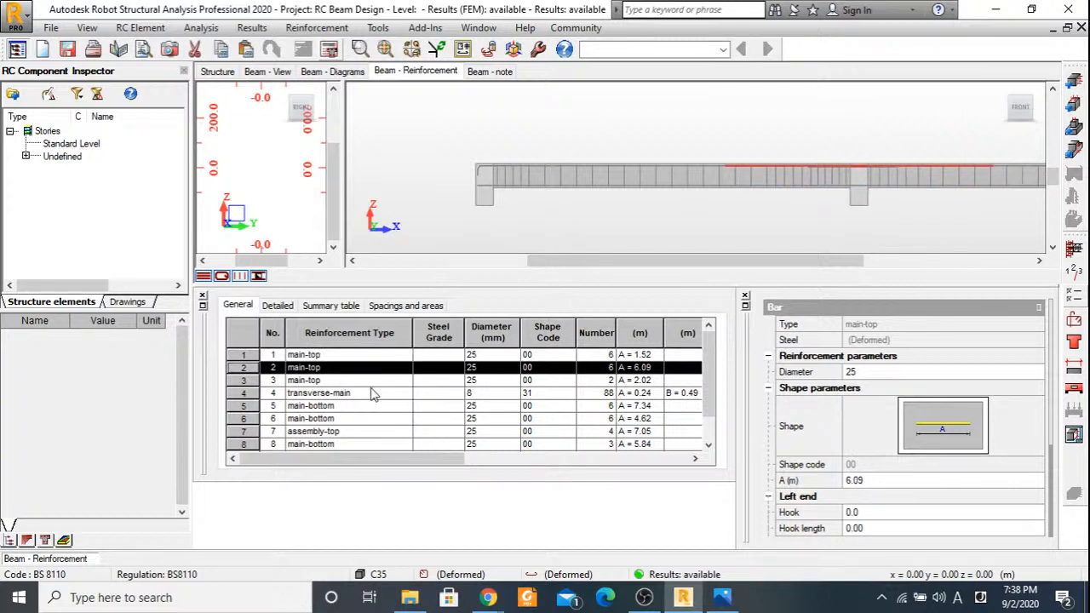
pyautogui.click(242, 381)
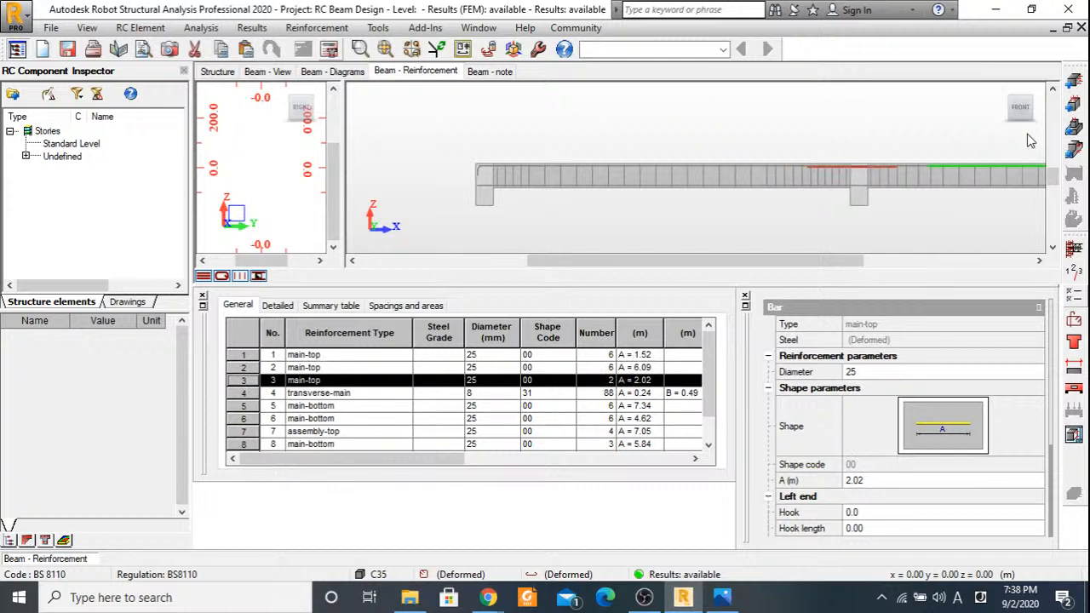
pyautogui.moveTo(1021, 109); pyautogui.dragTo(992, 112)
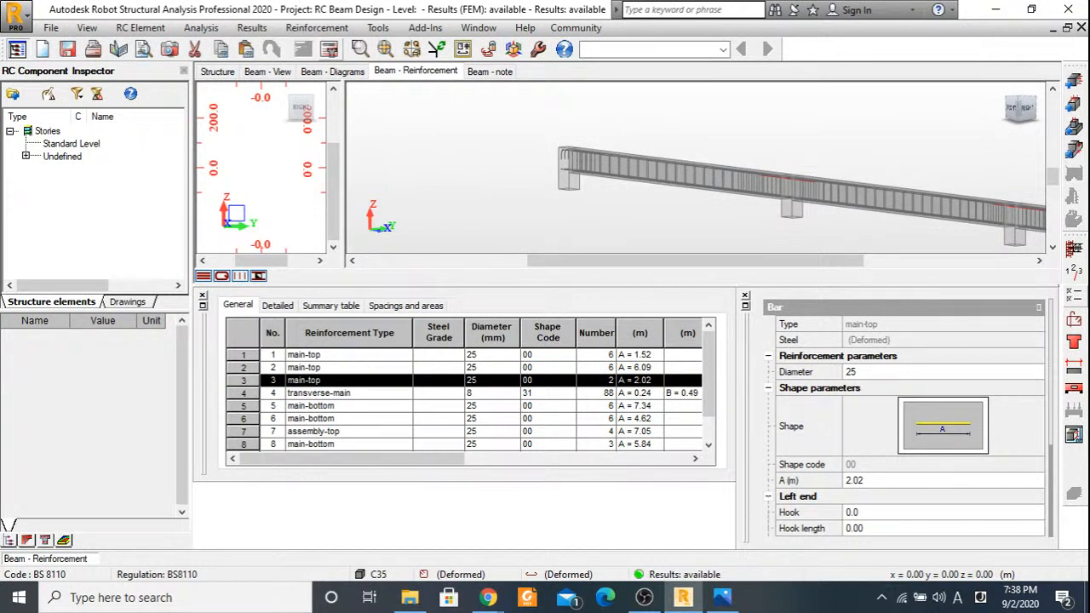
pyautogui.scroll(10, 769, 179)
pyautogui.moveTo(769, 180); pyautogui.dragTo(617, 168, button='middle')
pyautogui.scroll(-2, 726, 173)
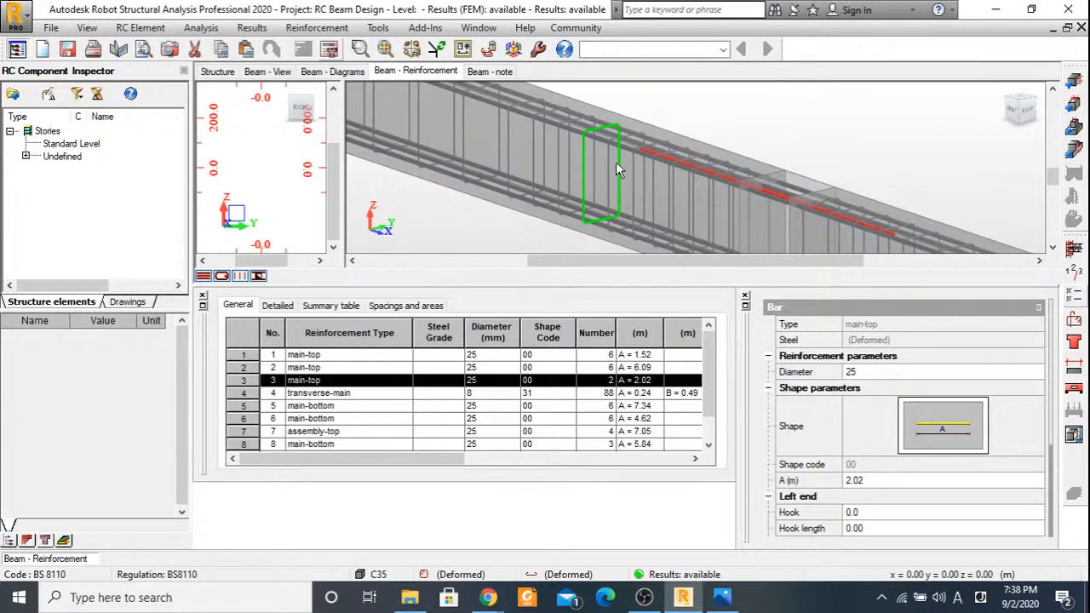
# Generate the beam's reinforcement drawings and examine the span P1 elevation with sections A-A and B-B.
pyautogui.click(1072, 434)
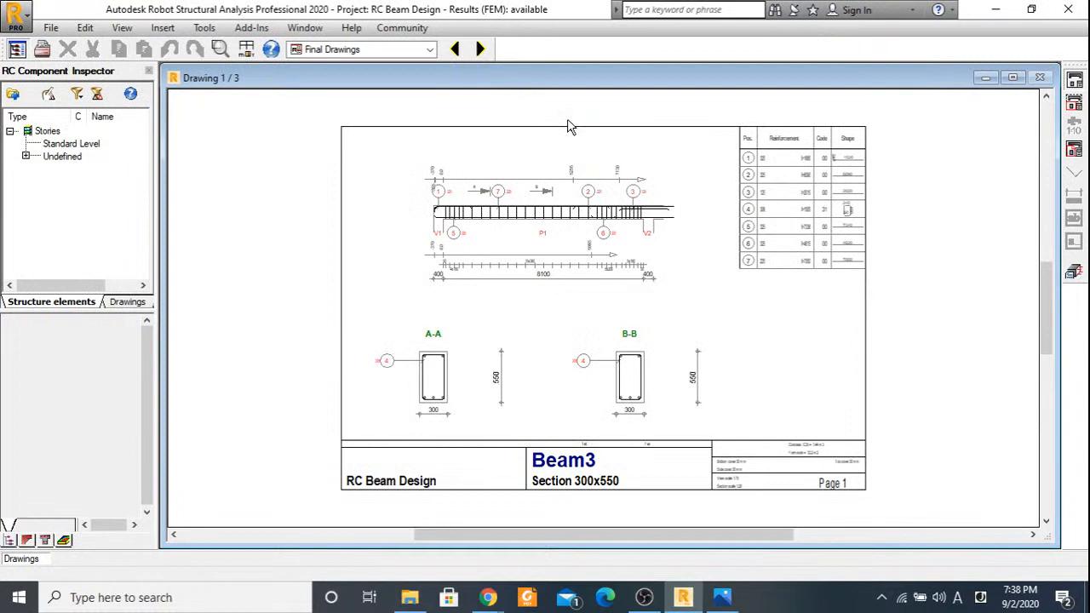
pyautogui.scroll(1, 571, 221)
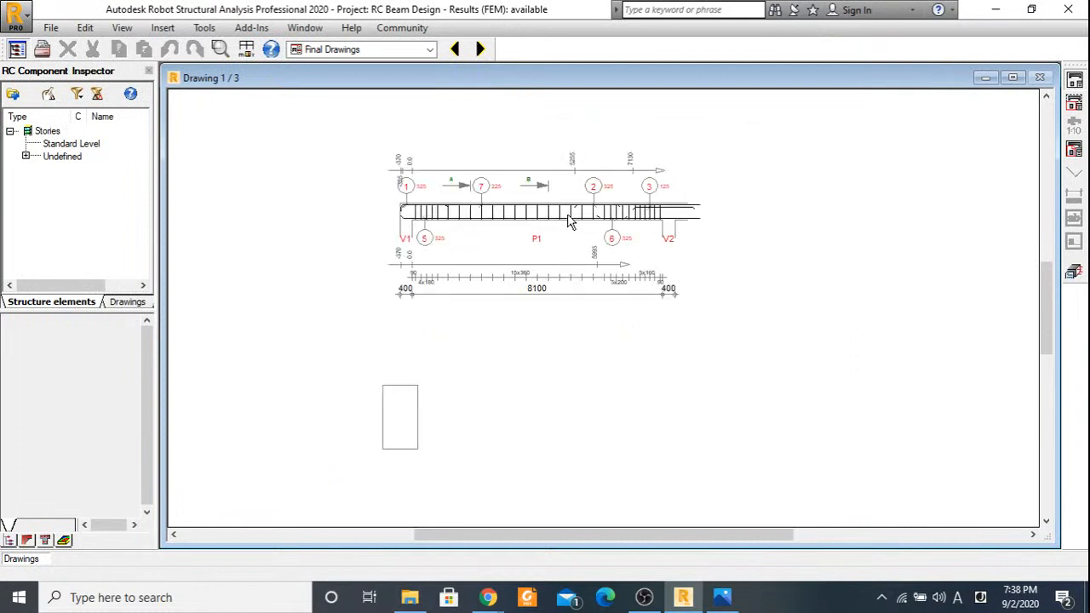
pyautogui.scroll(1, 571, 221)
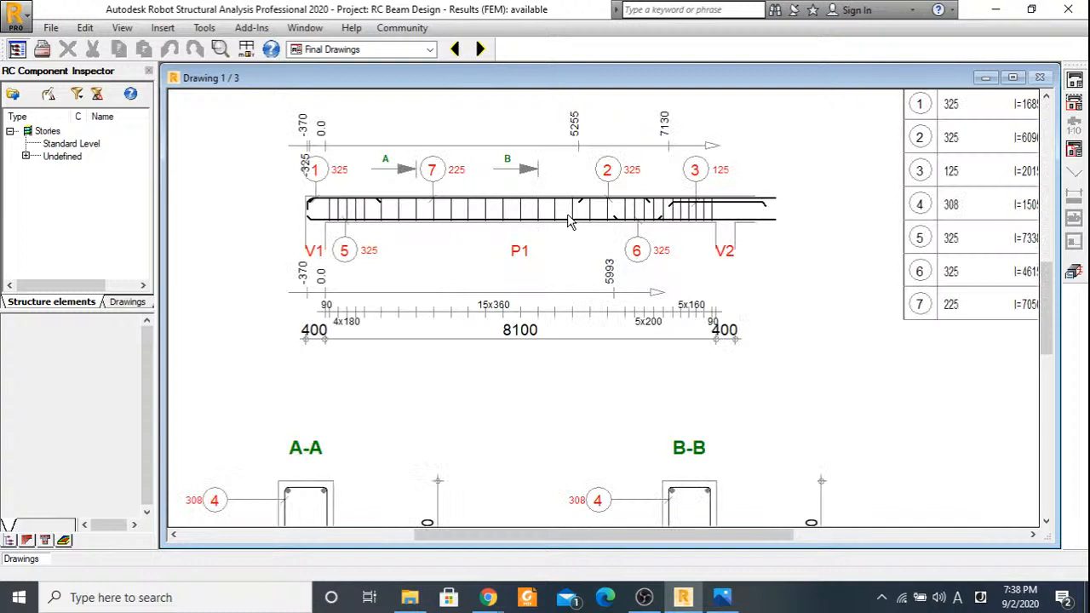
pyautogui.scroll(-1, 490, 232)
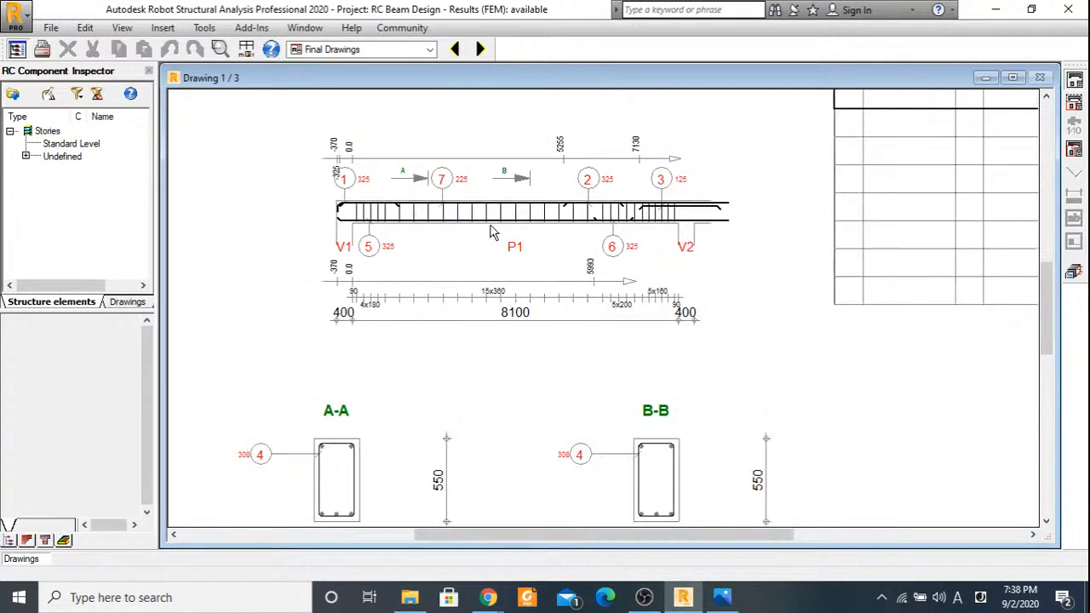
pyautogui.scroll(1, 370, 487)
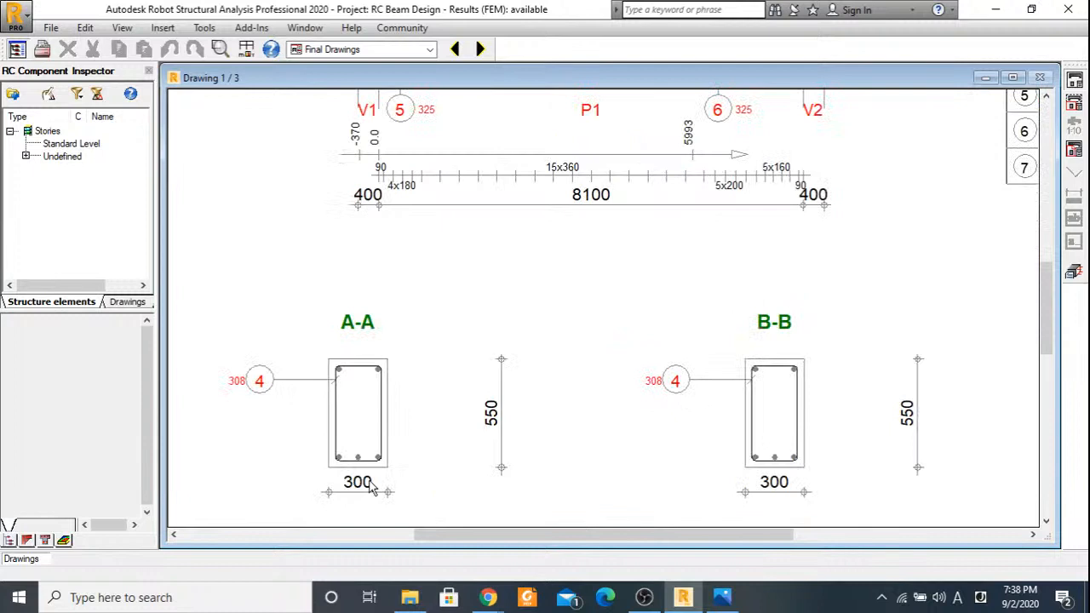
pyautogui.scroll(-1, 362, 468)
pyautogui.scroll(-1, 359, 385)
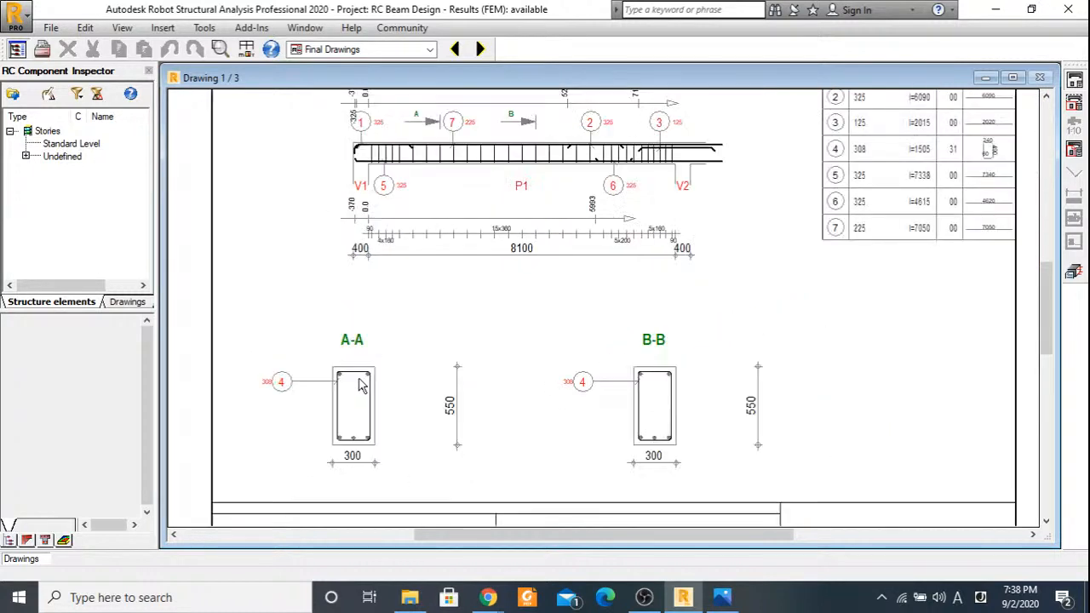
pyautogui.scroll(-1, 359, 386)
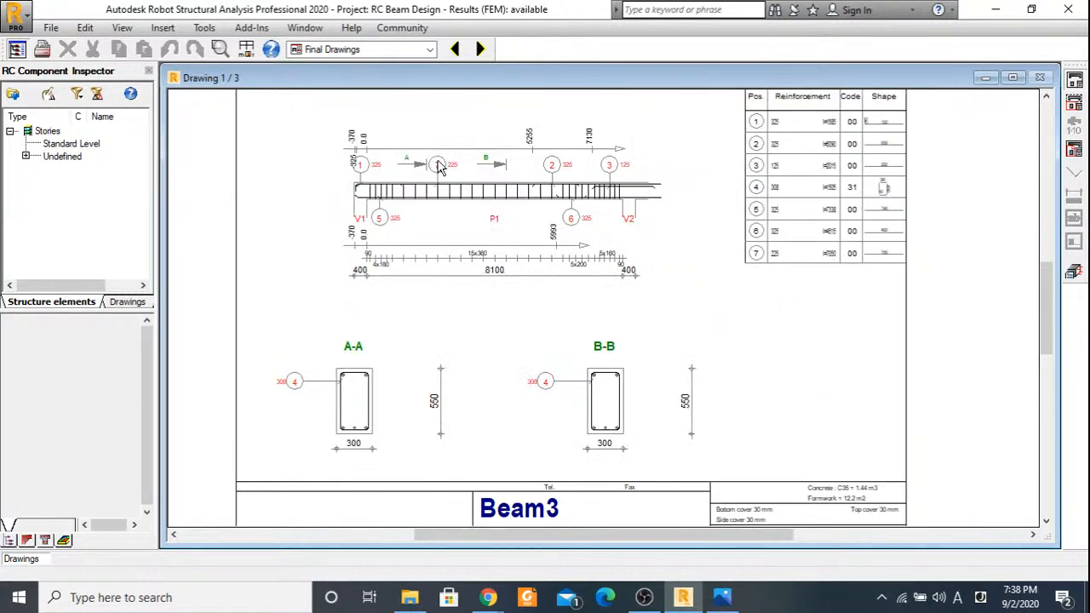
# Compare the bottom bars in section A-A with bar mark 5 on the P1 elevation, and examine the bars near support V1.
pyautogui.scroll(2, 343, 439)
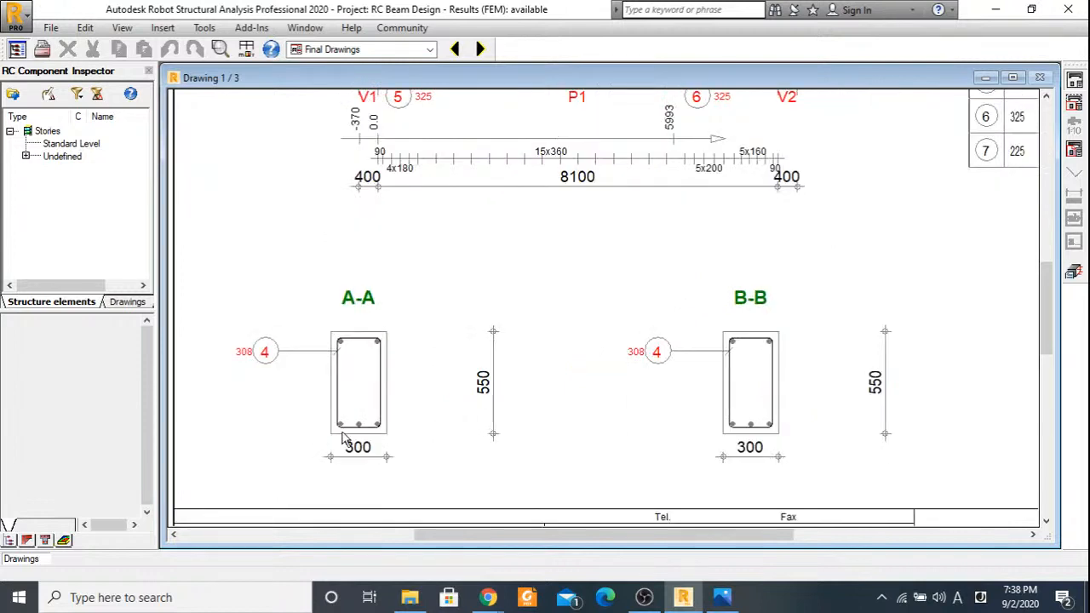
pyautogui.scroll(-1, 343, 439)
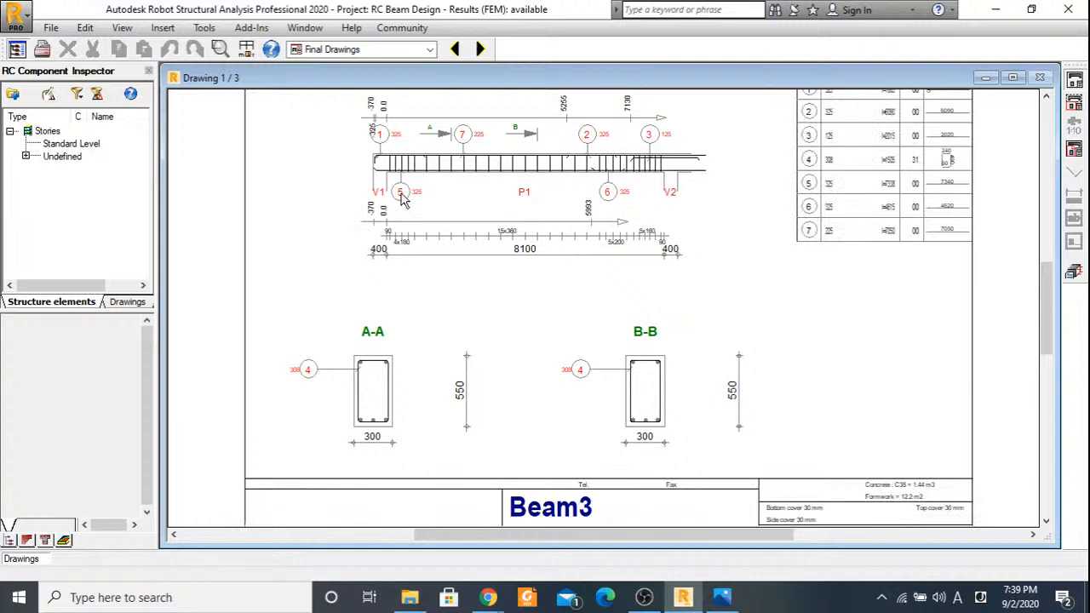
pyautogui.scroll(2, 422, 197)
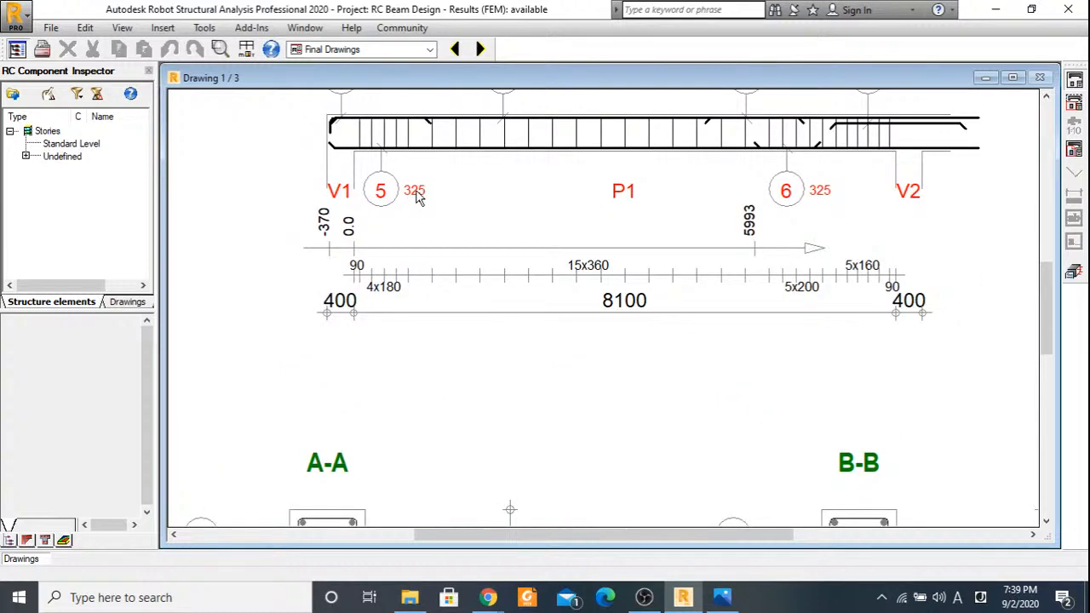
pyautogui.scroll(-1, 422, 186)
pyautogui.scroll(-1, 428, 149)
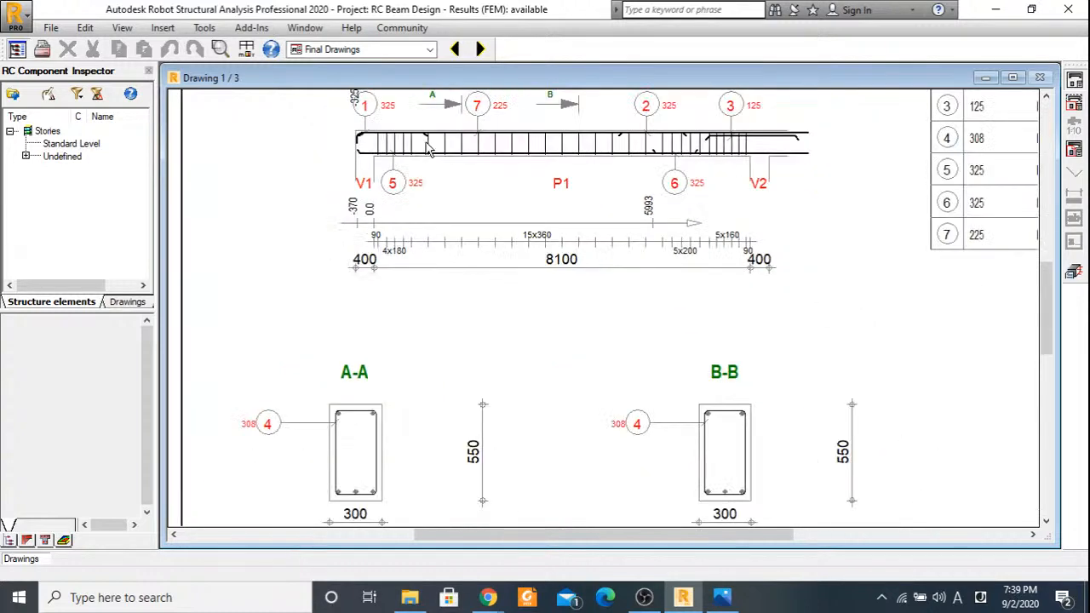
pyautogui.scroll(1, 428, 149)
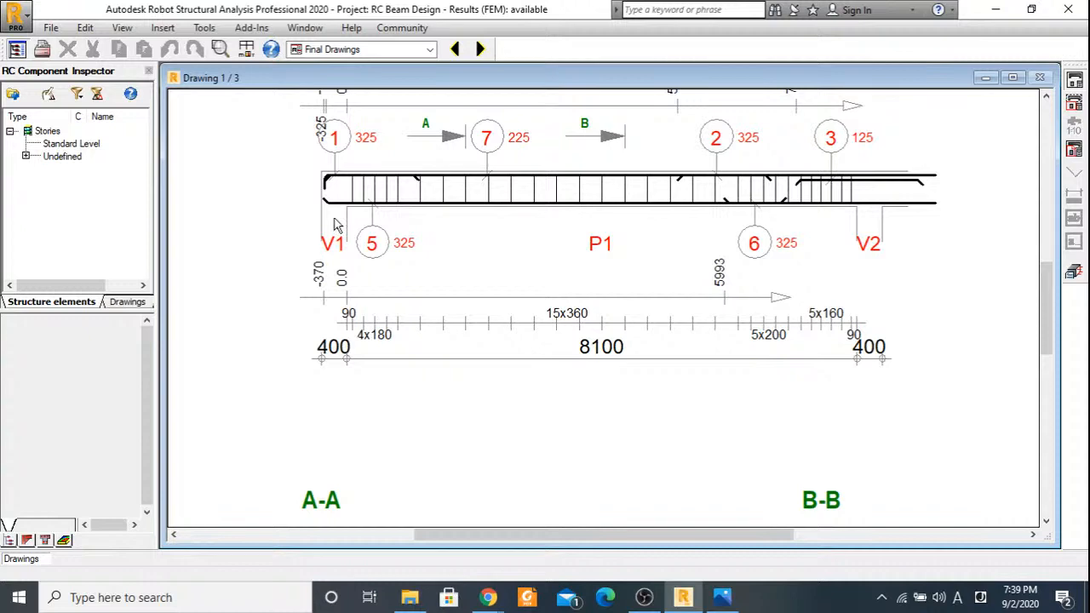
# Examine the span P1 elevation with its bar schedule, and the span P2 drawing with sections C-C and D-D.
pyautogui.scroll(-2, 625, 212)
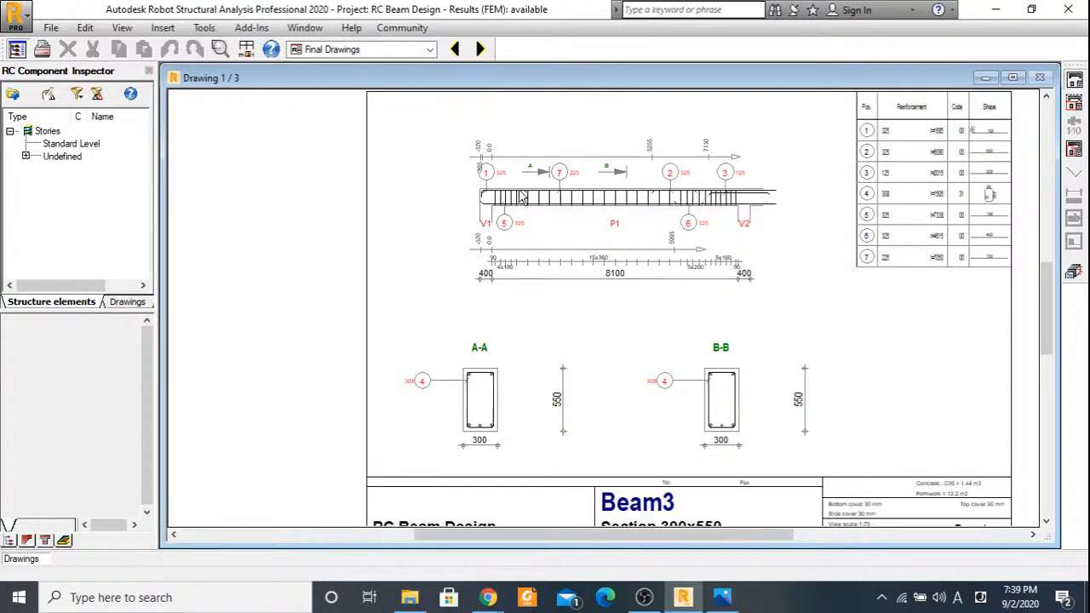
pyautogui.scroll(2, 949, 126)
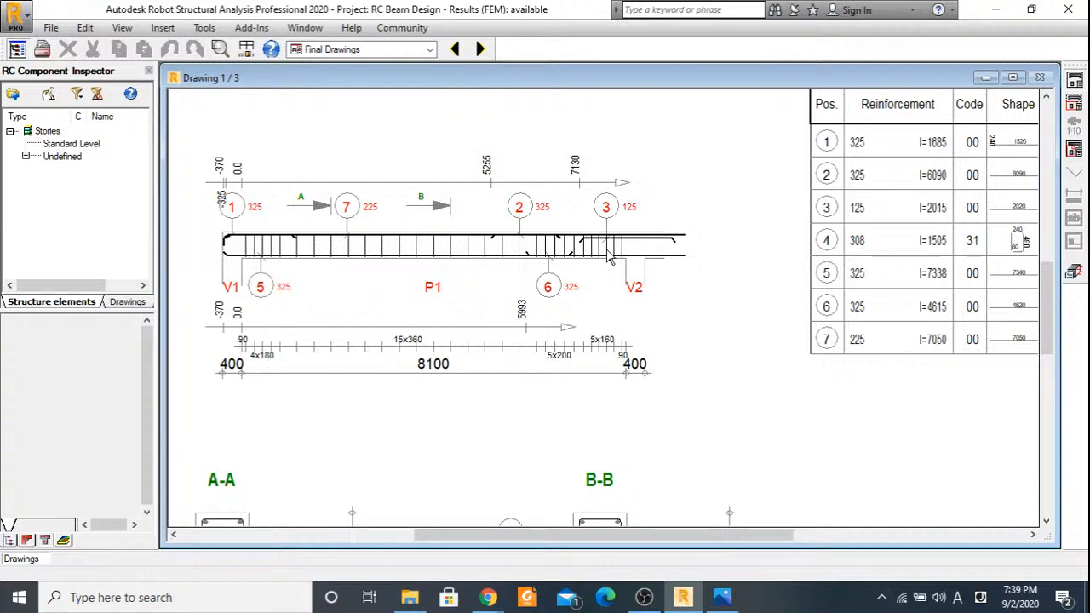
pyautogui.click(479, 49)
pyautogui.scroll(2, 536, 213)
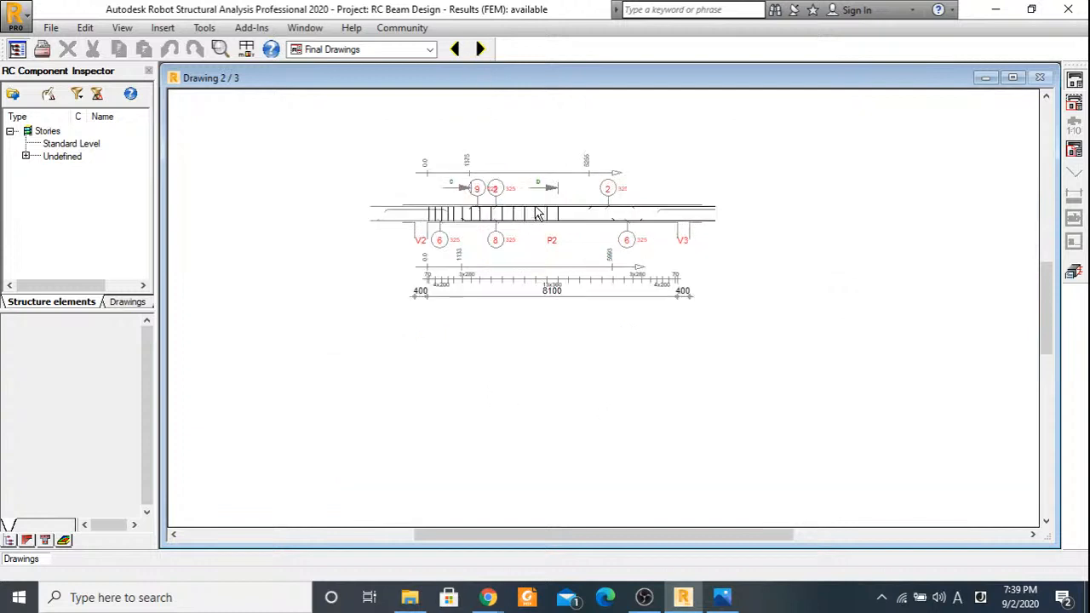
pyautogui.scroll(2, 538, 213)
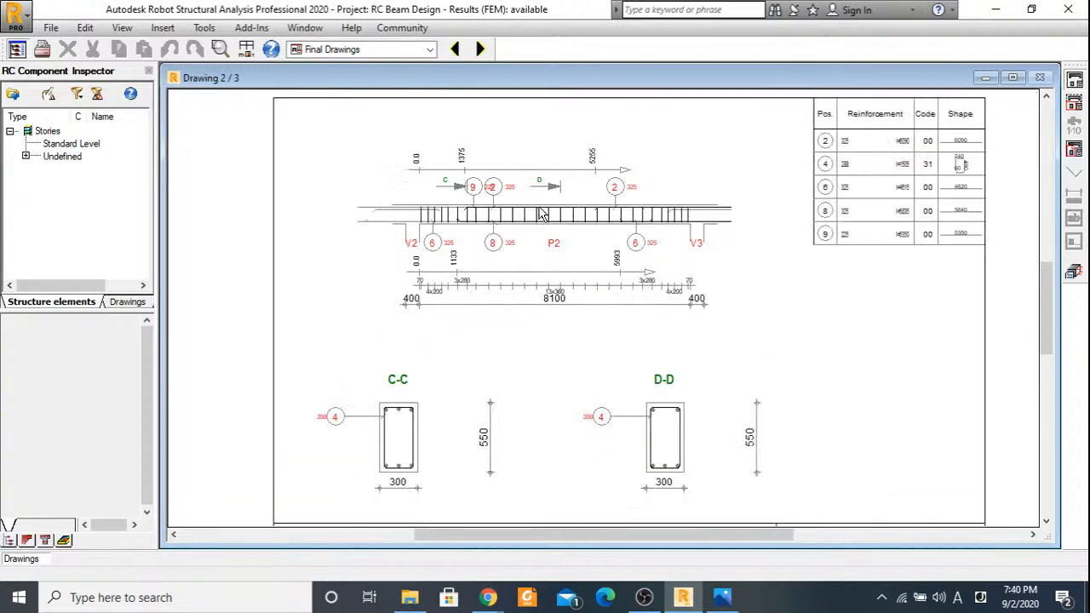
pyautogui.scroll(-1, 538, 213)
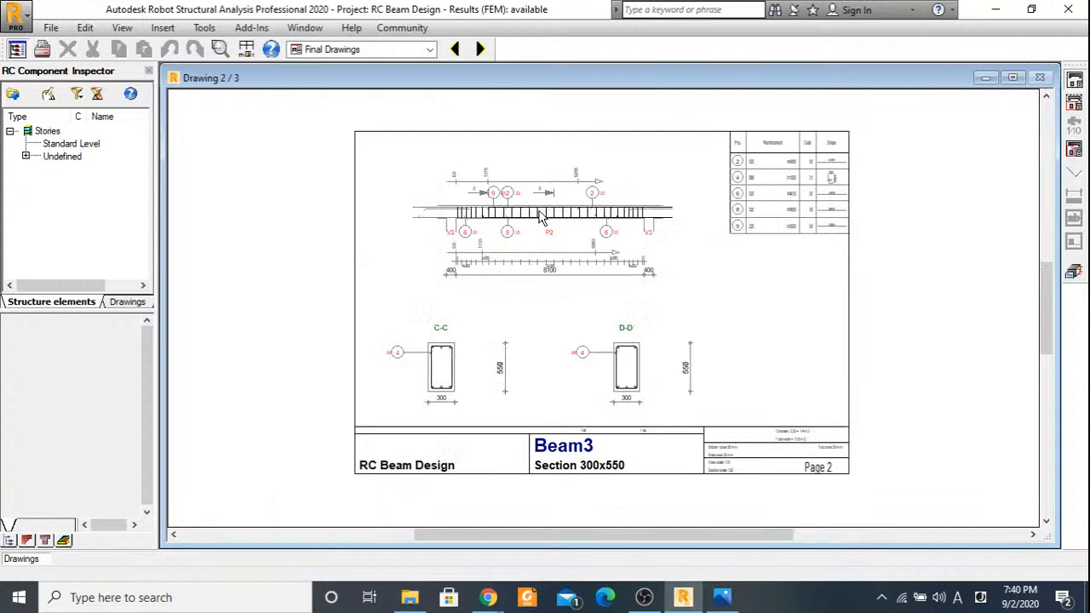
pyautogui.scroll(2, 538, 213)
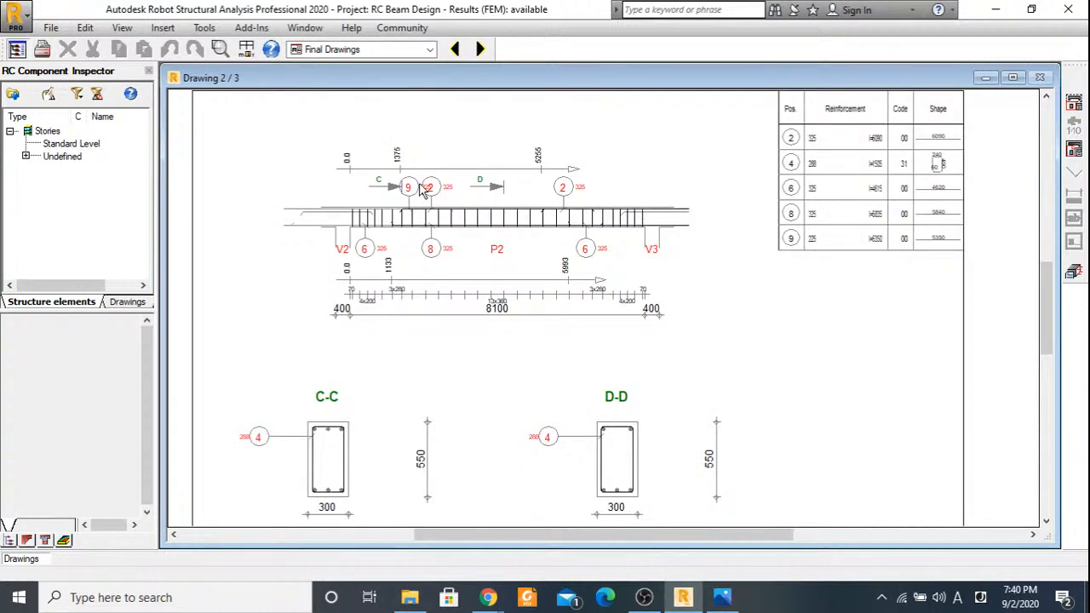
pyautogui.scroll(-2, 423, 189)
# Print all the beam drawing pages, one copy, with the Foxit Reader PDF Printer.
pyautogui.click(50, 53)
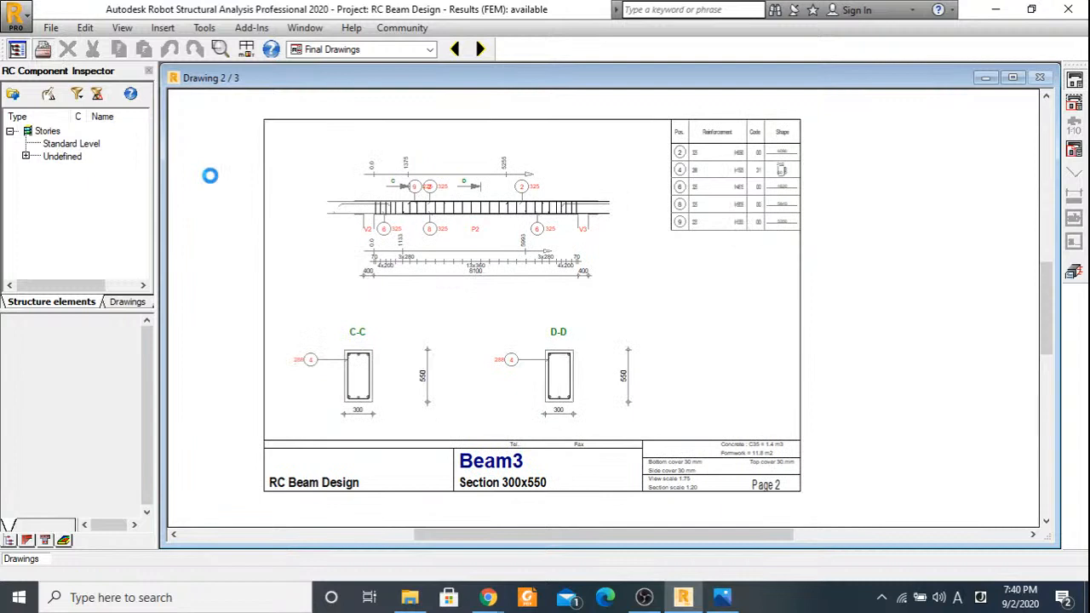
pyautogui.click(542, 212)
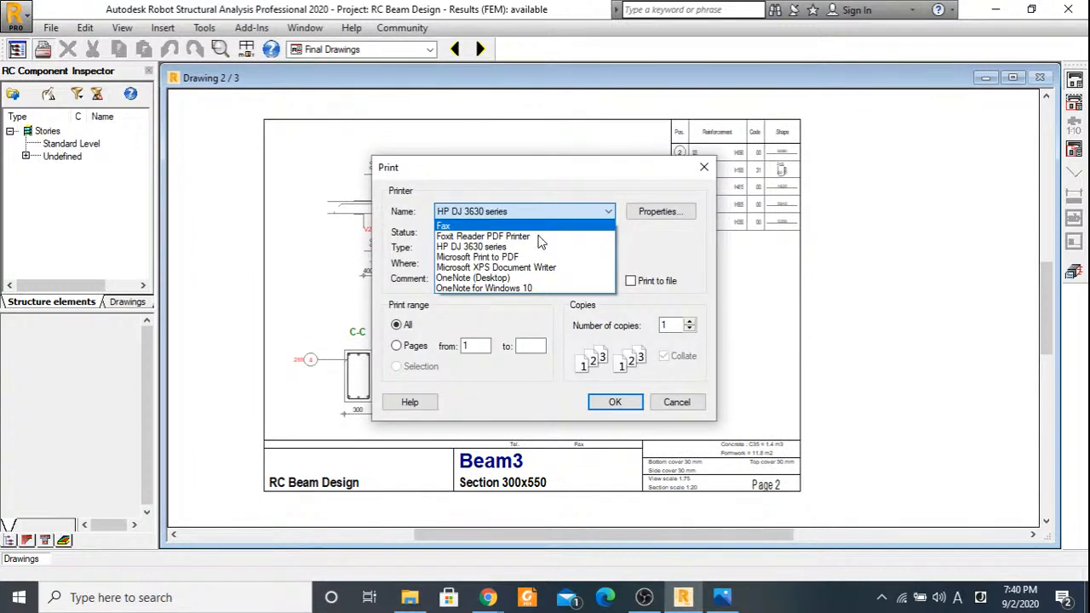
pyautogui.click(510, 235)
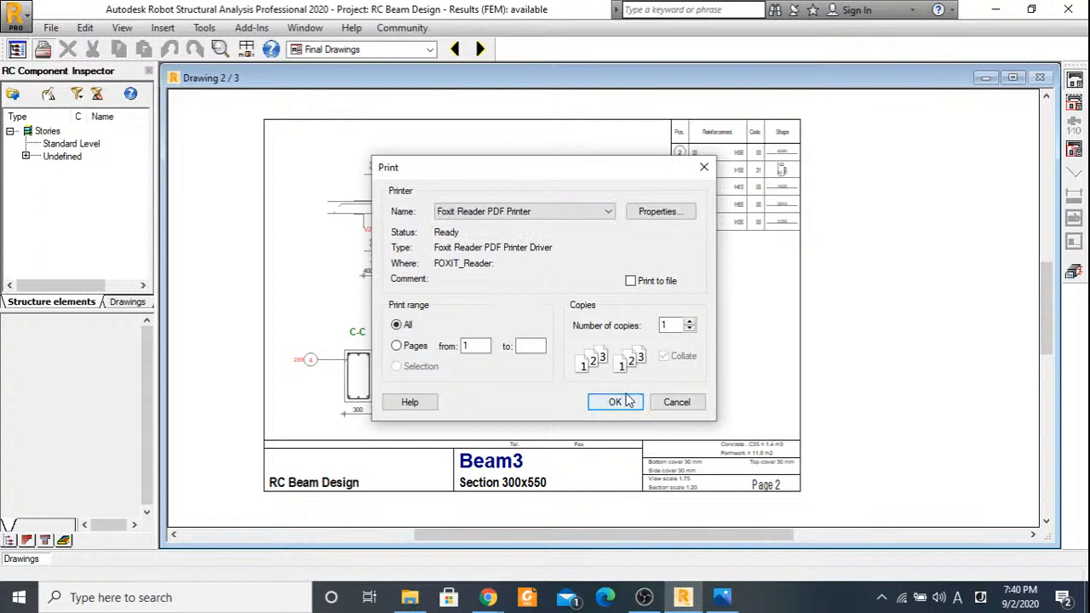
pyautogui.click(614, 401)
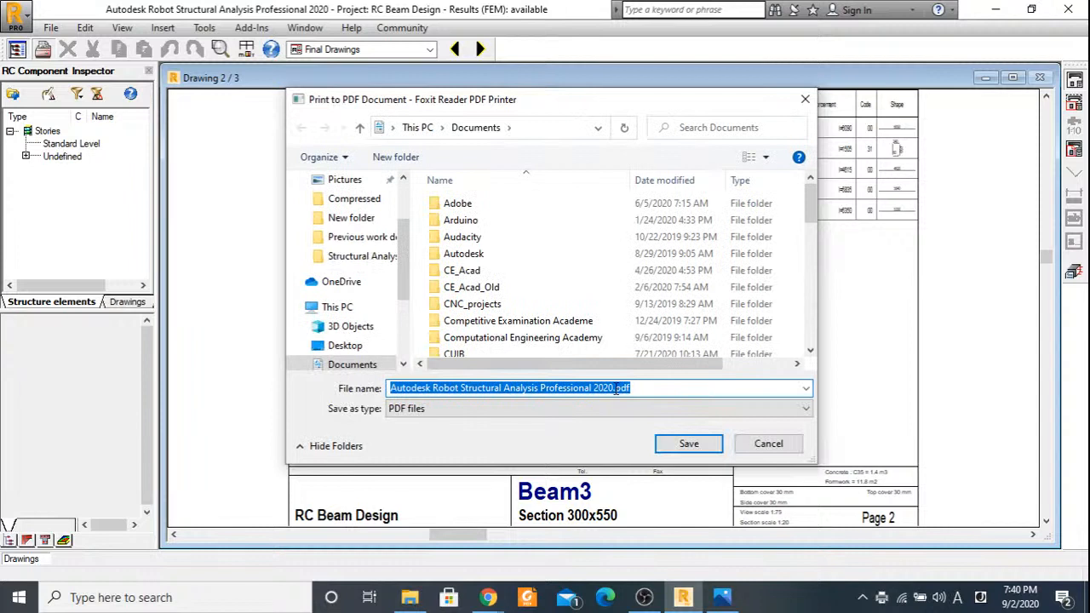
# Name the printed PDF RC Beam Design.pdf and save it in the Documents folder.
pyautogui.moveTo(614, 388); pyautogui.dragTo(321, 394)
pyautogui.write('RC')
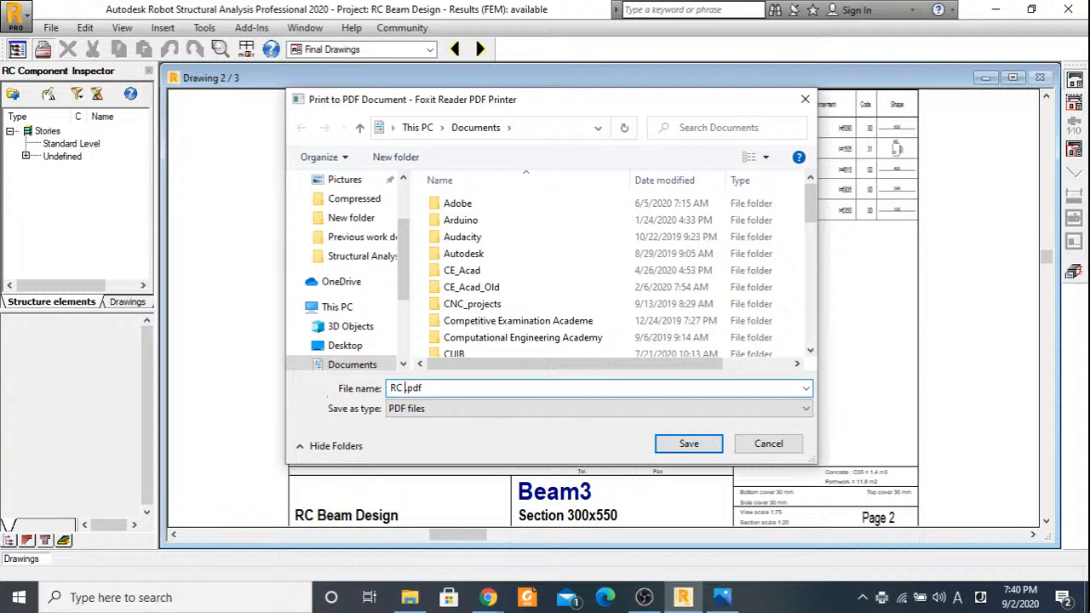
pyautogui.write(' Beam Design')
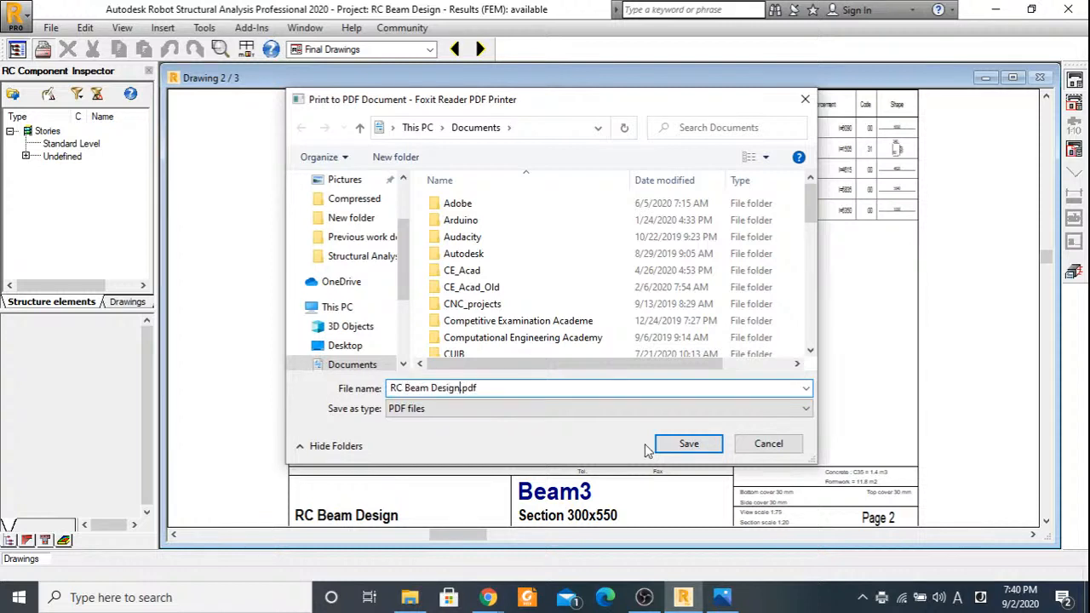
pyautogui.click(669, 446)
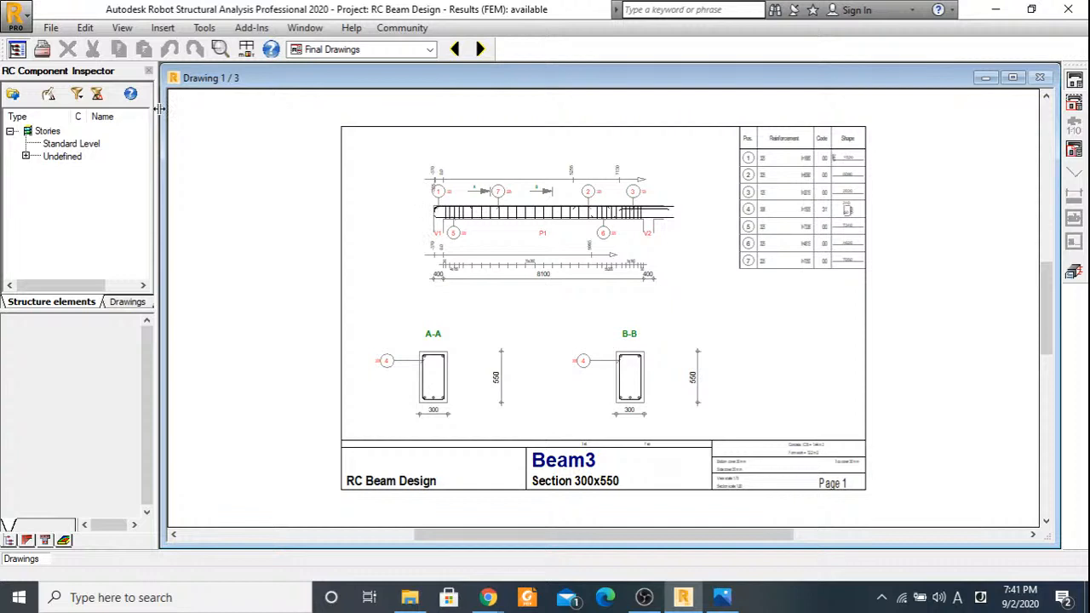
# Start saving the span P1 drawing in a different format.
pyautogui.click(51, 28)
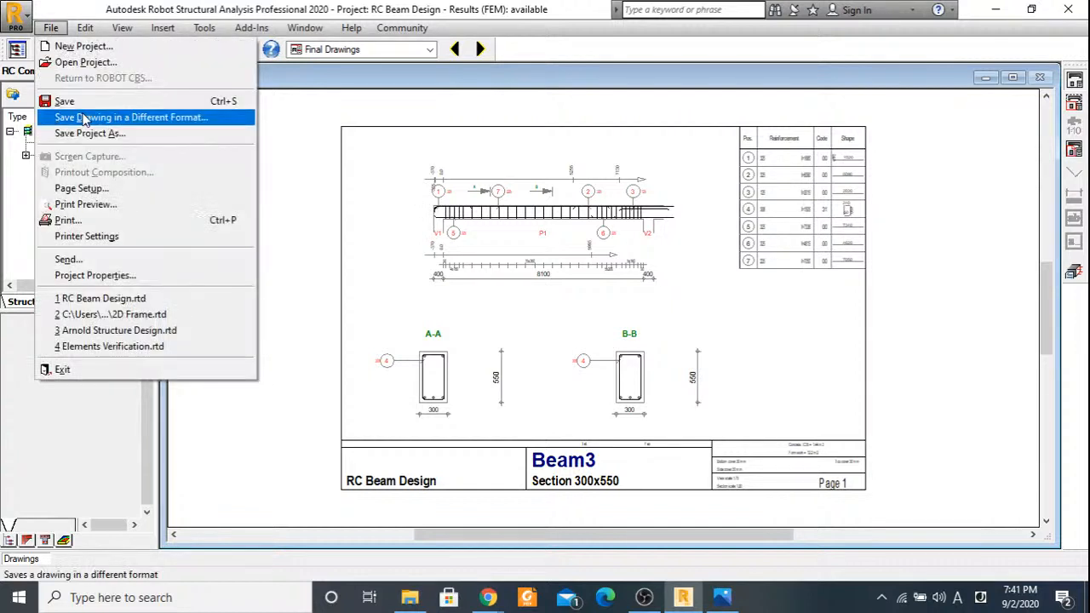